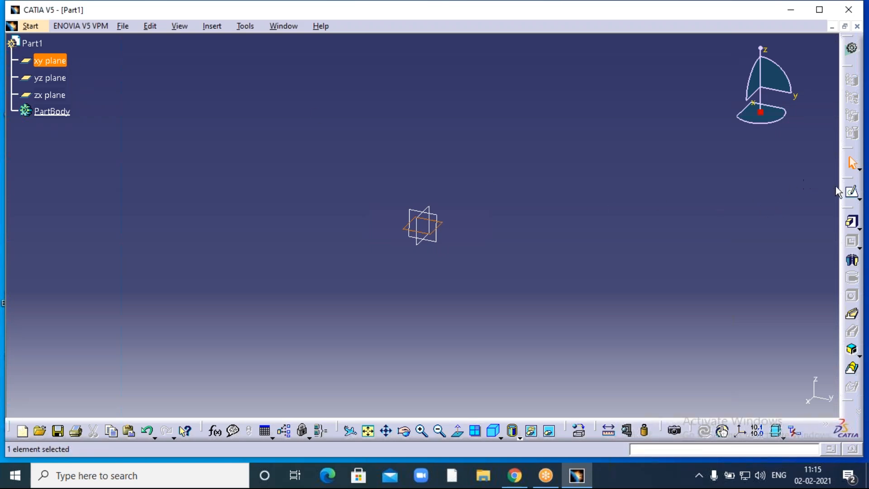
- Start a sketch on the xy plane
click(854, 194)
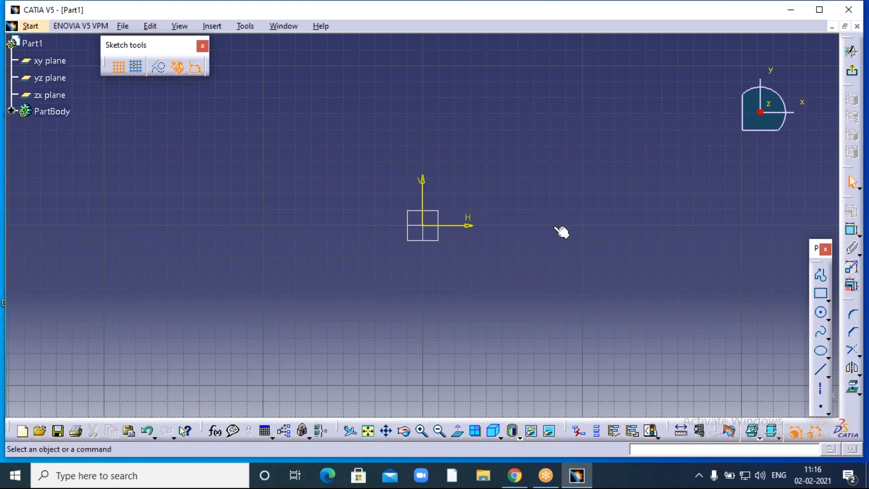
click(619, 20)
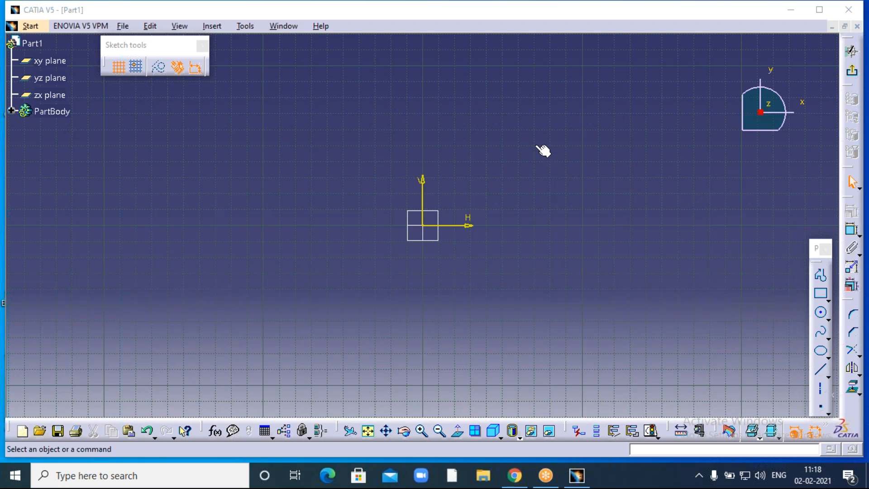
middle_drag(541, 149, 411, 192)
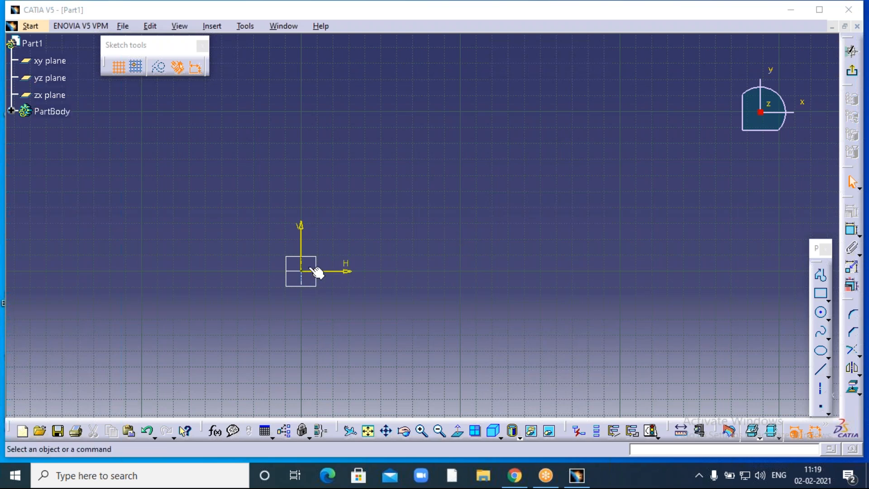
- Draw a horizontal profile line about 199 mm long along the H axis, starting at the sketch origin
click(820, 275)
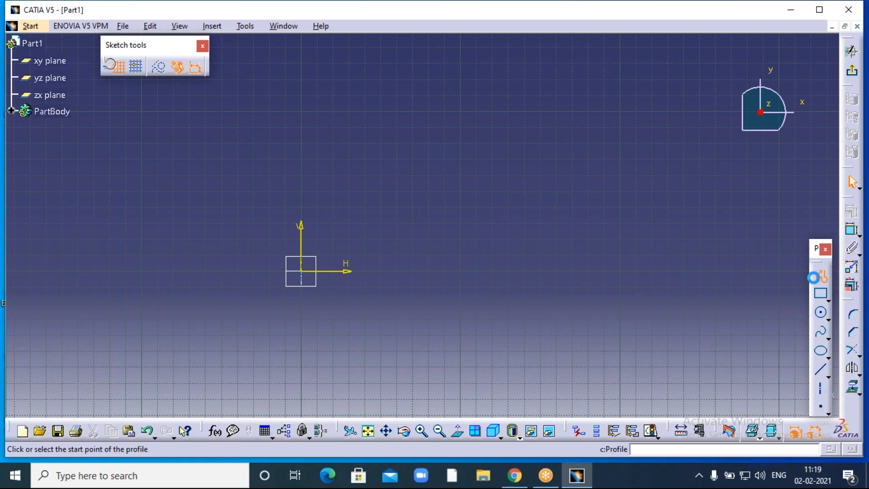
click(302, 272)
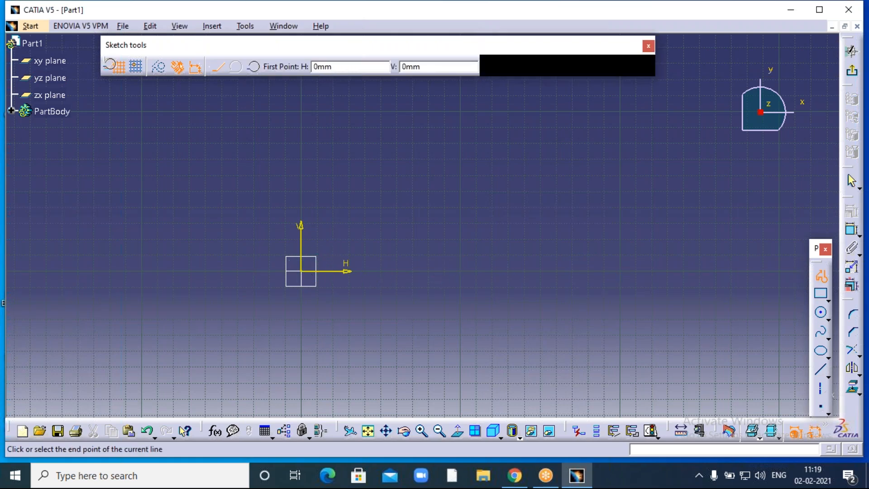
click(619, 271)
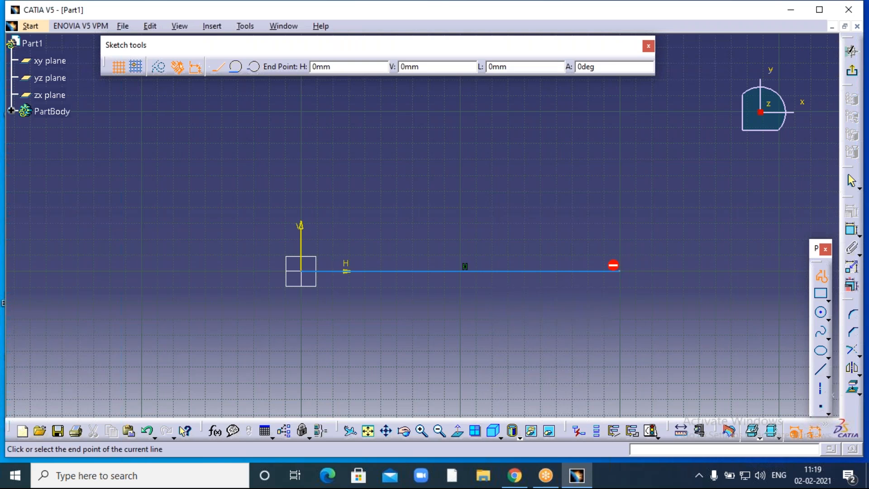
key(Escape)
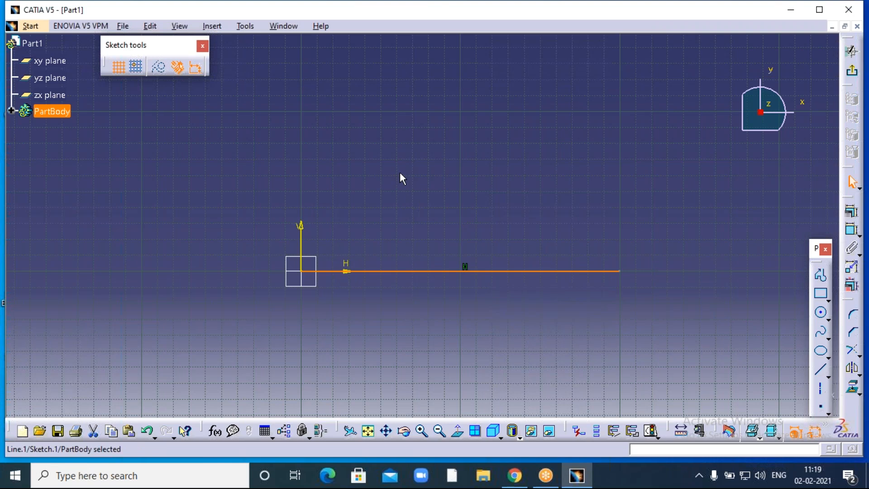
- Dimension the horizontal line's length below it and set it to 200 mm
click(853, 230)
click(464, 270)
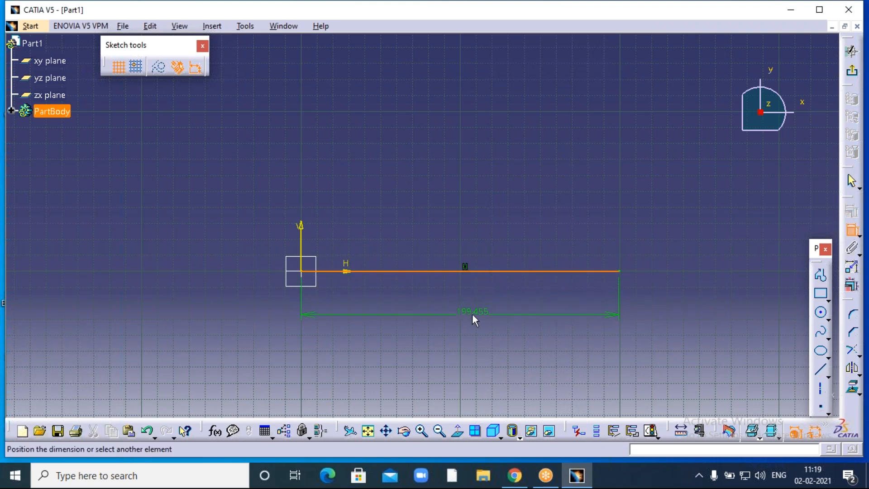
click(473, 316)
click(474, 319)
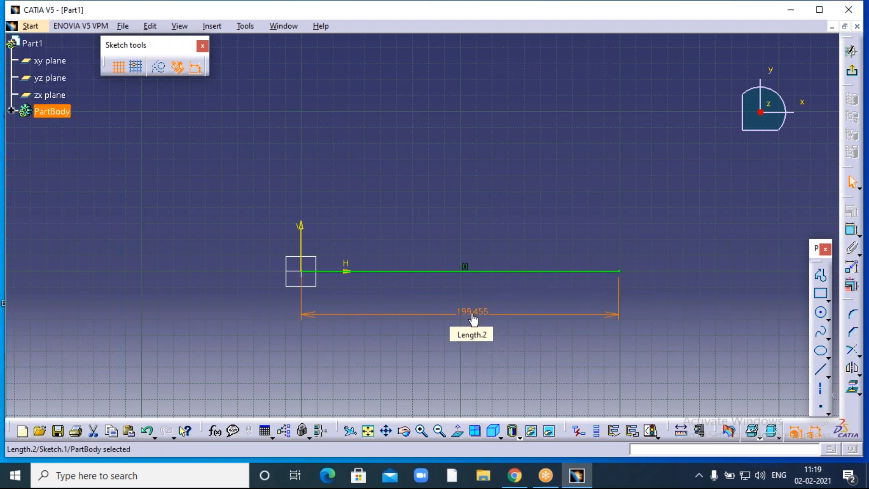
double_click(472, 319)
text(200)
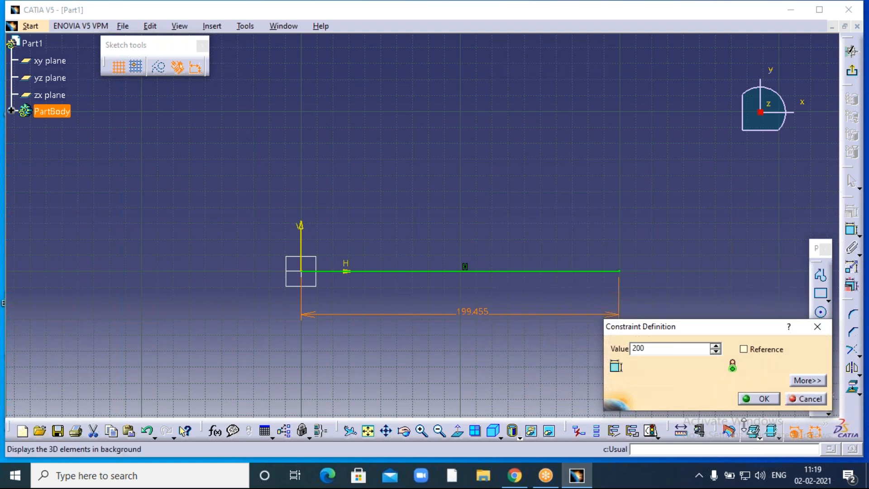
click(757, 401)
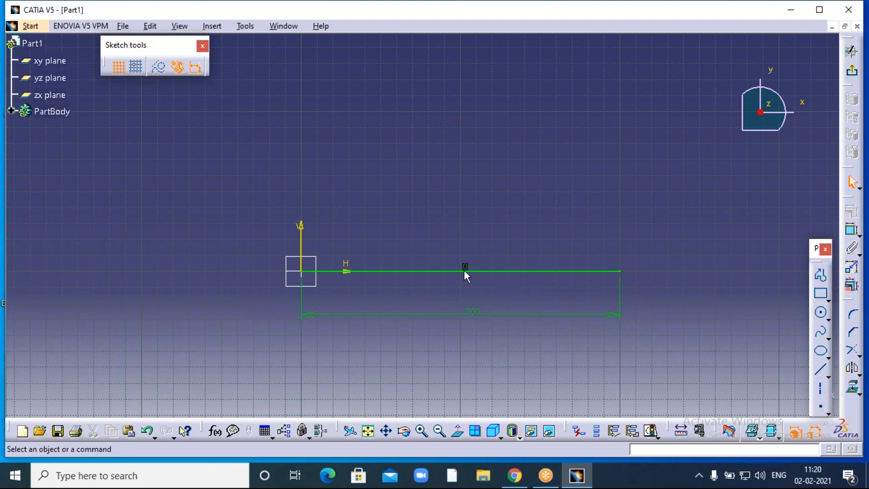
- Draw a vertical profile line about 56 mm long upward from the midpoint of the horizontal line
click(821, 279)
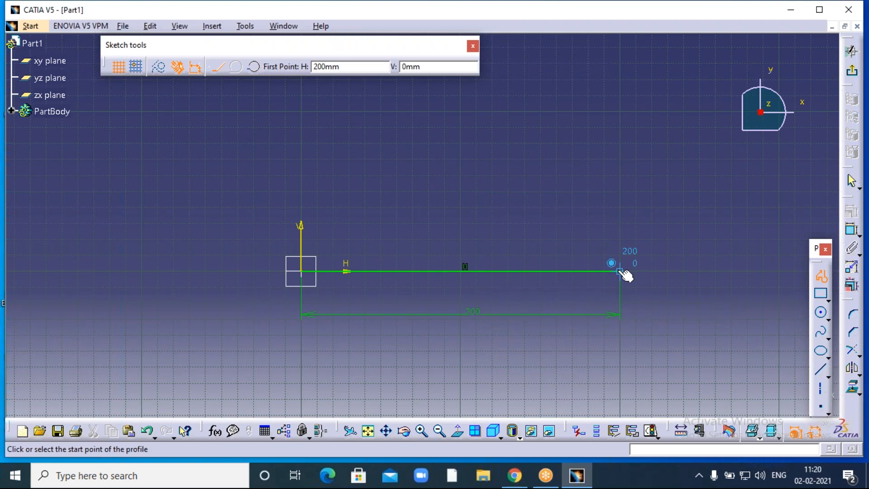
click(461, 271)
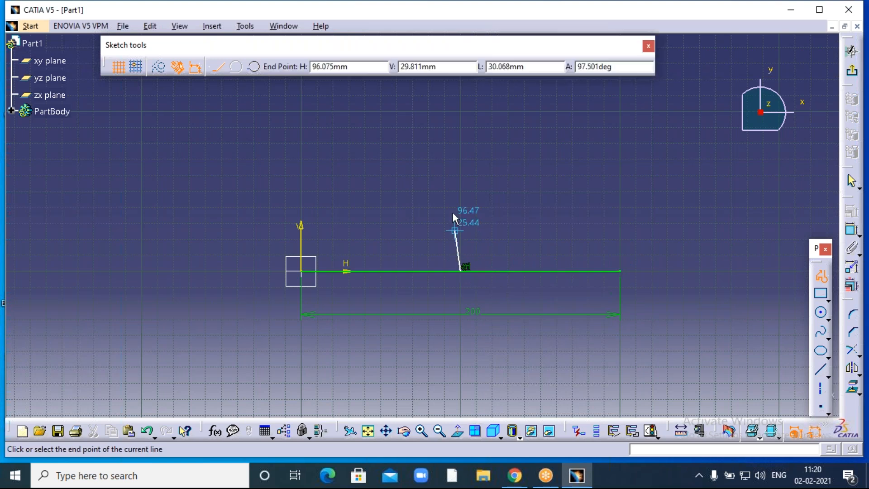
click(461, 181)
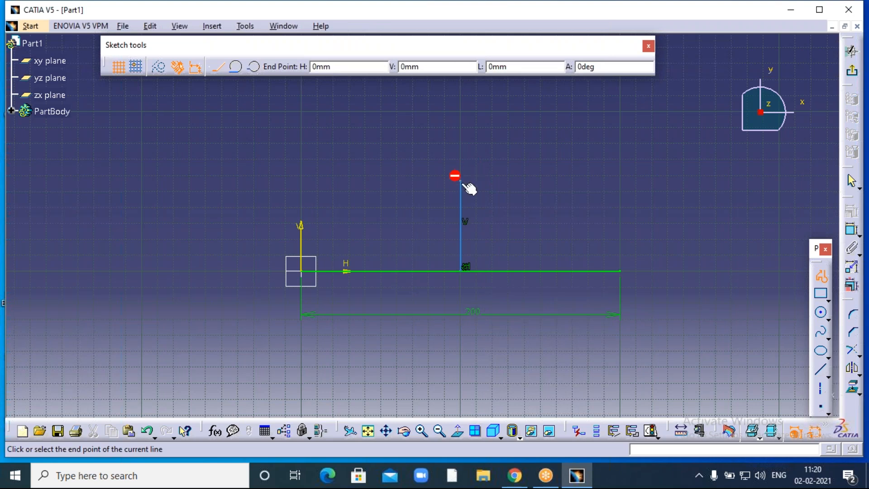
key(Escape)
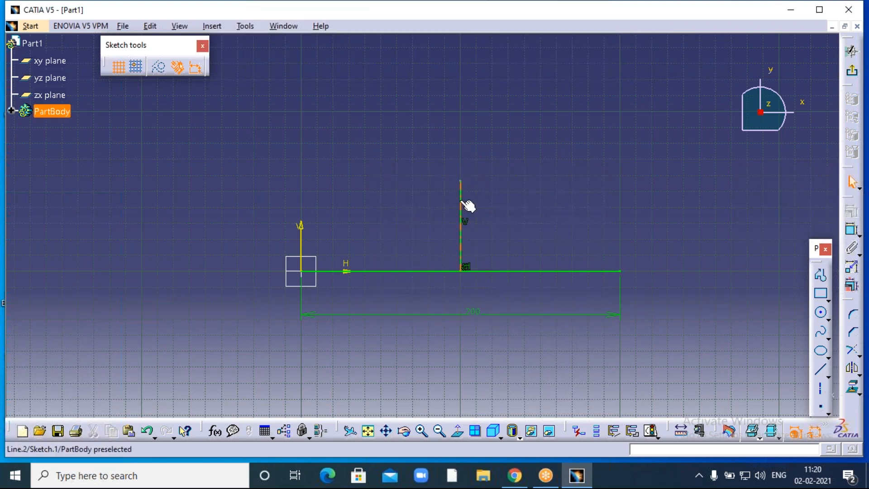
- Dimension the vertical line's length beside it and set it to 50 mm
click(851, 233)
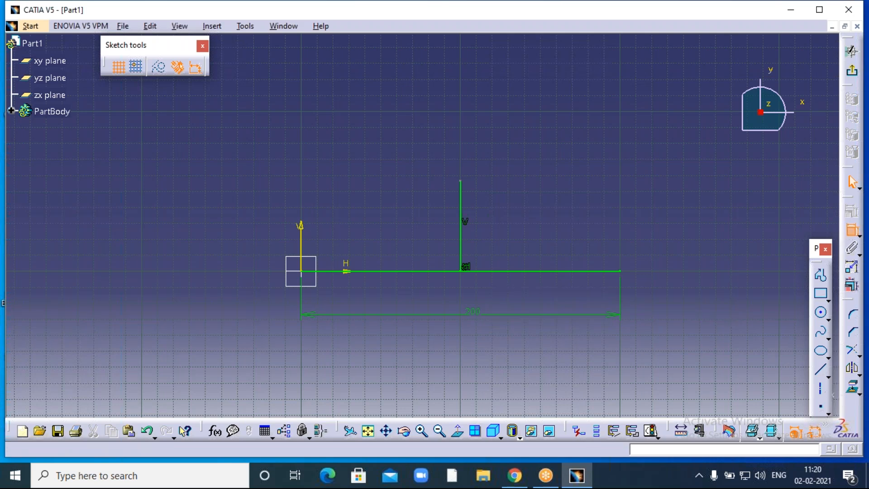
click(462, 202)
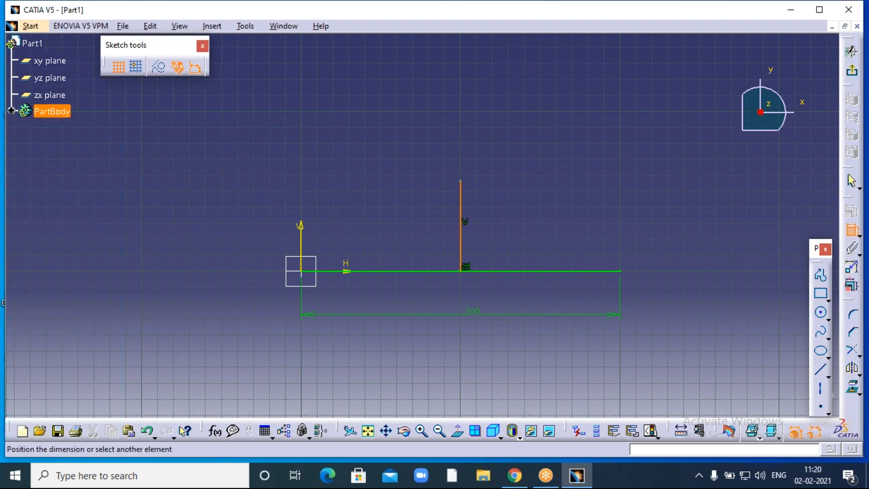
click(512, 222)
double_click(518, 222)
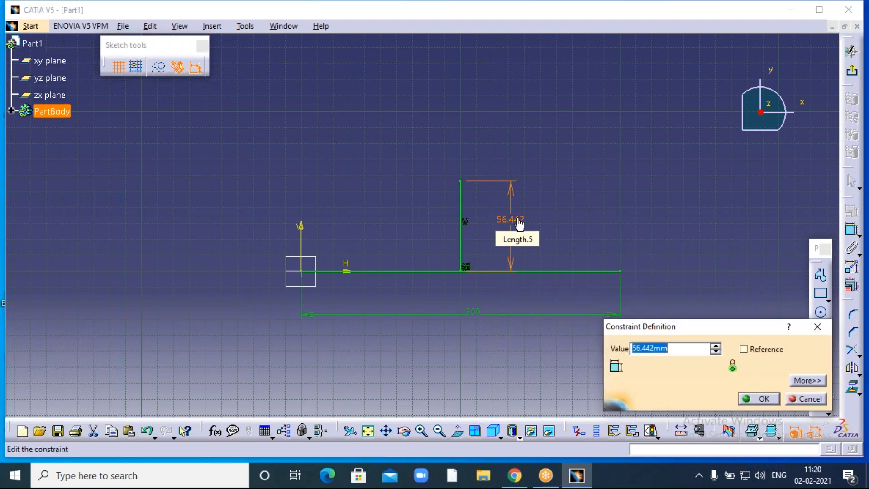
text(50)
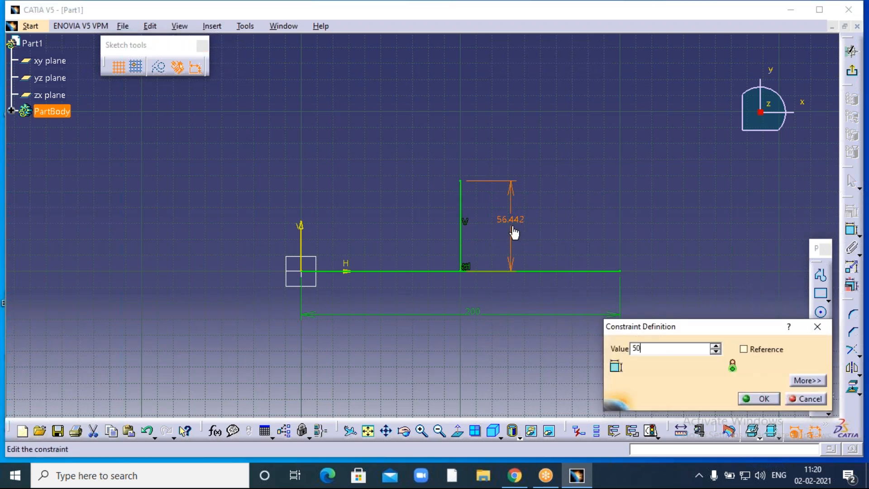
text(mm)
click(751, 400)
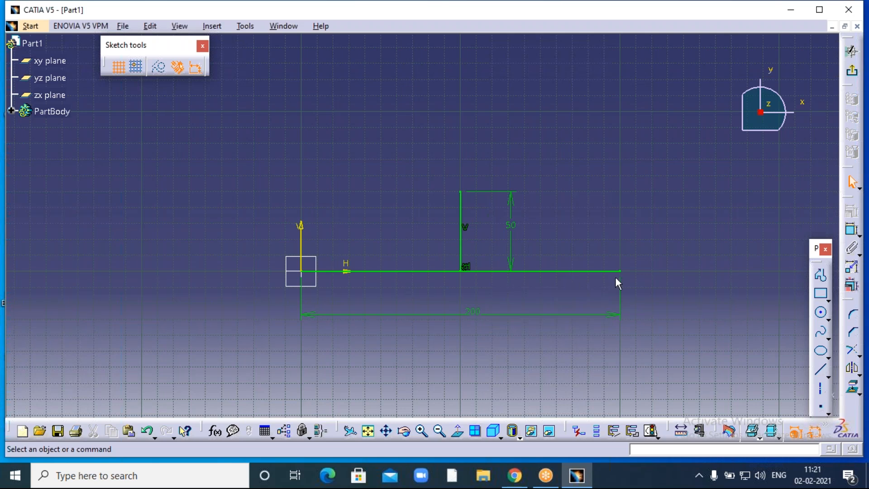
click(617, 14)
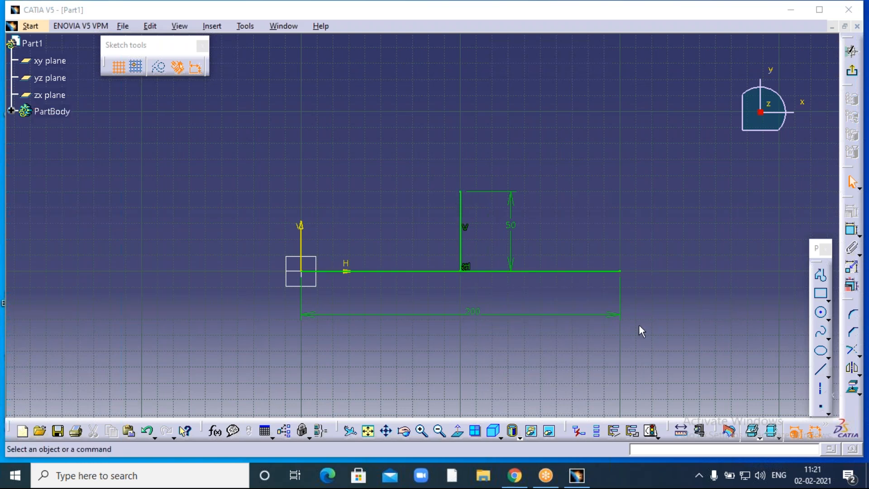
click(821, 350)
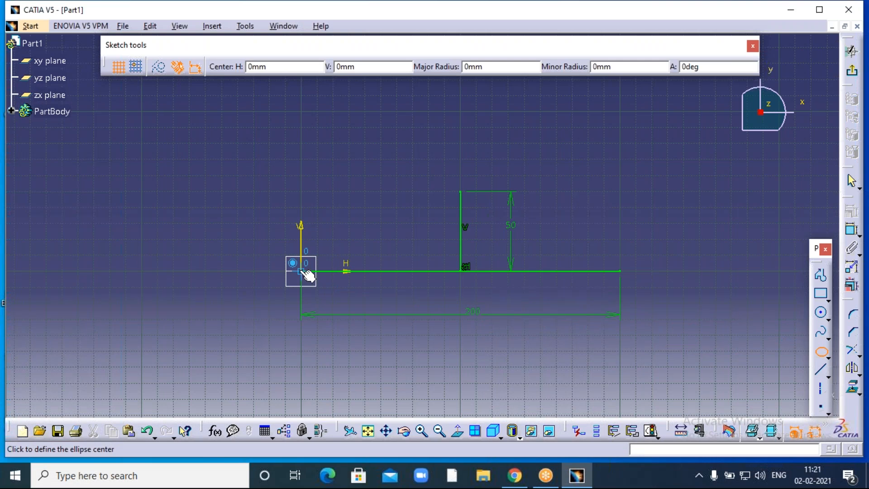
click(303, 271)
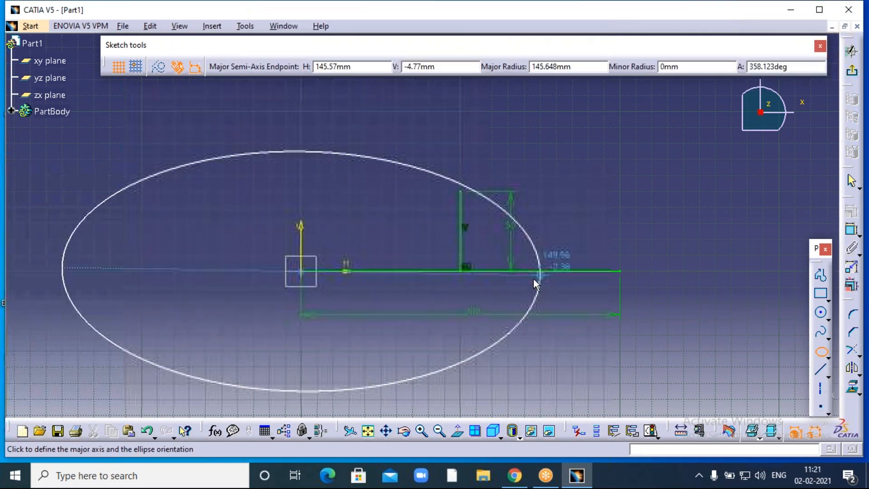
key(Escape)
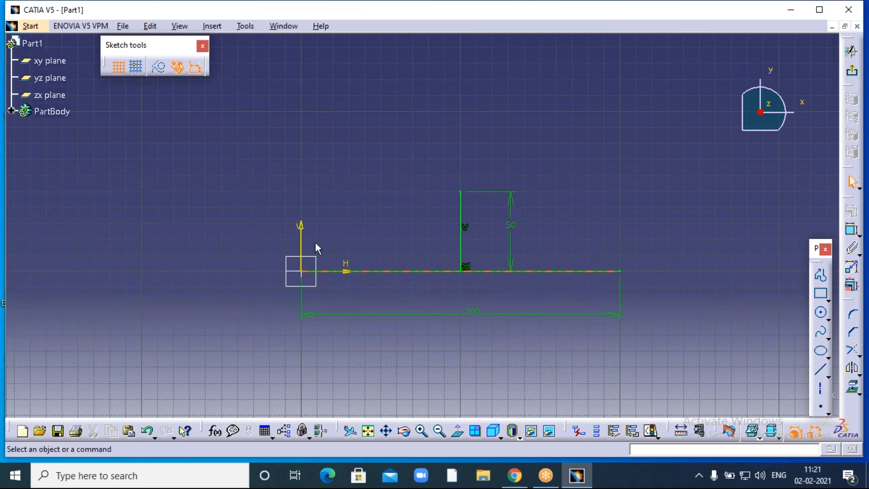
- Draw an ellipse centred at the horizontal line's midpoint, with a 100 mm major radius and 50 mm minor radius ending on the two lines' endpoints
click(821, 350)
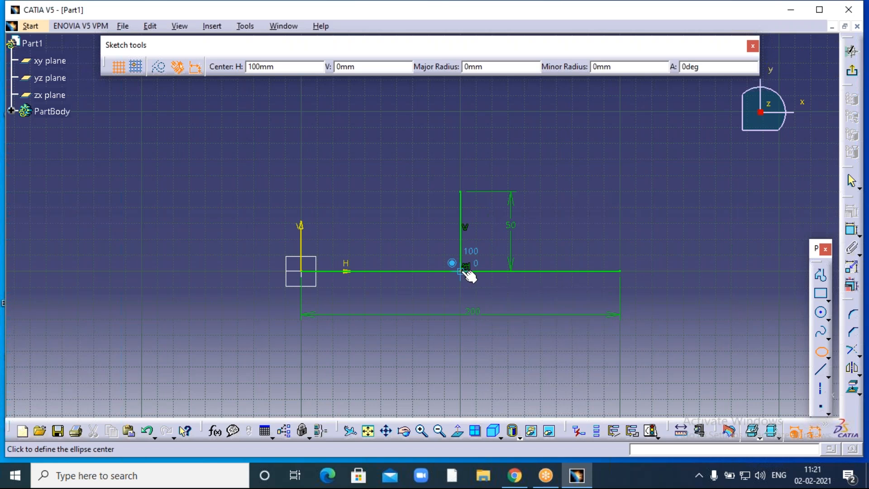
click(466, 272)
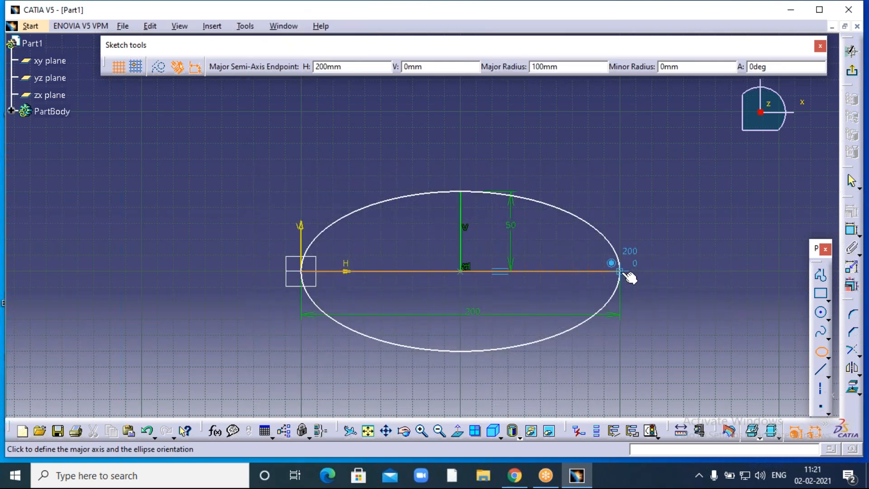
click(625, 273)
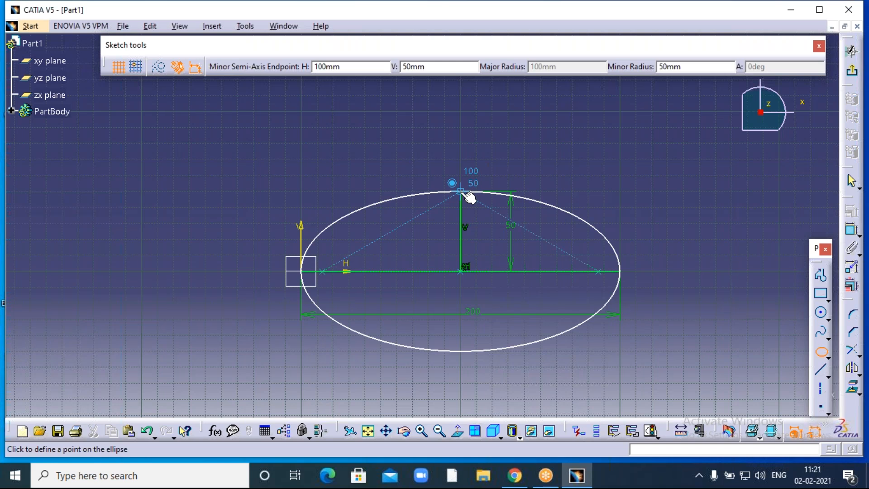
click(465, 194)
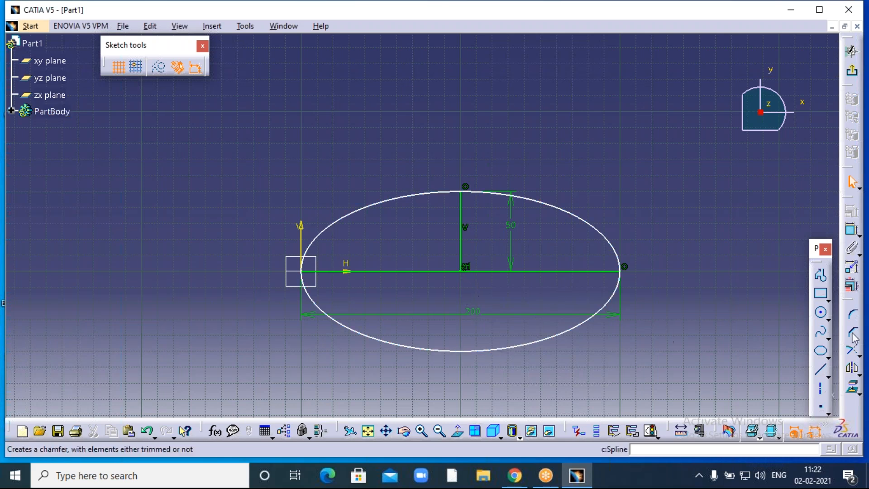
- Clear the sketch by deleting the horizontal and vertical lines, the leftover centre point and the ellipse
click(446, 271)
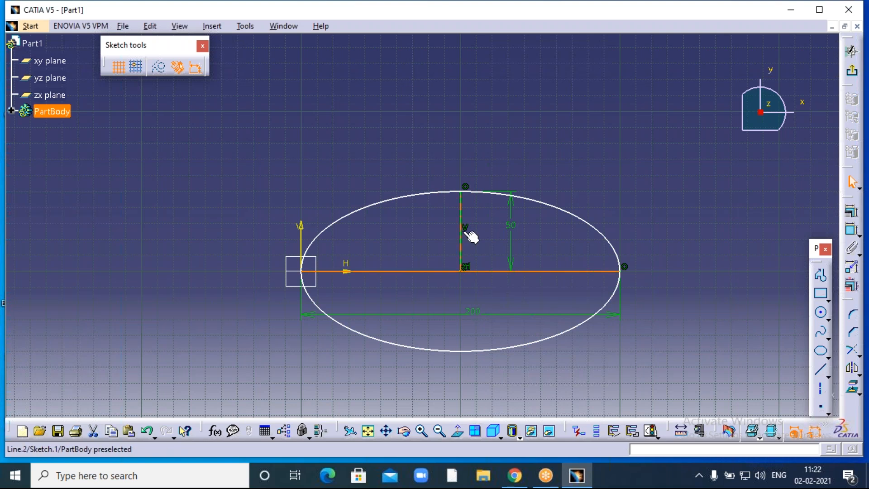
key(Delete)
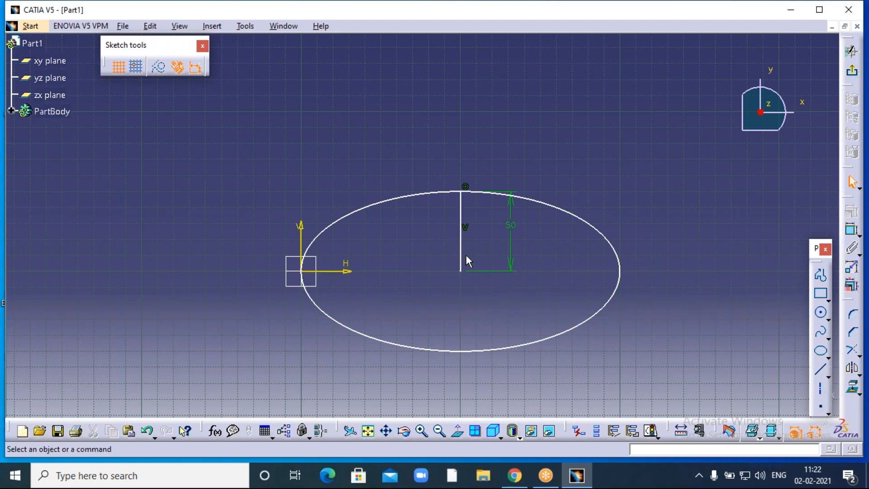
click(462, 251)
key(Delete)
drag(424, 253, 499, 307)
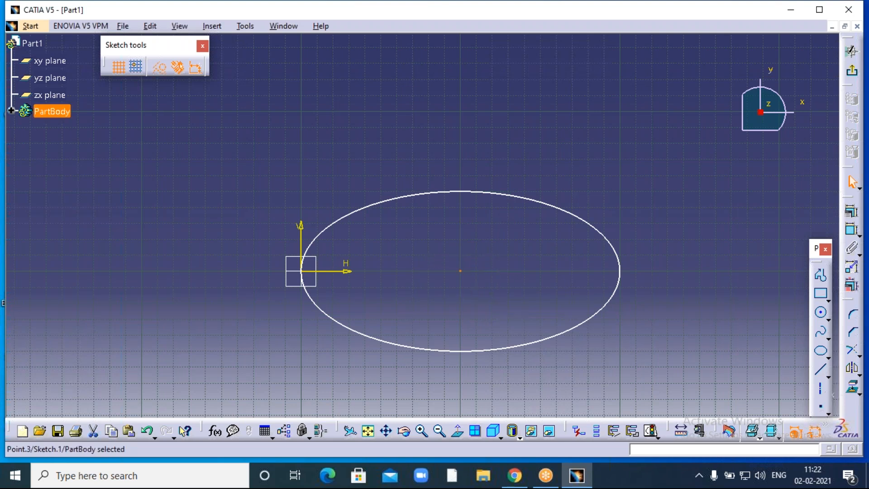
key(Delete)
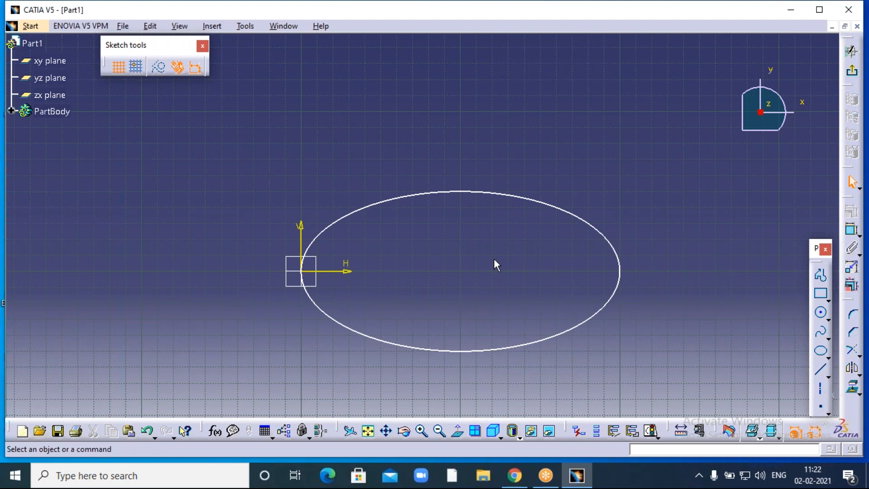
click(577, 336)
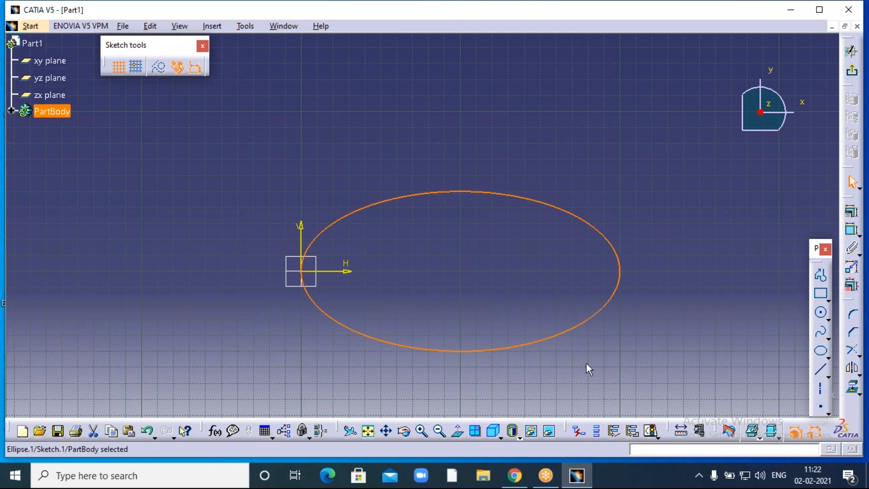
key(Delete)
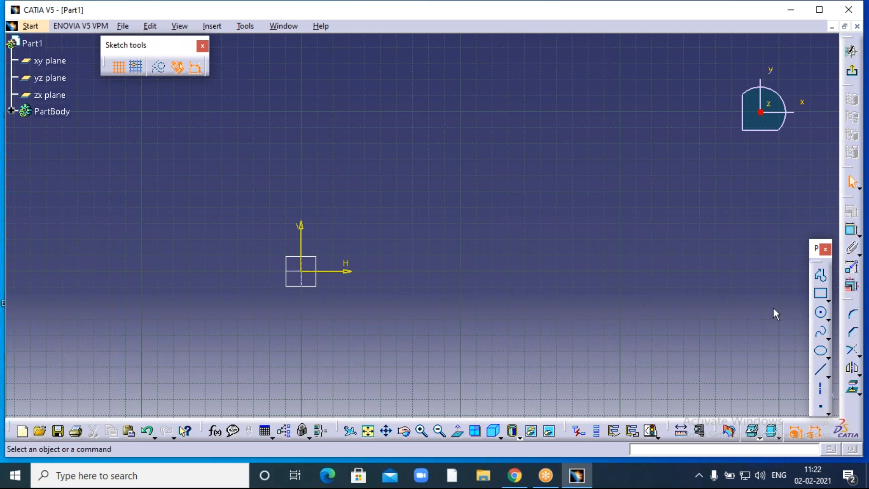
- Draw a horizontal profile line about 101 mm long from the sketch origin along the H axis
click(822, 274)
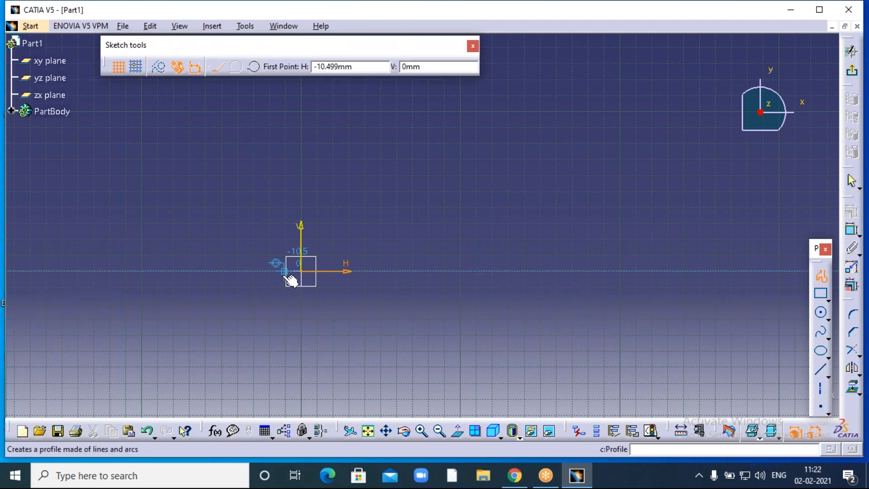
click(302, 272)
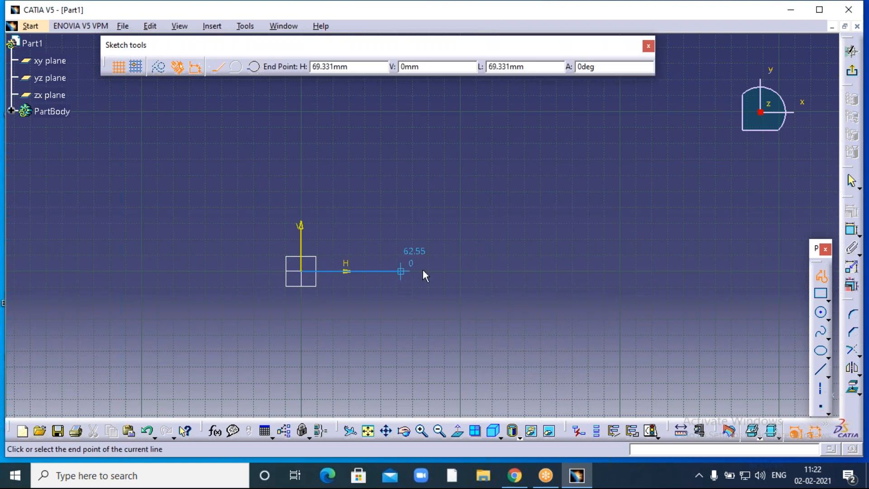
click(463, 271)
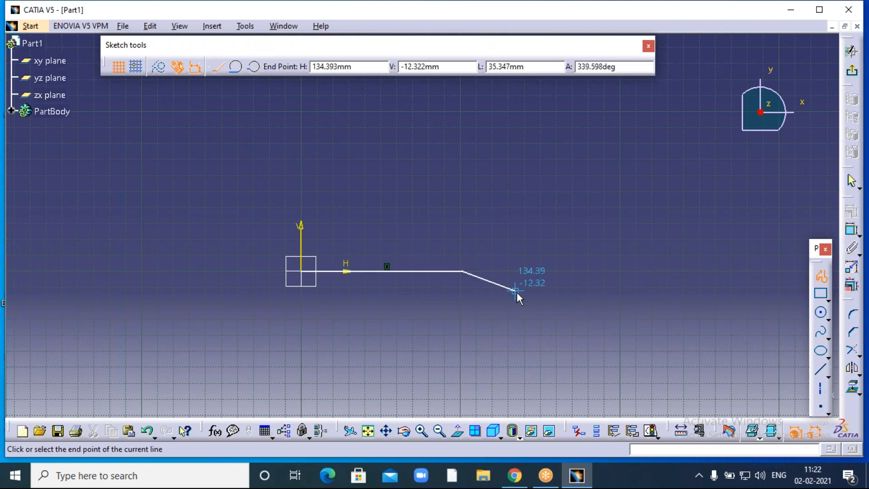
key(Escape)
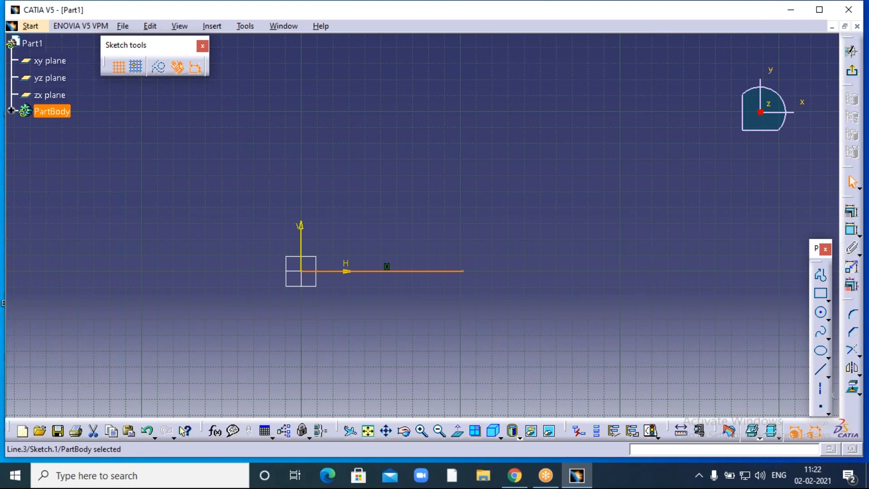
- Dimension the horizontal line's length below it and set it to 100 mm
click(853, 230)
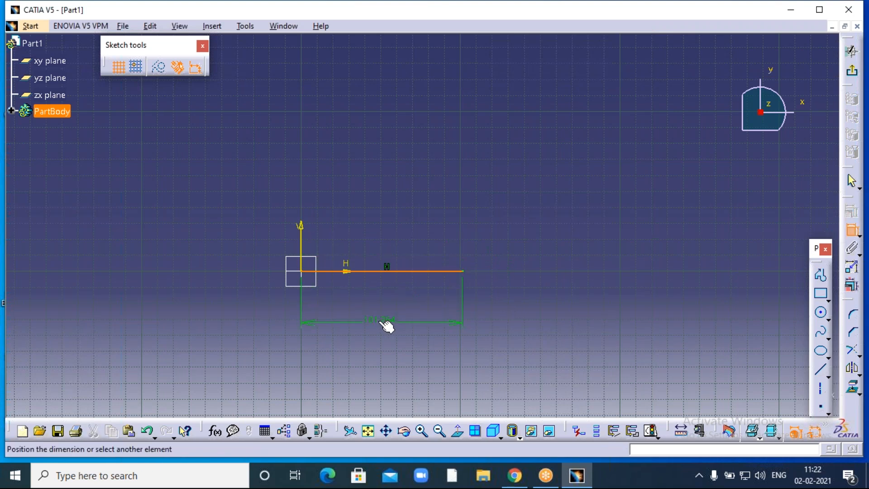
click(379, 319)
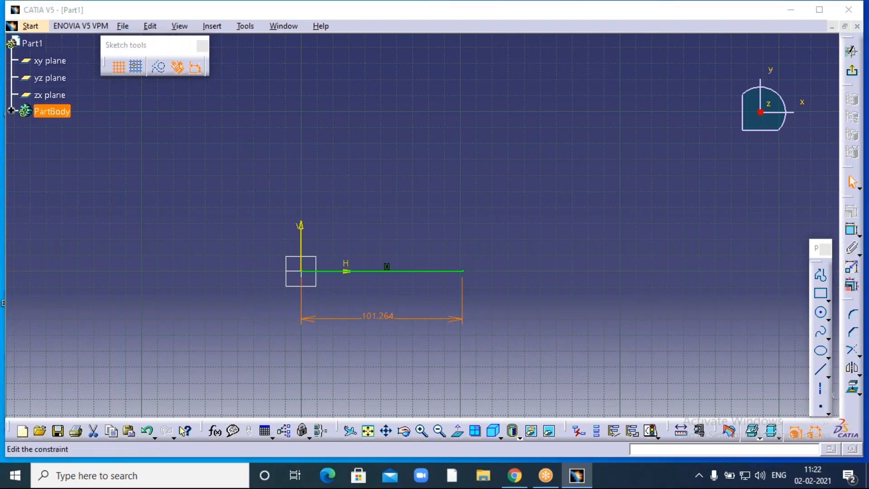
double_click(378, 317)
text(100)
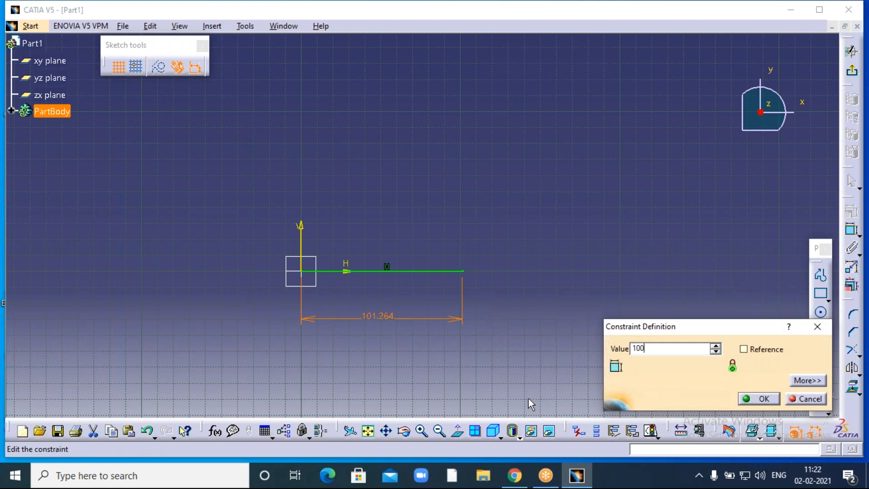
click(757, 399)
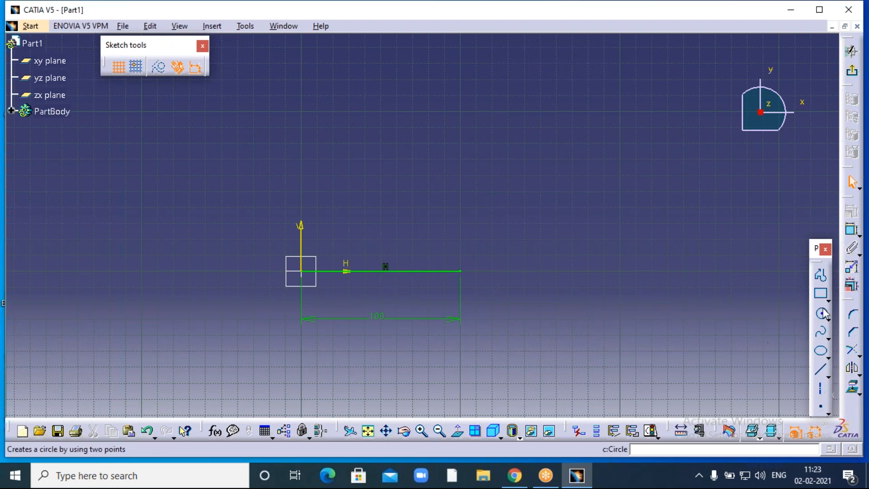
- Draw a vertical profile line about 29 mm long upward from the midpoint of the horizontal line
click(821, 275)
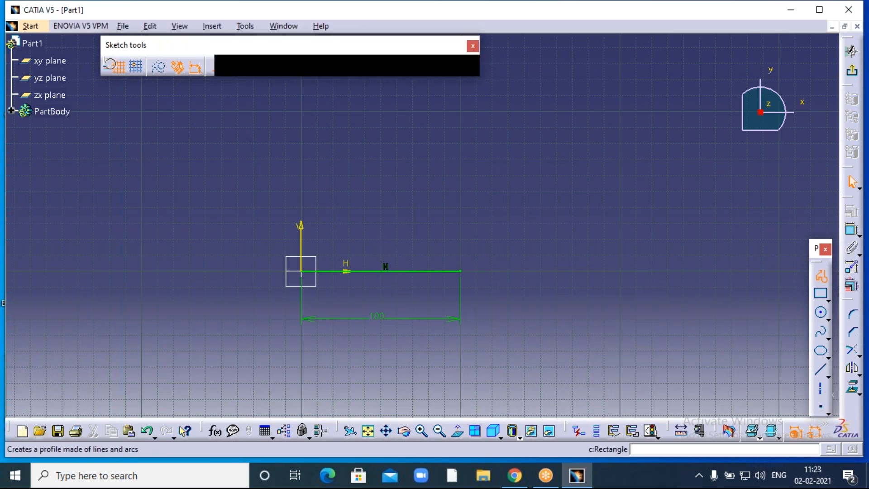
click(382, 272)
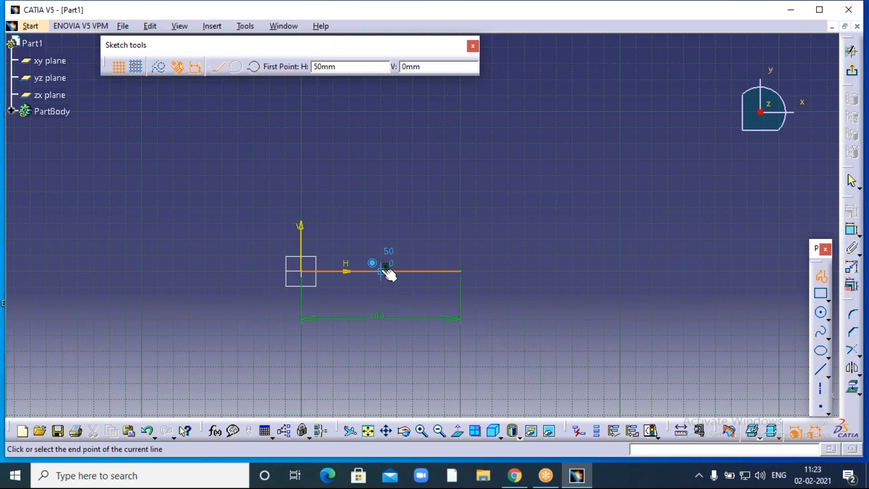
click(381, 225)
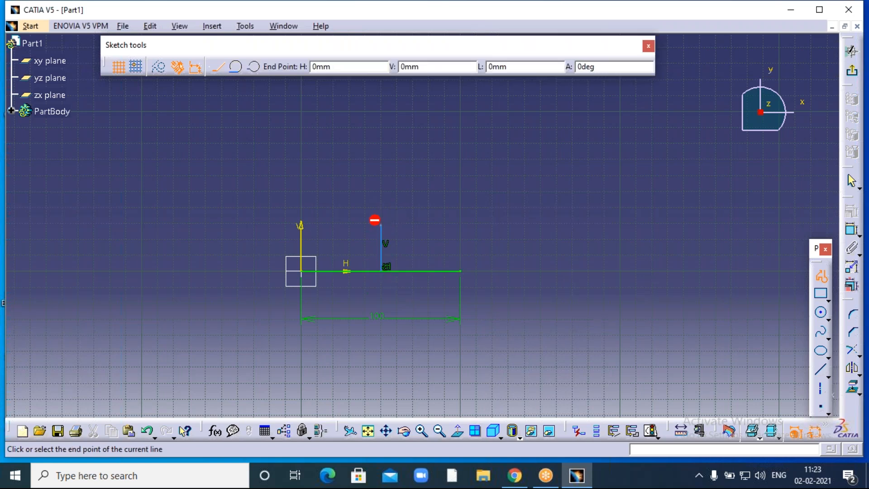
key(Escape)
click(429, 226)
- Dimension the vertical line's length, placing the dimension beyond the horizontal line's free end, and set it to 20 mm
click(852, 230)
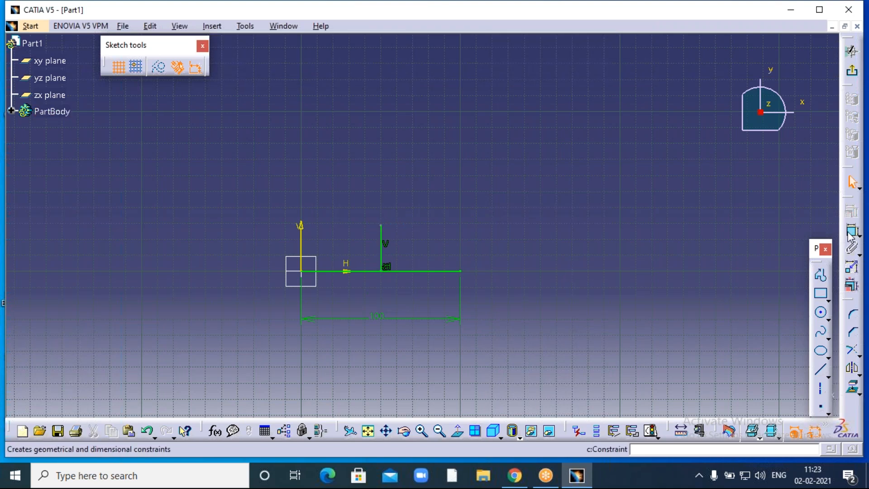
click(387, 254)
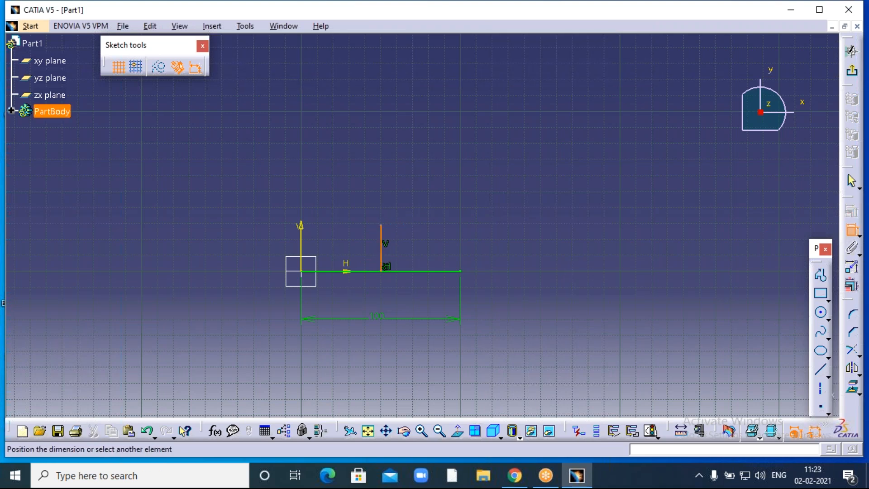
click(511, 245)
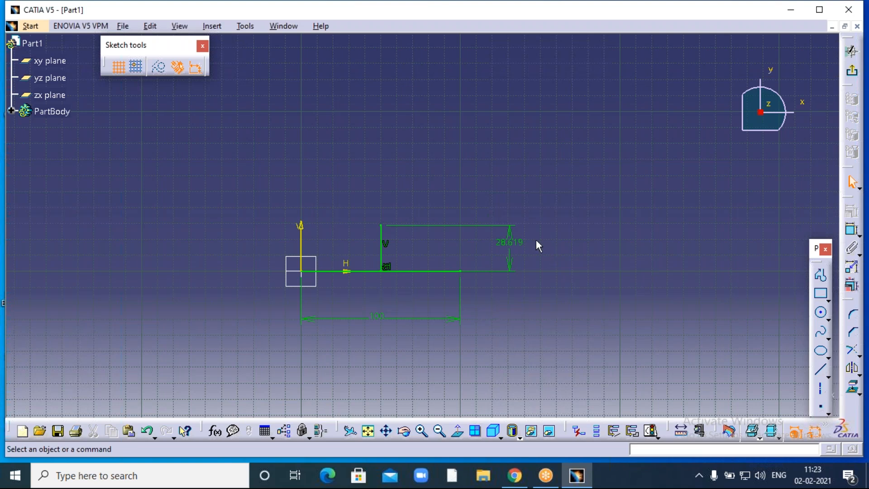
double_click(517, 244)
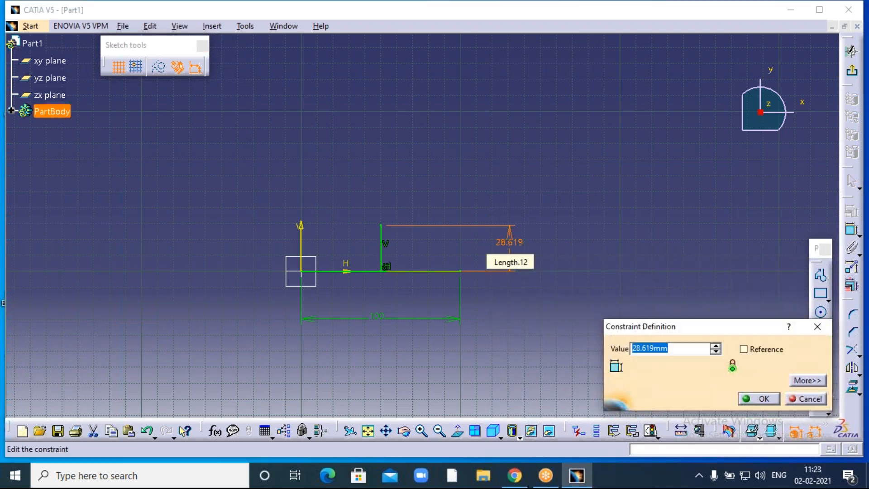
text(20)
click(759, 400)
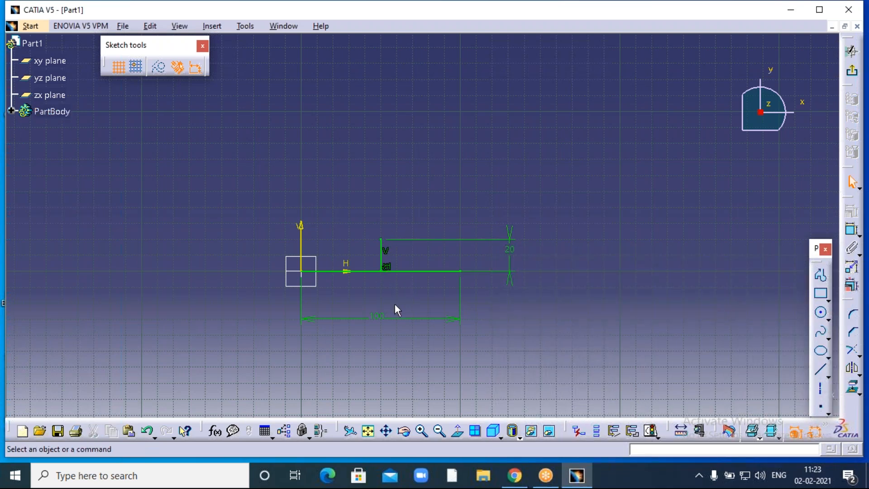
- Draw an ellipse centred at the horizontal line's midpoint, with a 50 mm major and 20 mm minor radius ending on the two lines' endpoints
click(823, 353)
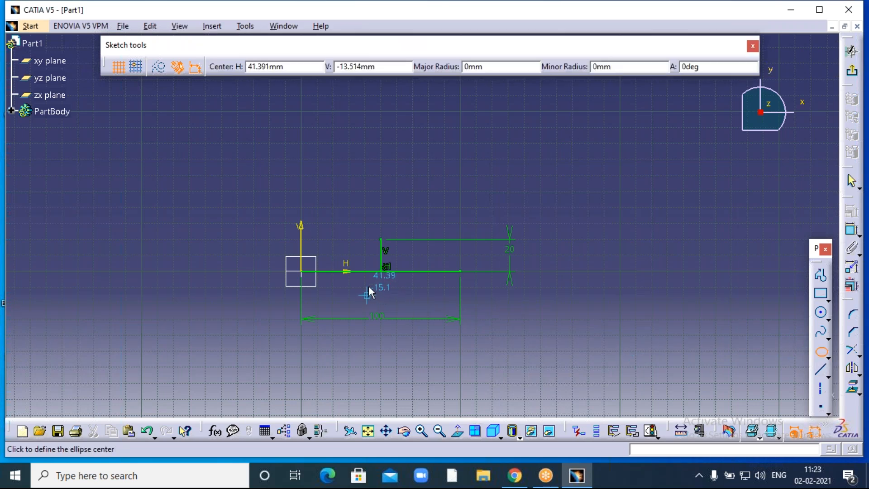
click(421, 431)
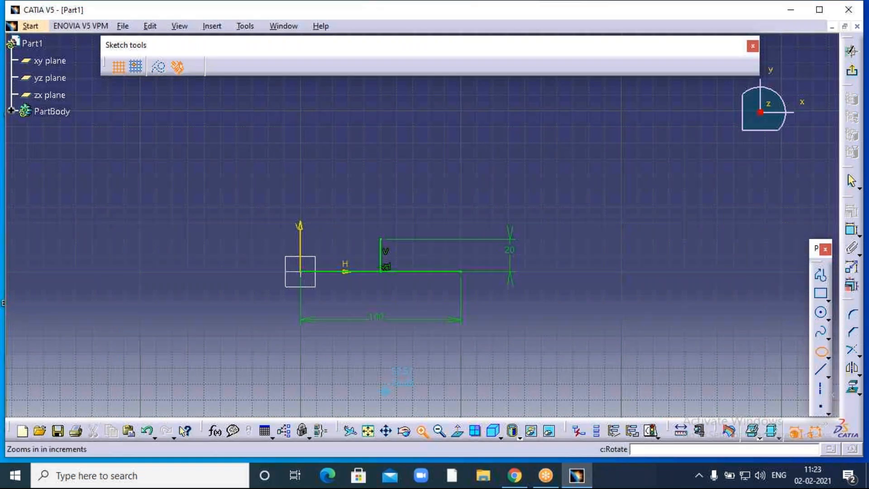
scroll(394, 381, down, 1)
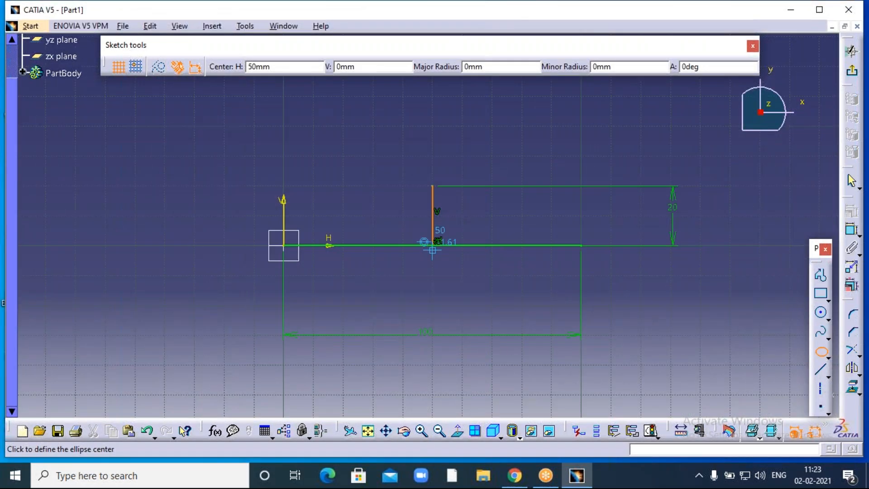
click(433, 246)
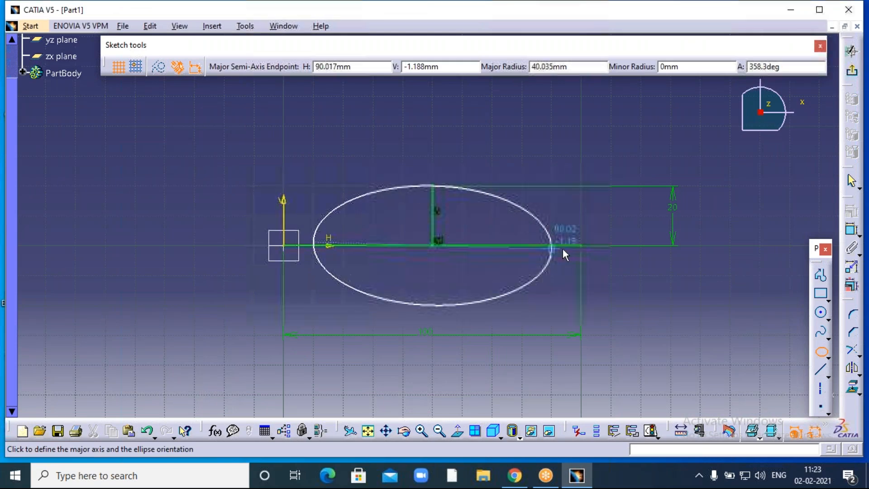
click(574, 237)
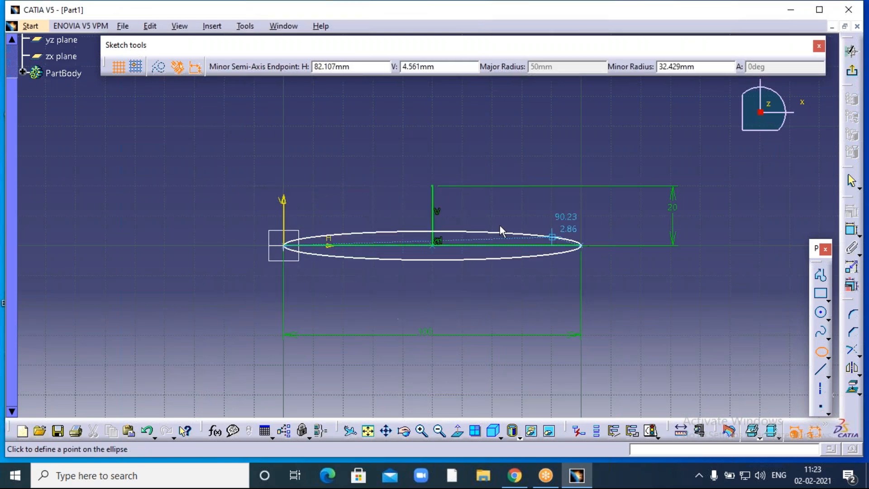
click(439, 187)
click(493, 222)
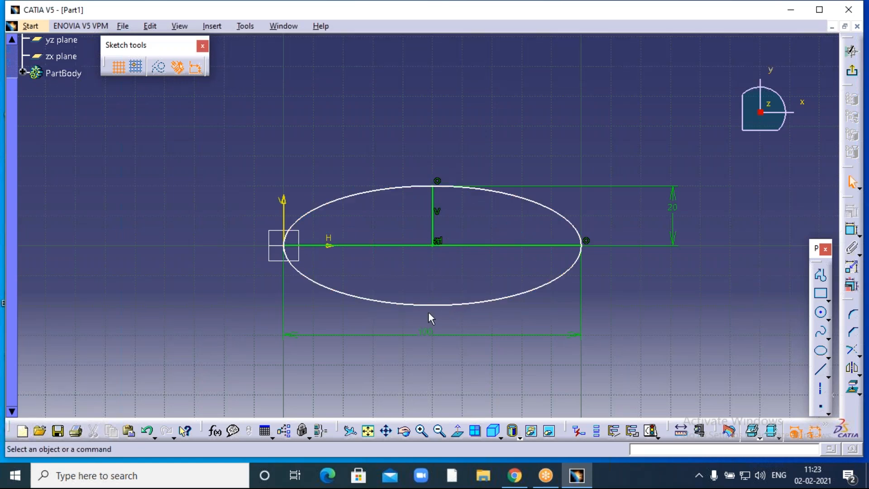
- Delete the horizontal and vertical axis lines, the leftover centre geometry and the ellipse to empty the sketch
click(489, 245)
key(Delete)
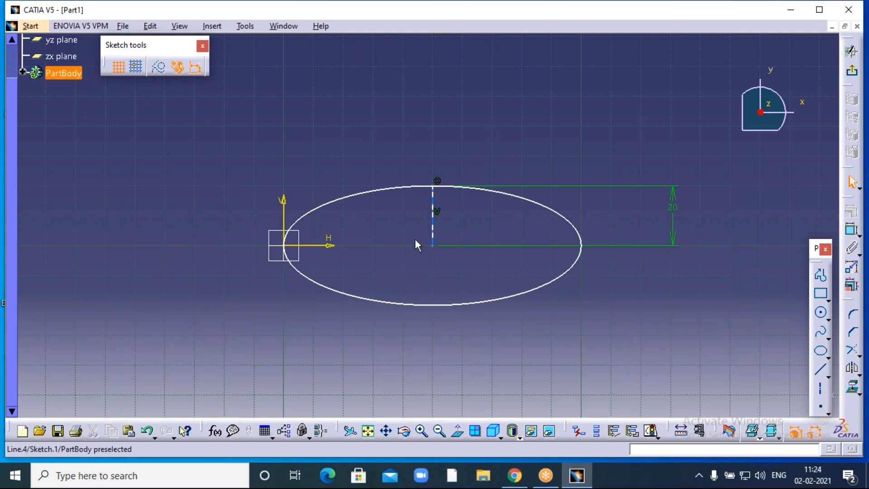
click(433, 212)
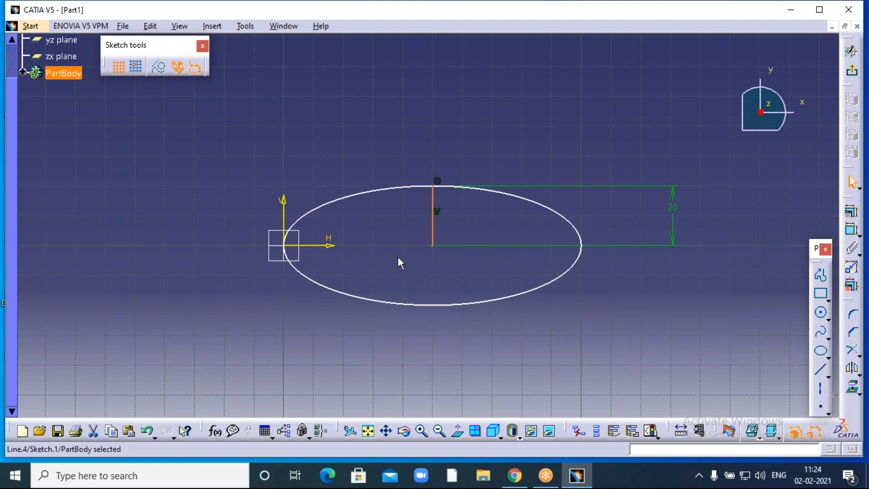
key(Delete)
drag(421, 220, 459, 279)
key(Delete)
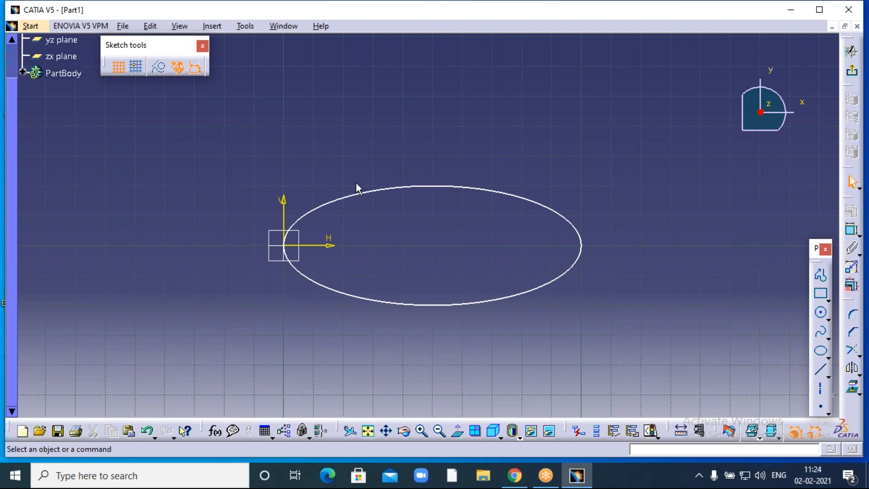
click(368, 203)
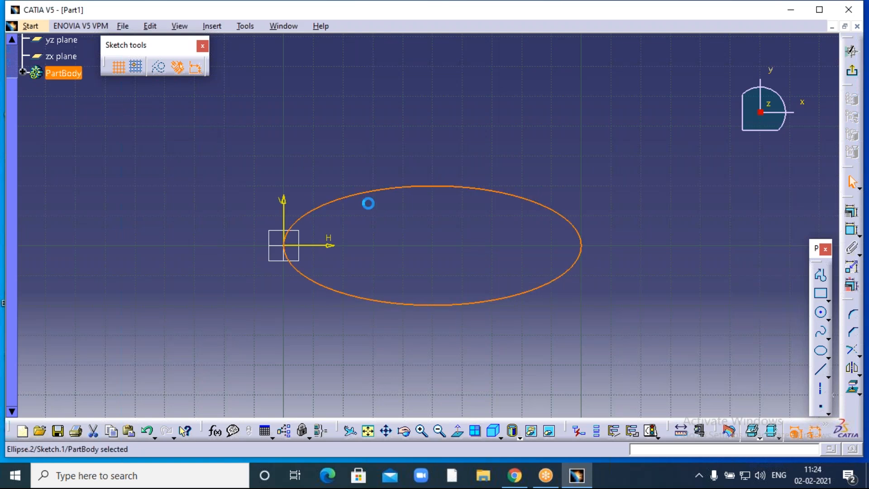
key(Delete)
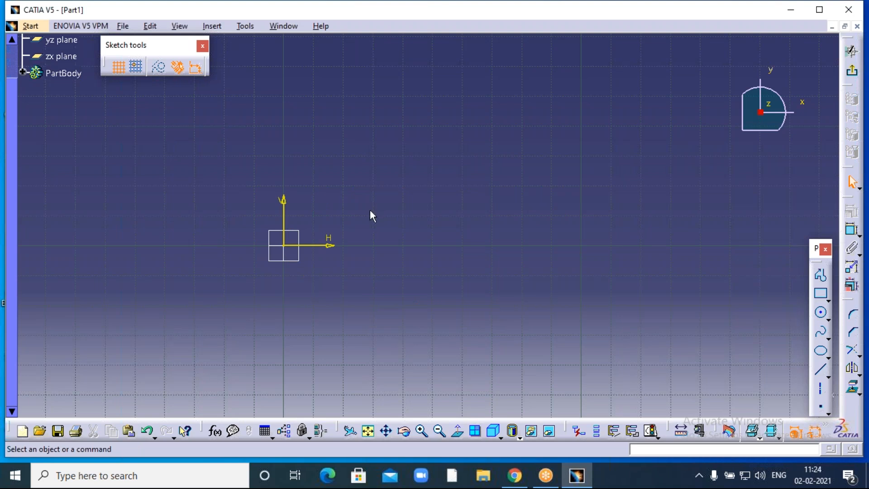
- Draw a horizontal line with the Line tool from the sketch origin along the positive H axis
middle_click(423, 225)
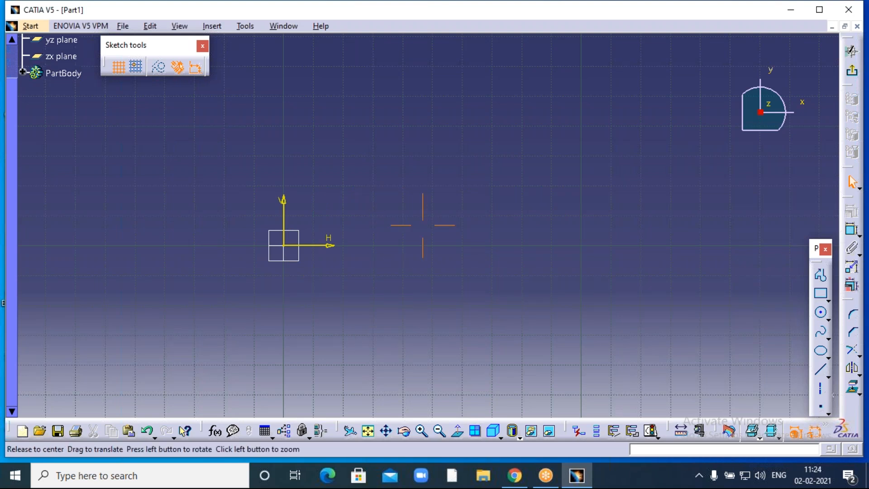
middle_drag(423, 225, 422, 228)
mouse_move(376, 259)
middle_down()
mouse_move(525, 256)
mouse_move(592, 240)
middle_up()
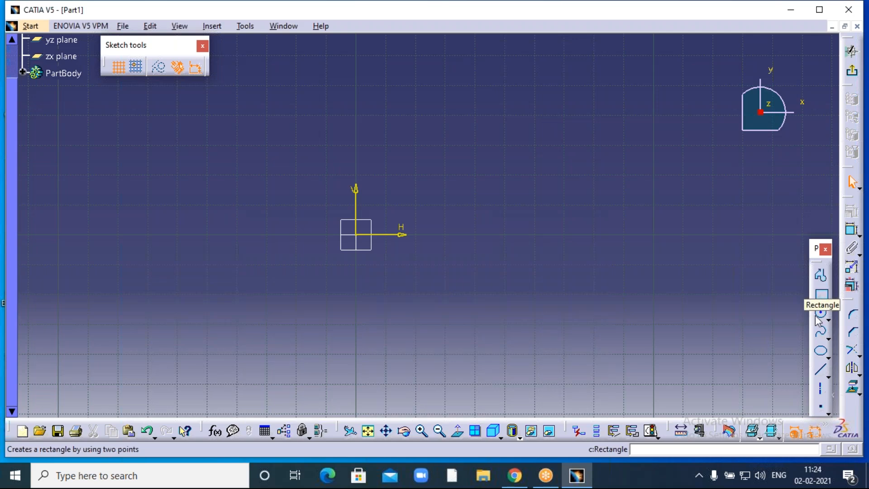
click(823, 373)
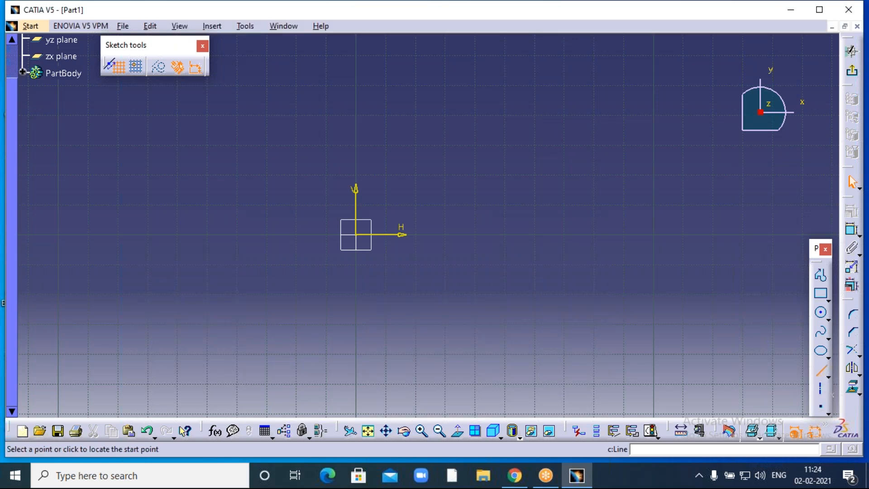
click(357, 234)
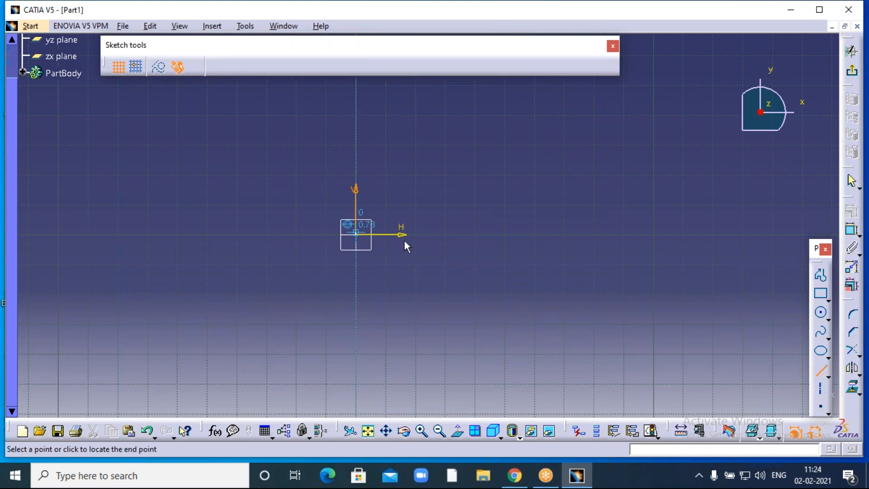
click(643, 235)
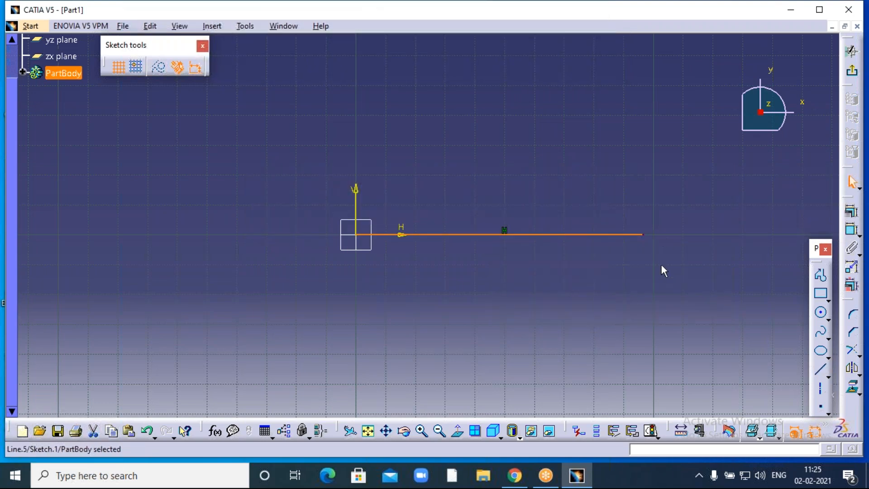
click(570, 160)
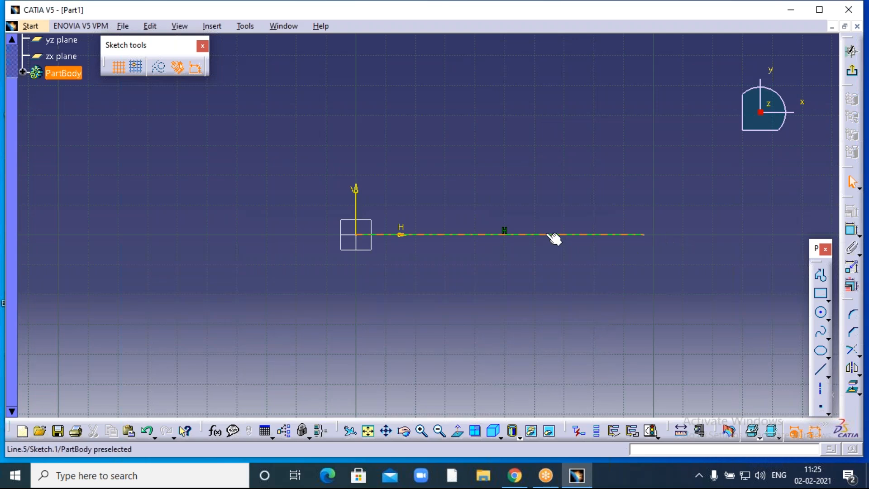
- Dimension the horizontal line's length, placing the dimension below the line, and set it to 100 mm
click(821, 370)
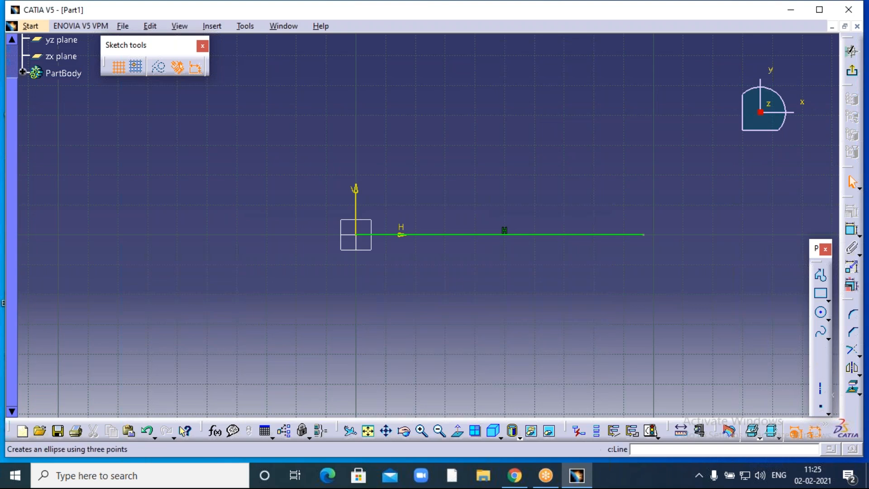
click(849, 231)
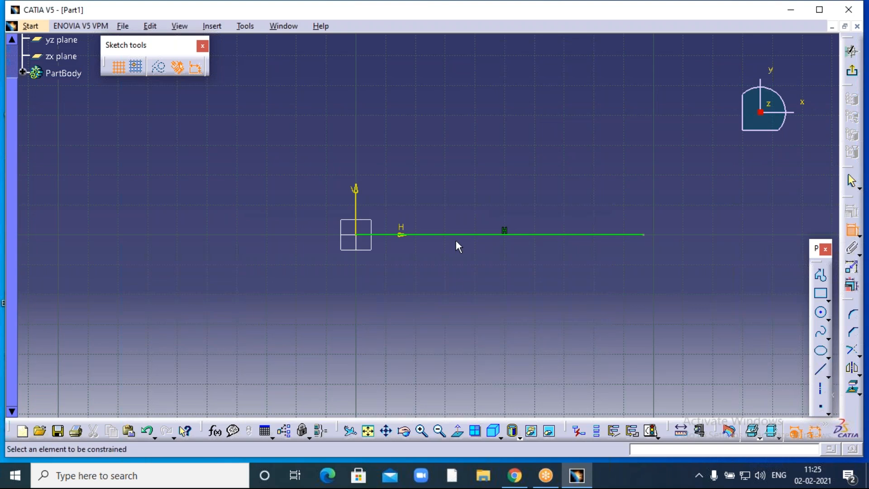
click(498, 235)
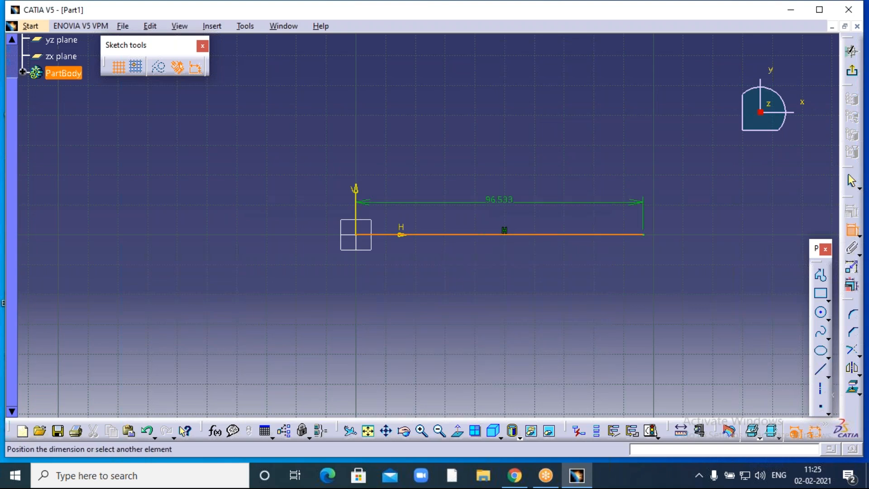
click(489, 282)
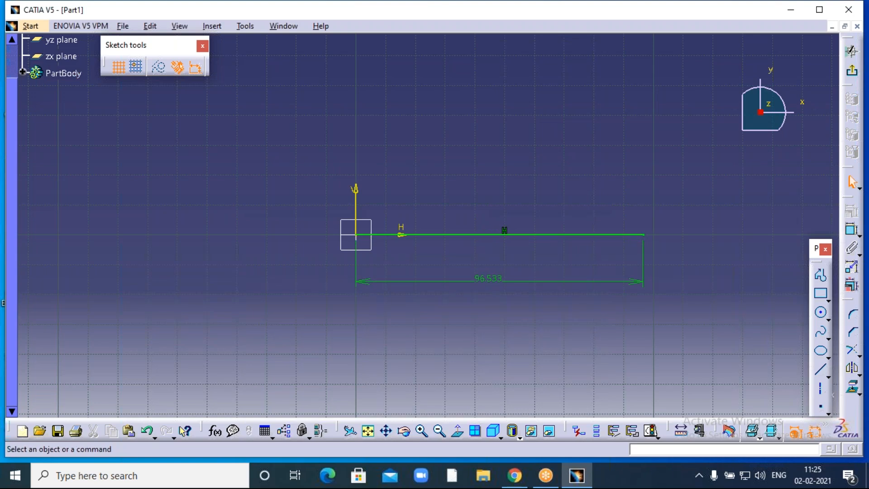
double_click(492, 282)
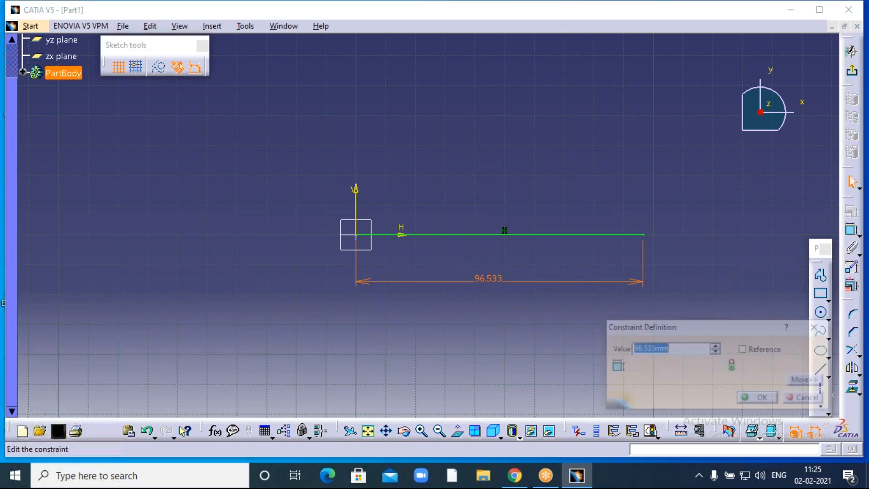
text(100)
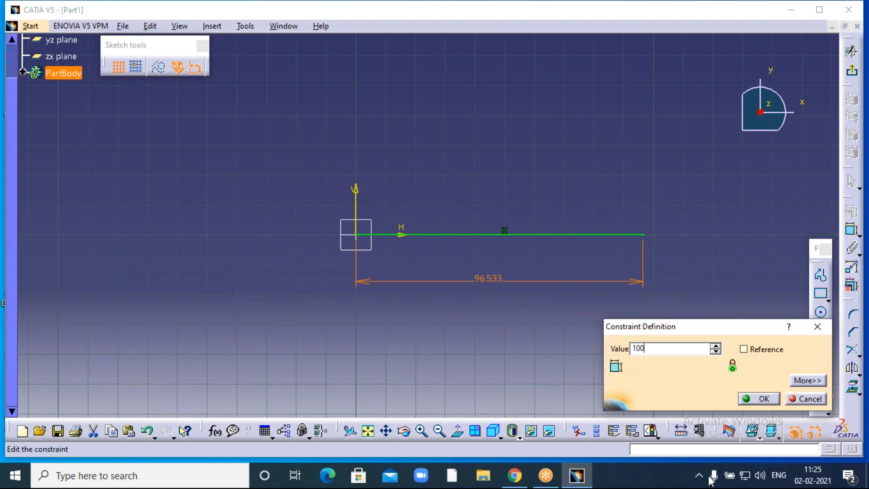
click(763, 399)
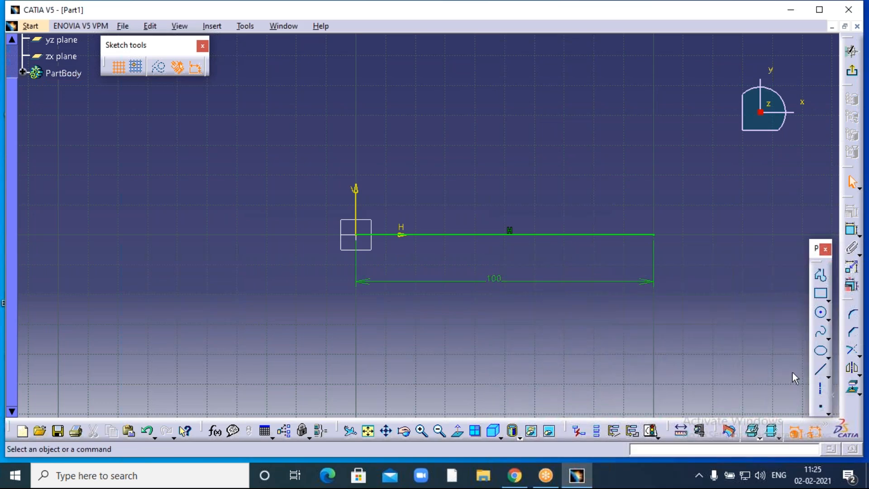
- Draw a vertical line about 34 mm long above the middle of the horizontal line, without touching it
click(821, 369)
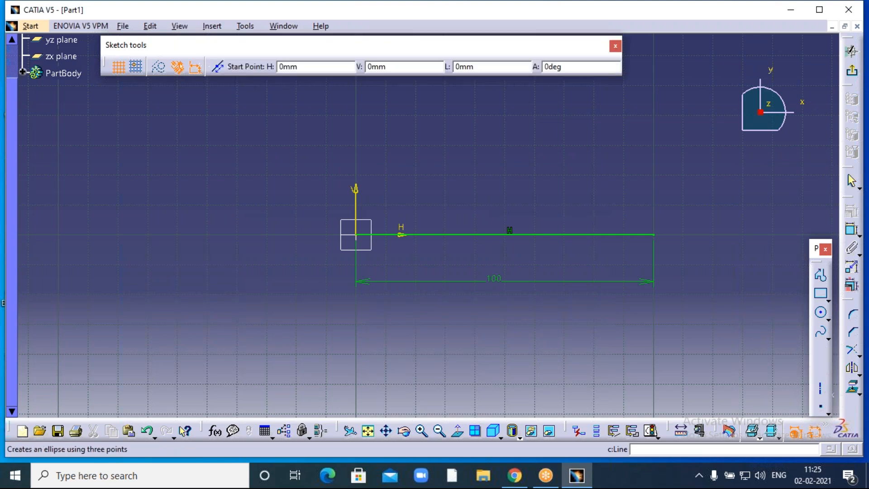
click(504, 98)
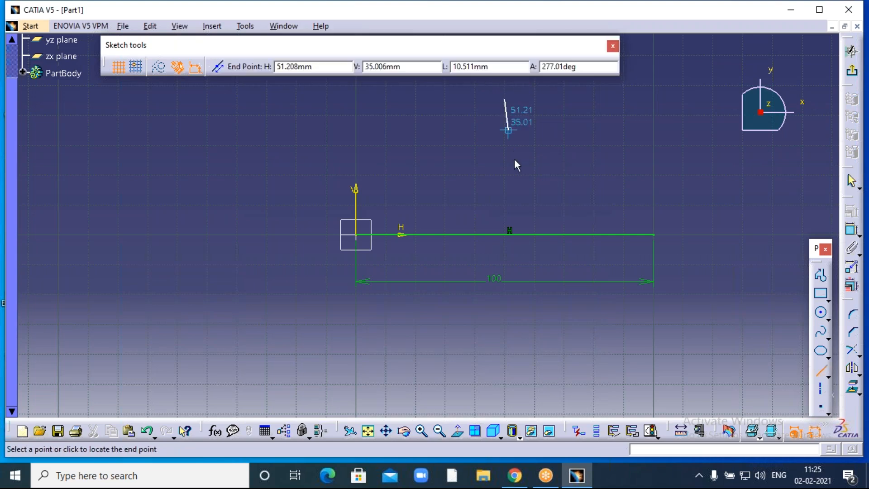
click(503, 200)
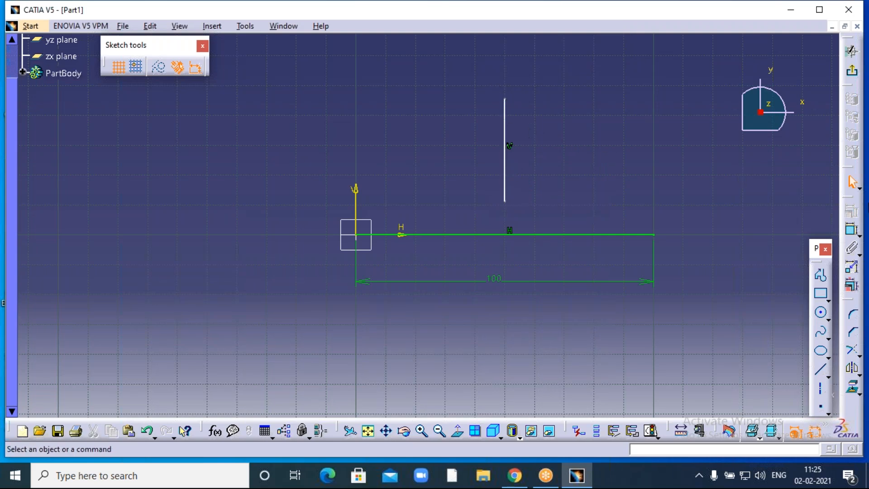
- Dimension the vertical line's length, placing the dimension on its positive H side, and set it to 40 mm
click(852, 229)
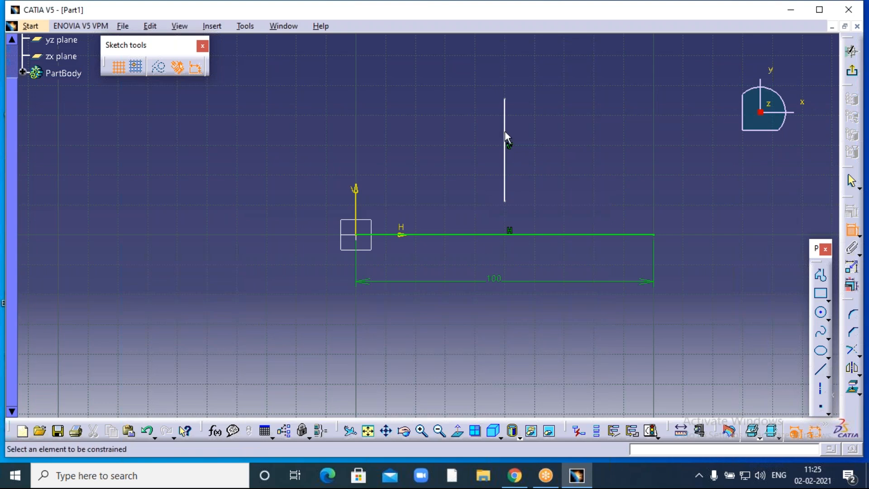
click(505, 145)
click(547, 148)
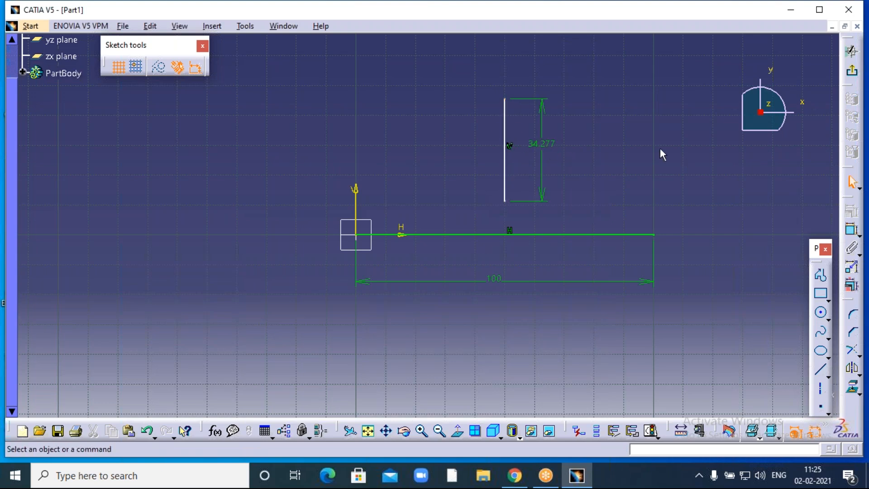
double_click(547, 149)
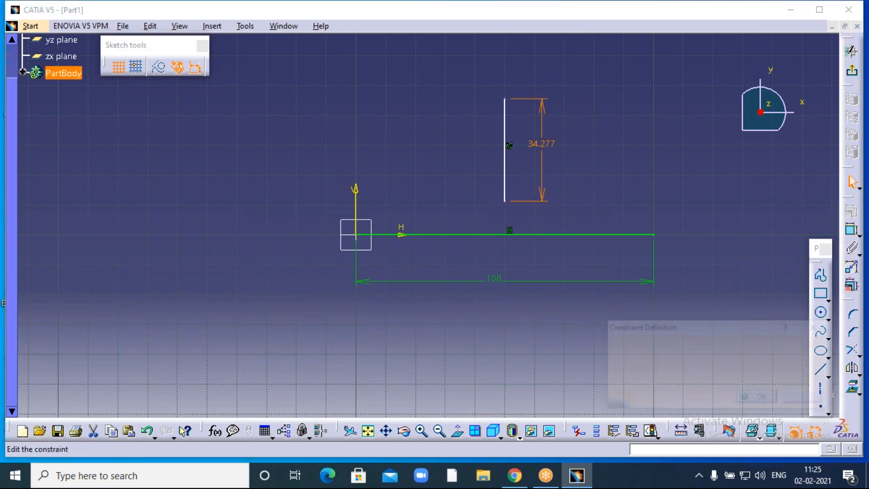
text(40)
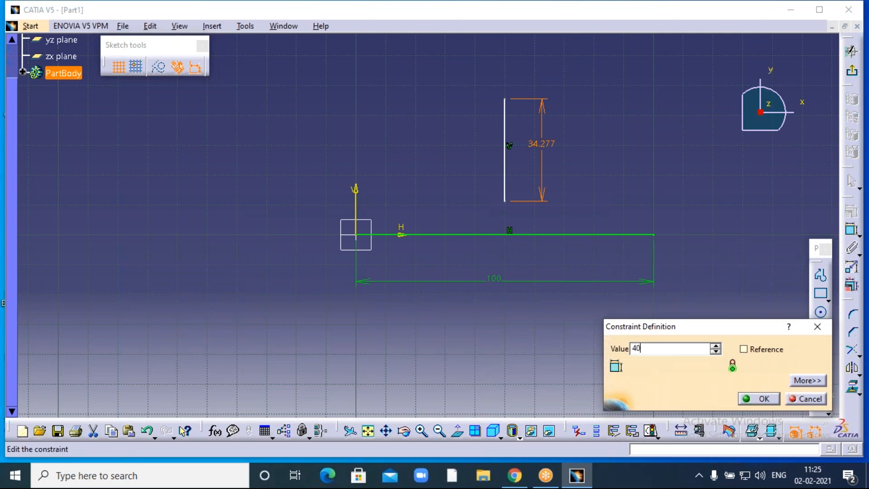
key(Return)
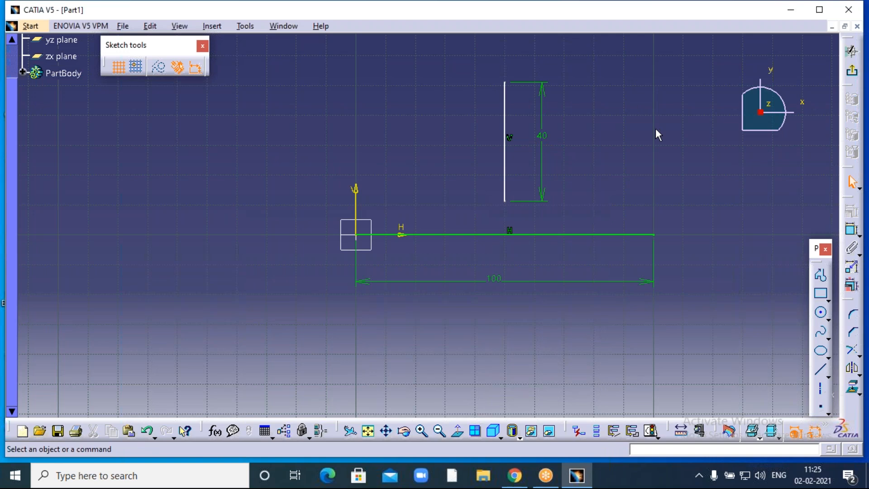
- Delete the horizontal and vertical lines together with their dimensions to empty the sketch
mouse_move(310, 44)
mouse_down()
mouse_move(555, 235)
mouse_move(702, 310)
mouse_move(704, 323)
mouse_up()
key(Delete)
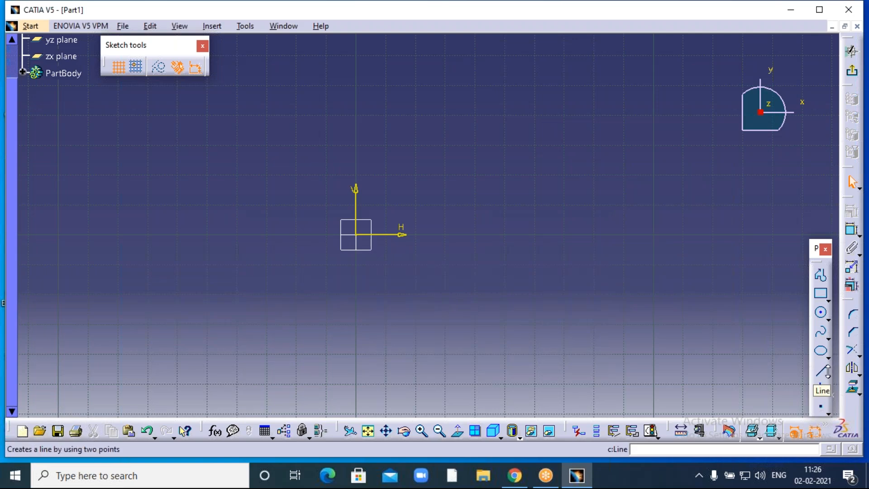
- Draw a horizontal infinite line coincident with the H axis using the Infinite Line tool
click(827, 377)
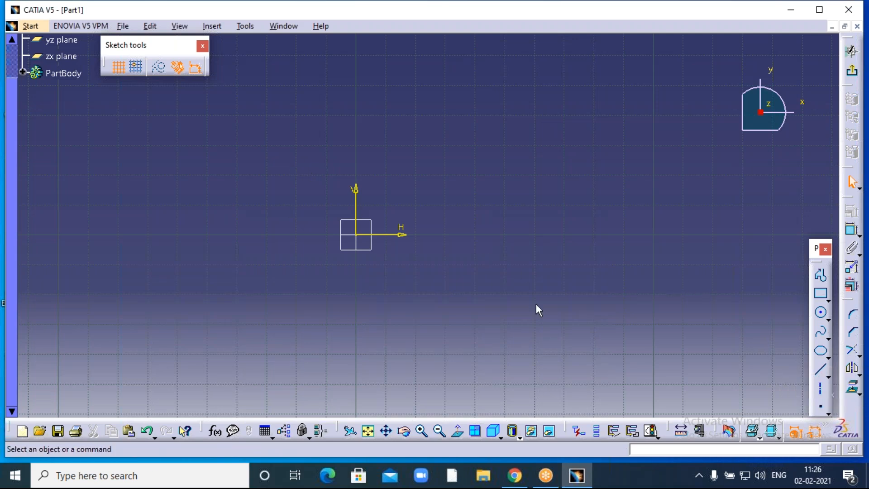
click(826, 376)
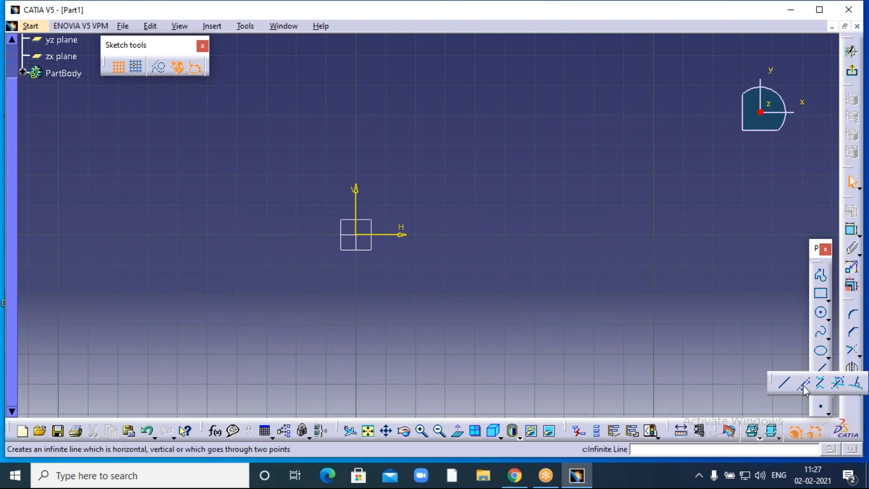
click(803, 385)
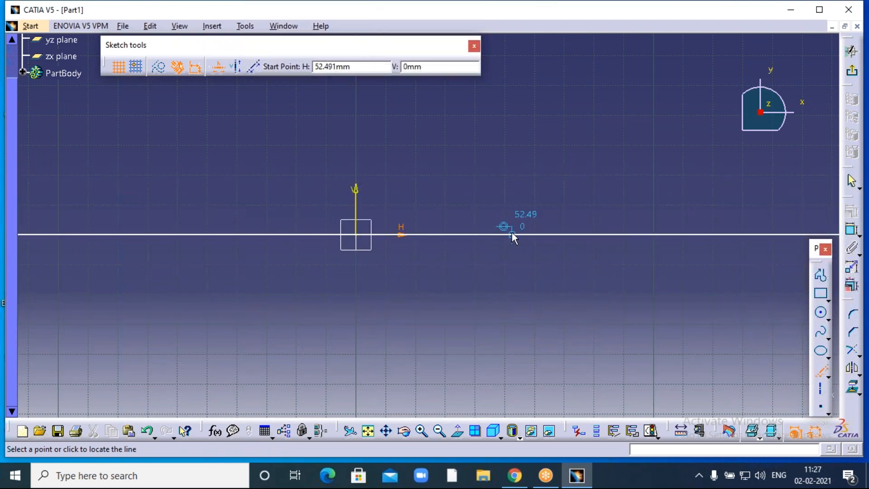
click(219, 69)
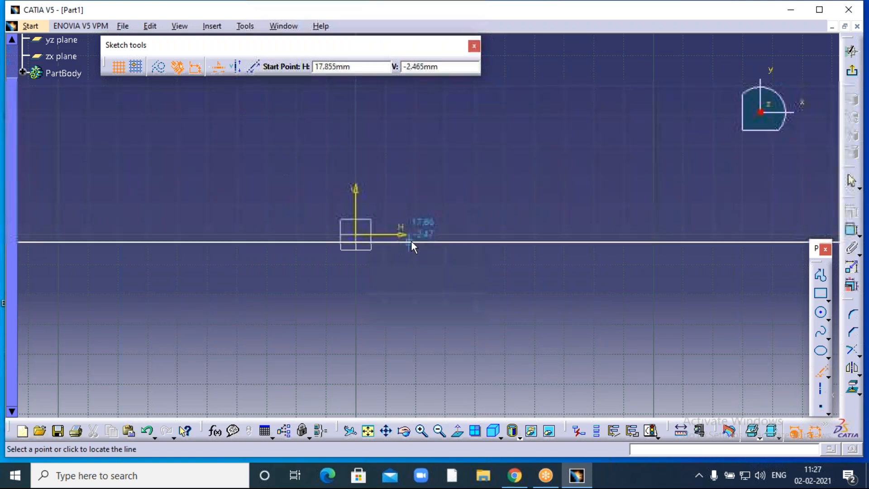
click(421, 234)
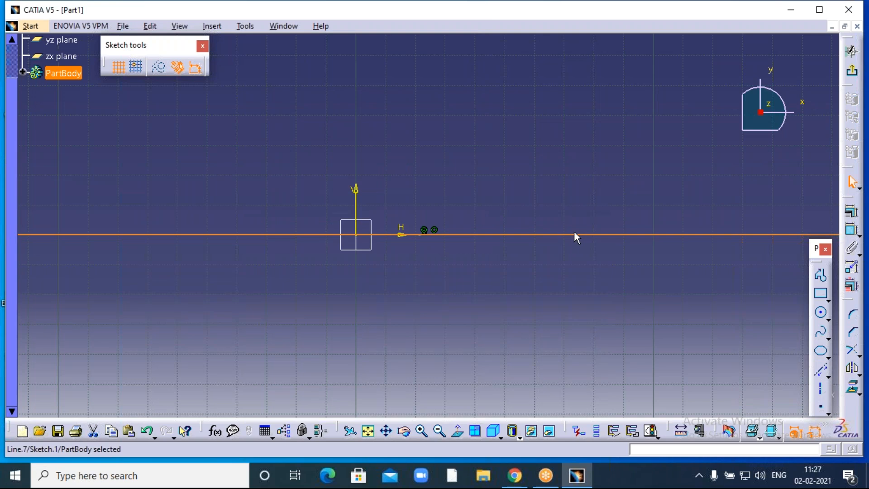
click(482, 295)
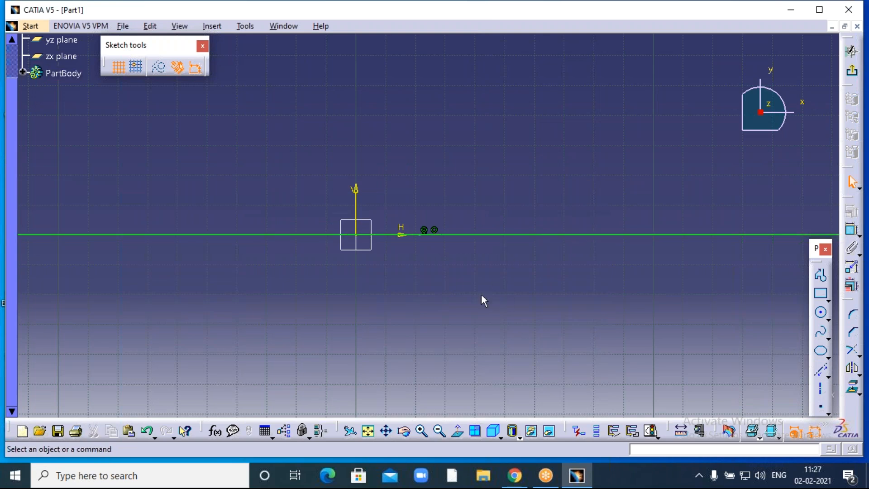
- Examine the extent of the horizontal infinite line at both wide and close view scales
click(440, 431)
click(440, 431)
click(440, 431)
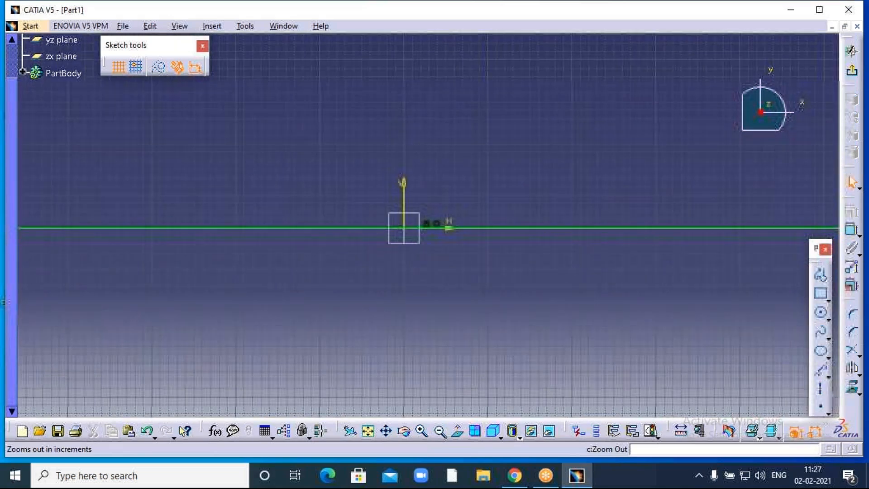
click(440, 431)
click(440, 431)
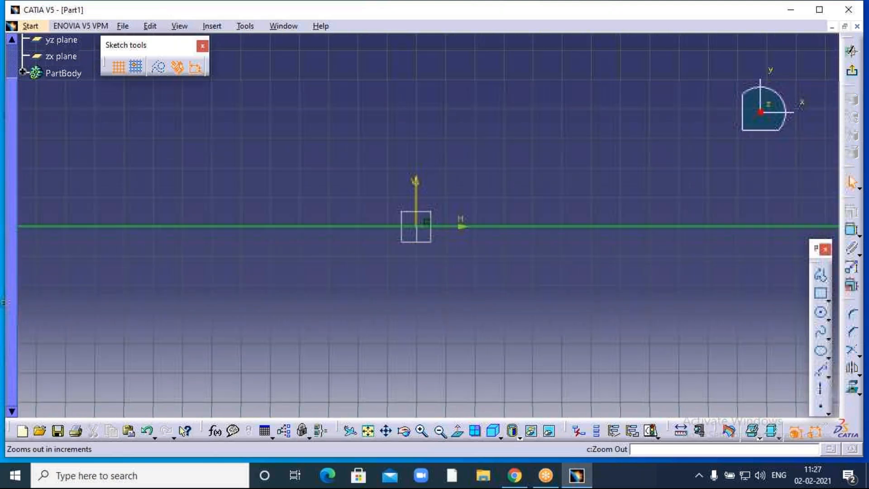
click(440, 431)
click(440, 431)
click(440, 431)
click(420, 432)
click(422, 431)
click(422, 431)
click(422, 431)
click(422, 431)
click(422, 431)
click(422, 431)
click(422, 431)
click(422, 431)
click(422, 431)
click(422, 431)
click(422, 431)
click(422, 431)
click(422, 431)
click(421, 431)
click(422, 431)
click(422, 431)
click(421, 431)
middle_drag(432, 281, 507, 277)
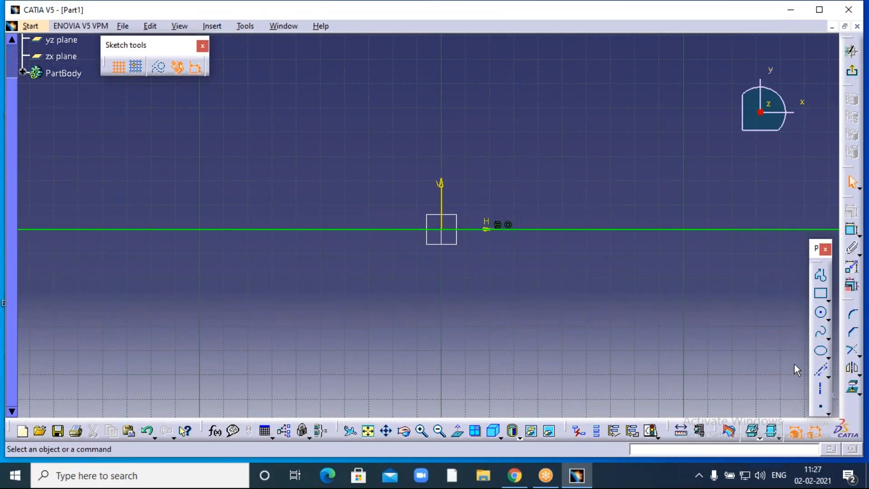
- Draw a vertical infinite line coincident with the V axis using the Infinite Line tool's vertical option
click(822, 369)
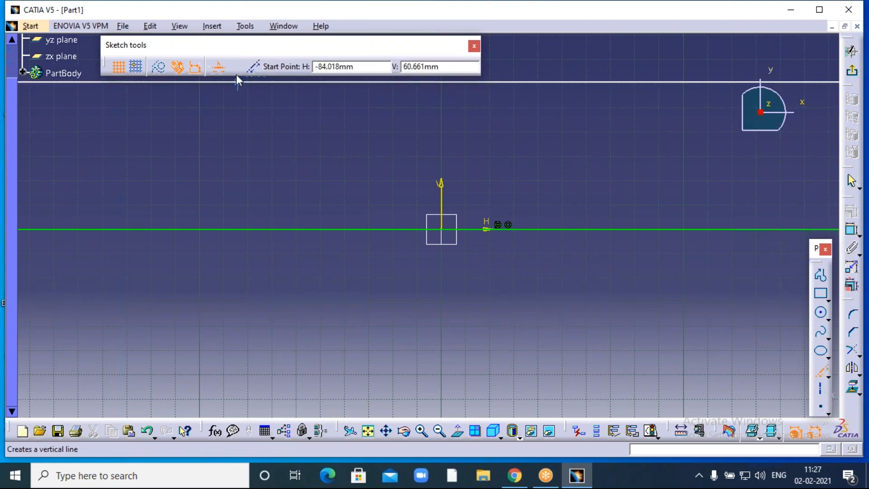
click(237, 68)
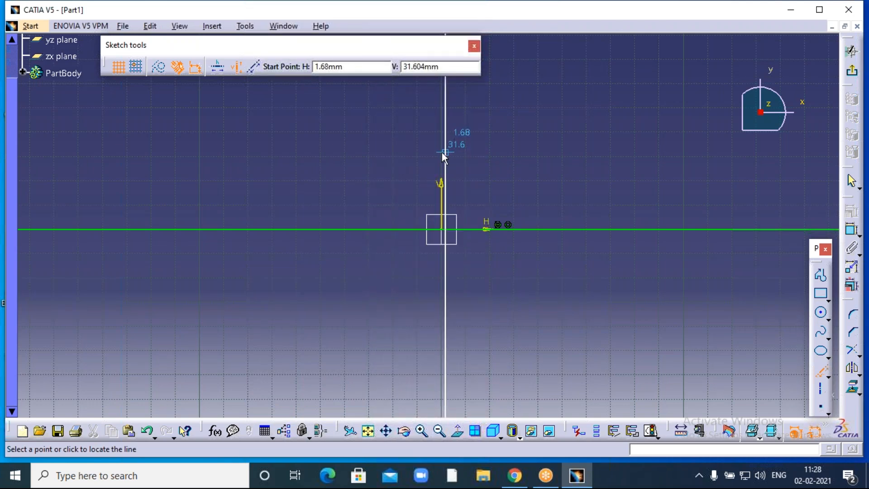
click(441, 153)
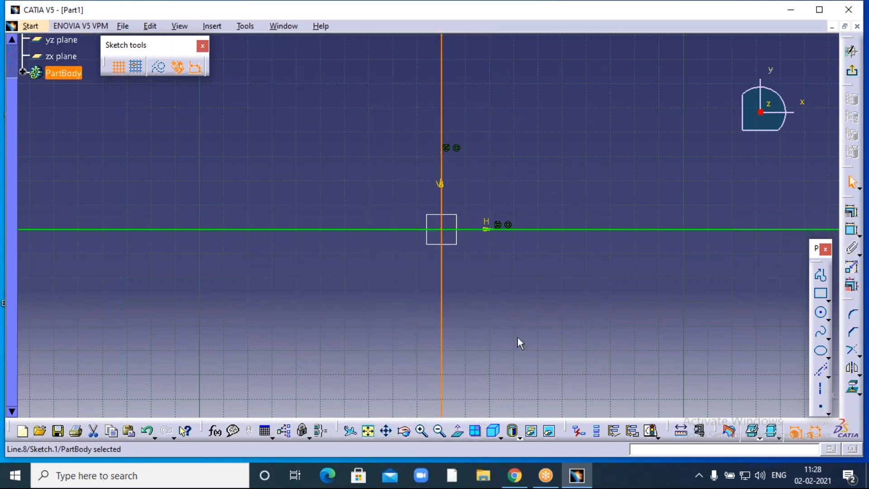
click(540, 334)
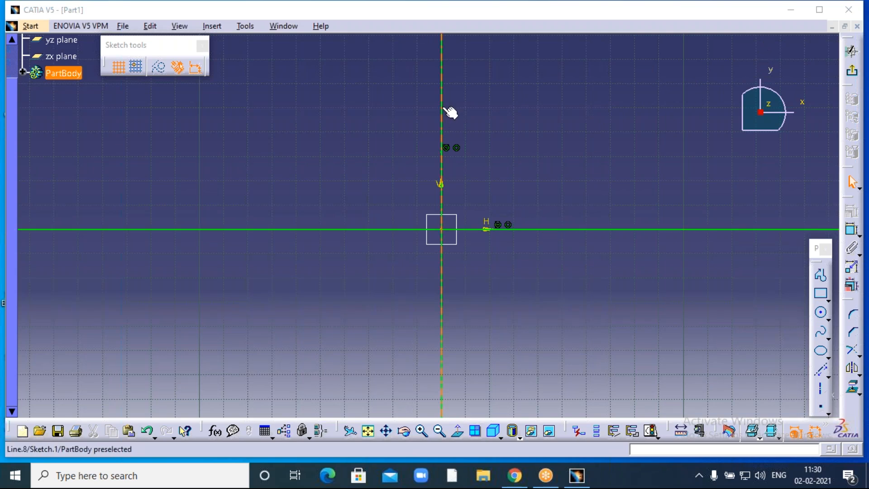
- Start an infinite line through two points with its start point at H 0 mm and V 0 mm
click(821, 371)
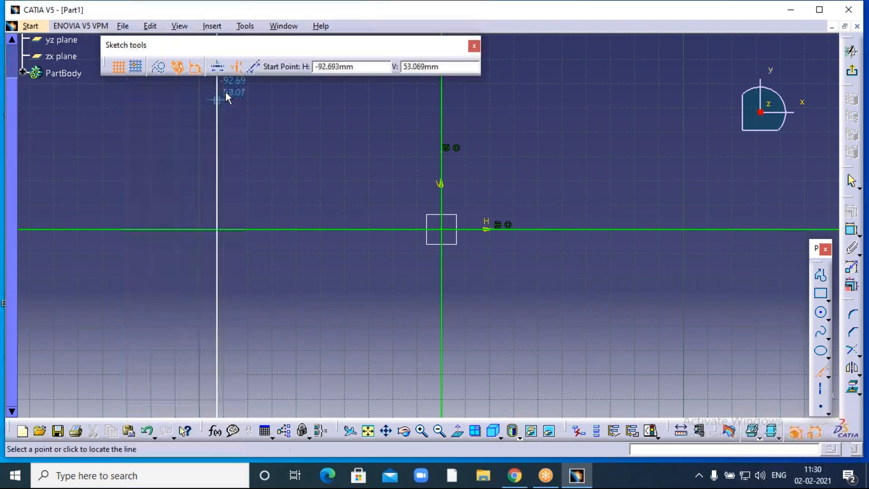
click(255, 68)
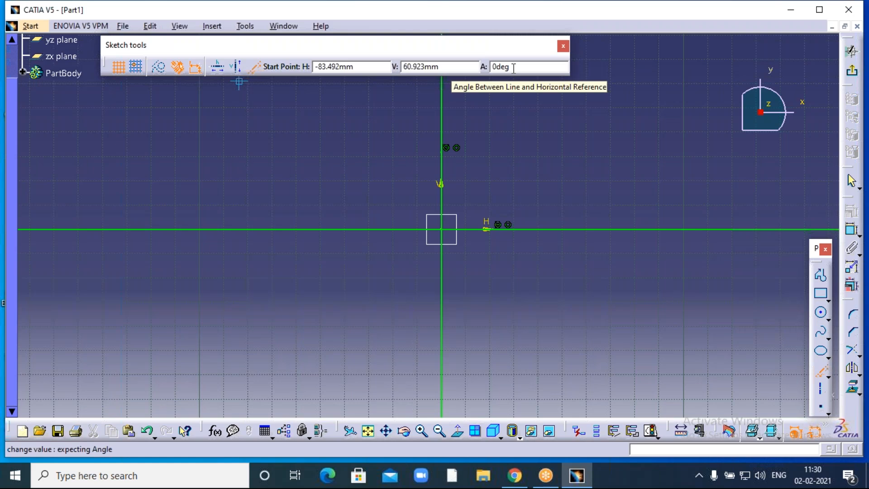
drag(510, 66, 491, 68)
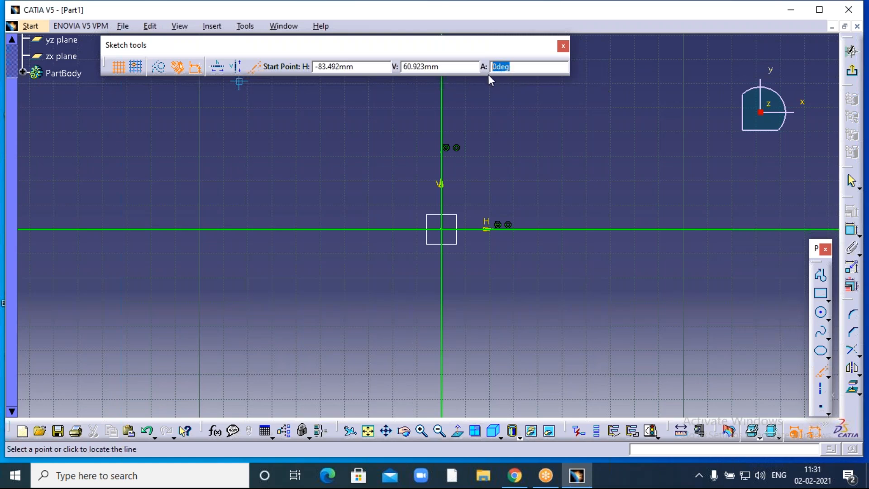
text(60)
click(355, 66)
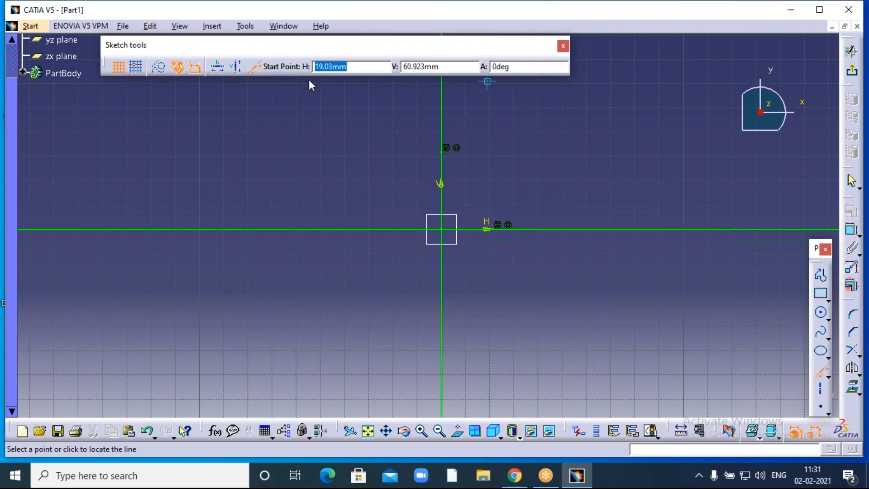
text(0)
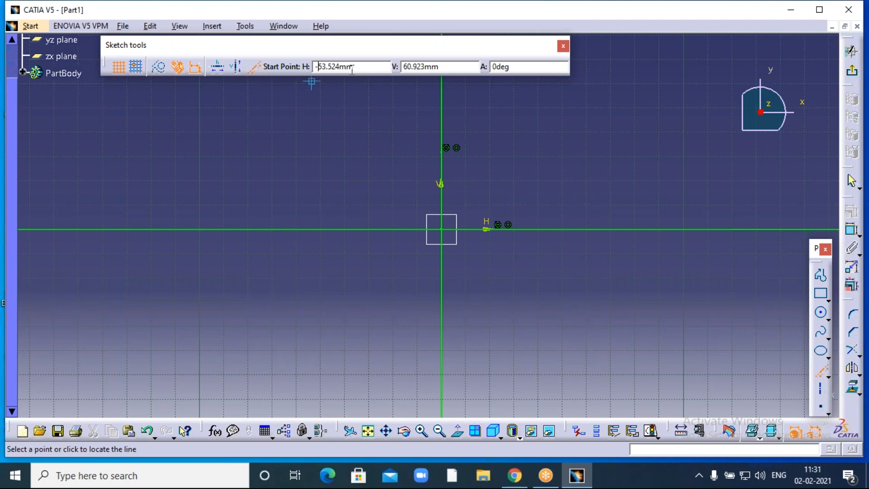
drag(353, 66, 306, 63)
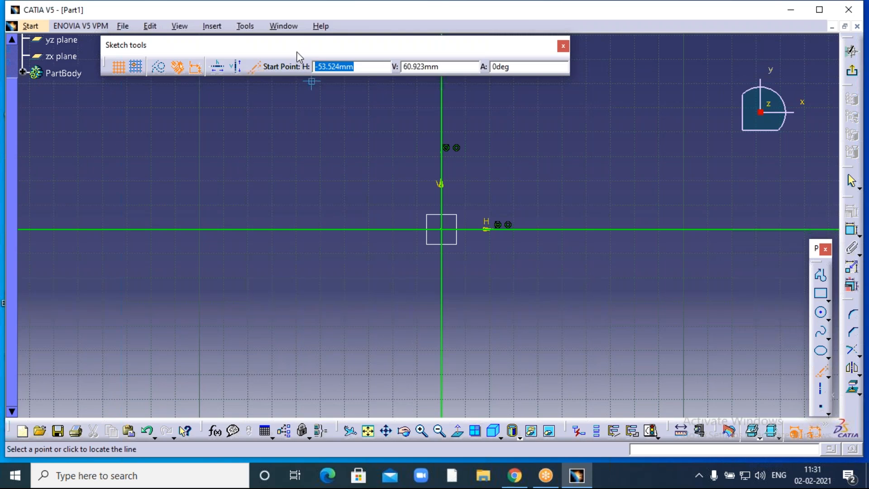
key(BackSpace)
text(0)
key(Tab)
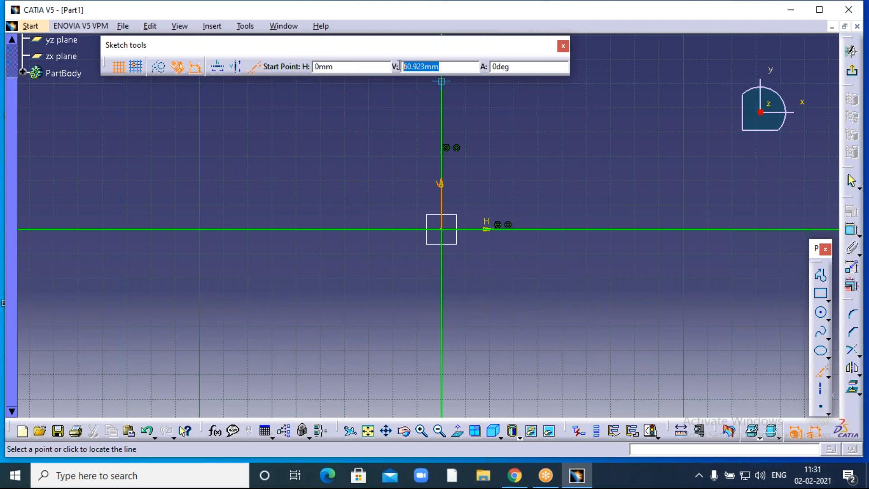
text(0)
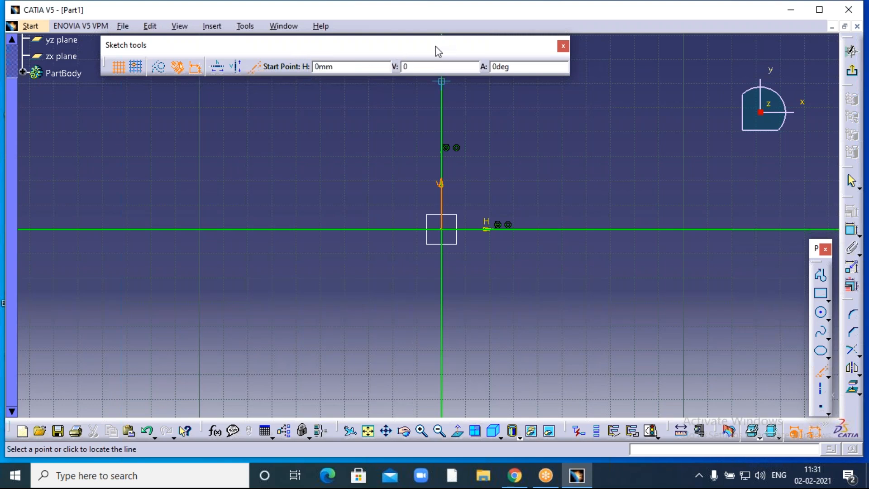
key(Return)
- Try an angle of 60 degrees for the infinite line through the origin, and abandon the line
click(490, 67)
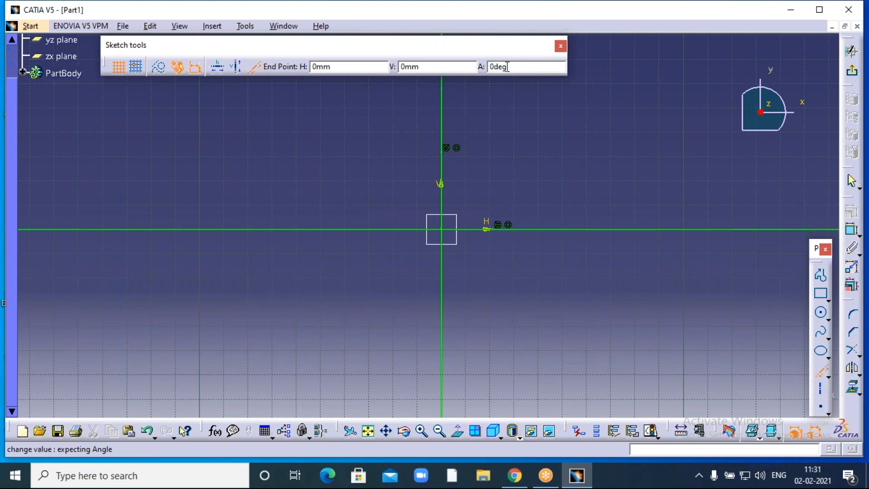
key(Return)
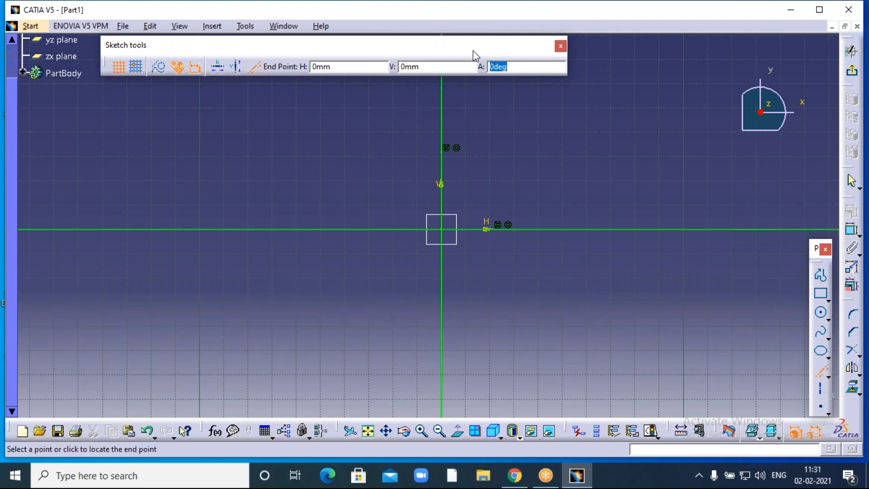
text(60)
key(Return)
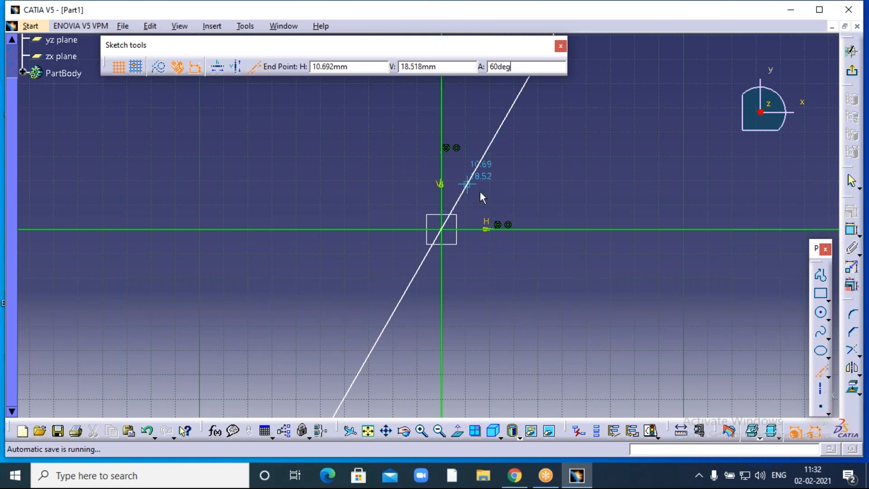
key(Escape)
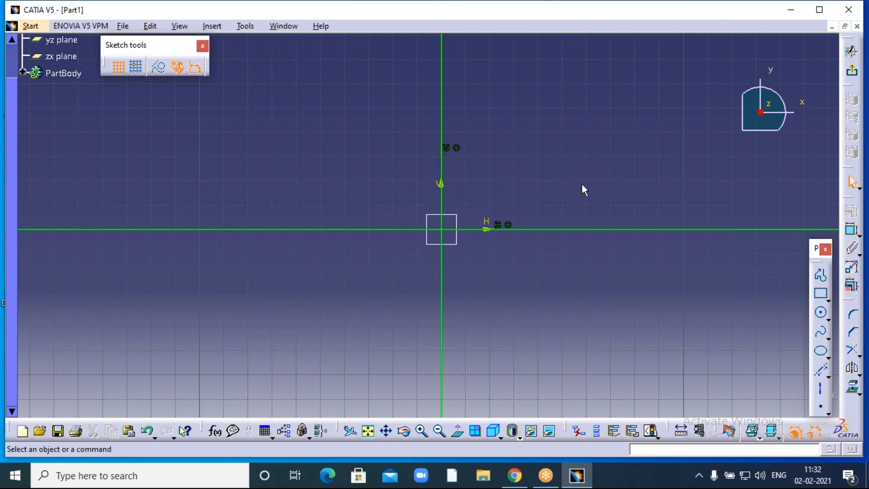
- Start a new infinite line through two points with its start point at H 100 mm and V 100 mm
click(821, 370)
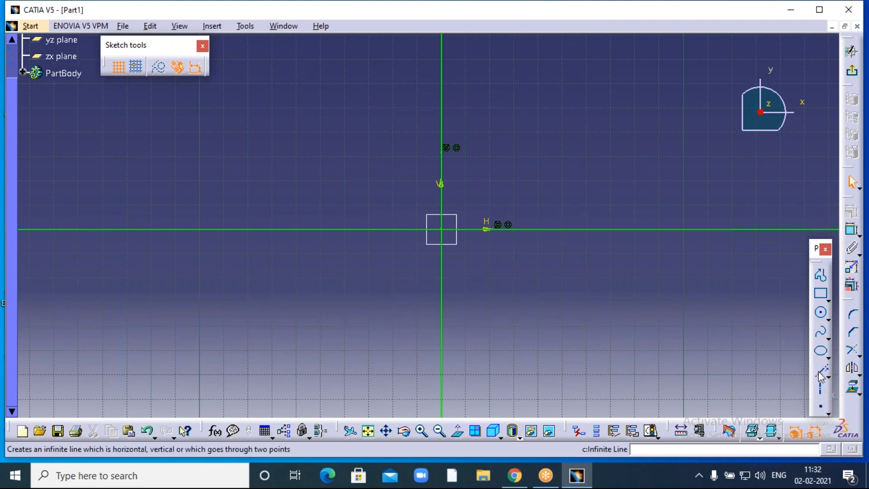
drag(358, 67, 312, 61)
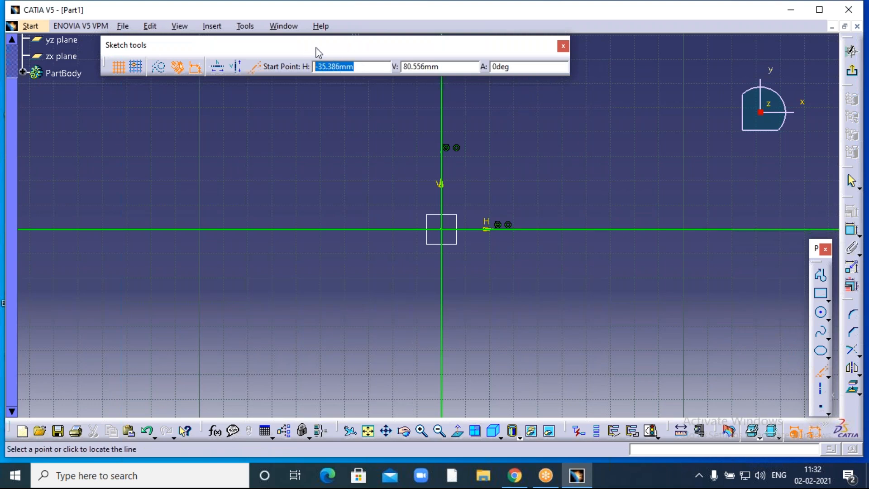
text(1)
text(00)
drag(353, 66, 303, 66)
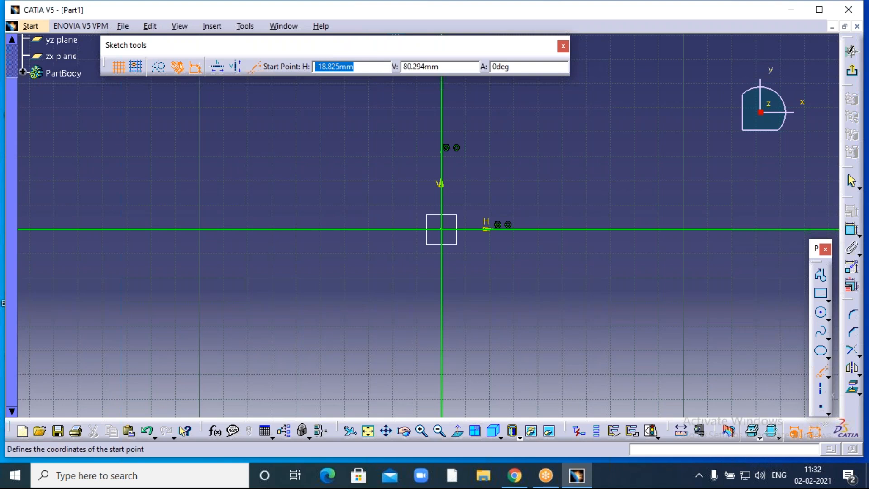
text(1)
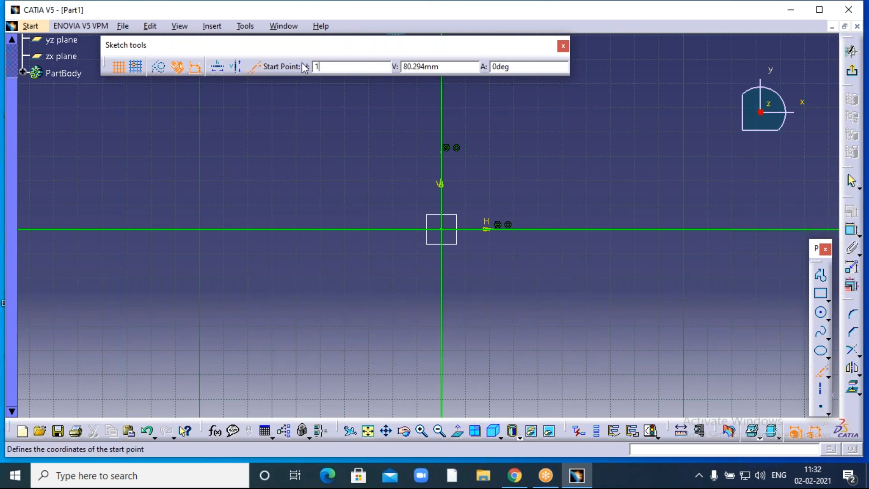
text(00mm)
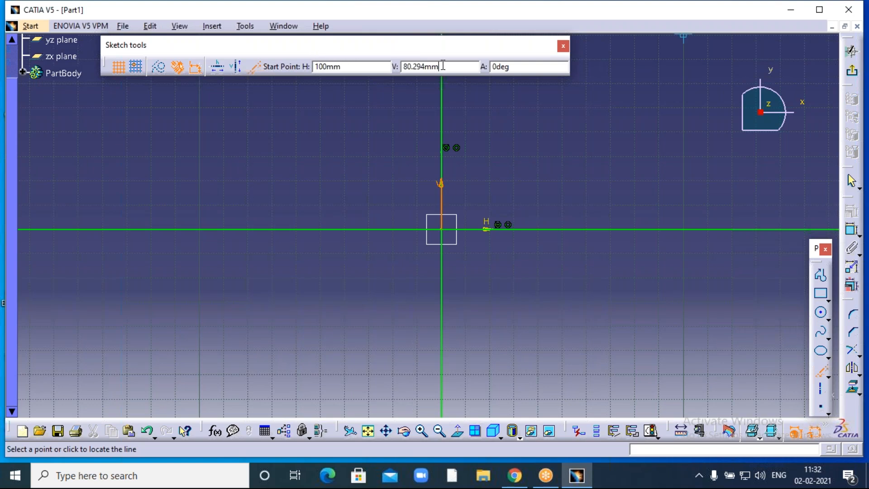
drag(443, 66, 406, 67)
text(100)
click(516, 67)
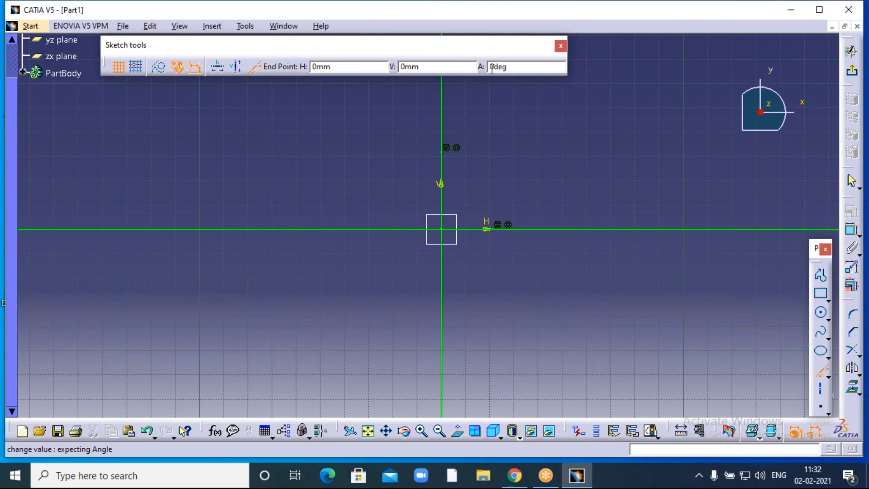
- Finish the line as a vertical infinite line 100 mm from the V axis by entering its end point
click(366, 69)
double_click(341, 67)
text(1)
key(Return)
click(419, 67)
key(Return)
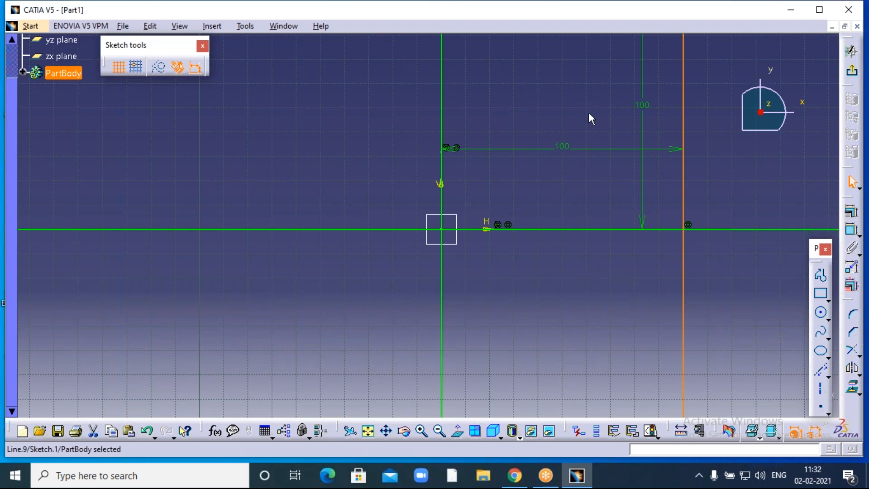
- Delete the vertical infinite line located 100 mm from the V axis
scroll(589, 114, down, 3)
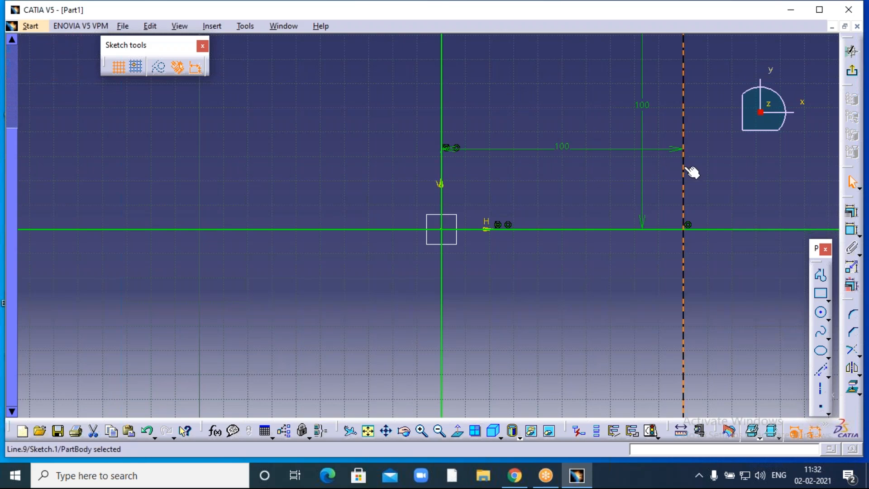
key(Delete)
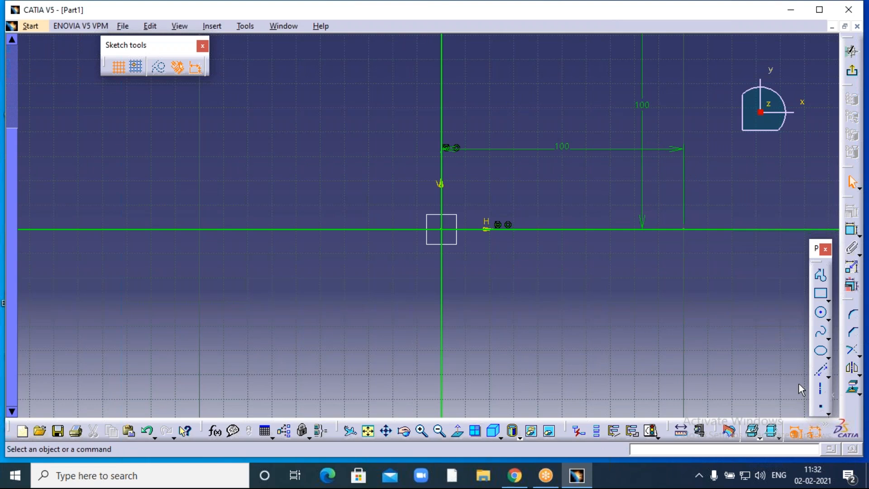
- Restart the two-point Infinite Line with its start point at H 100 mm and V 100 mm
click(821, 369)
click(346, 66)
drag(346, 67, 308, 62)
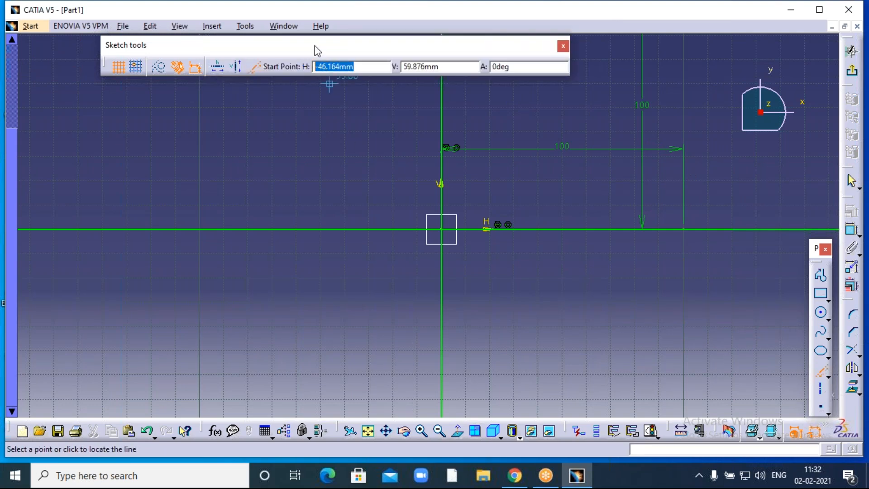
text(100)
drag(442, 64, 406, 62)
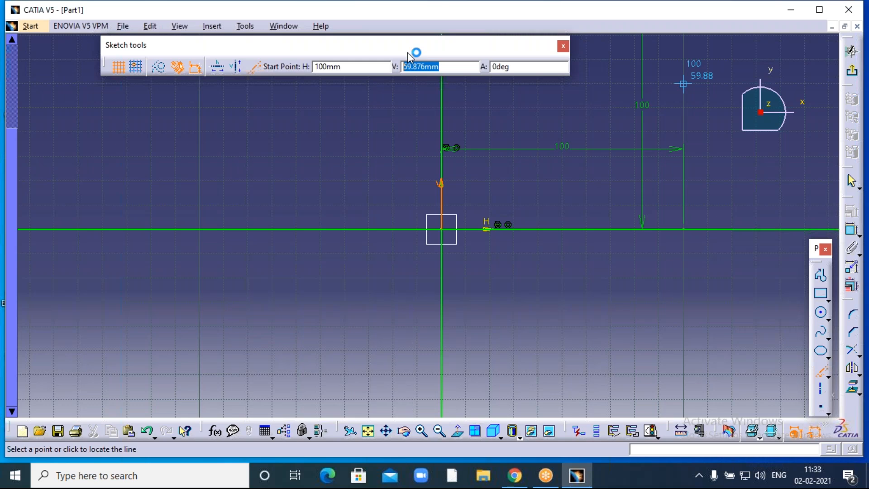
text(100)
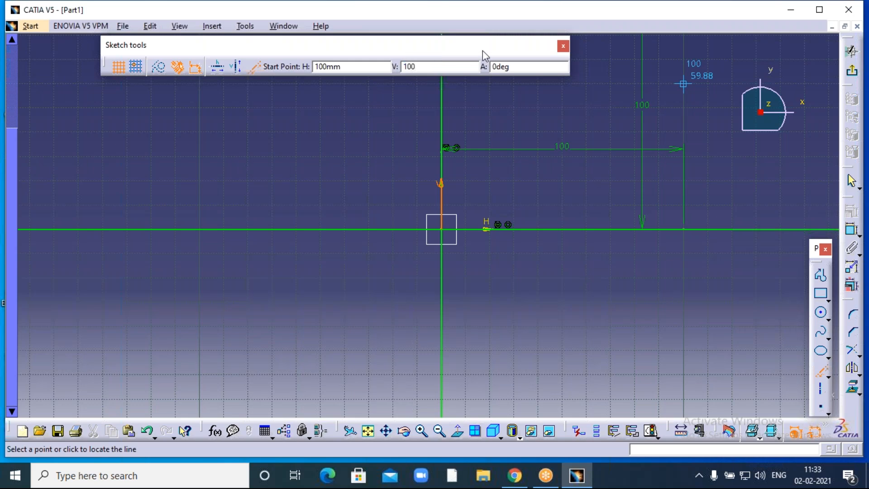
click(519, 64)
key(Return)
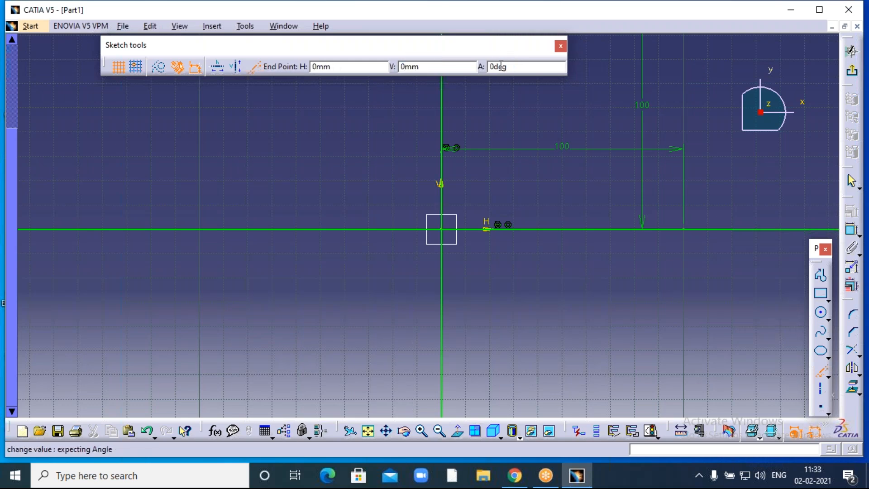
- Set the end point's V to 100 mm to complete a horizontal infinite line, and clear the selection
drag(423, 66, 383, 70)
text(1)
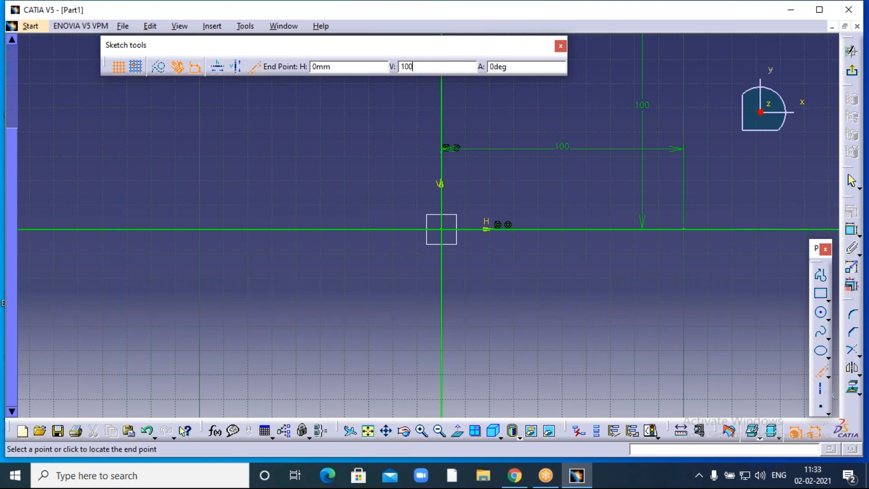
text(00)
key(Return)
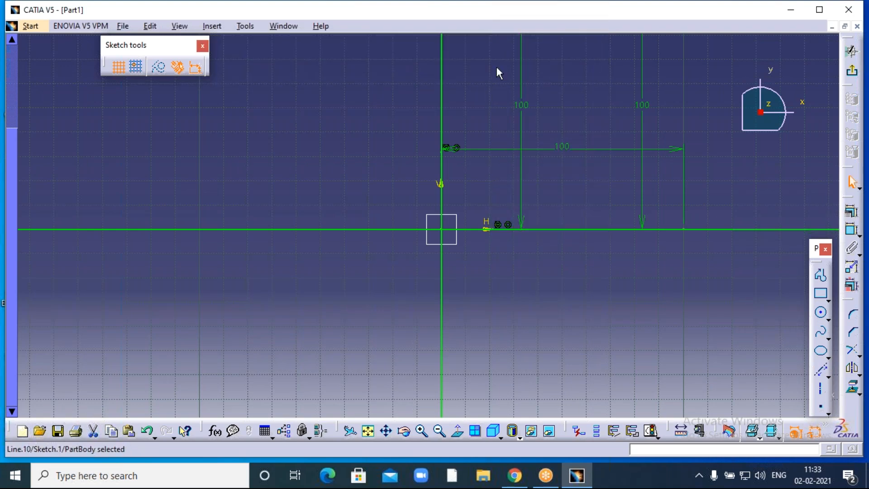
click(496, 67)
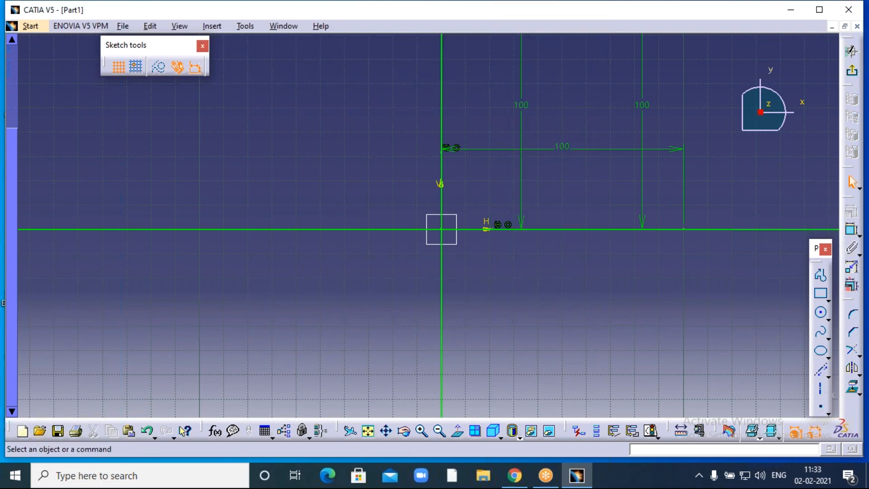
- Begin another two-point infinite line starting at H 100 mm and V 100 mm for an angled line
click(820, 369)
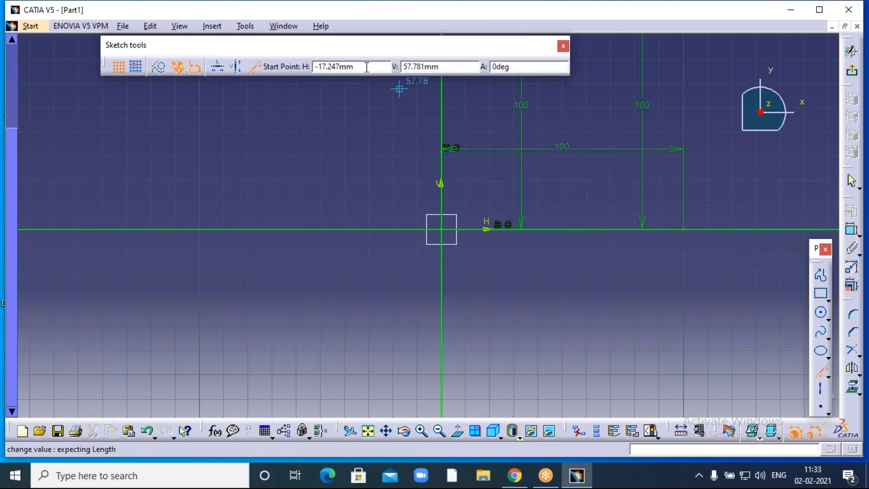
drag(364, 67, 311, 66)
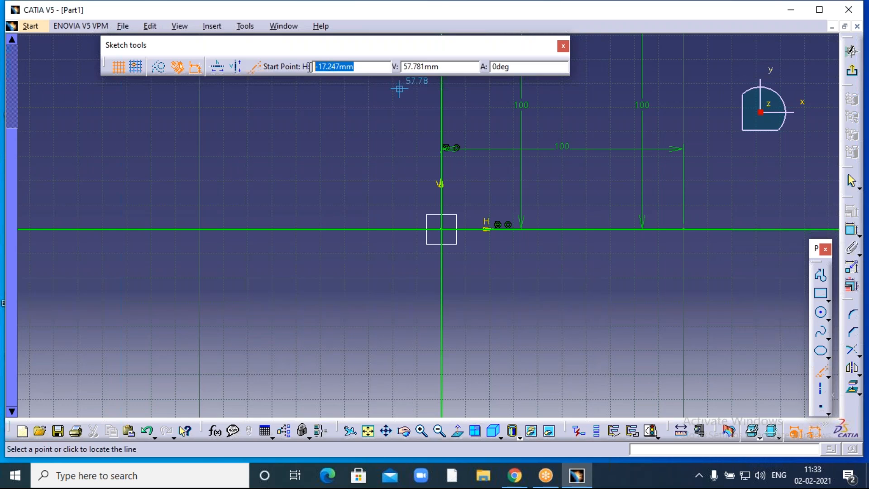
text(1)
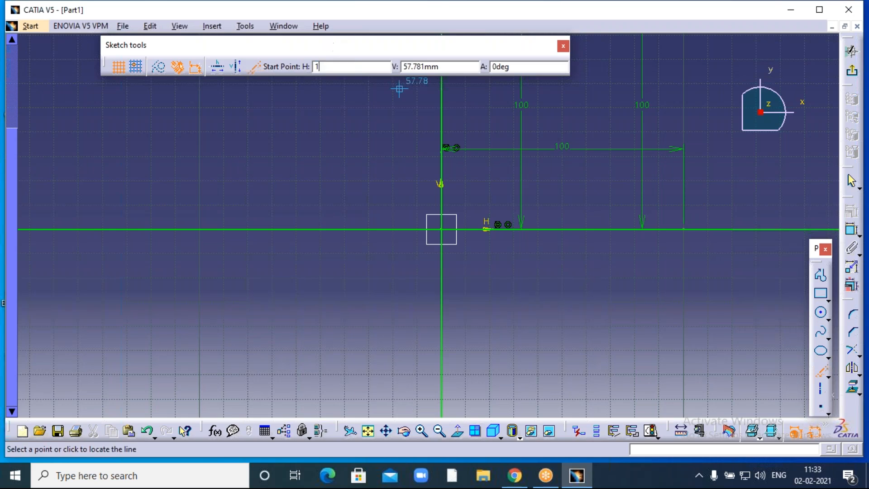
text(00)
drag(444, 67, 404, 67)
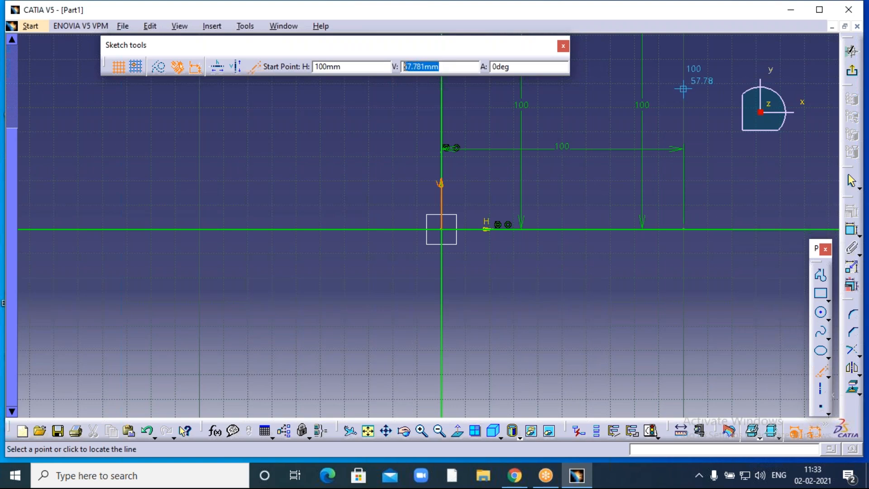
text(100)
- Set the new line's angle to 60 degrees to complete an angled infinite line through the point at 100, 100 mm
click(515, 66)
drag(512, 66, 480, 72)
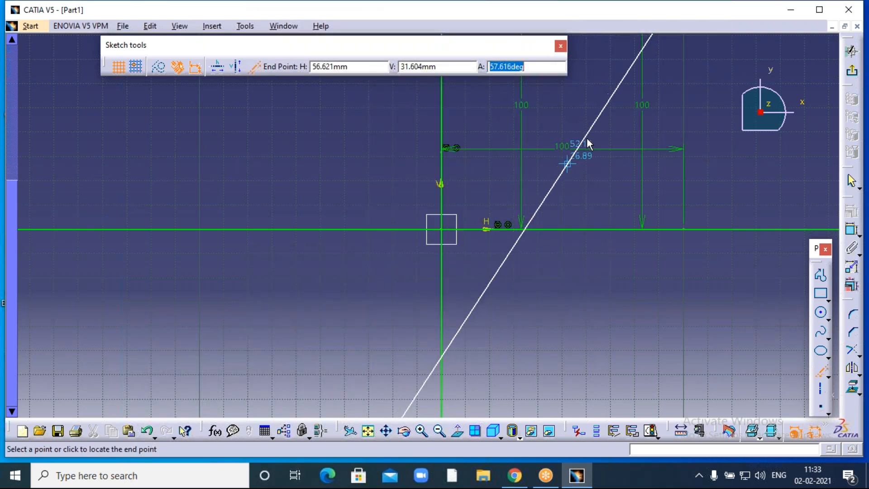
middle_drag(588, 127, 489, 295)
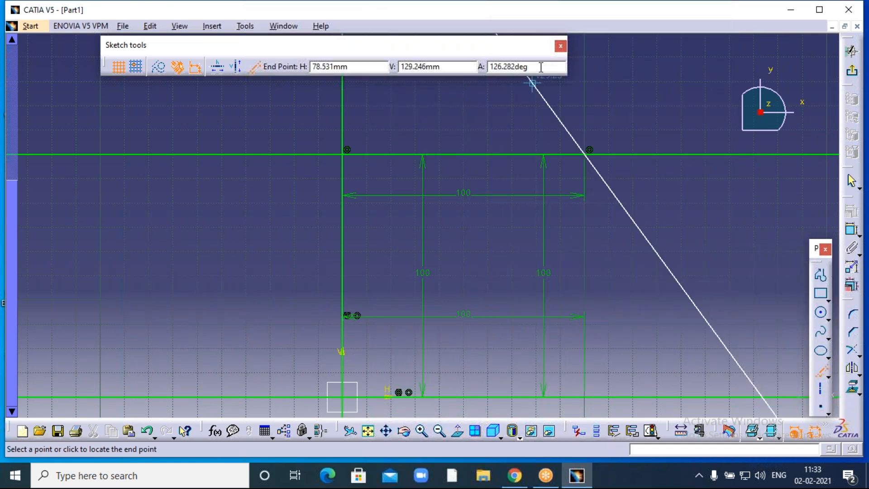
drag(534, 66, 490, 67)
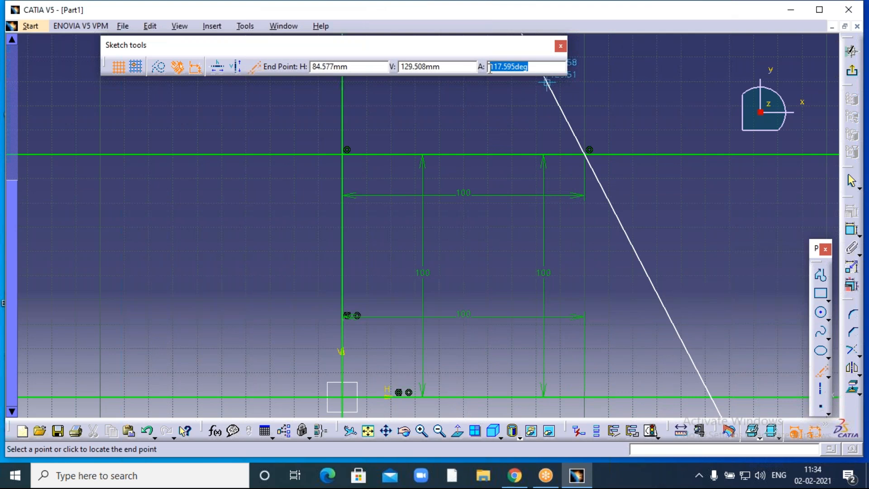
text(8)
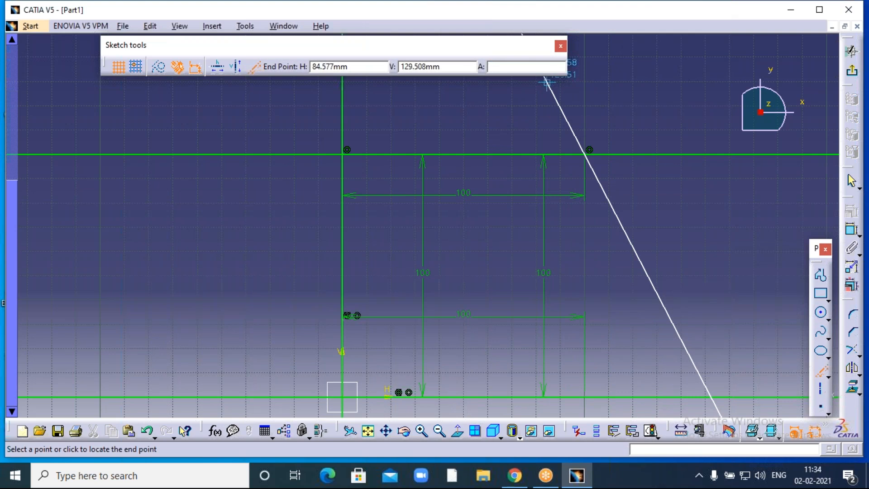
key(Return)
click(655, 190)
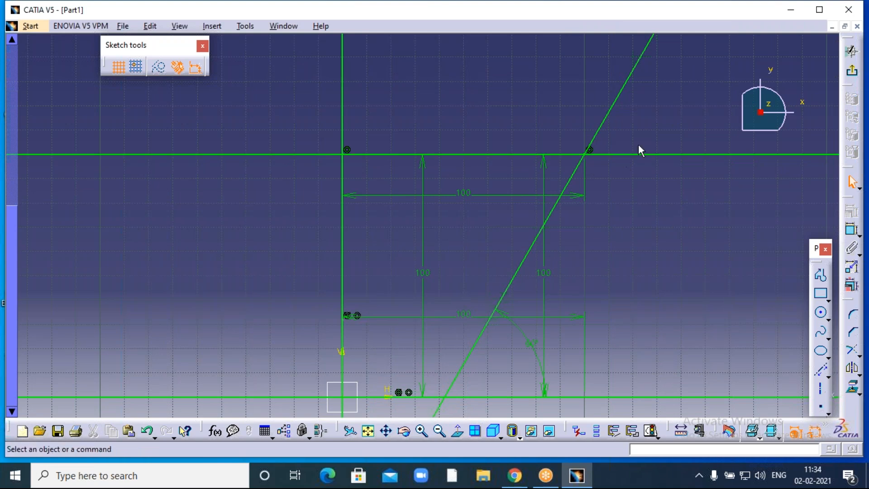
- Dimension the angle between the angled infinite line and the upper horizontal infinite line, placing it beside their intersection
mouse_move(627, 200)
middle_down()
mouse_move(597, 231)
mouse_move(537, 346)
mouse_move(492, 334)
mouse_move(583, 192)
mouse_move(609, 112)
mouse_move(603, 132)
middle_up()
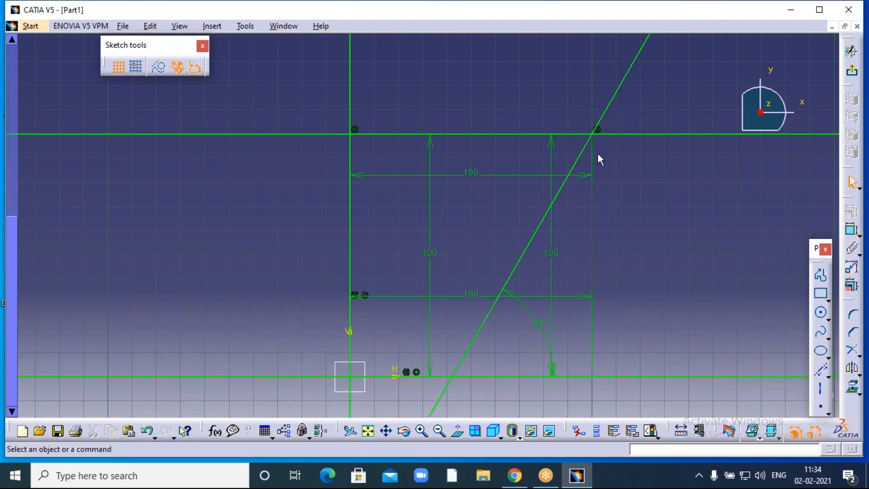
middle_drag(566, 160, 379, 284)
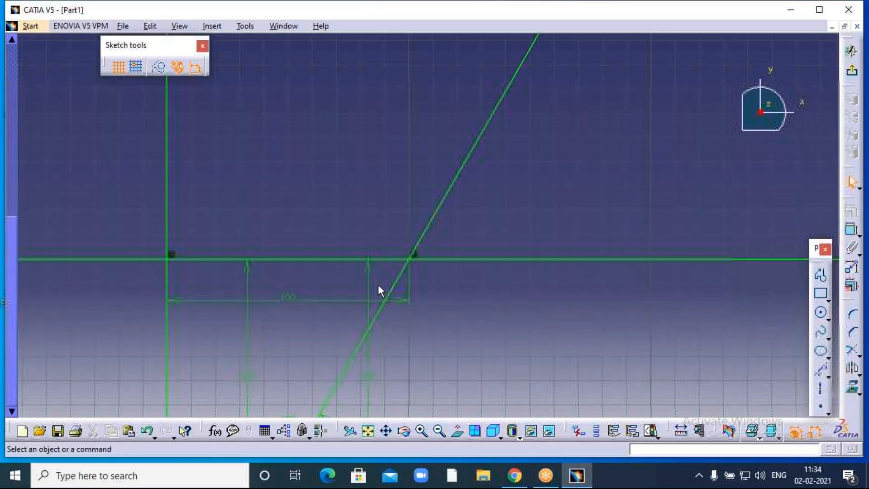
click(852, 230)
click(450, 191)
click(471, 260)
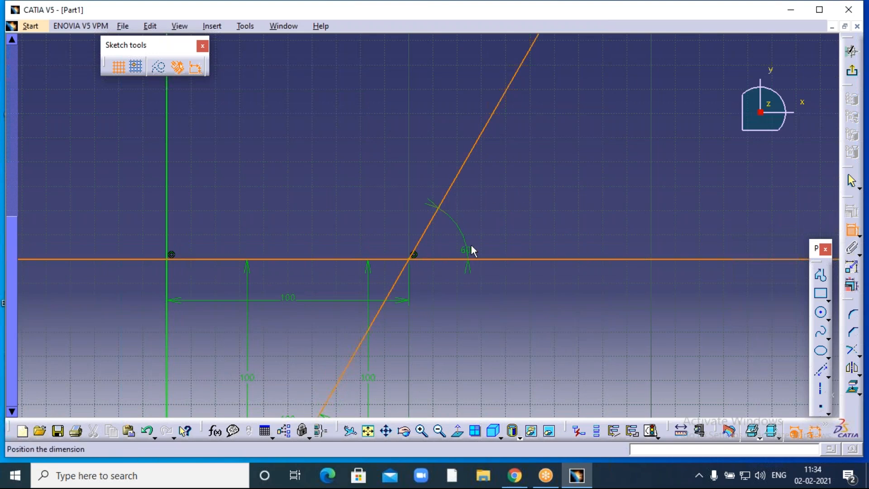
click(489, 204)
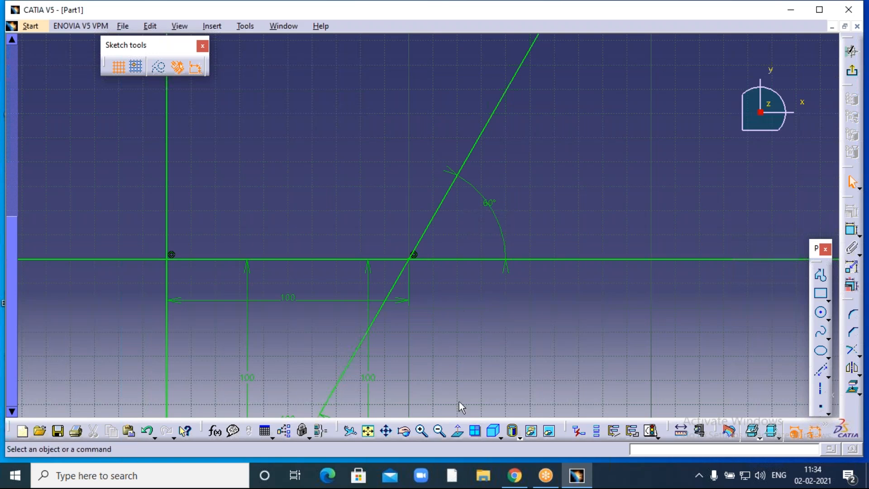
- Delete the upper horizontal infinite line and the horizontal infinite line through the origin
click(440, 431)
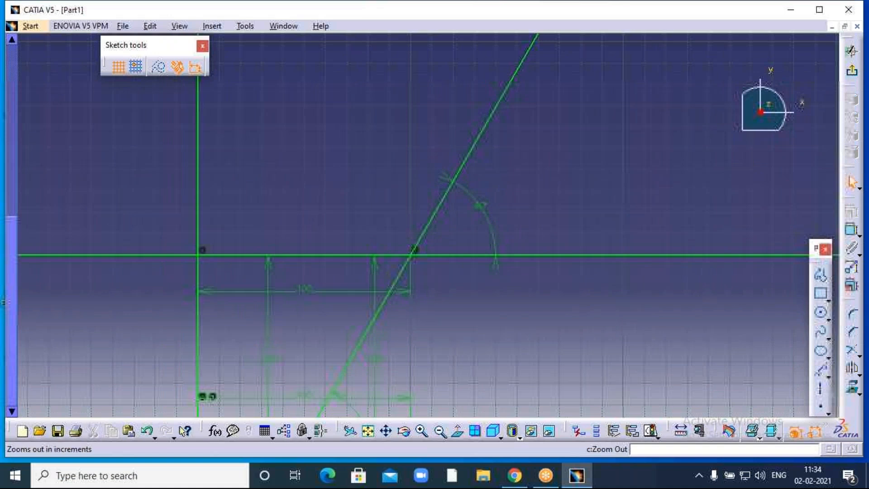
middle_drag(479, 297, 639, 214)
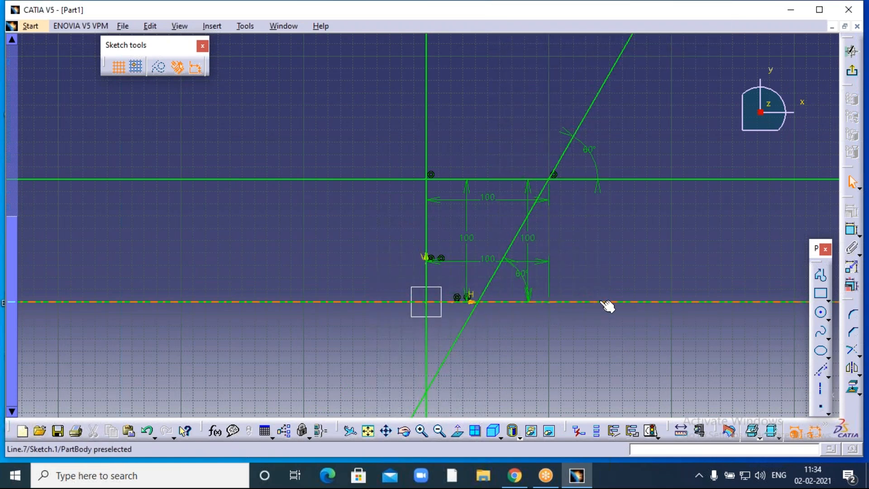
click(584, 185)
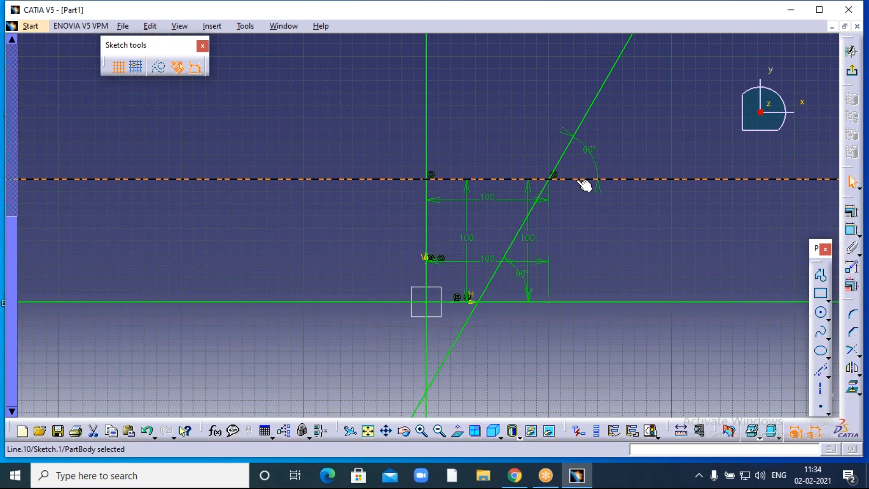
key(Delete)
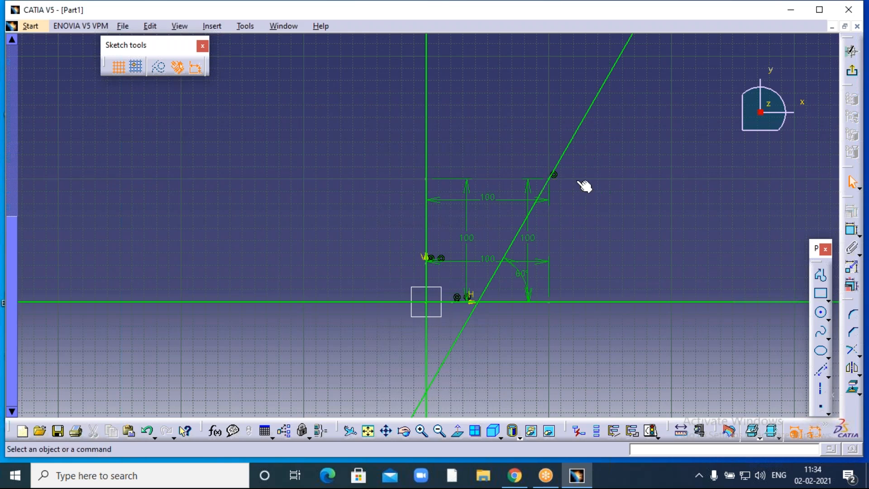
click(584, 302)
key(Delete)
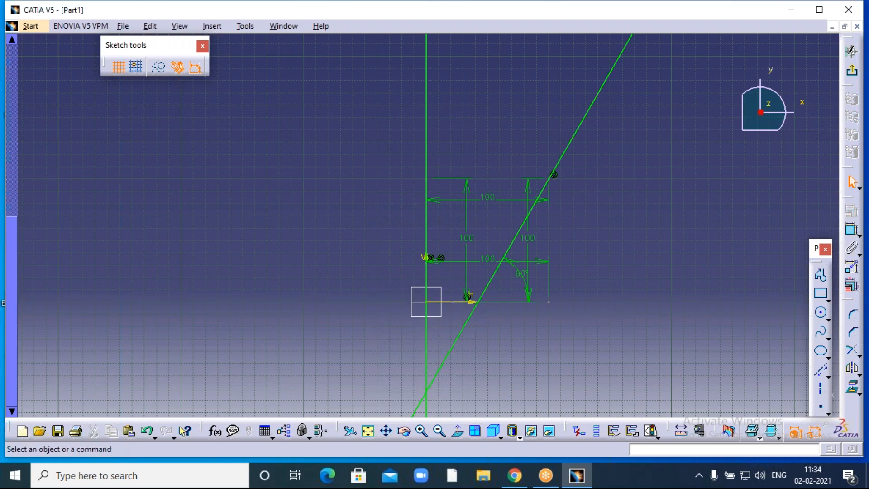
- Delete the angled and vertical infinite lines together with all remaining points, dimensions and constraints
click(571, 156)
key(Delete)
click(427, 135)
key(Delete)
drag(401, 116, 597, 353)
key(Delete)
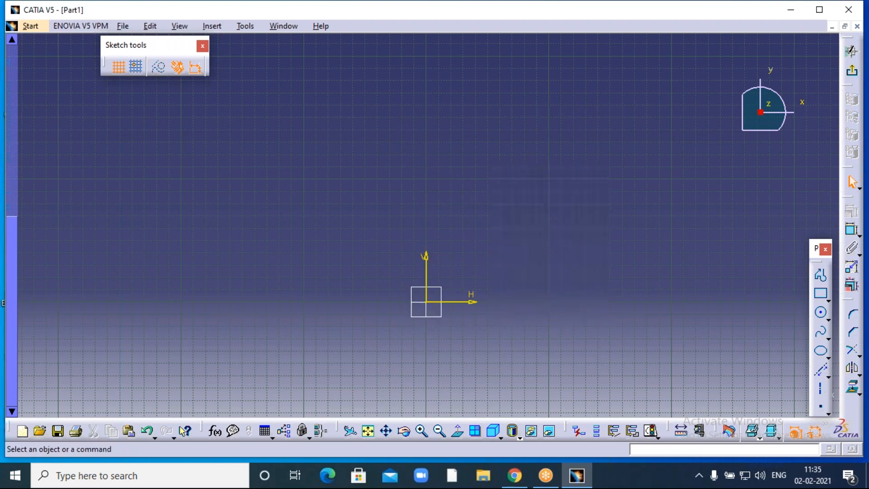
- Draw two separate circles on opposite sides of the origin, the one on the positive H side with a radius of about 34 mm
click(439, 431)
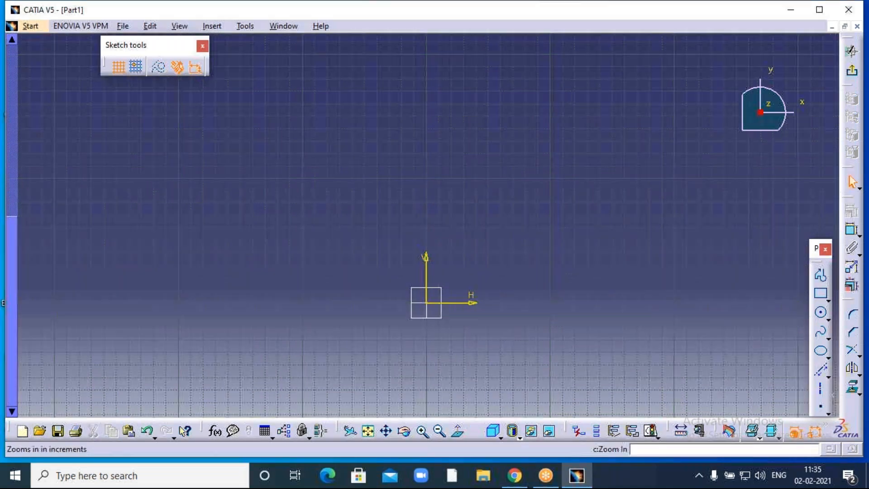
click(422, 431)
middle_drag(528, 399, 541, 295)
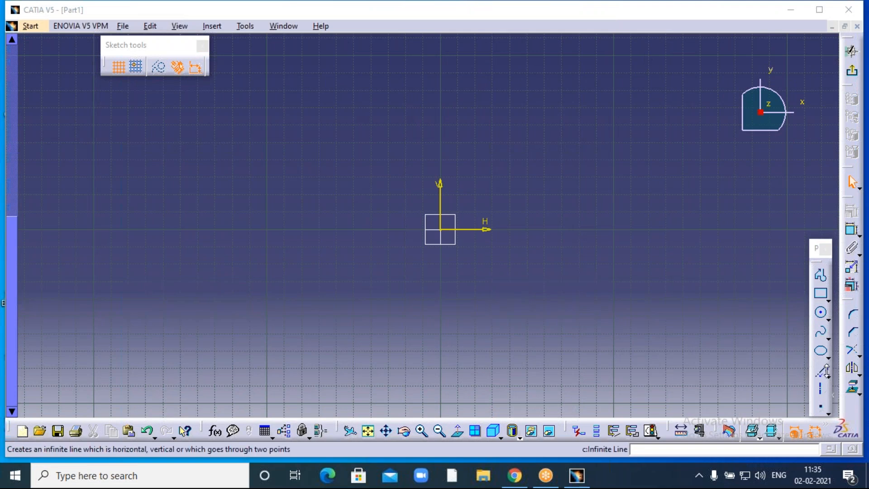
click(828, 374)
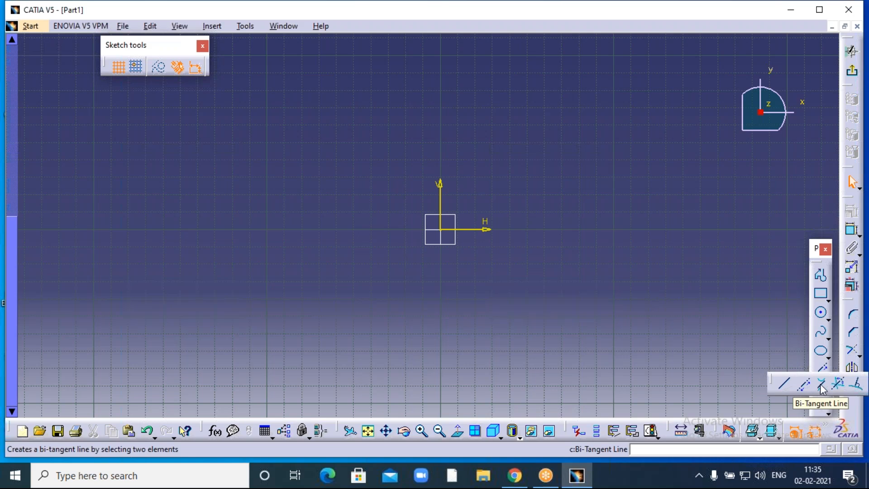
click(804, 384)
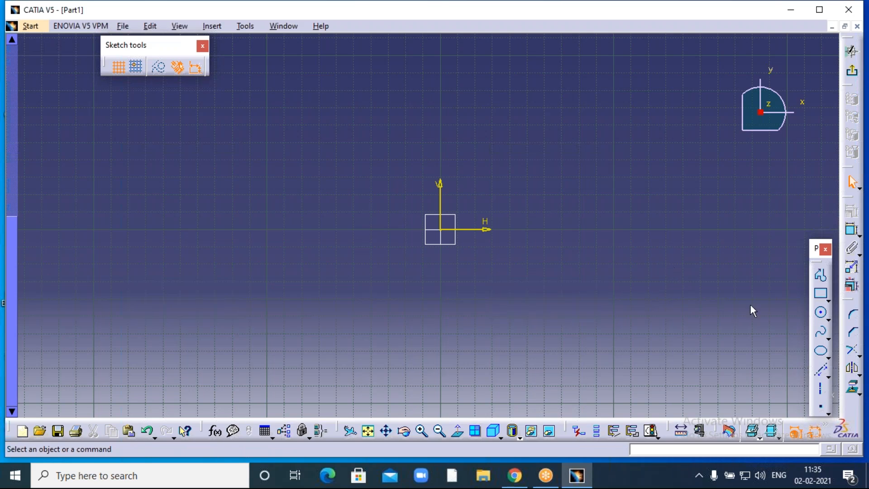
click(821, 313)
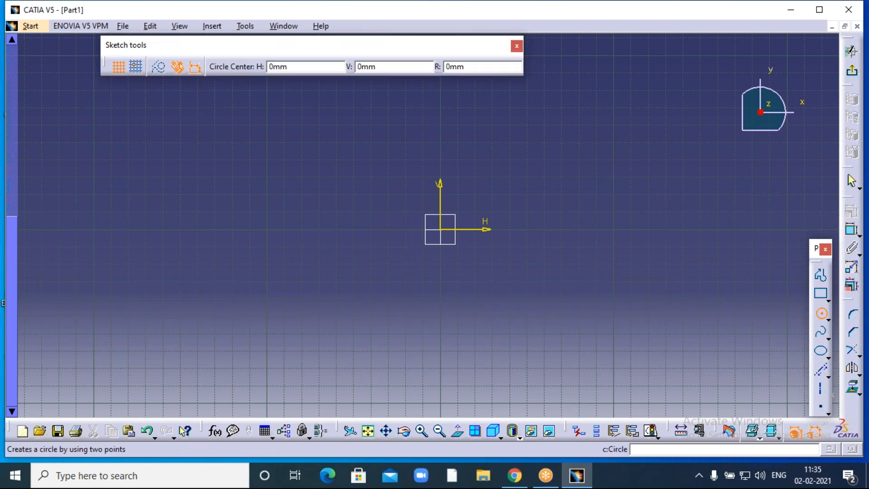
click(264, 223)
click(279, 292)
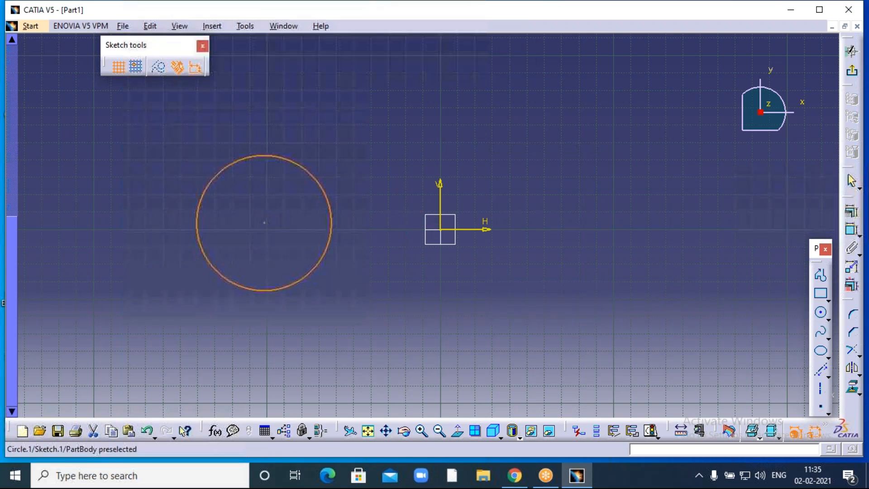
click(822, 313)
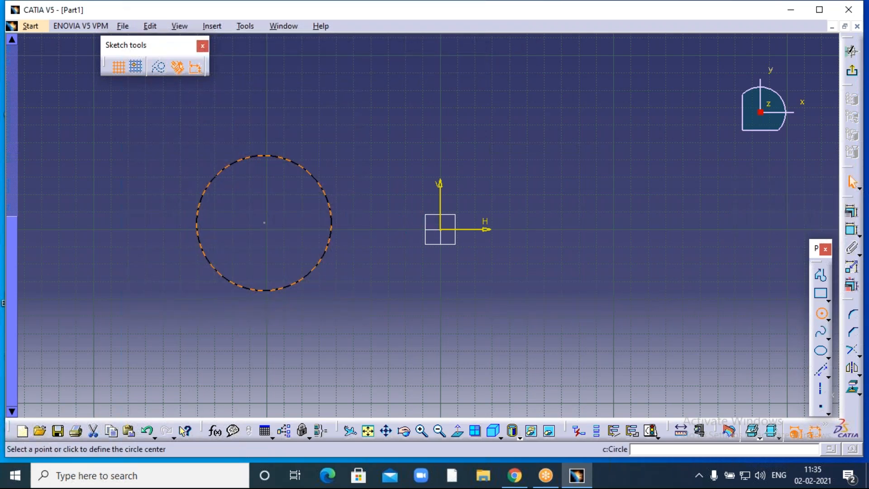
click(564, 251)
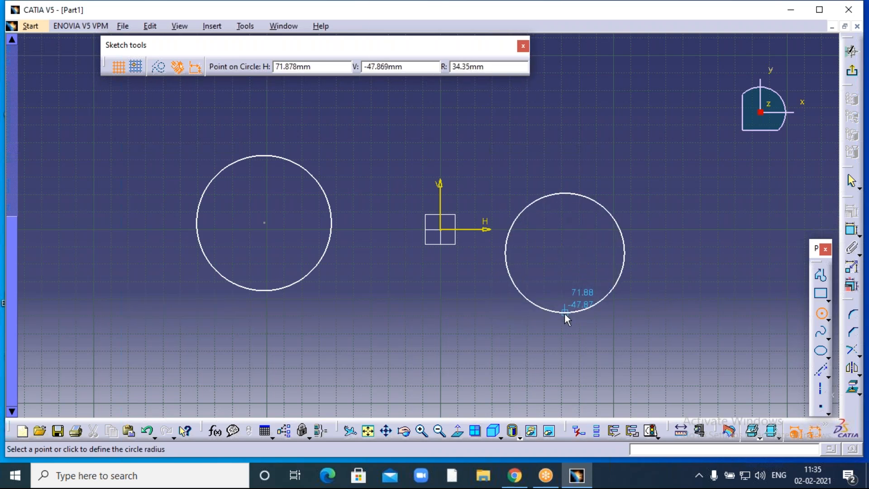
click(564, 313)
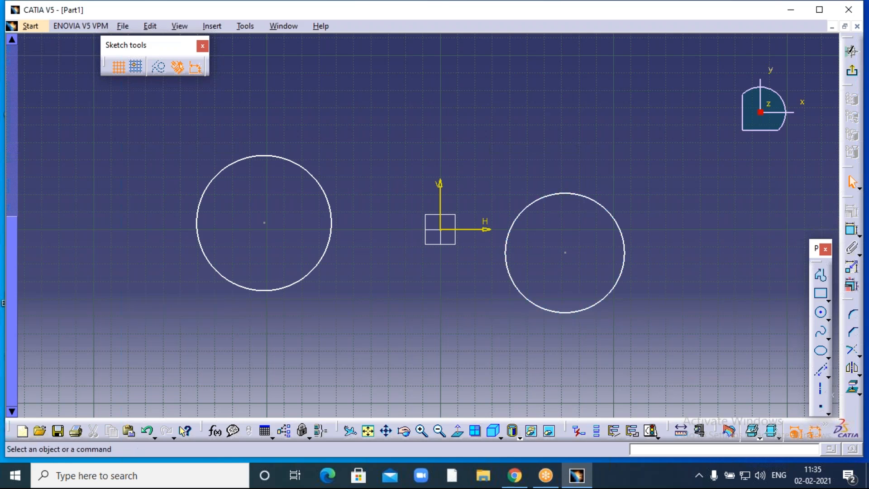
- Create two outer bi-tangent lines, one joining the upper sides of the two circles and one joining their lower sides
click(828, 376)
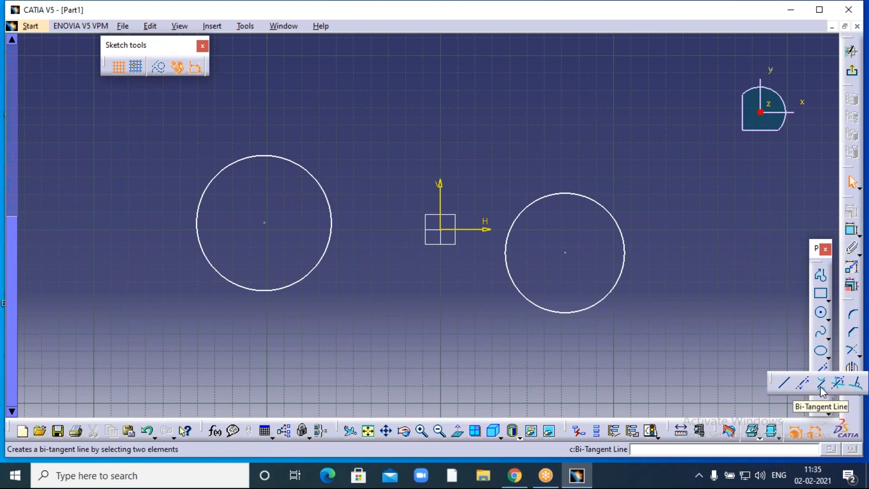
click(821, 384)
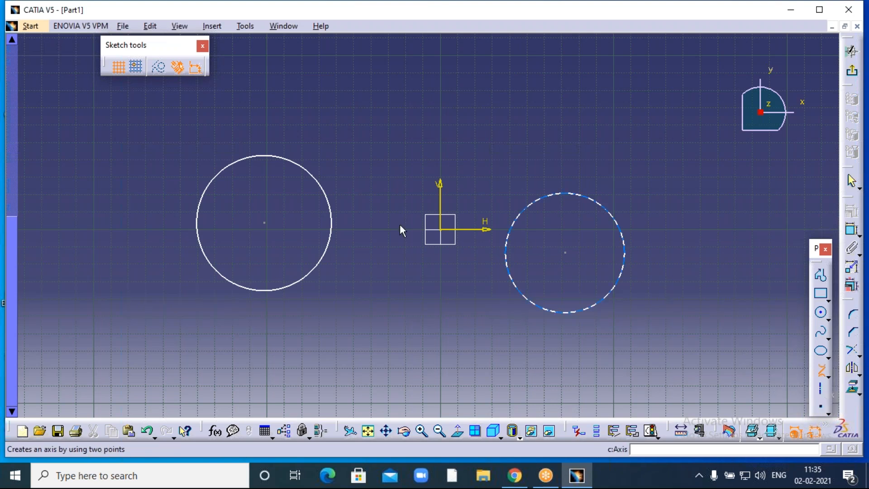
click(274, 157)
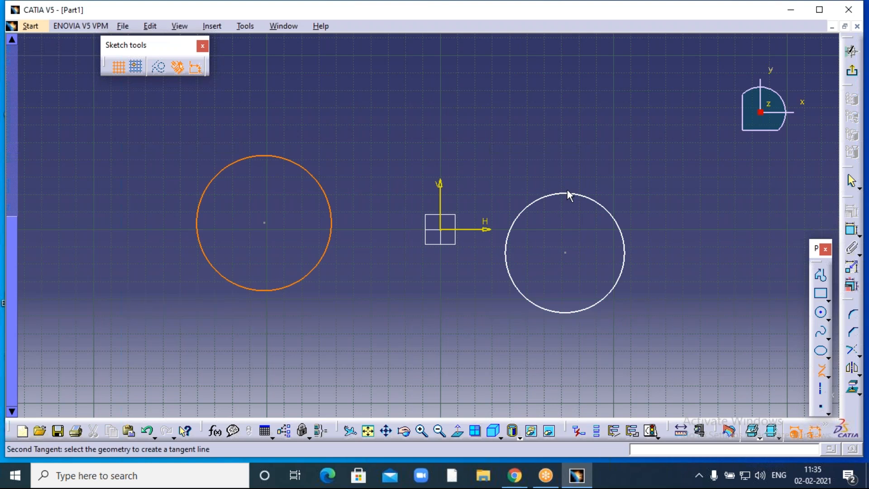
click(573, 197)
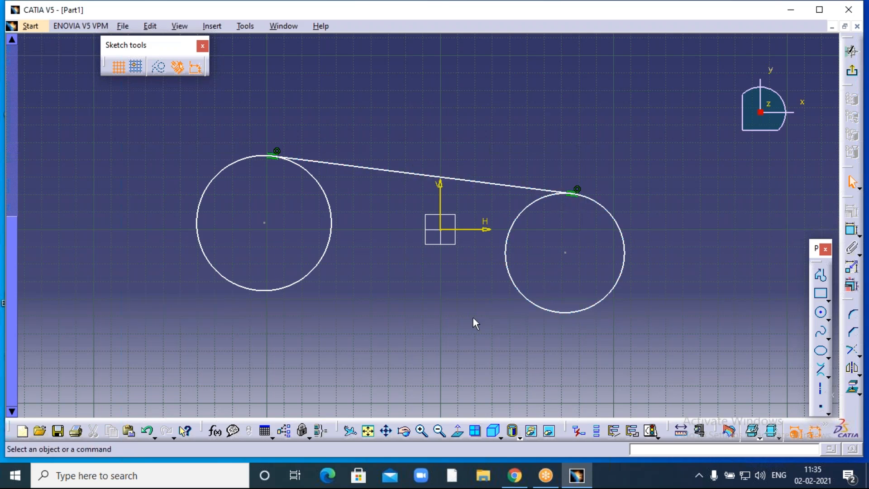
click(821, 370)
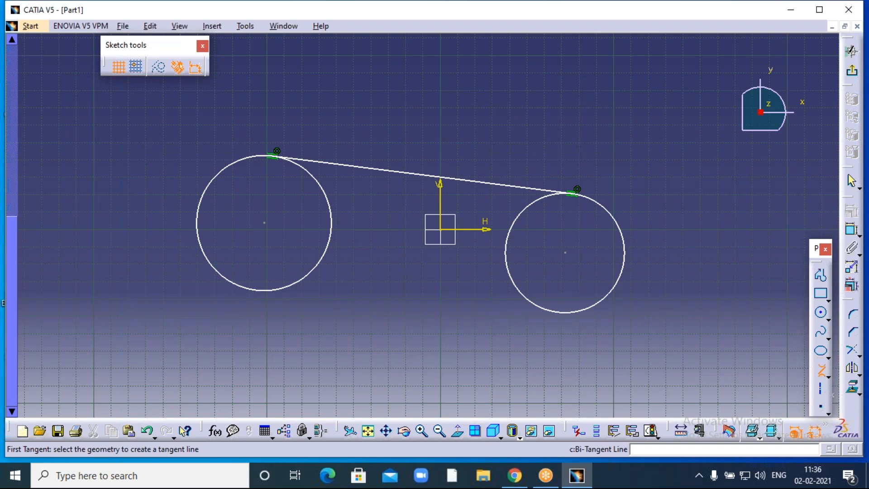
click(281, 289)
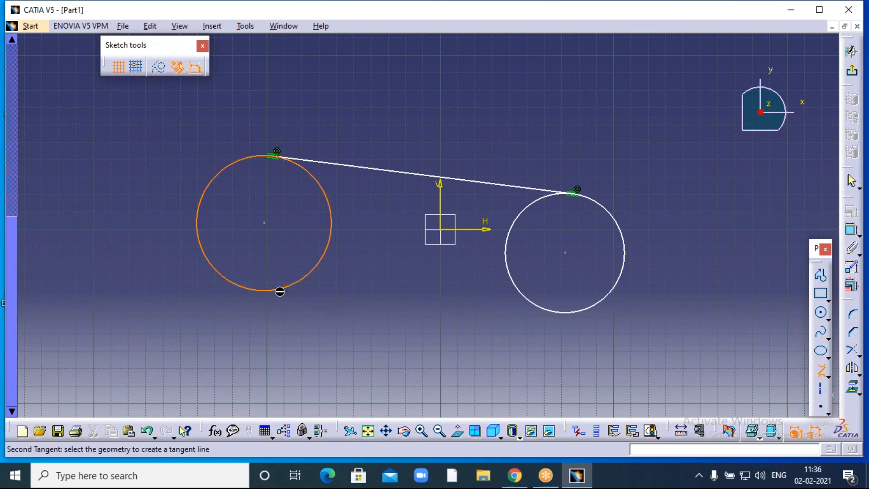
click(549, 310)
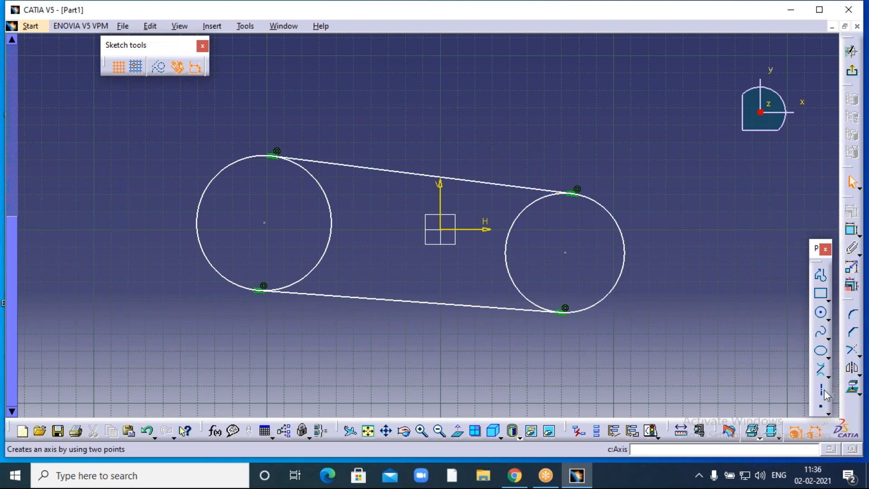
- Create two crossing bi-tangent lines, each joining the upper side of one circle to the lower side of the other
click(821, 370)
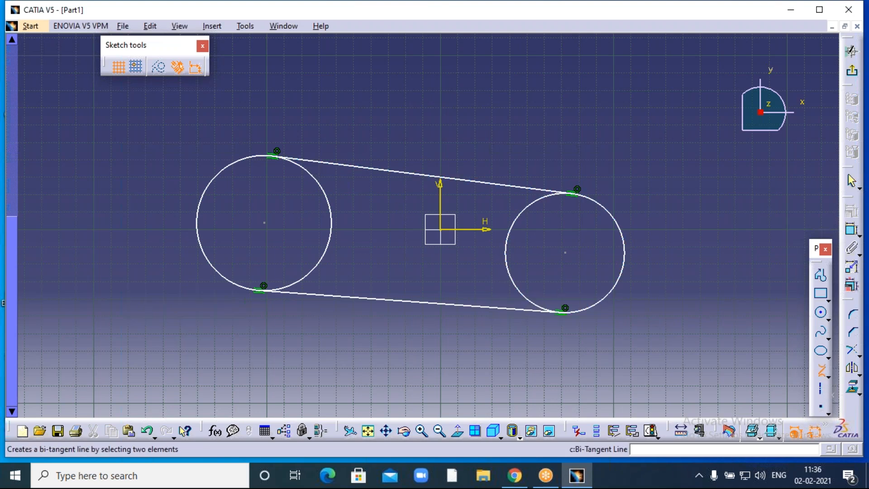
click(312, 172)
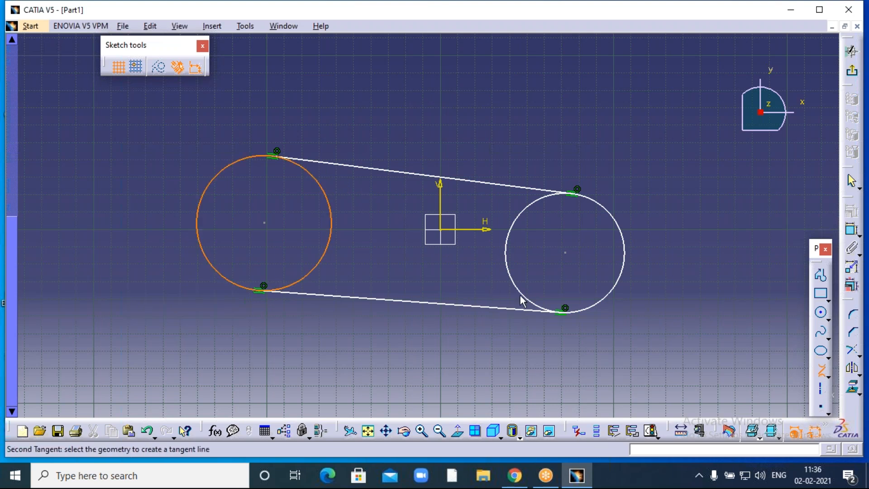
click(536, 304)
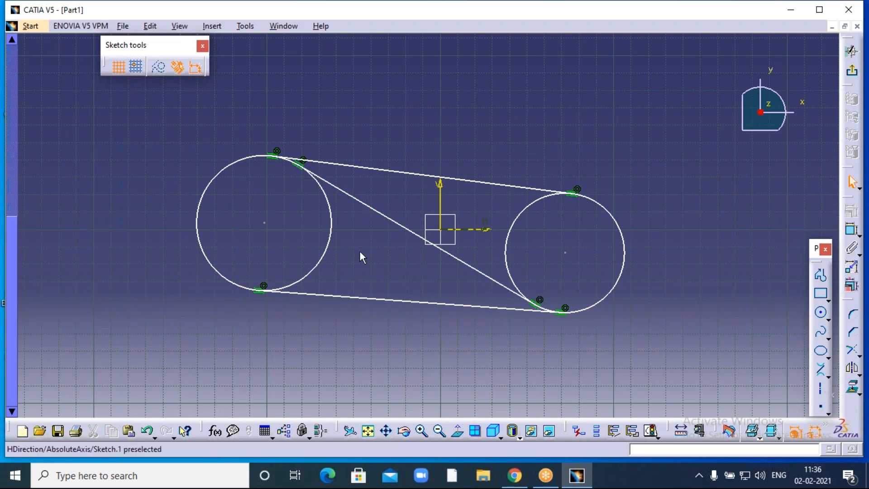
click(821, 370)
click(298, 282)
click(545, 200)
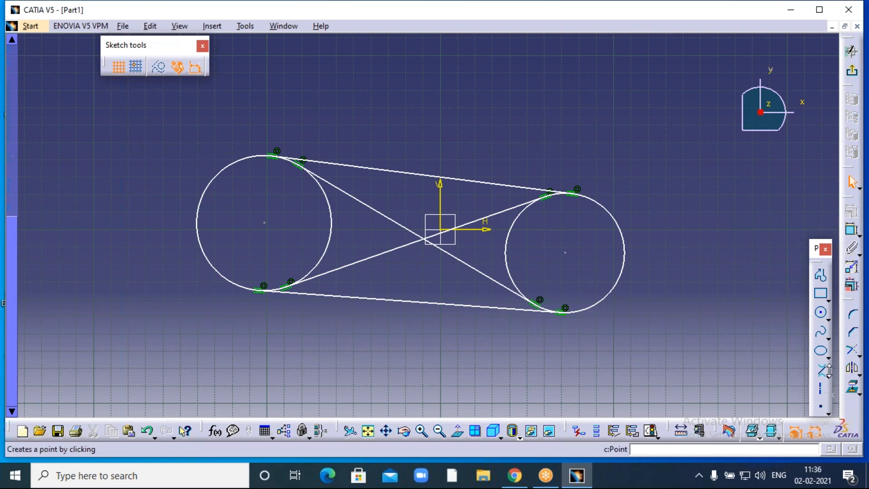
click(828, 376)
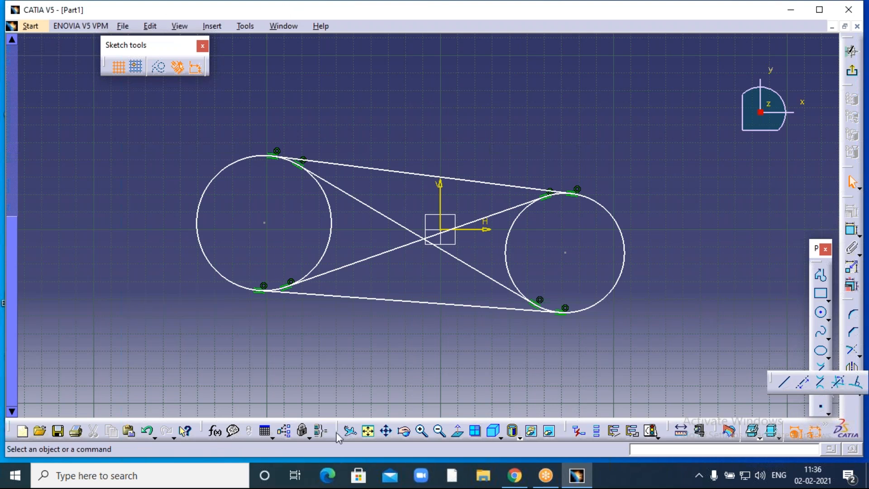
click(618, 23)
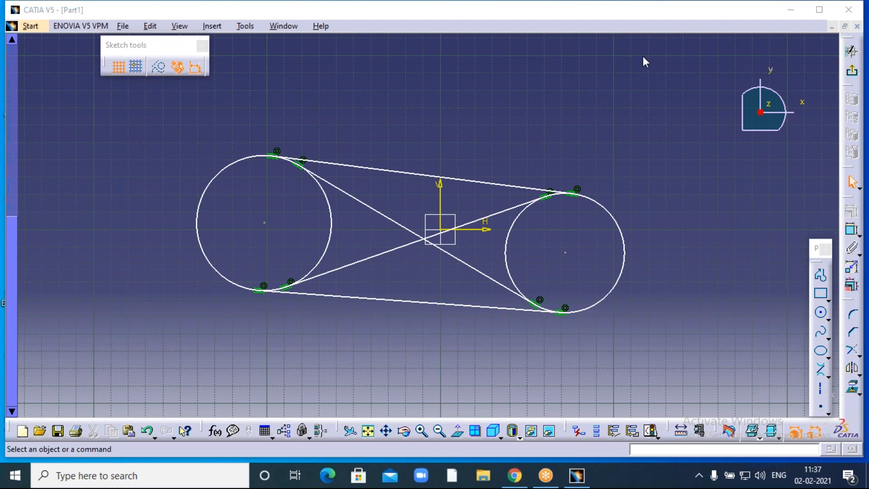
click(476, 138)
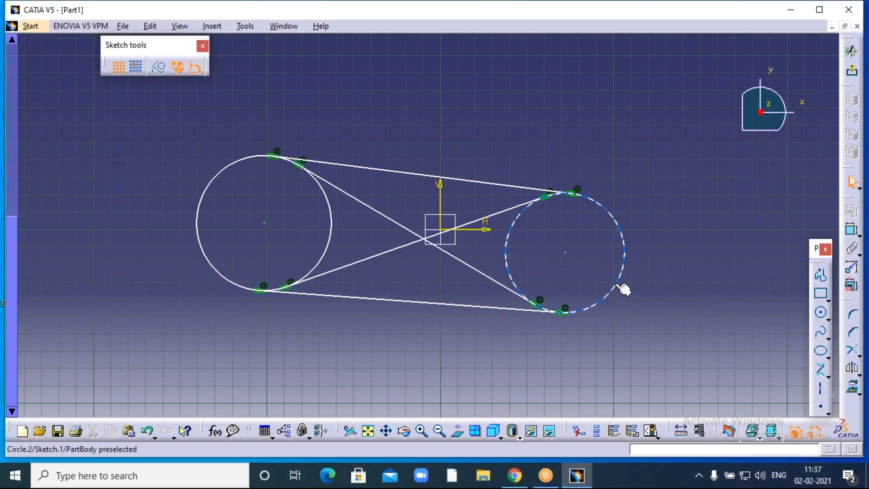
click(615, 19)
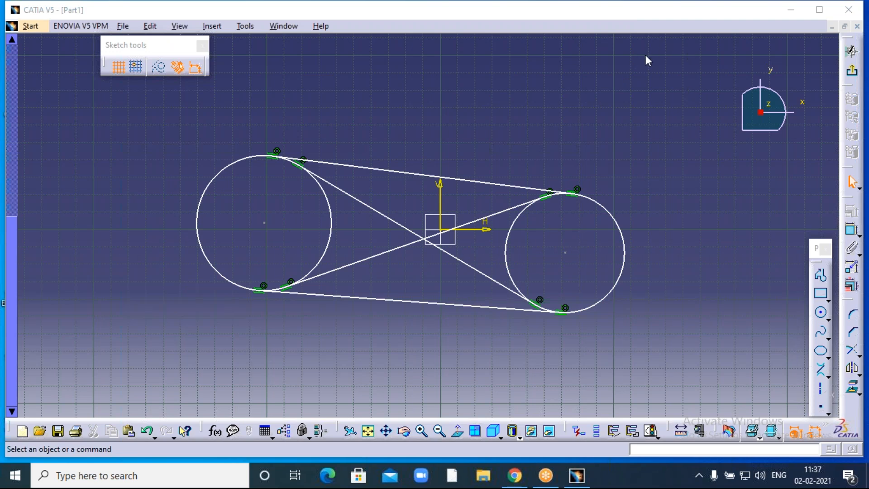
- Delete both circles, all four bi-tangent lines and their constraints from the sketch
click(568, 144)
mouse_move(179, 118)
mouse_down()
mouse_move(252, 208)
mouse_move(707, 364)
mouse_up()
mouse_move(181, 123)
mouse_down()
mouse_move(261, 189)
mouse_move(646, 361)
mouse_up()
key(Delete)
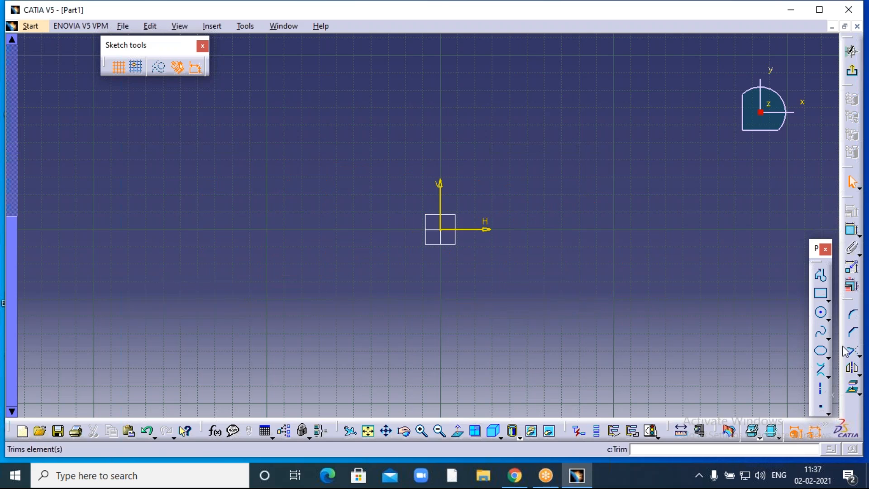
- Draw two horizontal lines, one about 158 mm long about 49 mm above the H axis and a second about 45 mm below it
click(827, 373)
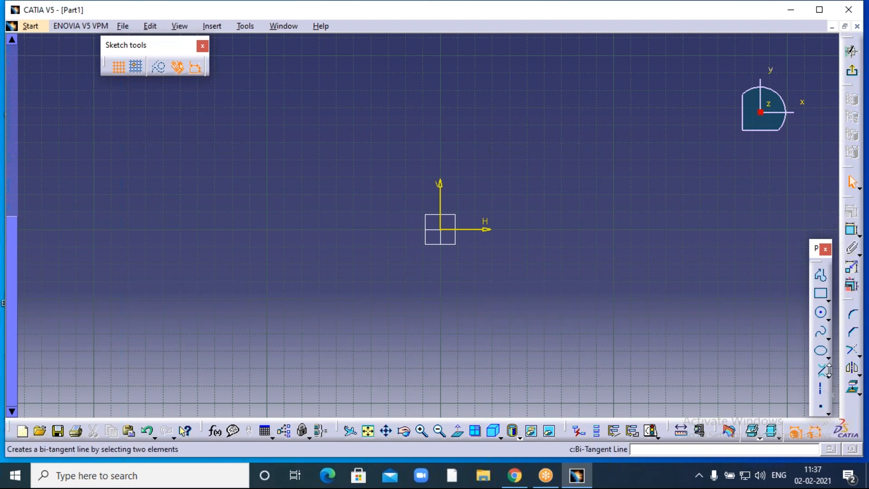
click(828, 376)
click(782, 384)
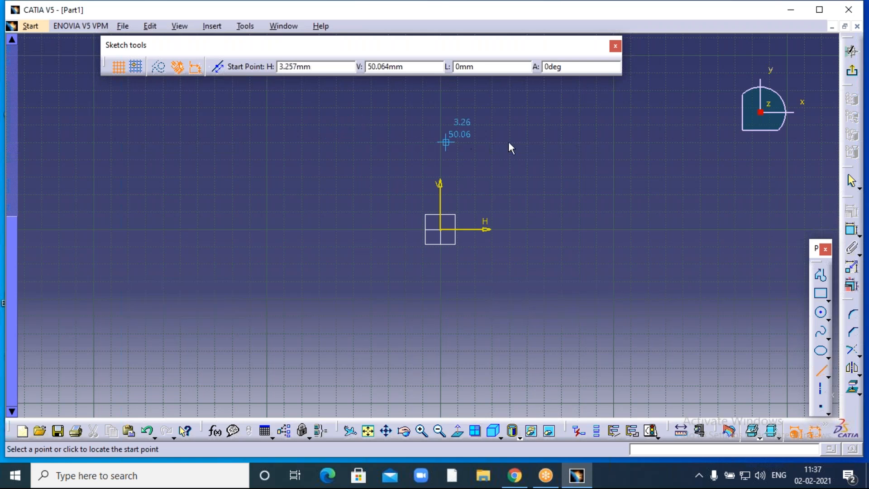
click(342, 145)
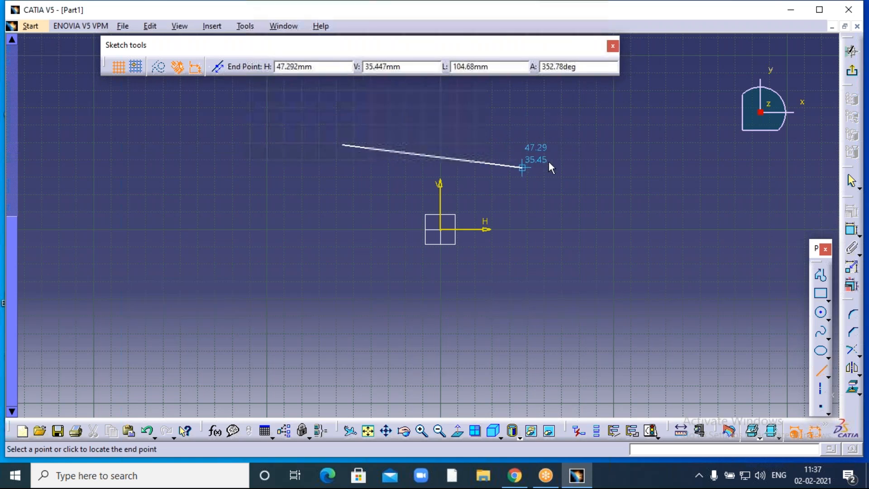
click(615, 146)
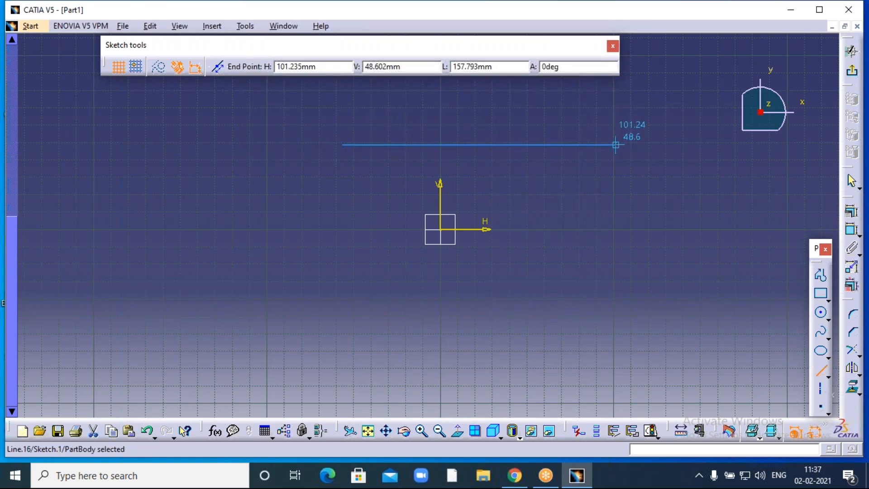
click(820, 369)
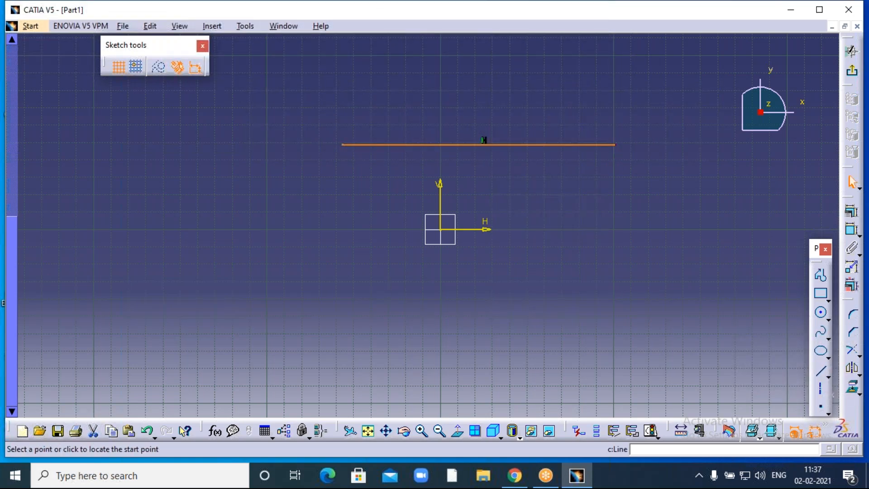
click(346, 308)
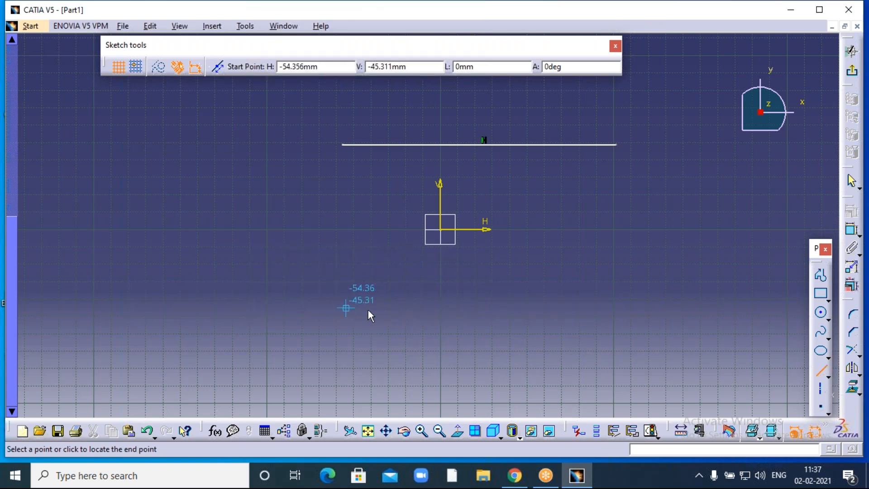
click(644, 307)
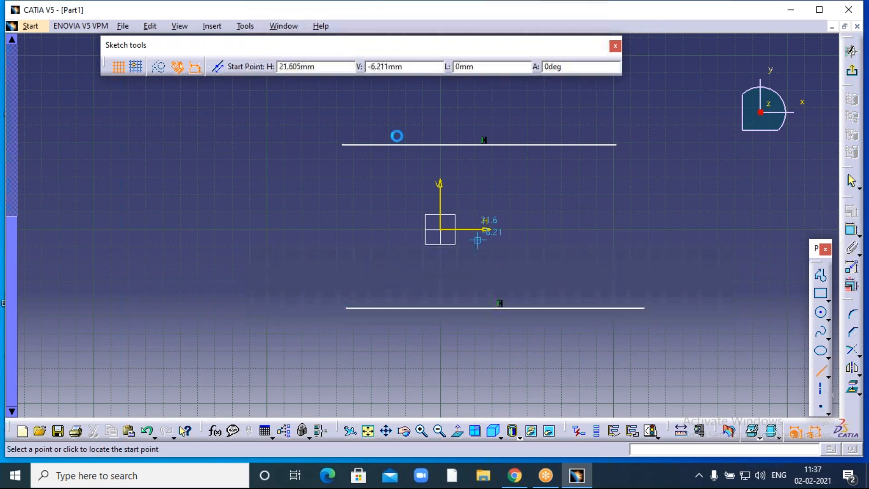
- Draw two slanted lines running down towards positive H, each crossing both horizontal lines, and end the Line command
click(392, 93)
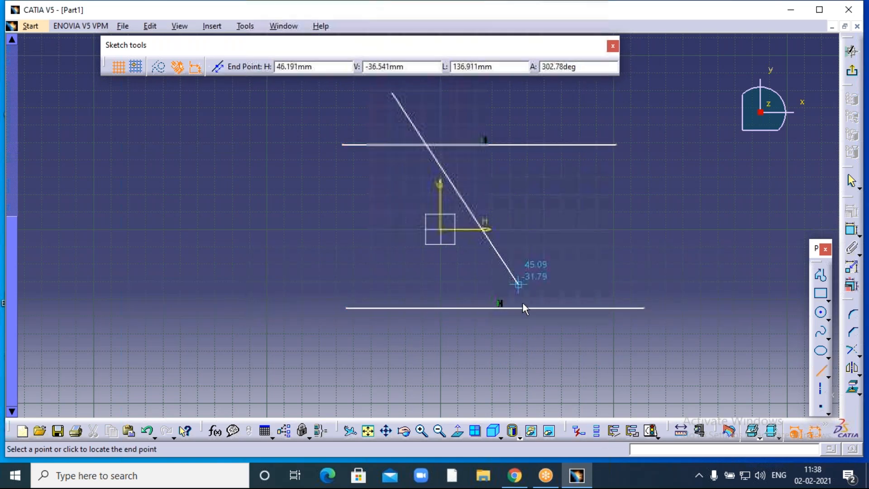
click(540, 343)
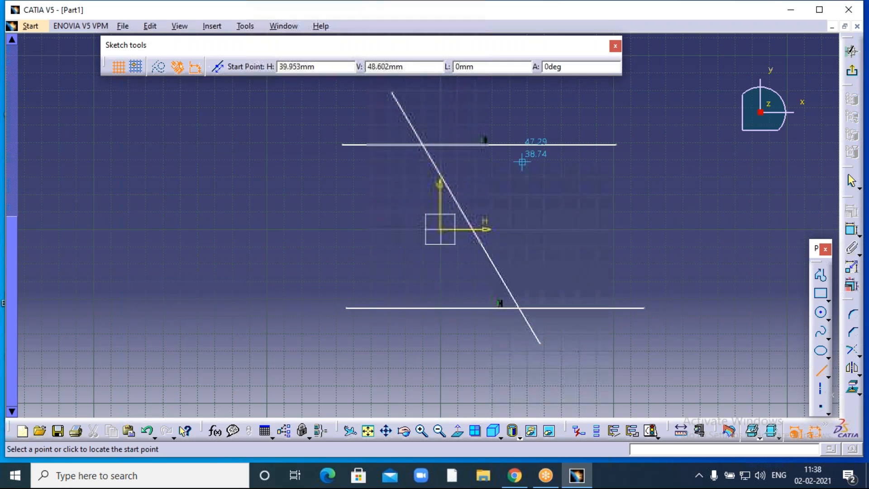
click(522, 93)
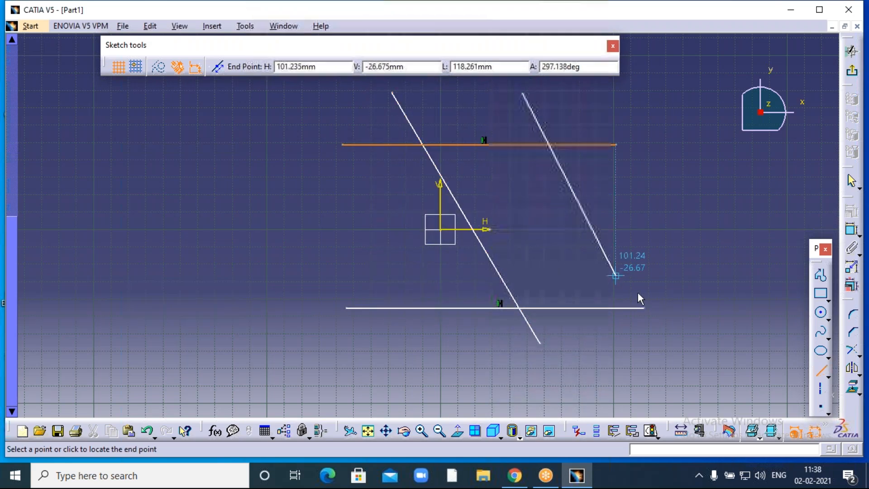
click(627, 364)
click(705, 246)
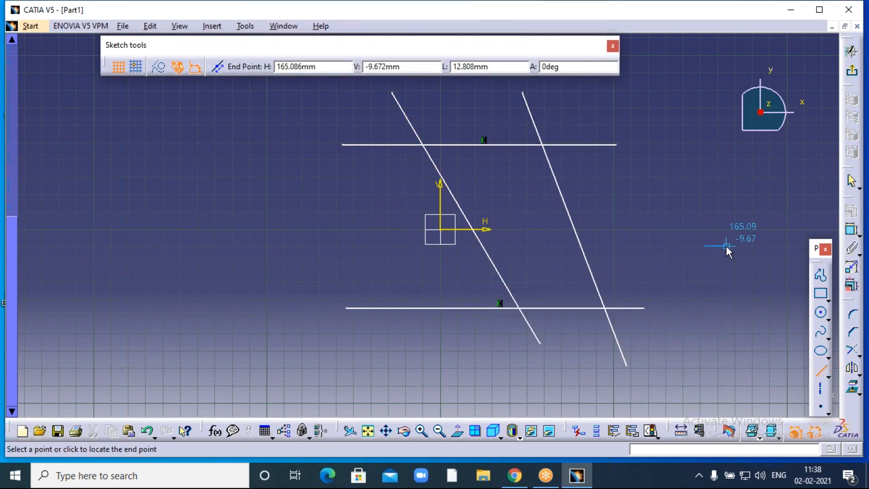
key(Escape)
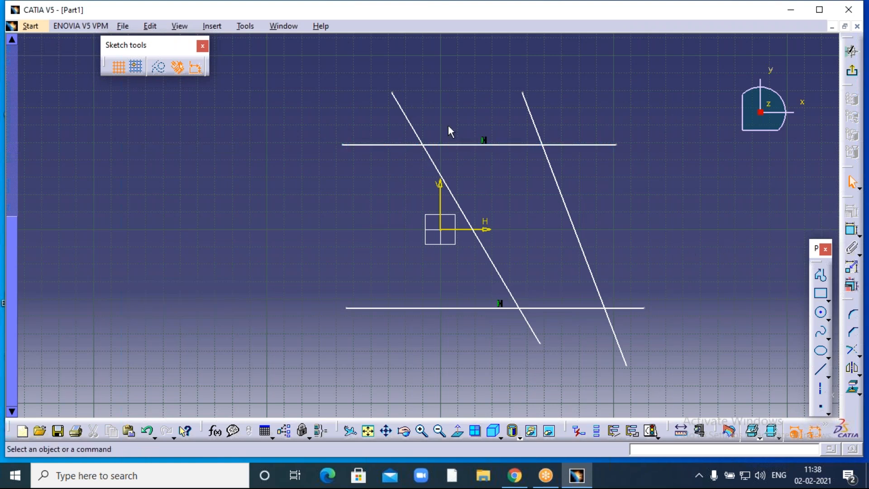
- Create a bisecting line between the upper horizontal line and the slanted line nearer the origin, in the upper sector facing positive H
click(422, 430)
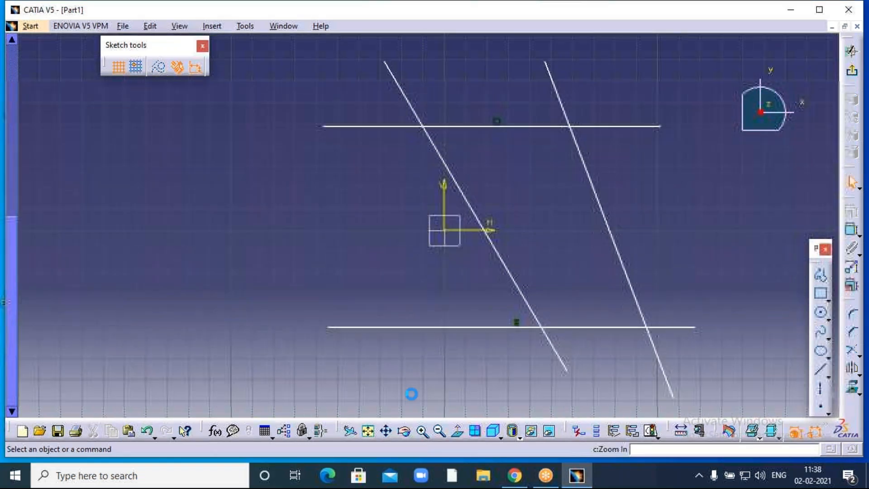
middle_drag(392, 193, 397, 313)
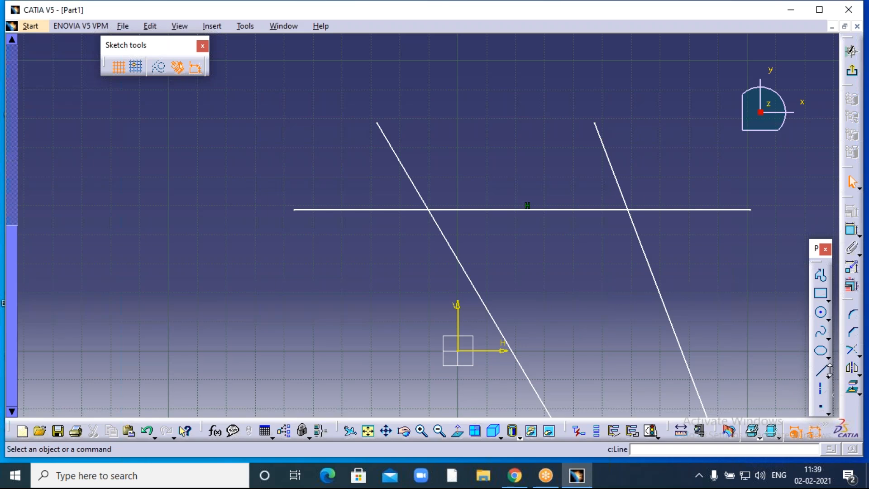
click(829, 374)
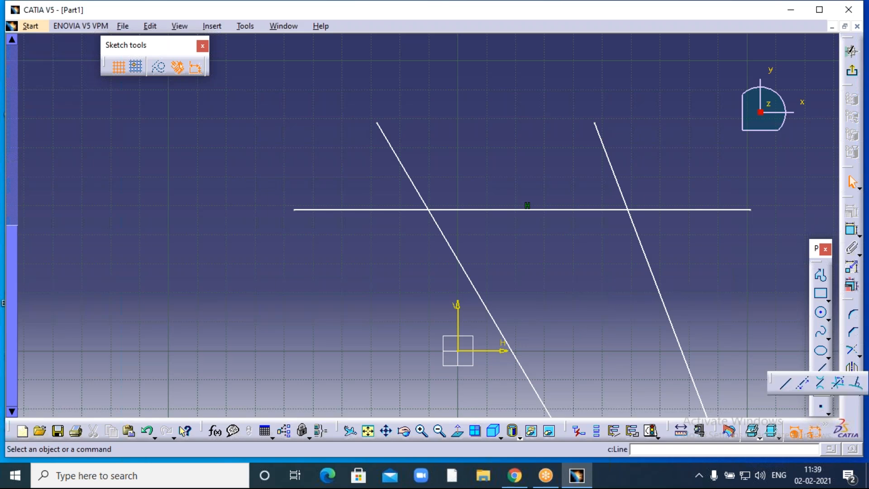
click(836, 384)
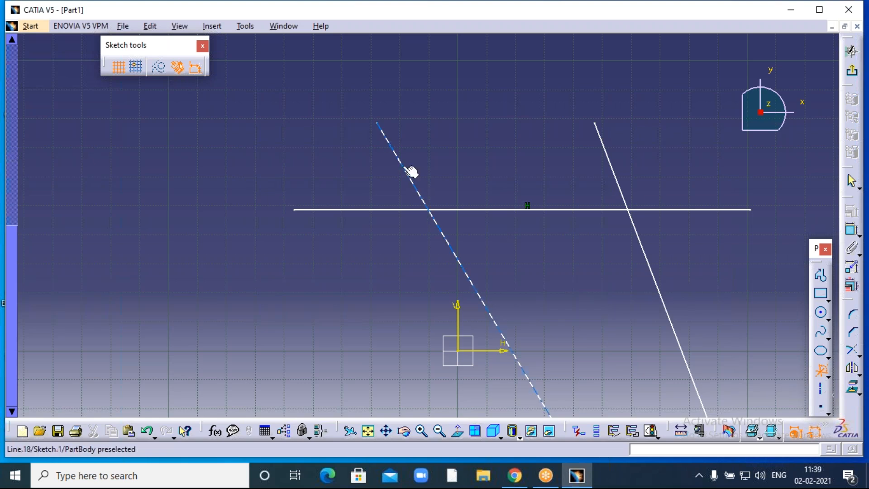
click(450, 210)
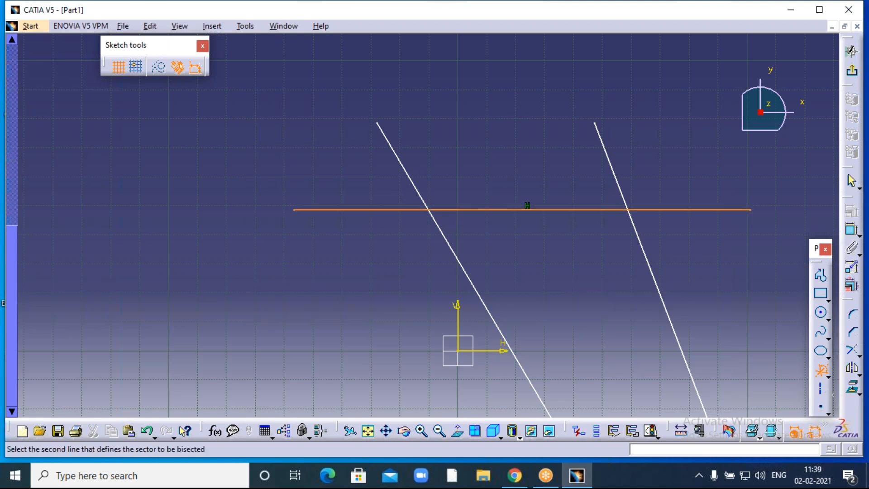
click(412, 178)
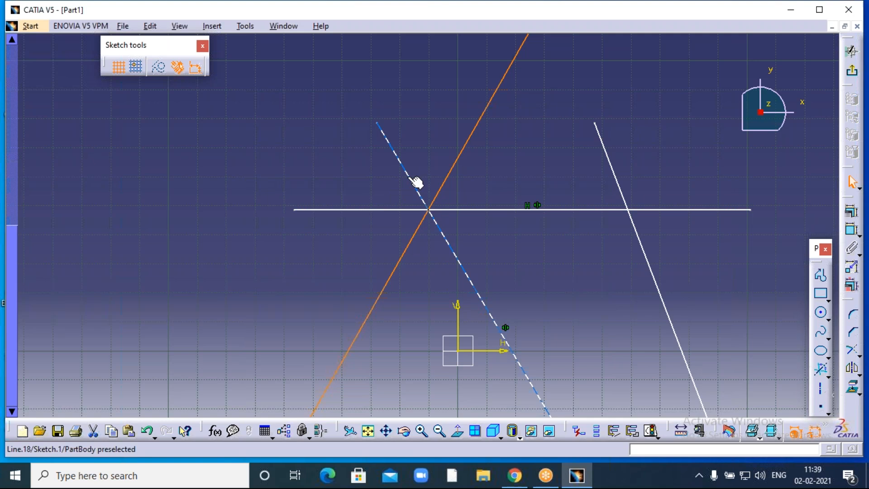
click(442, 219)
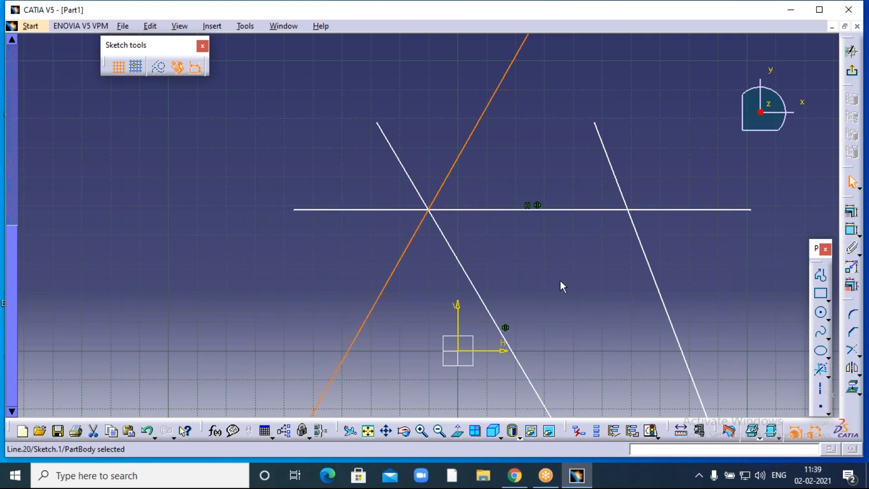
- Create a second bisecting line at the same intersection, through the upper sector facing negative H
click(820, 375)
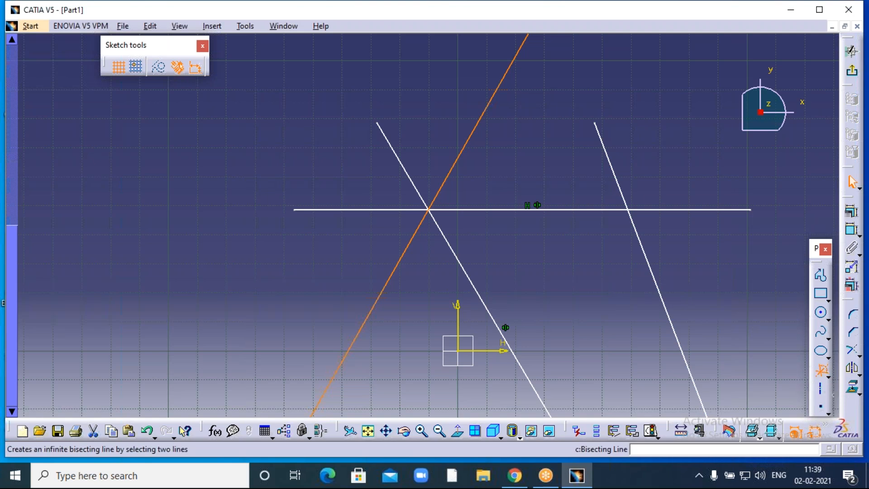
click(392, 144)
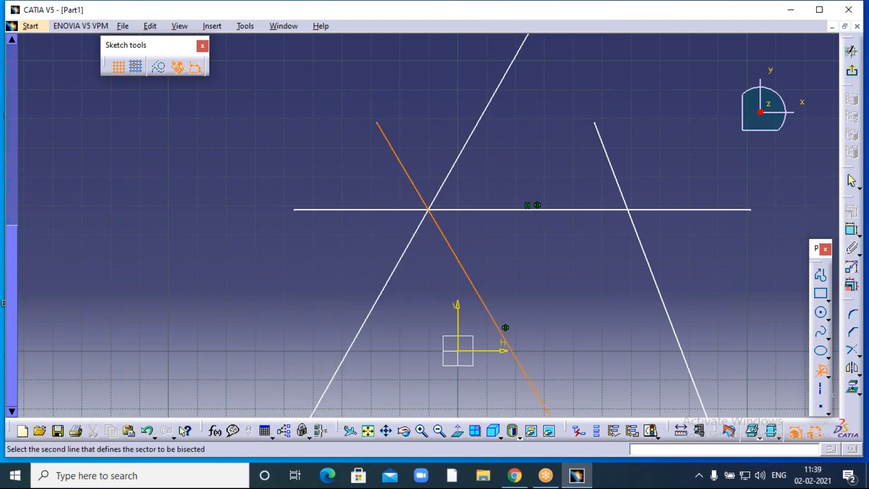
click(355, 210)
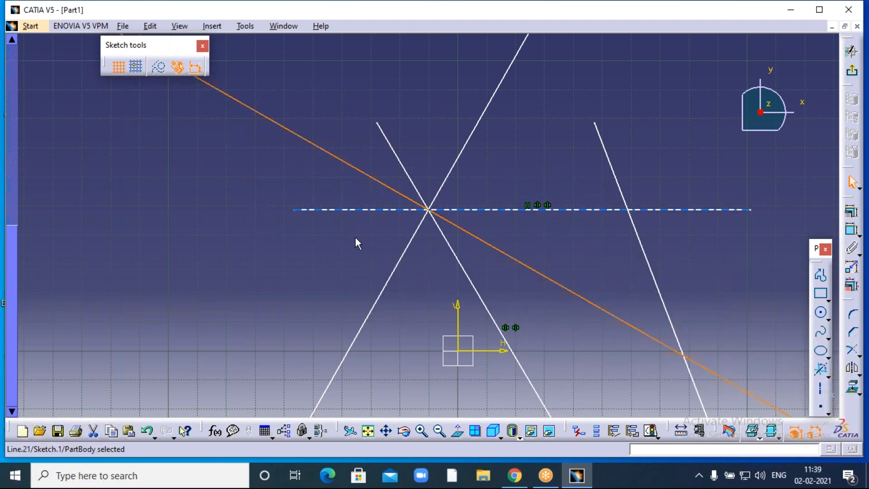
- Bisect the upper horizontal line and the slanted line farther from the origin, in the upper sector facing positive H
middle_drag(520, 229, 479, 243)
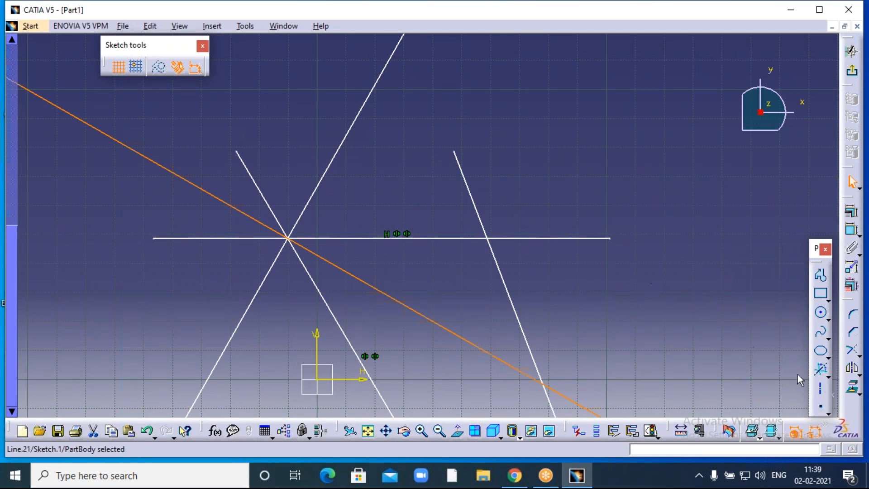
click(821, 369)
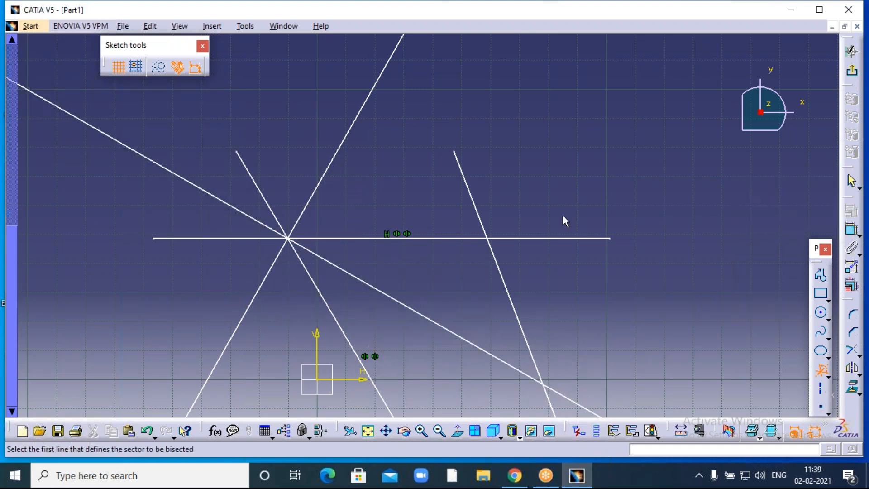
click(470, 196)
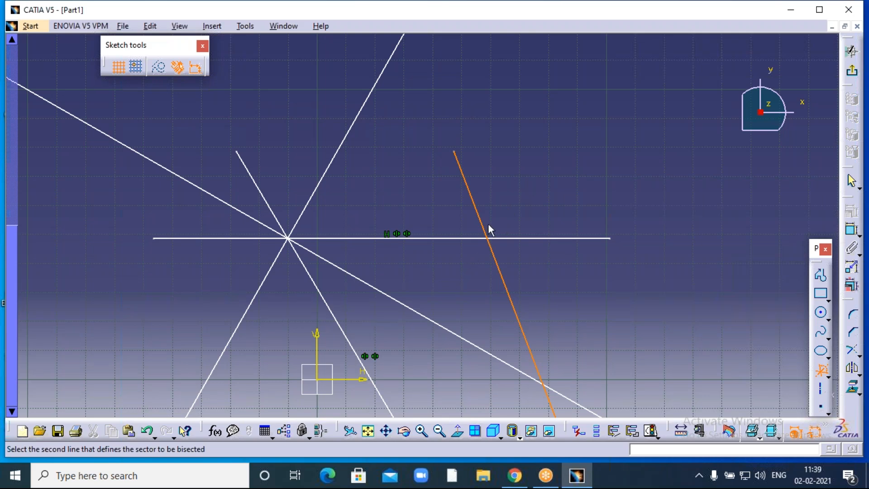
click(525, 239)
click(512, 240)
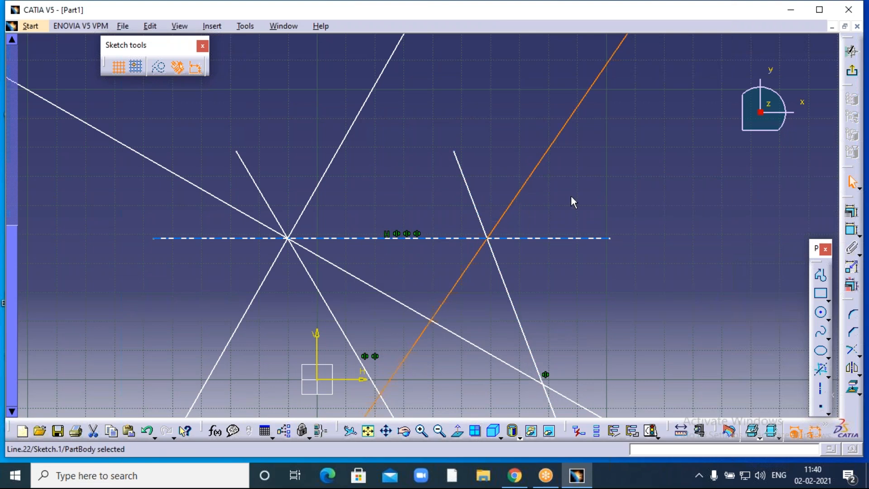
- Add another bisecting line where the farther slanted line meets the upper horizontal line, through the upper sector facing negative H
click(820, 369)
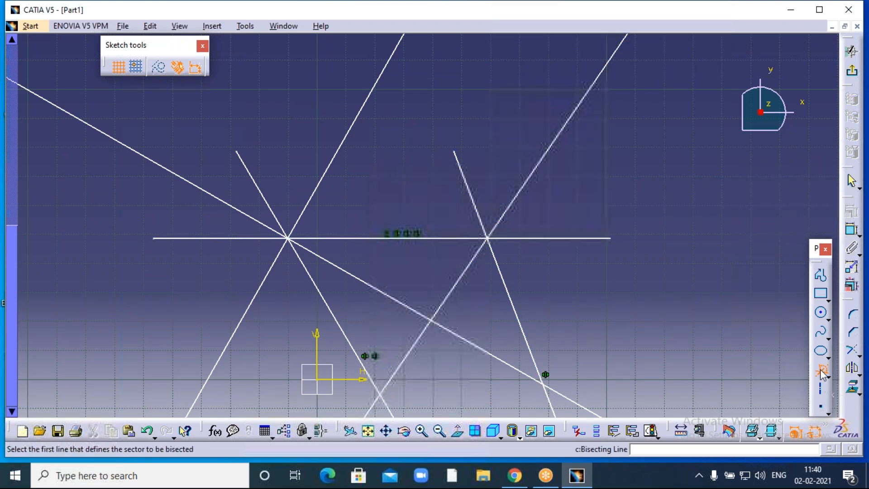
click(479, 206)
click(447, 238)
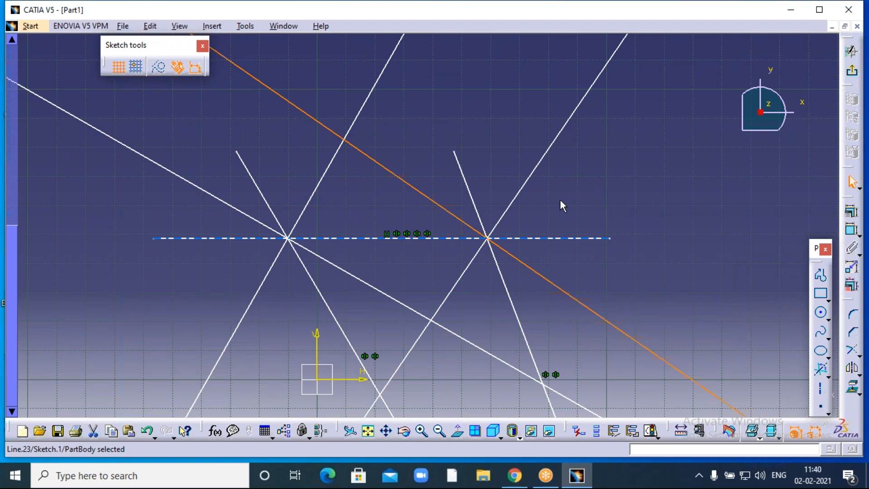
click(439, 431)
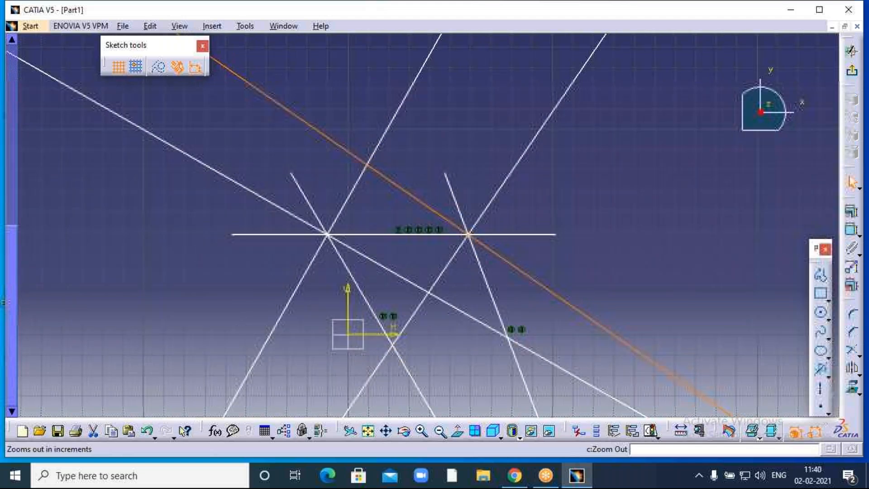
click(439, 431)
click(620, 292)
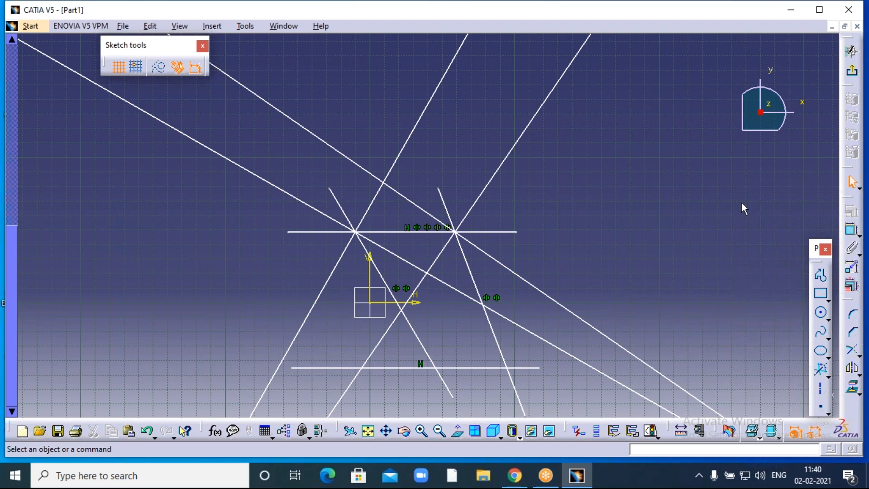
- Delete the horizontal and slanted lines that cross around the sketch origin, leaving the four infinite bisecting lines
click(828, 376)
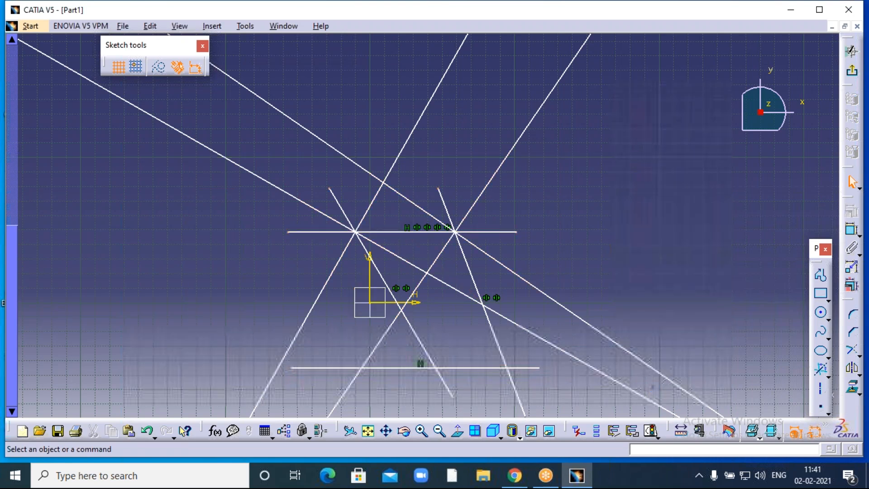
mouse_move(230, 180)
mouse_down()
mouse_move(275, 215)
mouse_move(545, 357)
mouse_move(576, 412)
mouse_move(598, 409)
mouse_up()
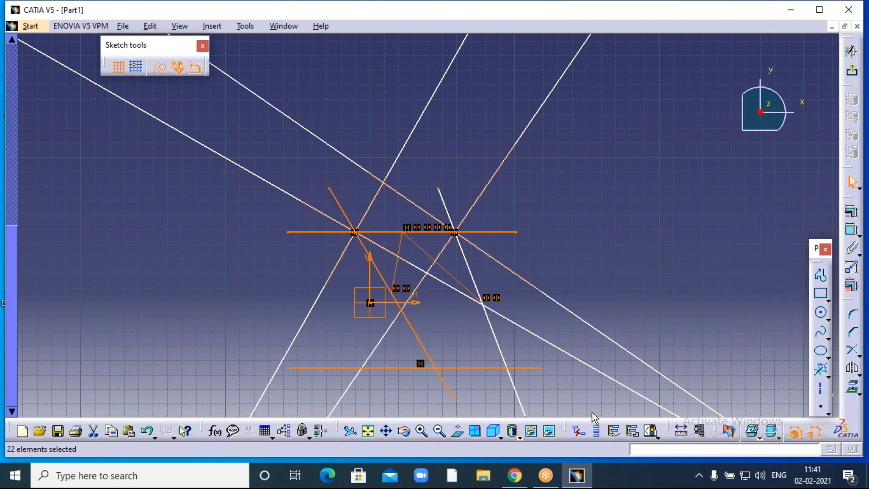
key(Delete)
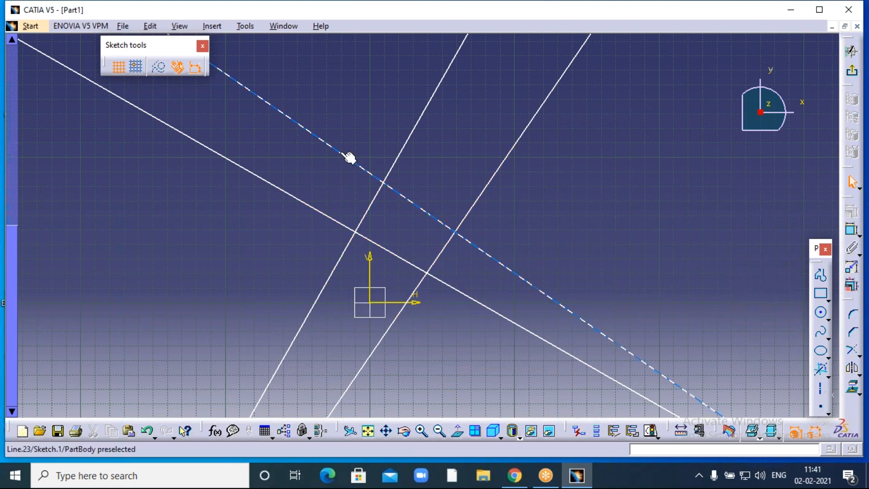
- Delete the four infinite bisecting lines one after another to empty the sketch
click(365, 169)
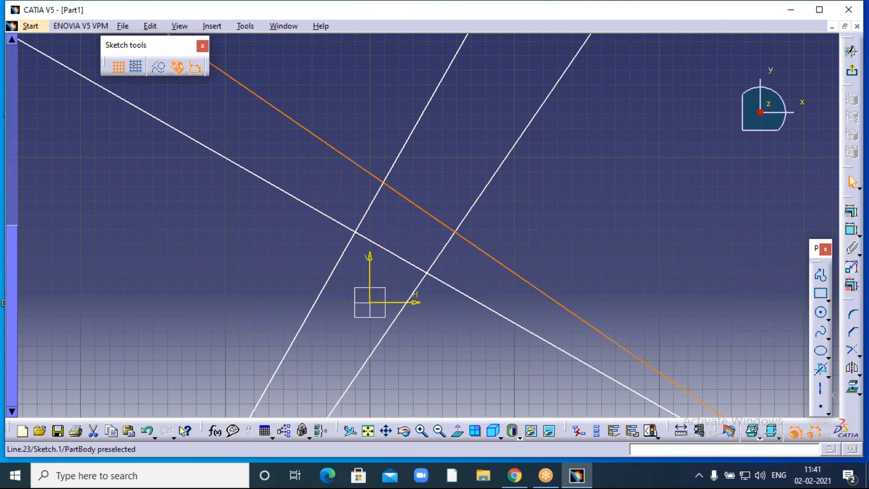
key(Delete)
click(387, 177)
key(Delete)
click(456, 235)
key(Delete)
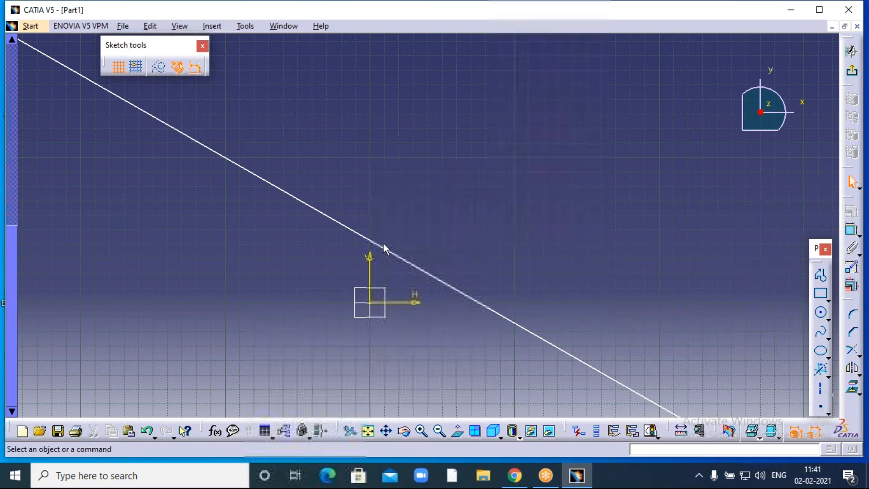
click(385, 251)
key(Delete)
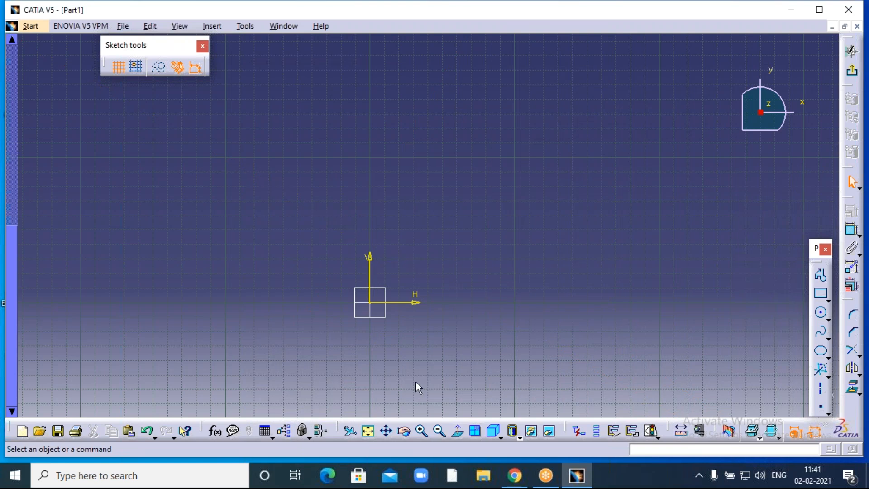
- Sketch a circle centred on the origin with a radius of about 80 mm
middle_drag(406, 347, 460, 275)
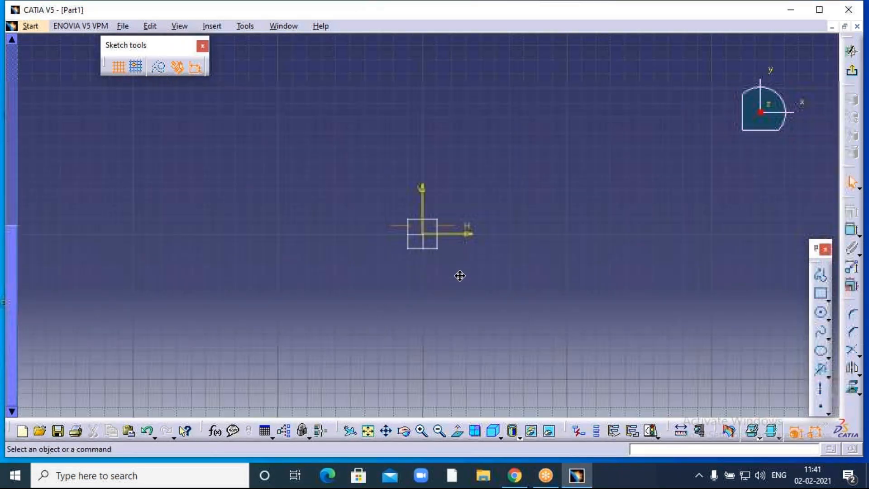
click(828, 374)
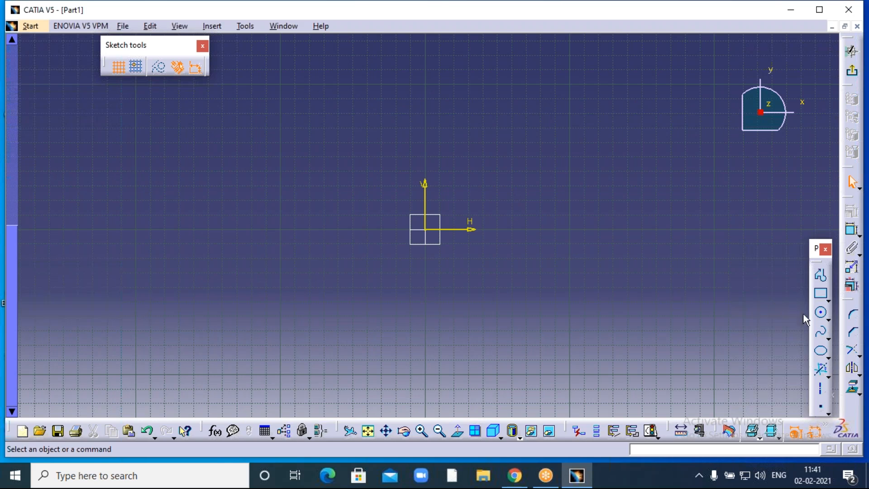
click(821, 312)
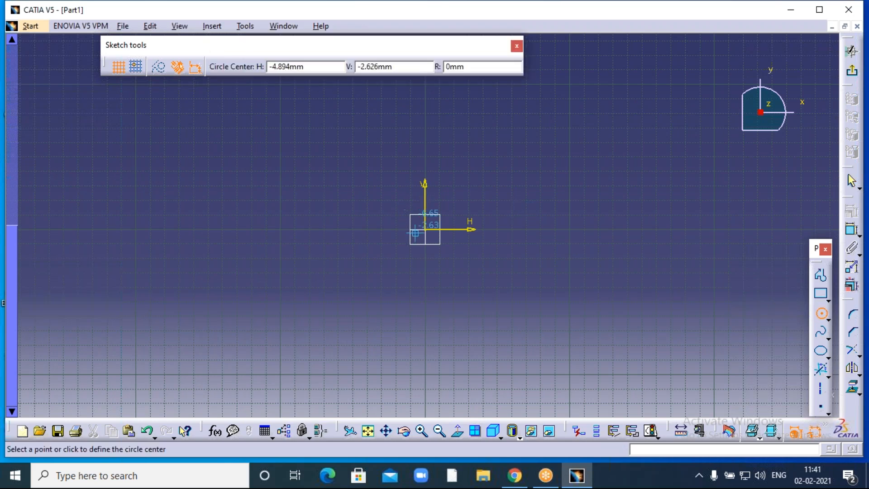
click(429, 232)
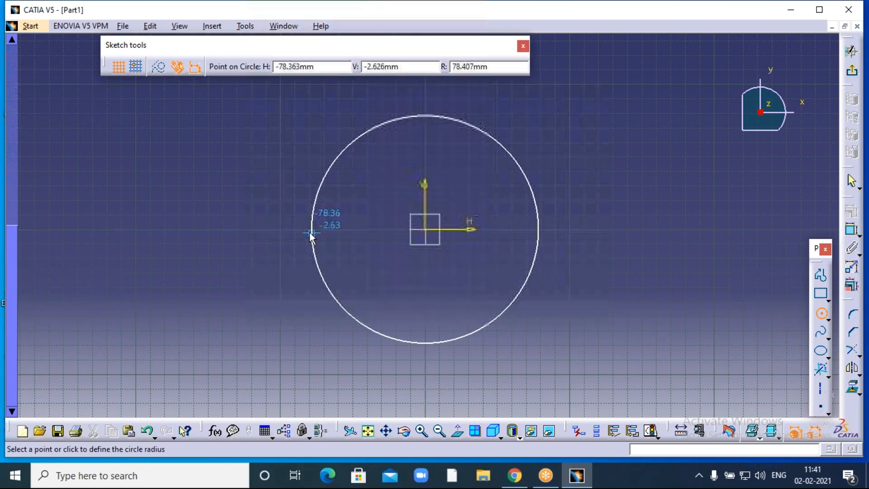
click(310, 232)
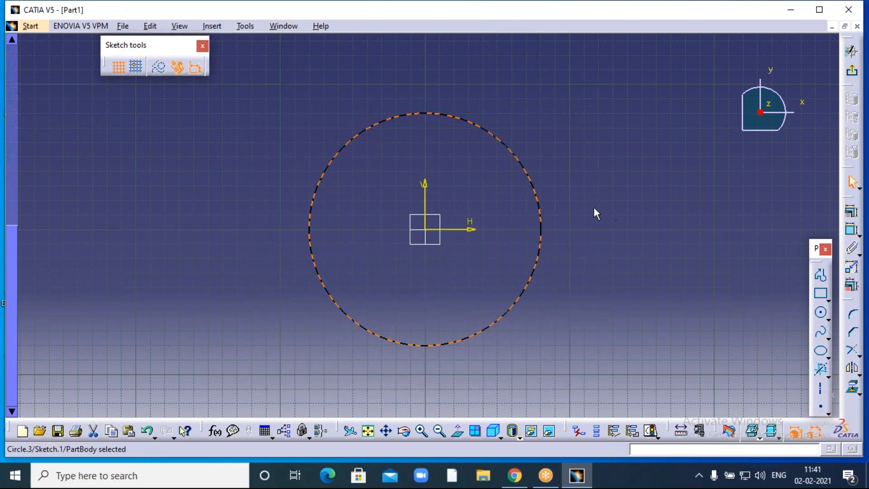
middle_drag(591, 207, 507, 212)
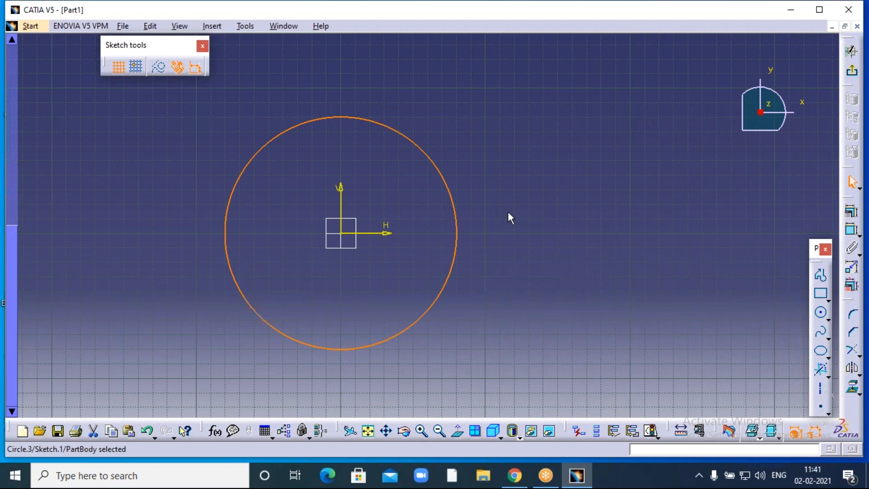
click(520, 201)
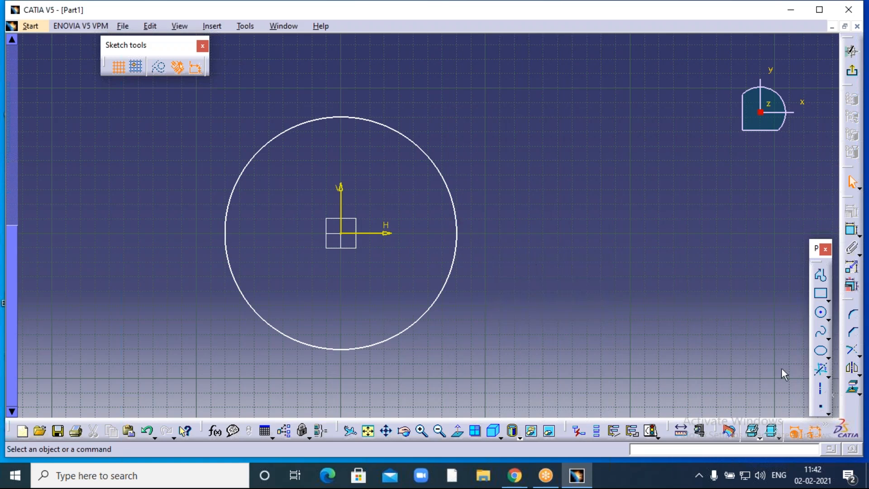
- Draw a line normal to the circle, about 157 mm long, outward from just above the positive H axis
click(828, 376)
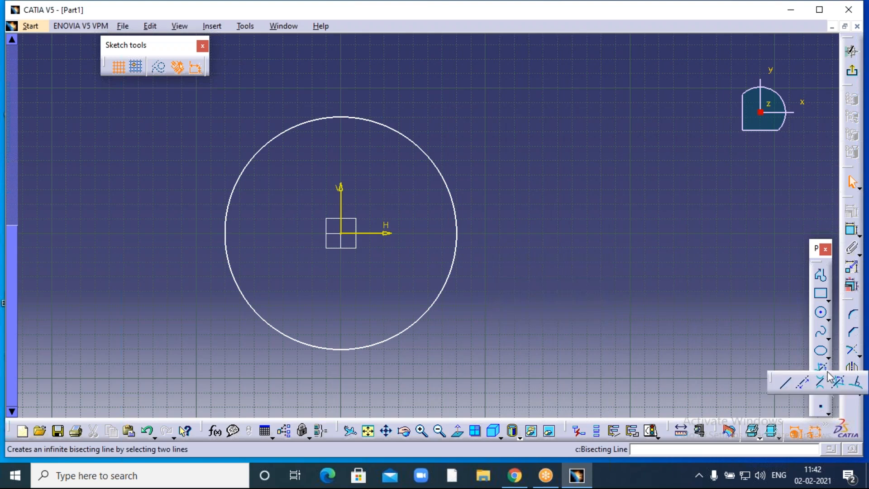
click(858, 382)
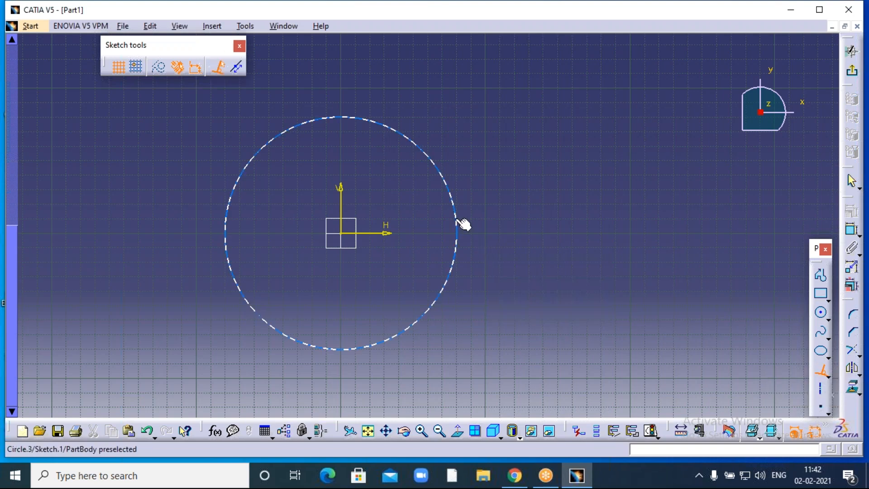
click(457, 221)
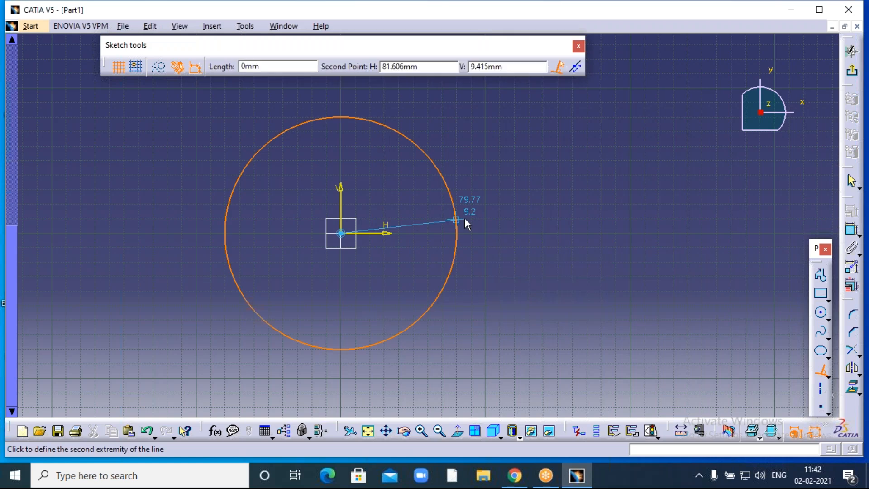
click(683, 194)
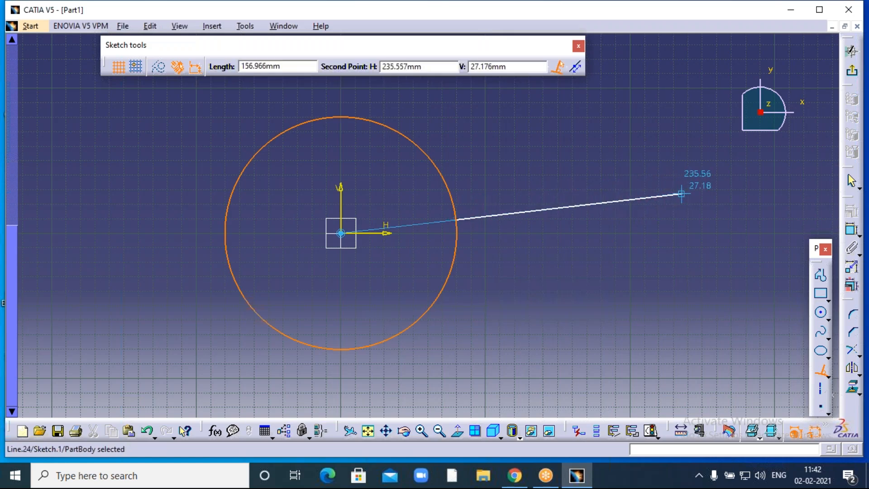
click(657, 212)
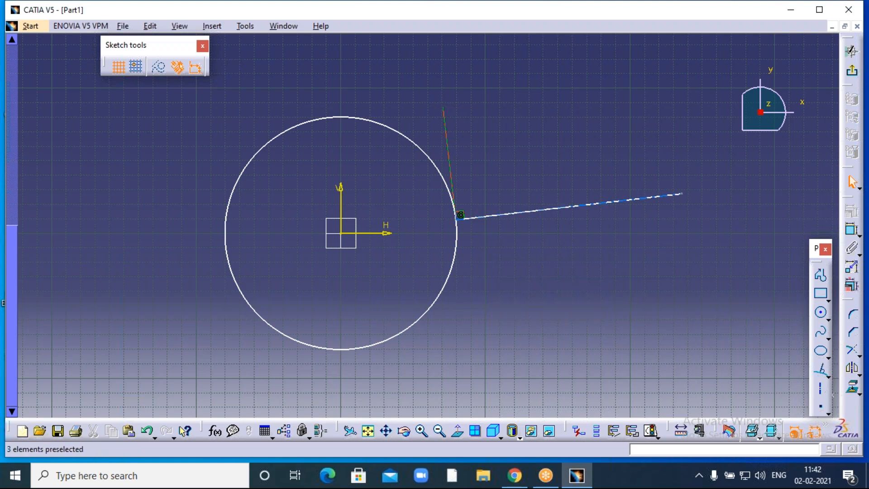
- Draw a second line normal to the circle, outward from its lower quadrant facing positive H
click(821, 371)
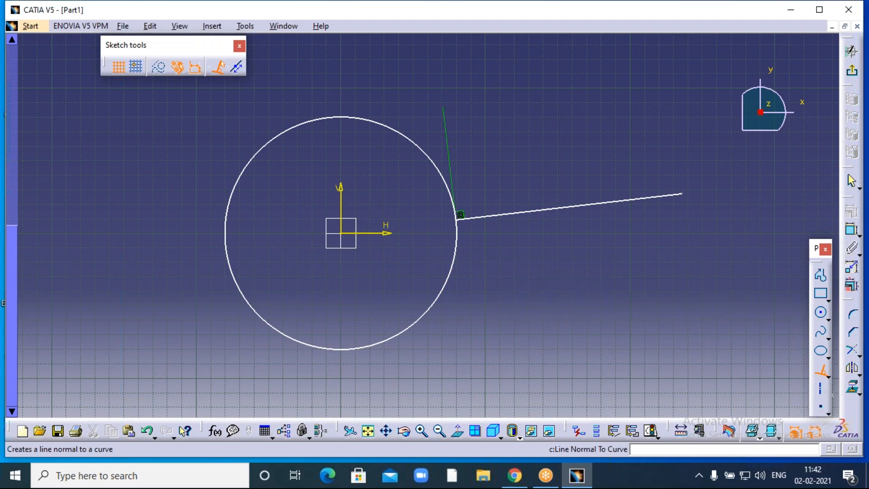
click(444, 299)
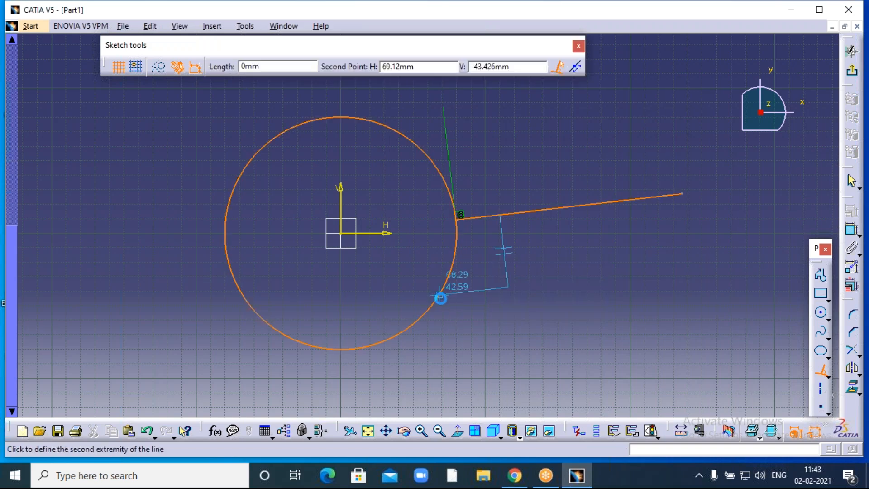
click(601, 397)
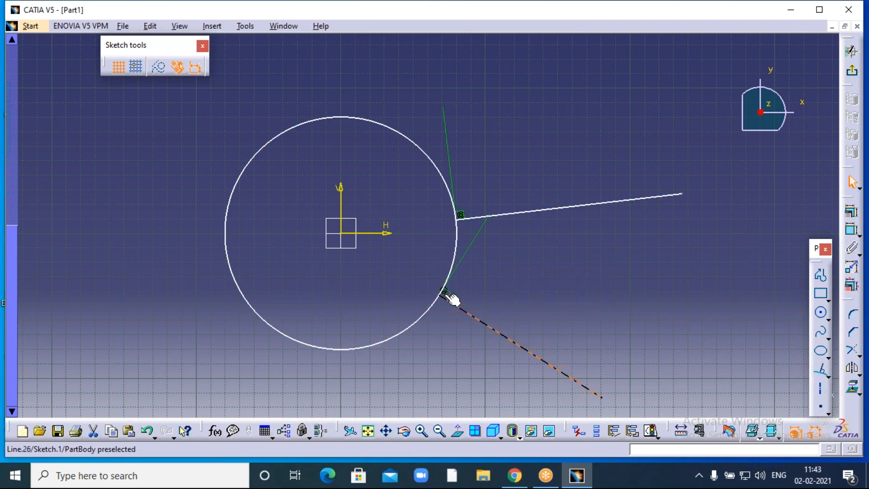
click(511, 287)
mouse_move(499, 295)
middle_down()
mouse_move(515, 248)
mouse_move(508, 235)
middle_up()
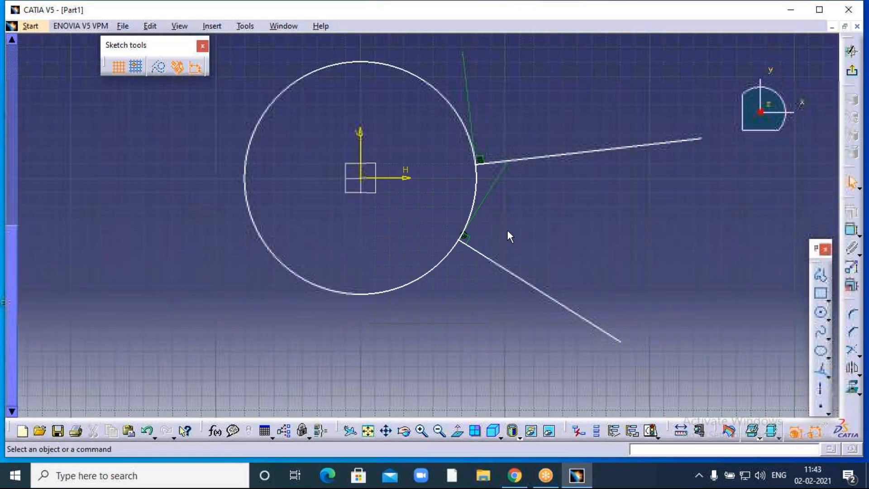
- Draw a third line normal to the circle, outward from its lower quadrant facing negative H
click(821, 375)
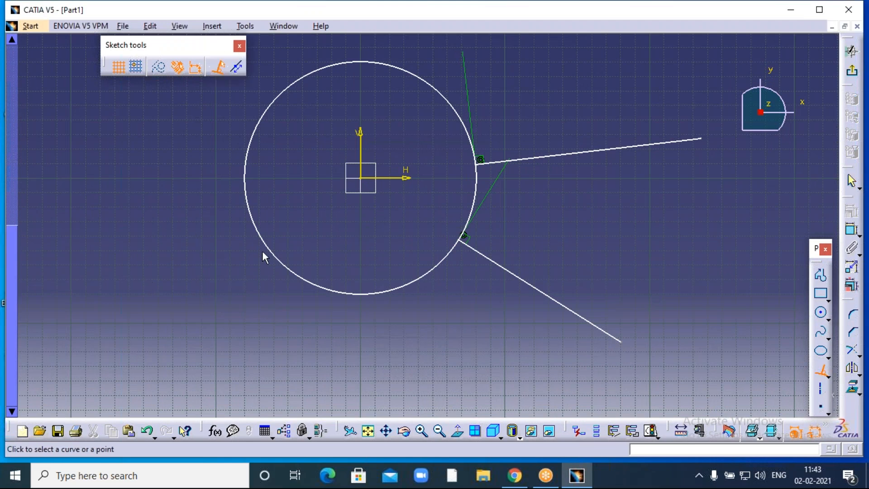
click(280, 260)
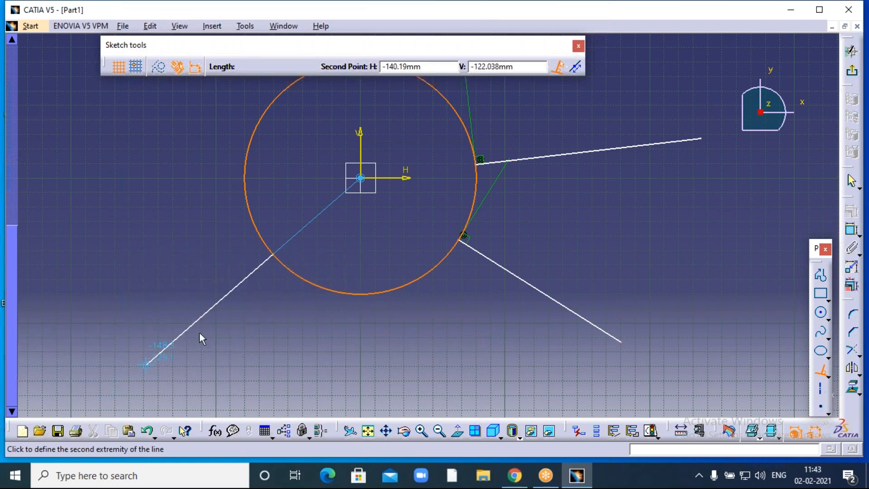
click(117, 390)
click(273, 259)
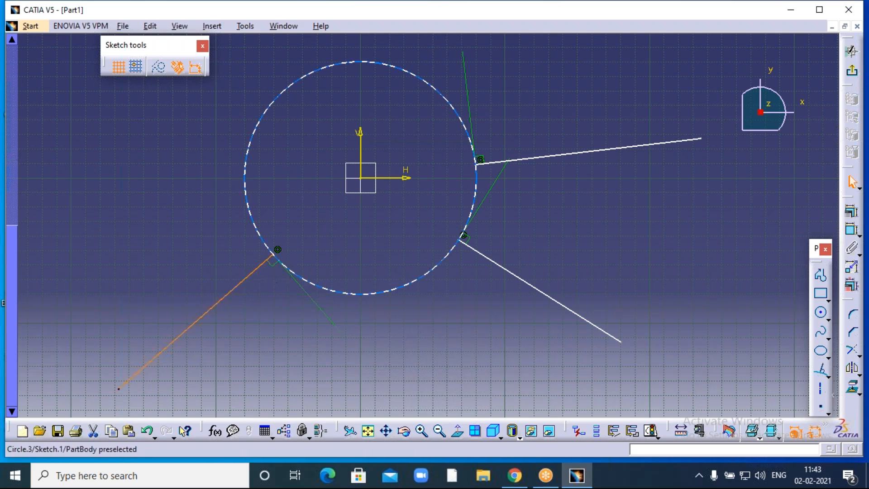
click(341, 232)
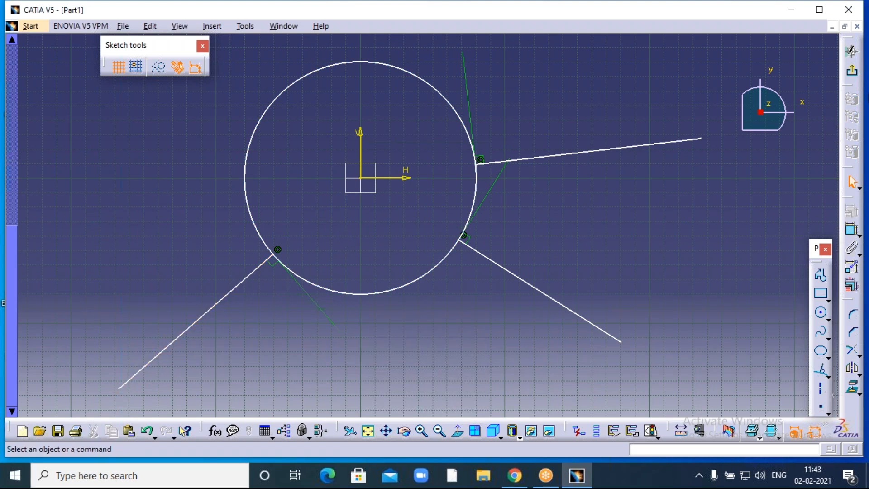
- Draw a fourth line normal to the circle, outward from just above the negative H axis
click(821, 370)
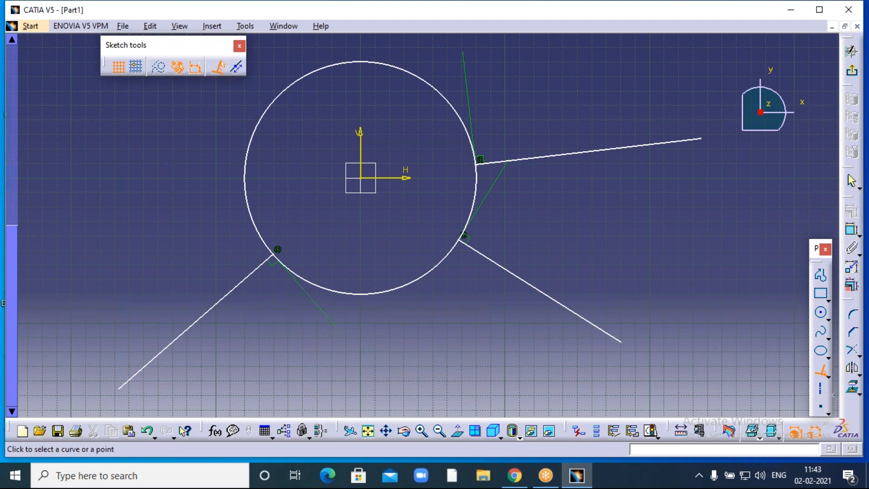
click(252, 165)
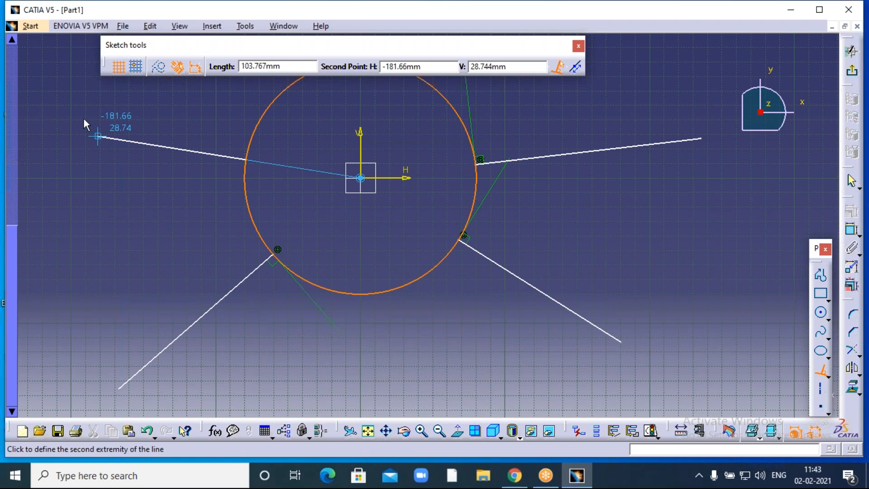
click(48, 130)
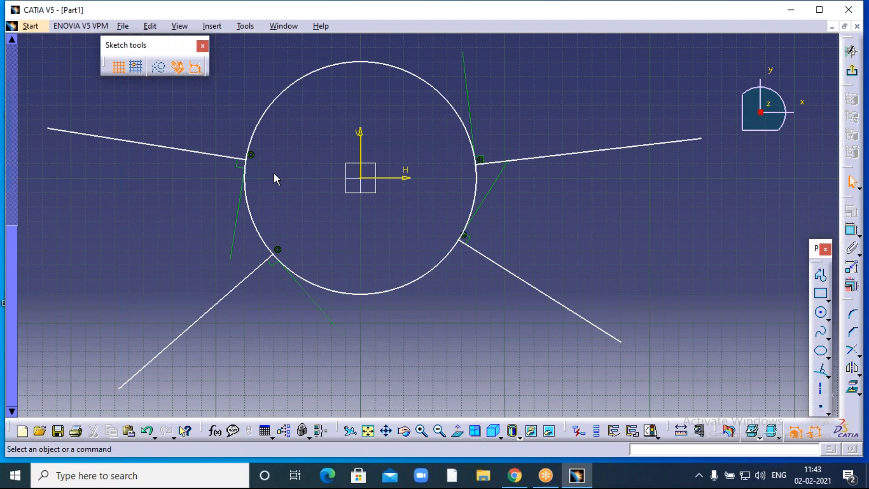
click(828, 375)
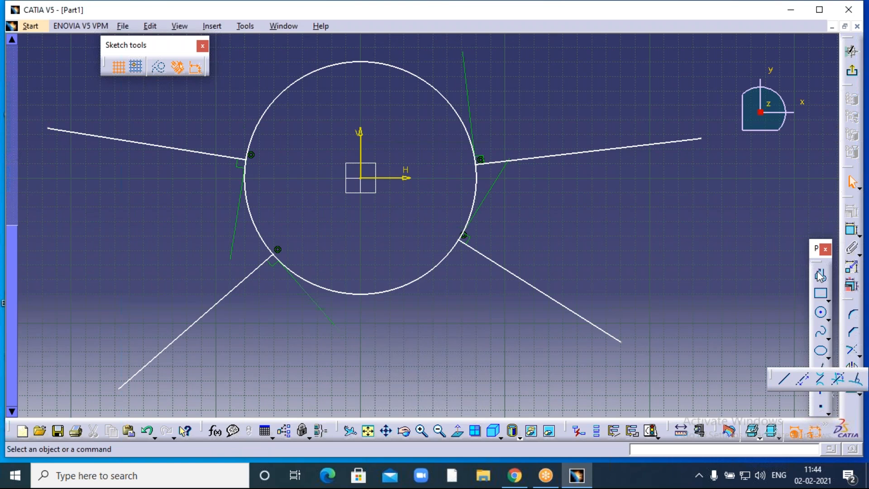
click(618, 22)
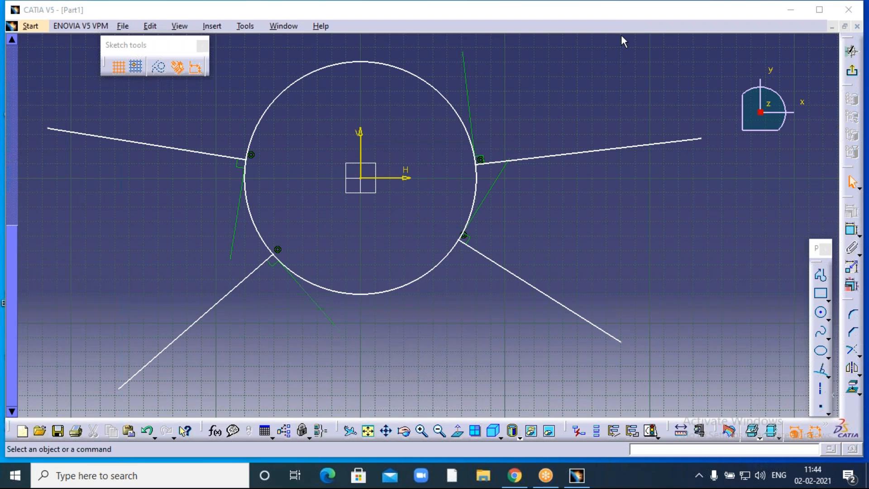
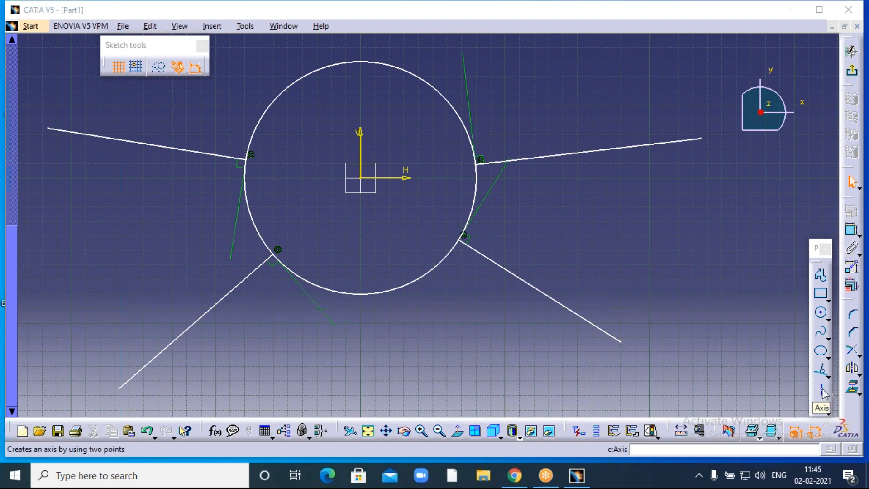
click(653, 217)
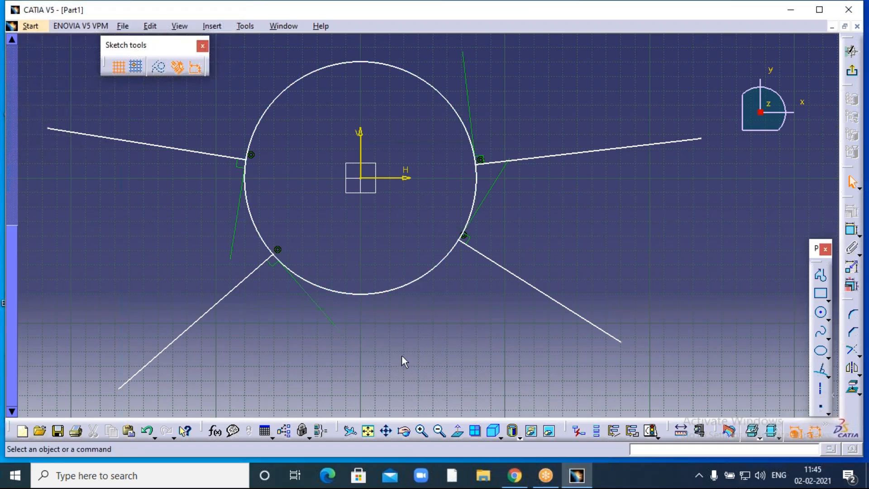
- Delete the circle and its four normal lines to clear the sketch
click(440, 434)
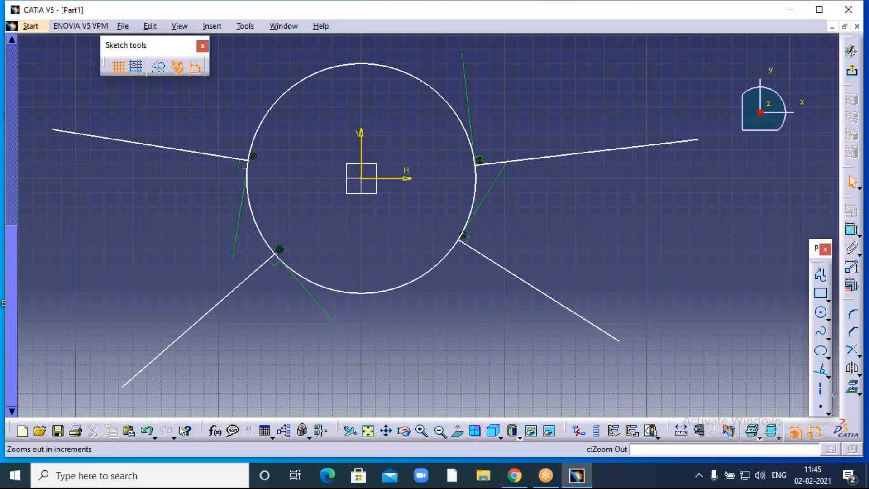
mouse_move(132, 90)
mouse_down()
mouse_move(183, 138)
mouse_move(624, 329)
mouse_move(650, 361)
mouse_up()
key(Delete)
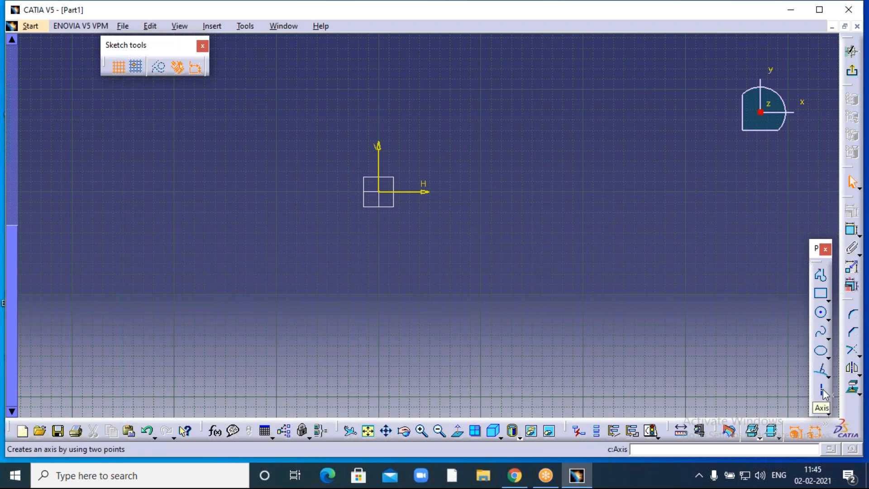
- Draw a horizontal axis from the sketch origin along the positive H direction
click(822, 392)
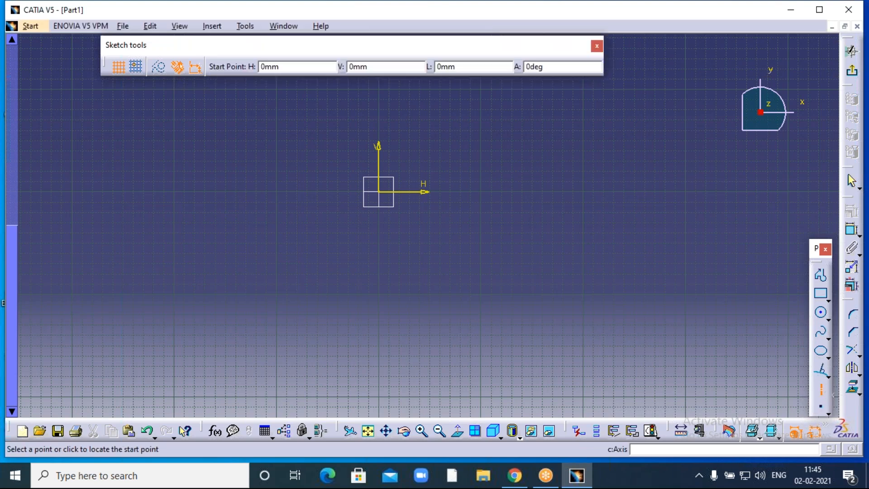
click(384, 192)
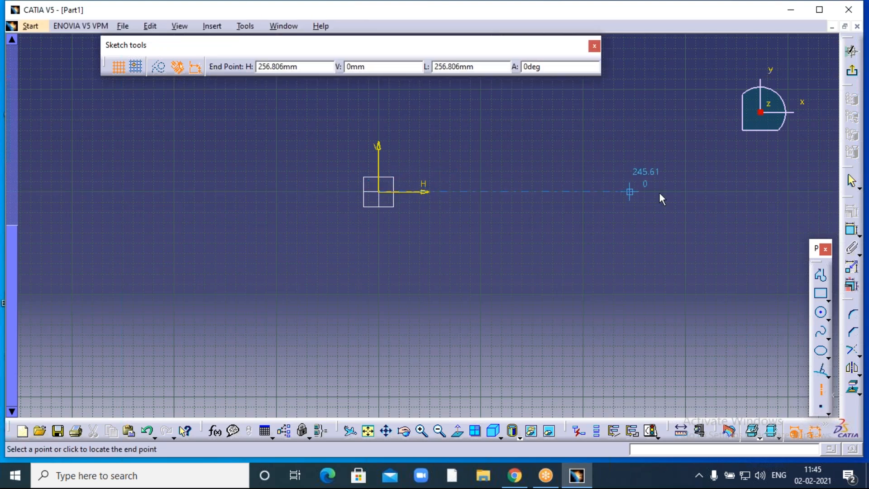
click(710, 192)
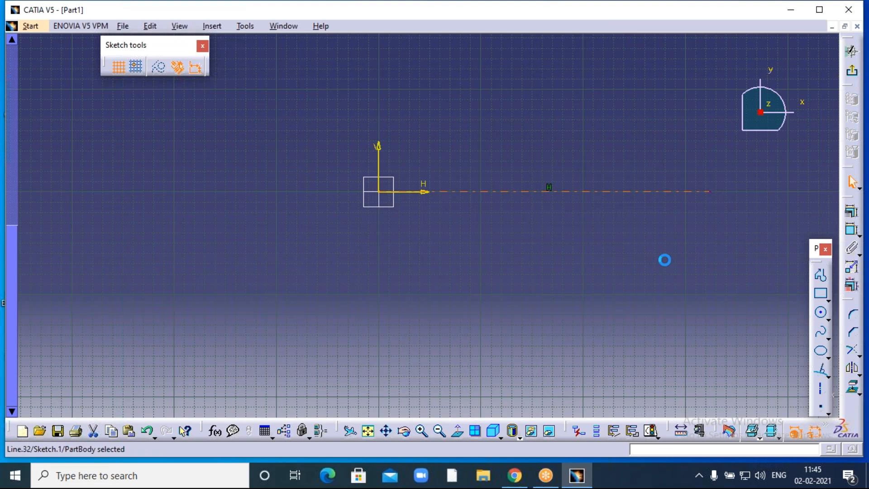
click(572, 180)
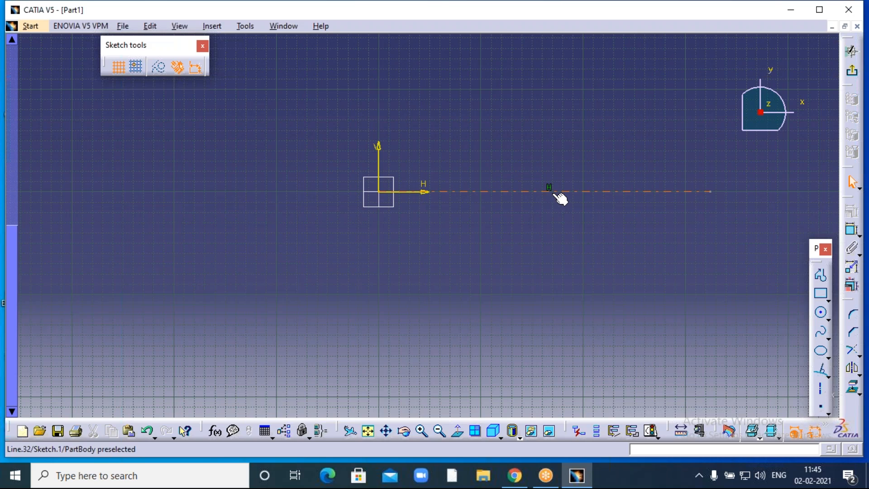
click(420, 427)
middle_drag(514, 243, 381, 288)
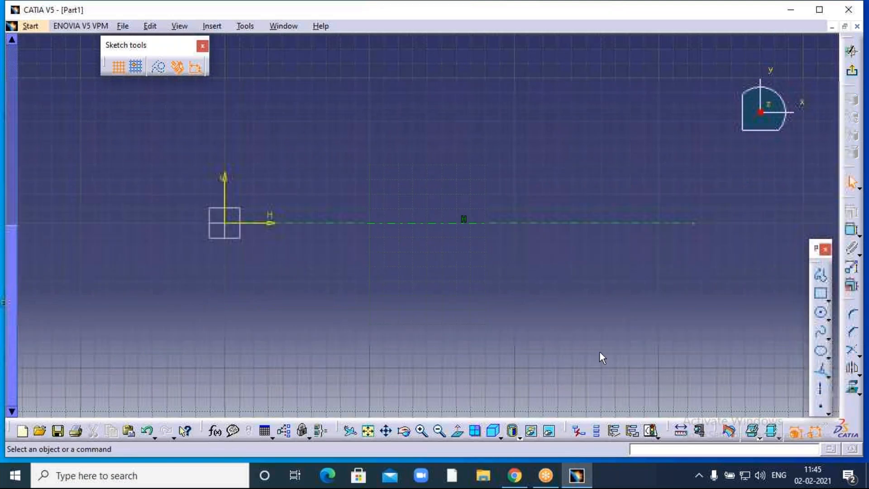
- Draw a vertical axis from the sketch origin along the negative V direction
click(822, 390)
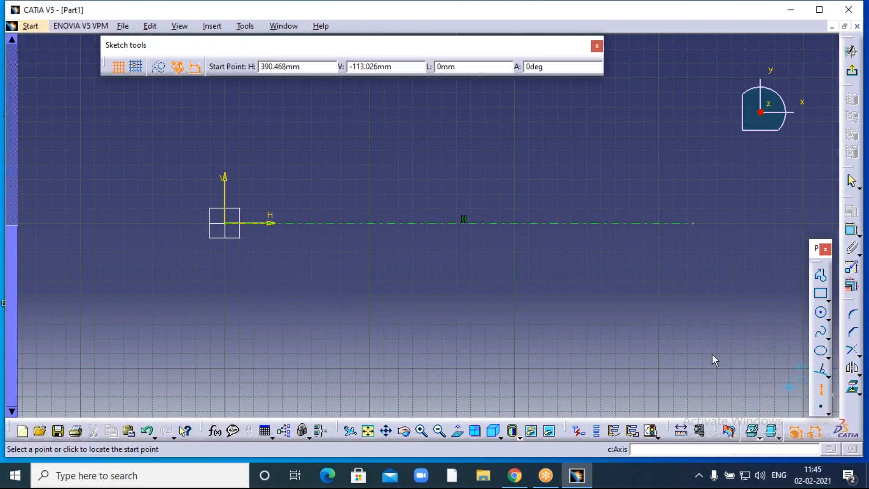
click(228, 229)
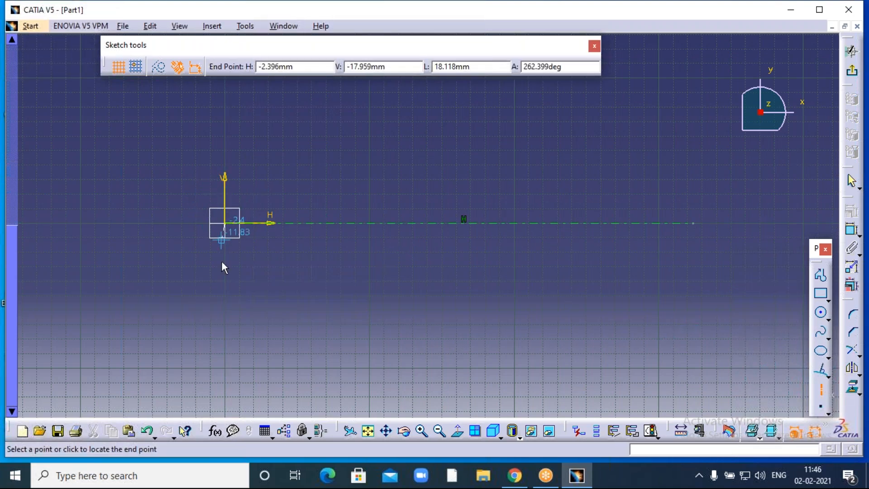
click(223, 376)
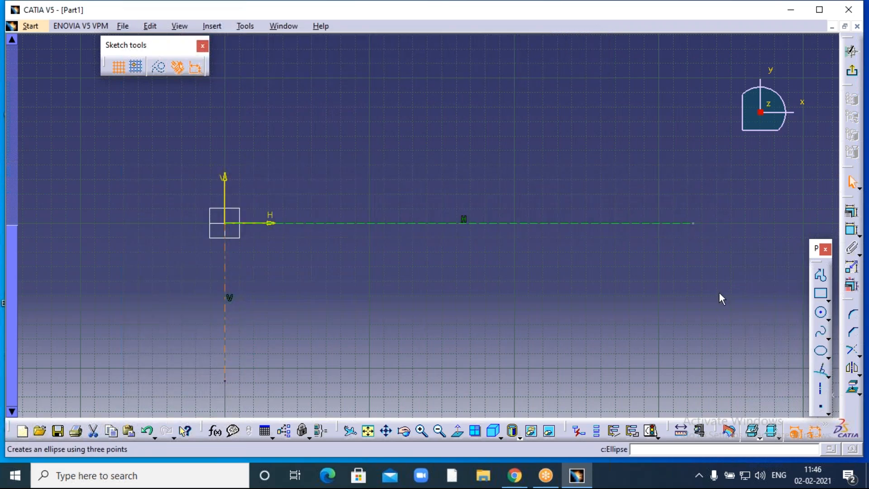
- Draw a free horizontal axis above the first one, starting away from the V axis and parallel to H
click(822, 391)
click(421, 162)
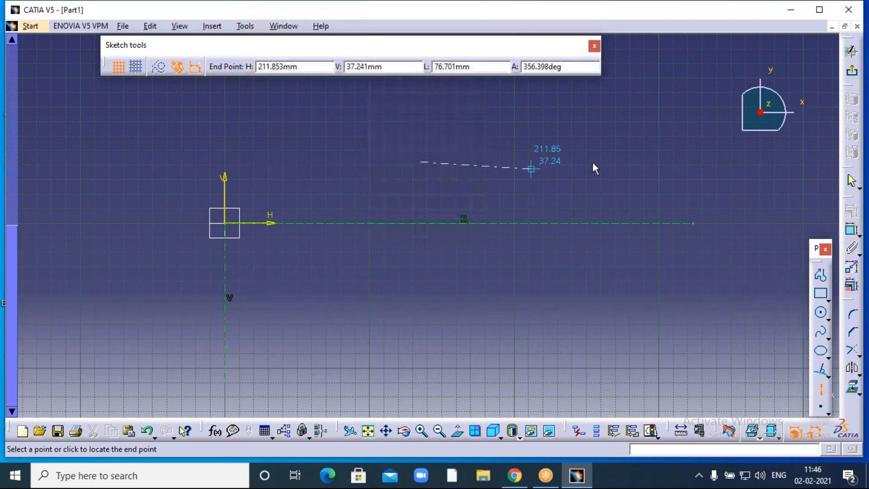
click(633, 161)
- Draw a short free vertical axis above the H direction, between the V axis and the upper horizontal axis
click(824, 375)
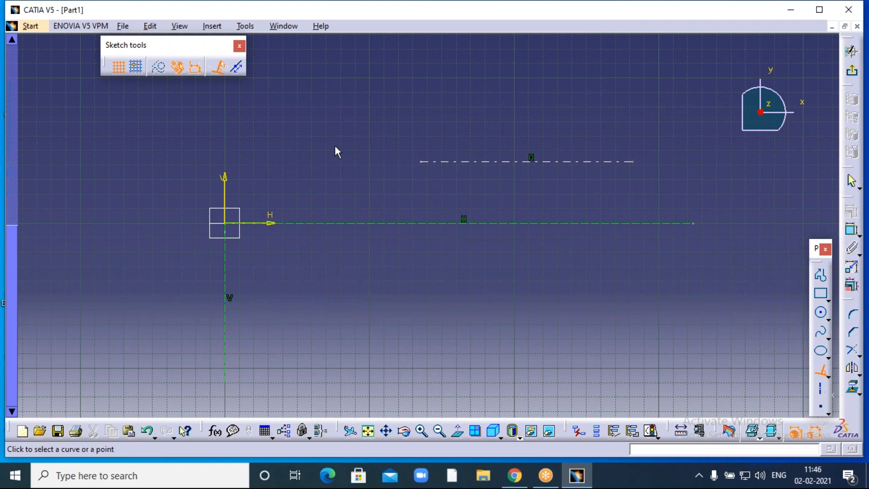
click(821, 390)
click(333, 107)
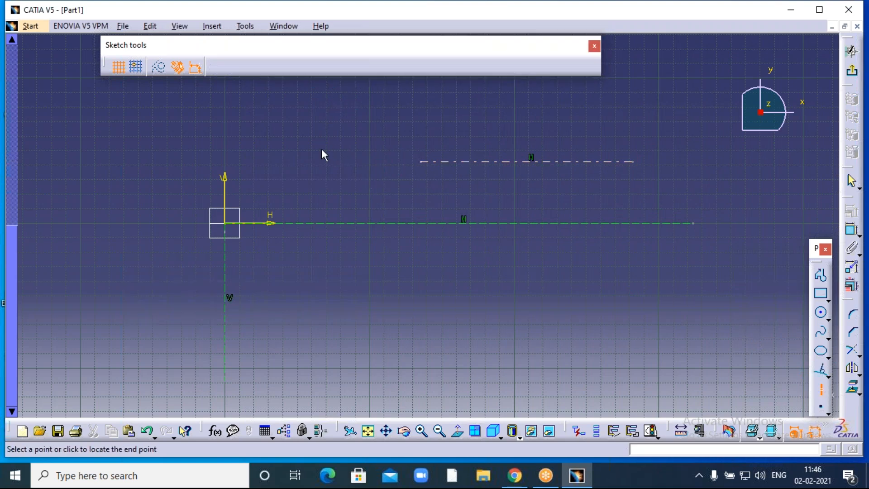
click(334, 199)
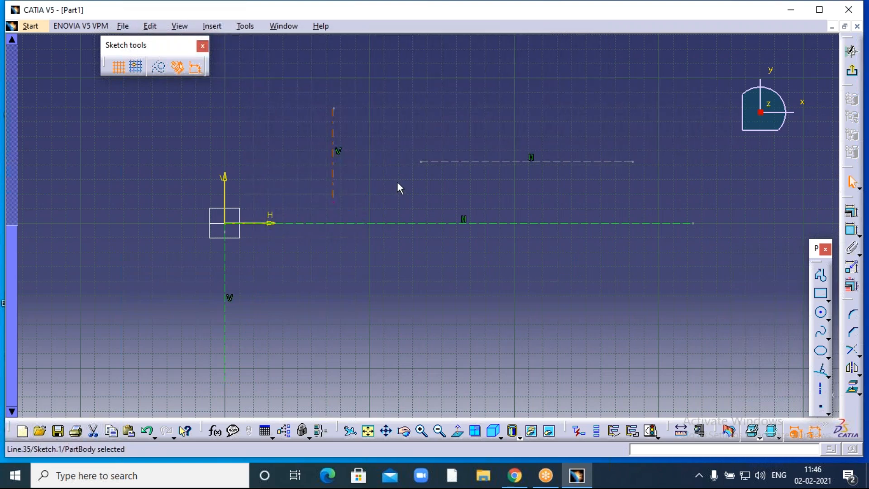
click(429, 201)
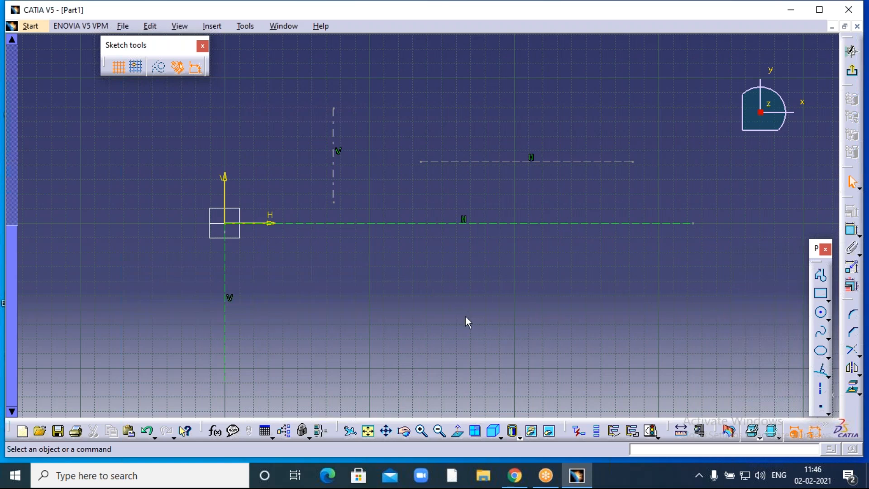
- Delete all four axes to clear the sketch
mouse_move(172, 93)
mouse_down()
mouse_move(500, 285)
mouse_move(649, 344)
mouse_up()
drag(700, 382, 702, 399)
key(Delete)
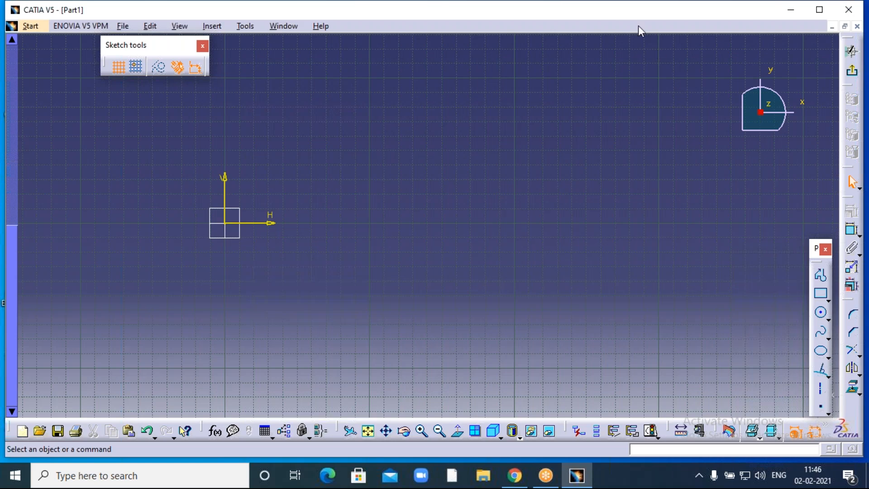
click(618, 22)
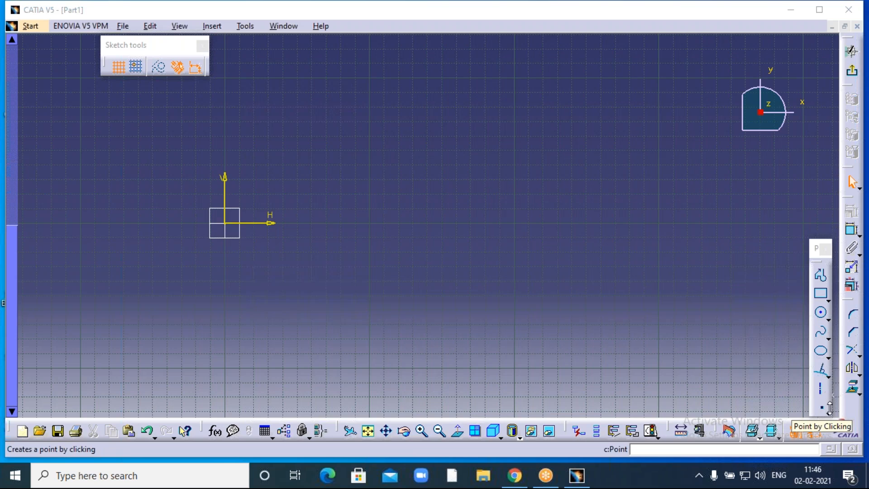
click(830, 408)
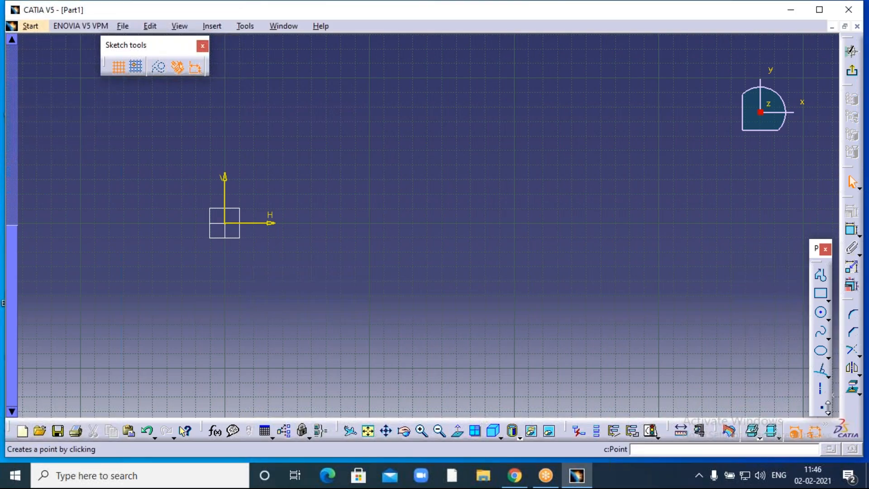
click(828, 407)
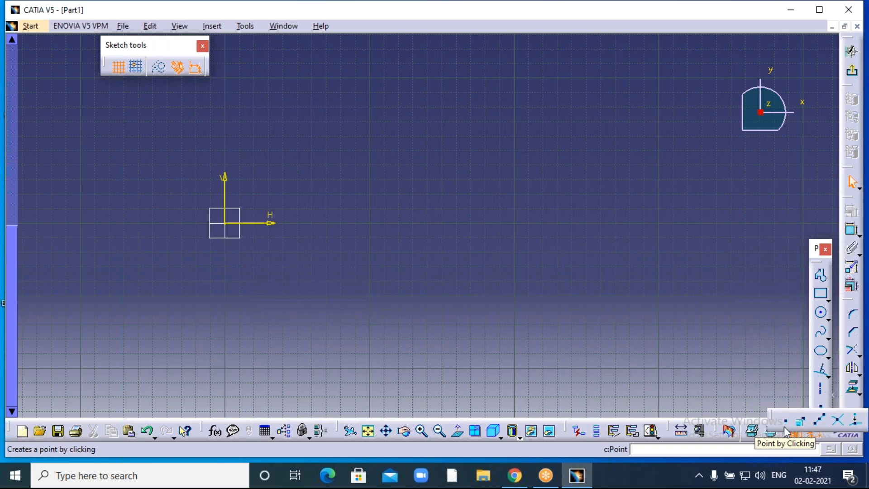
click(614, 18)
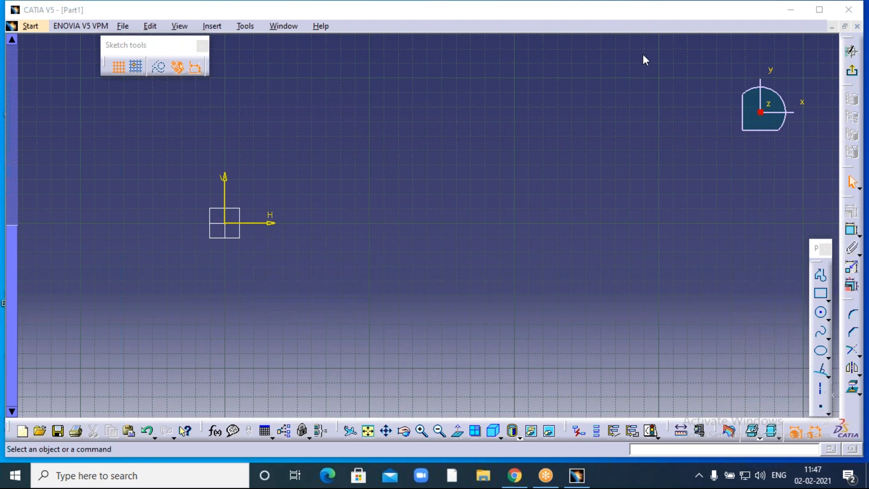
- Place four scattered freehand points in the positive H, positive V quadrant with the Point by Clicking tool
click(823, 409)
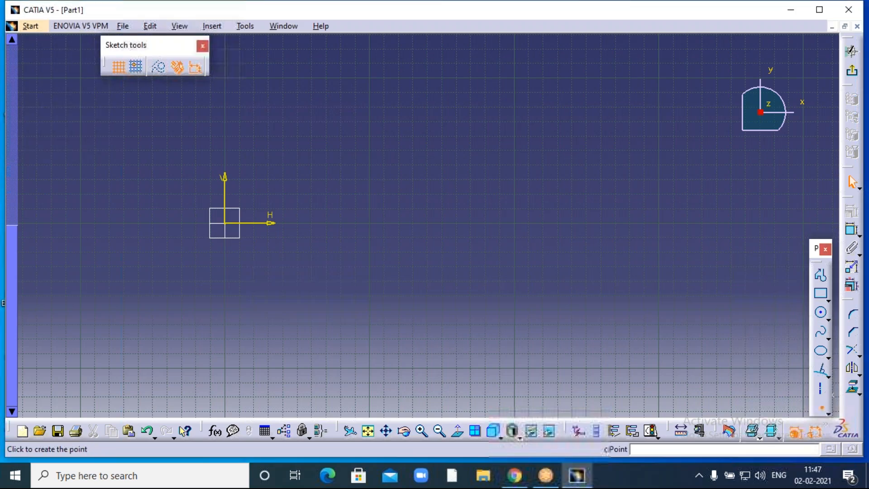
click(299, 124)
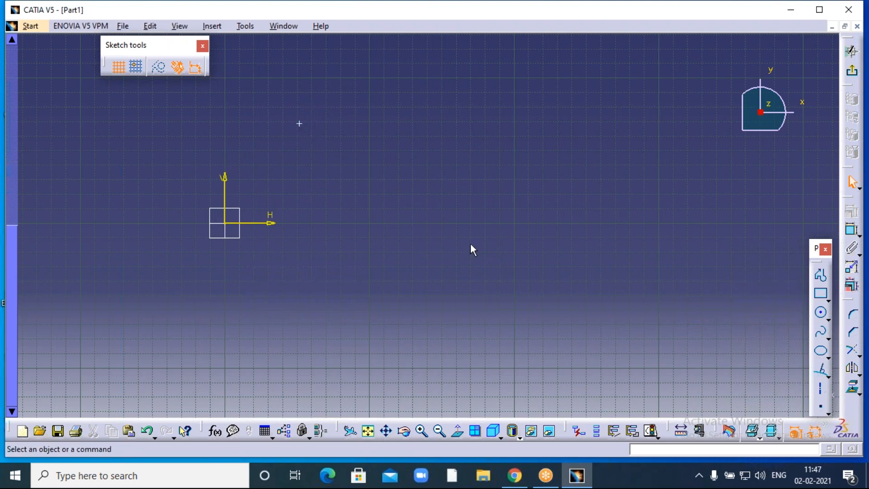
click(821, 408)
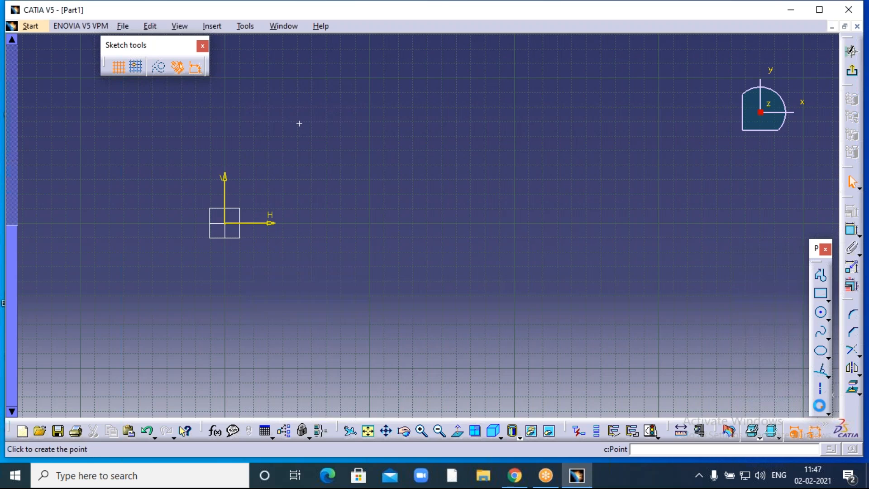
click(329, 178)
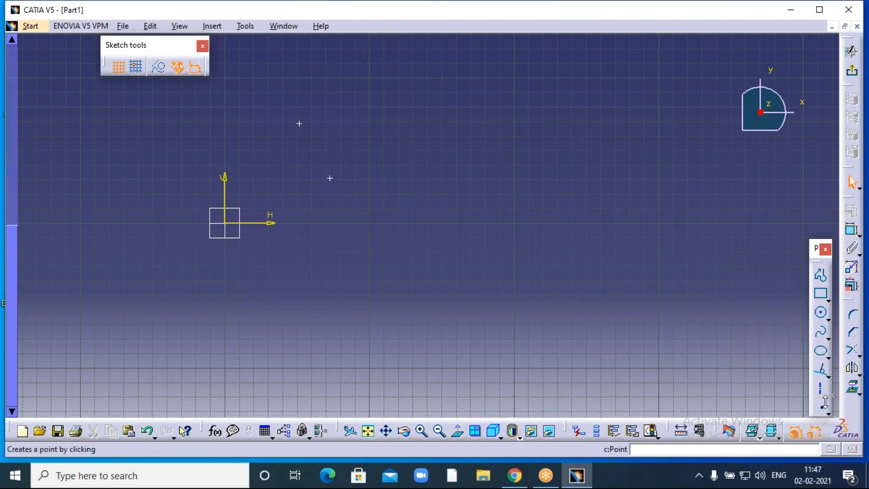
click(822, 408)
click(380, 132)
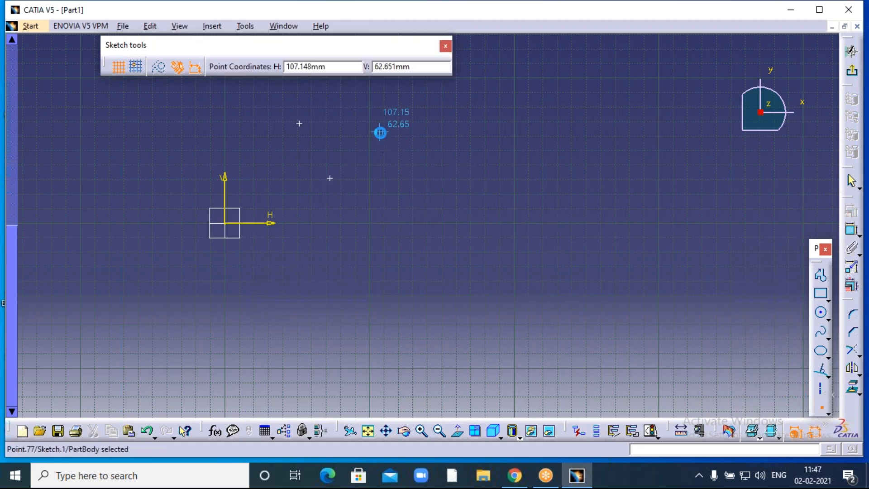
click(466, 186)
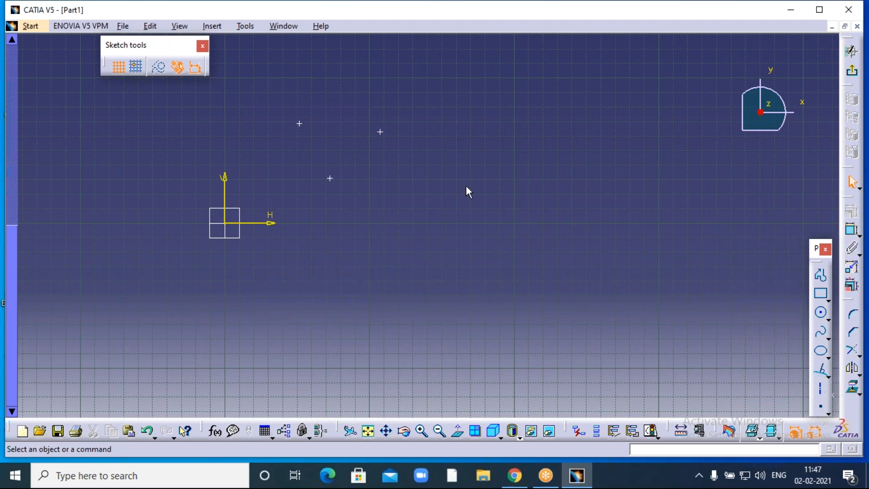
click(821, 408)
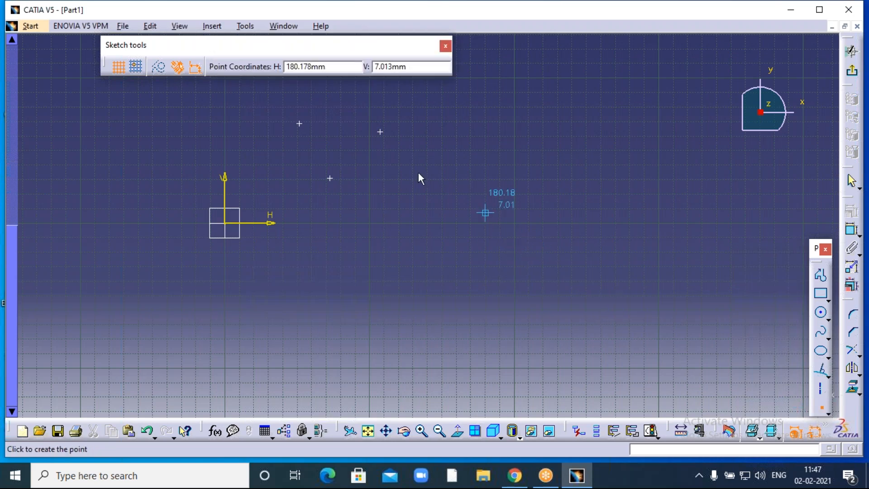
click(407, 167)
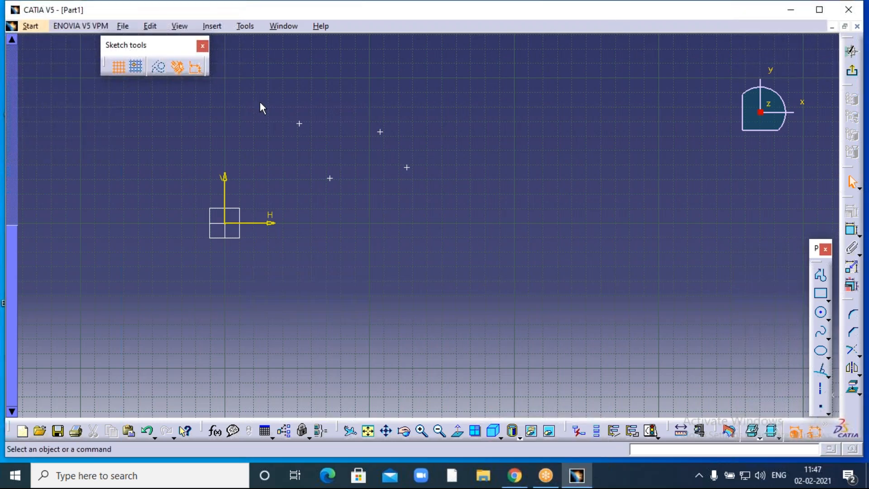
- Delete the four freehand points from the sketch
mouse_move(259, 97)
mouse_down()
mouse_move(411, 204)
mouse_move(436, 212)
mouse_up()
key(Delete)
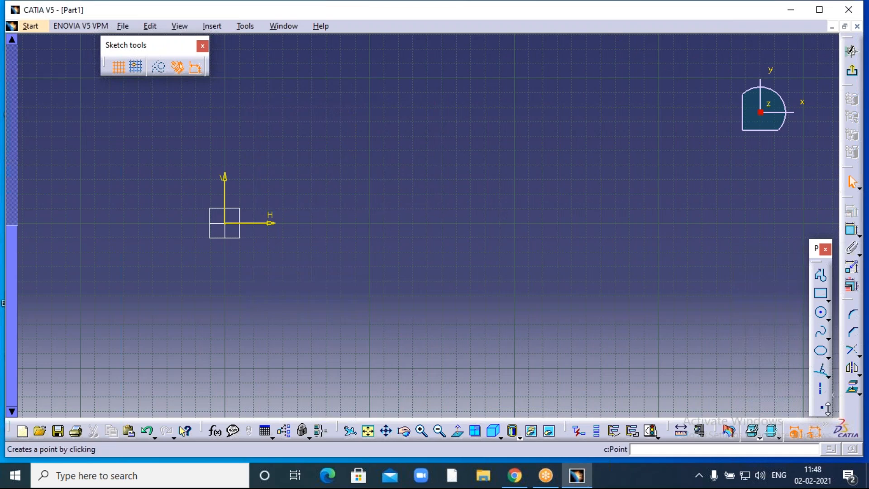
- Create a point by Cartesian coordinates at H 100 mm and V 100 mm
click(828, 413)
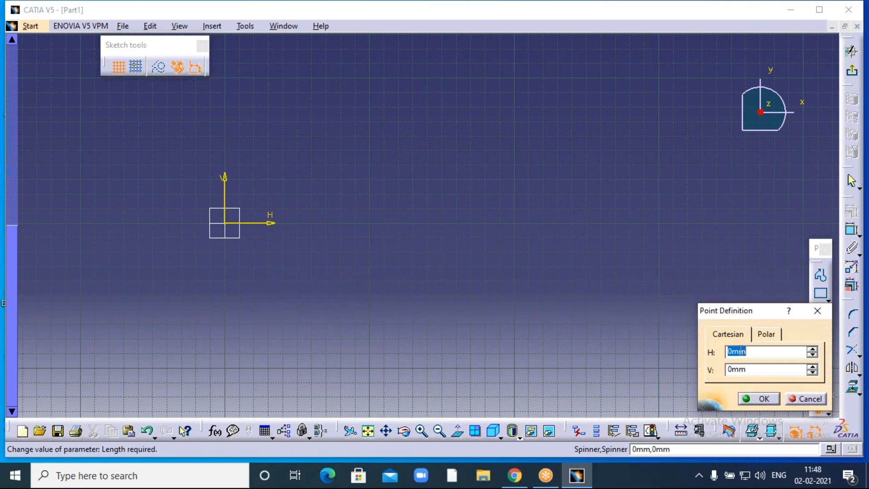
text(100)
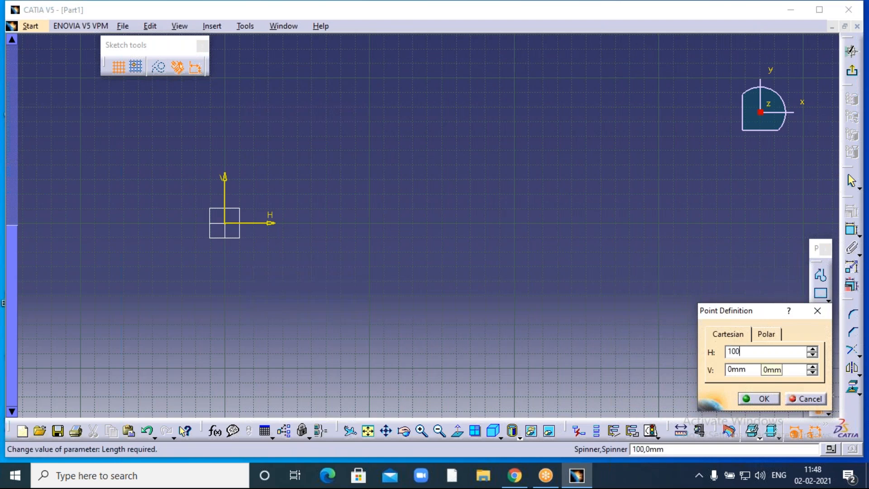
key(Tab)
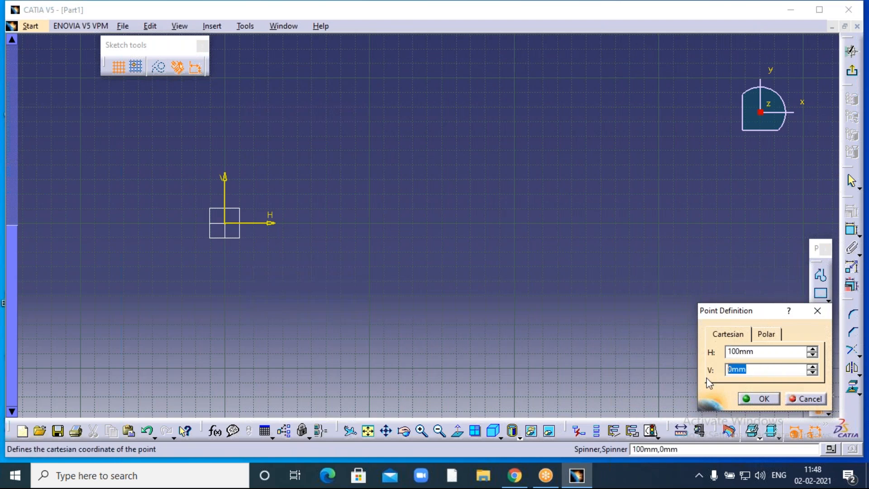
text(100)
key(Return)
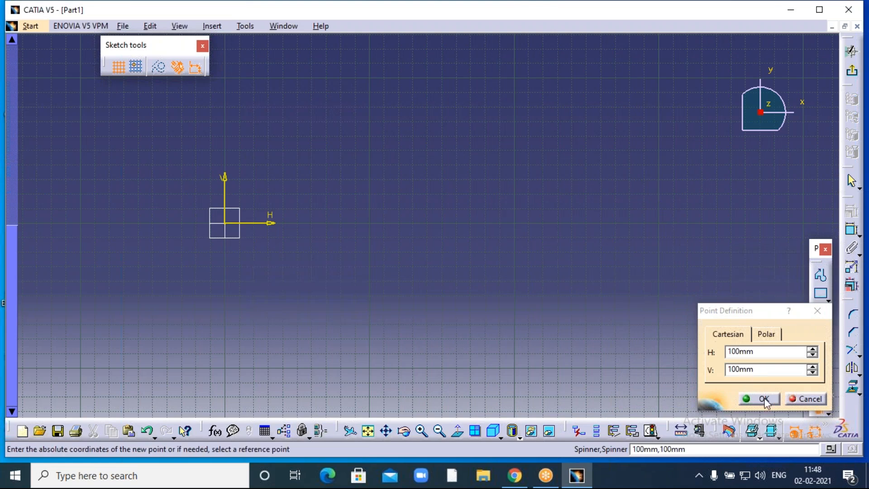
click(765, 400)
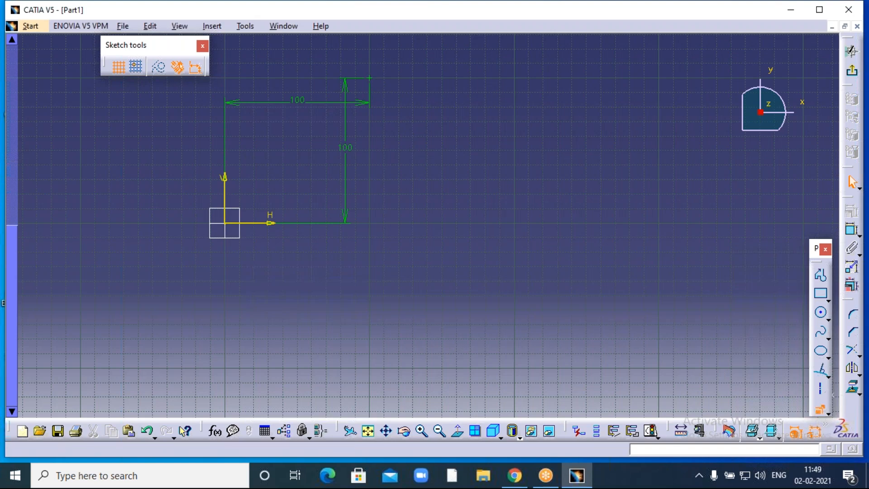
- Create a second point by Cartesian coordinates at H 50 mm and V 30 mm
click(820, 409)
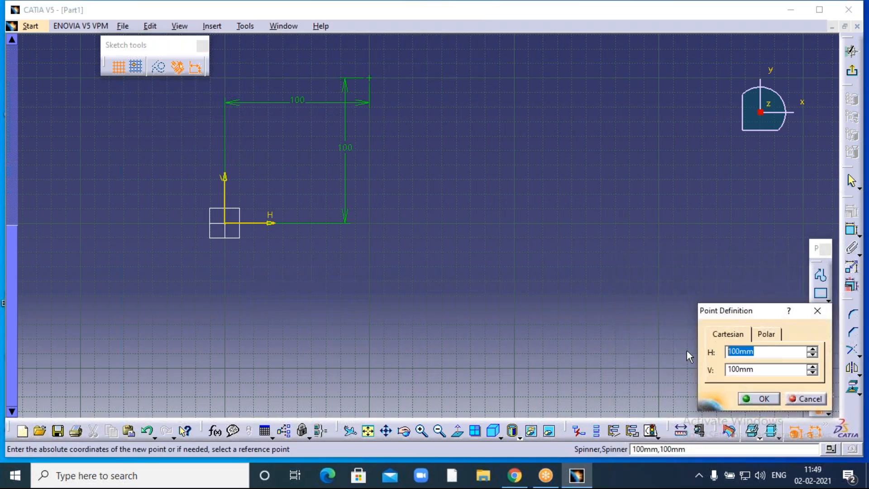
text(50)
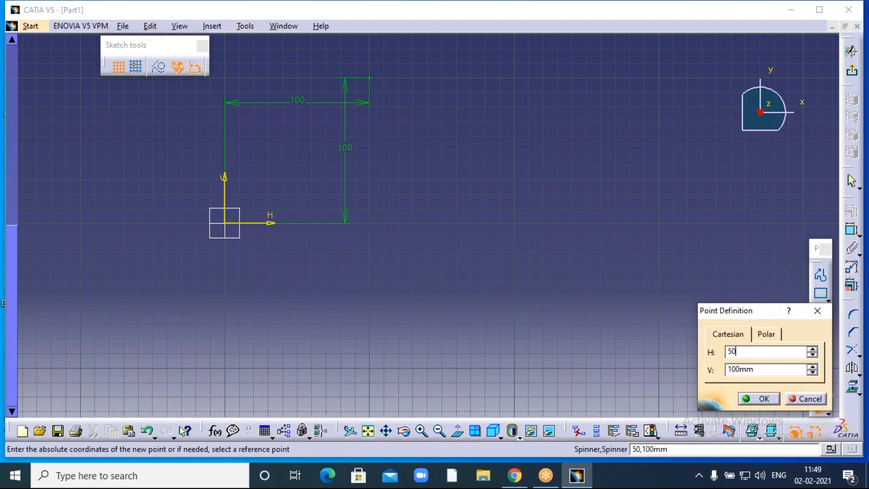
double_click(760, 369)
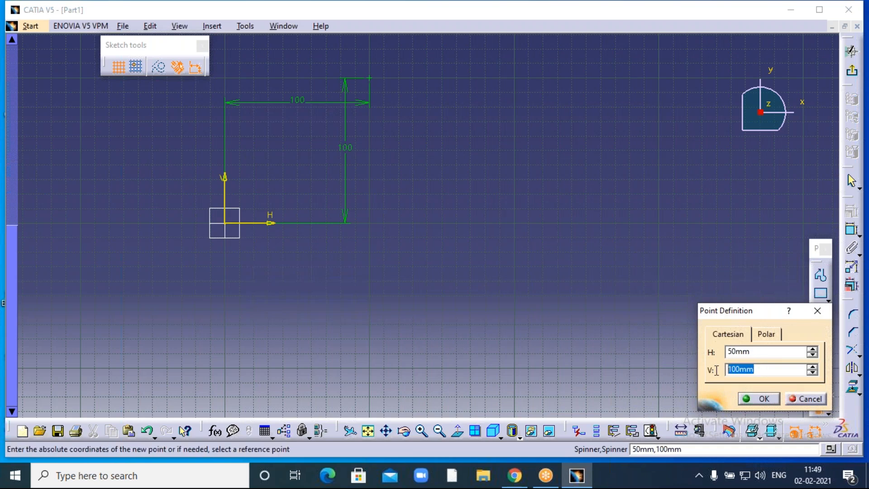
text(30)
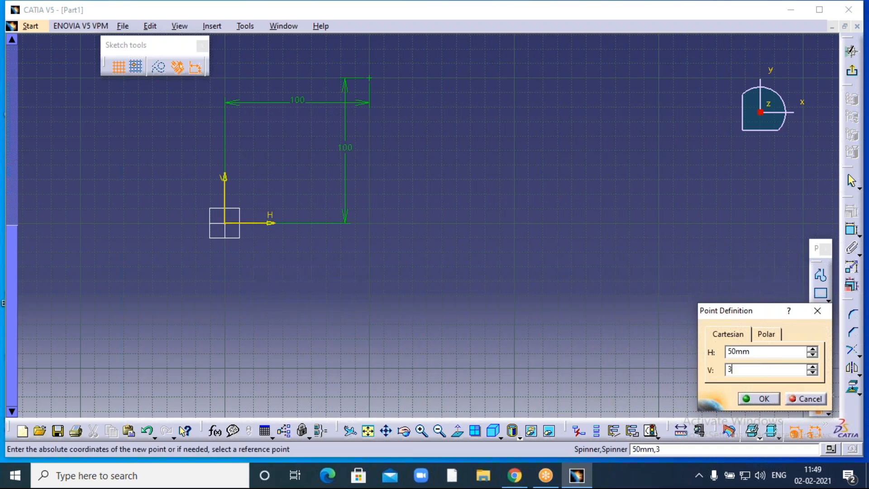
click(649, 283)
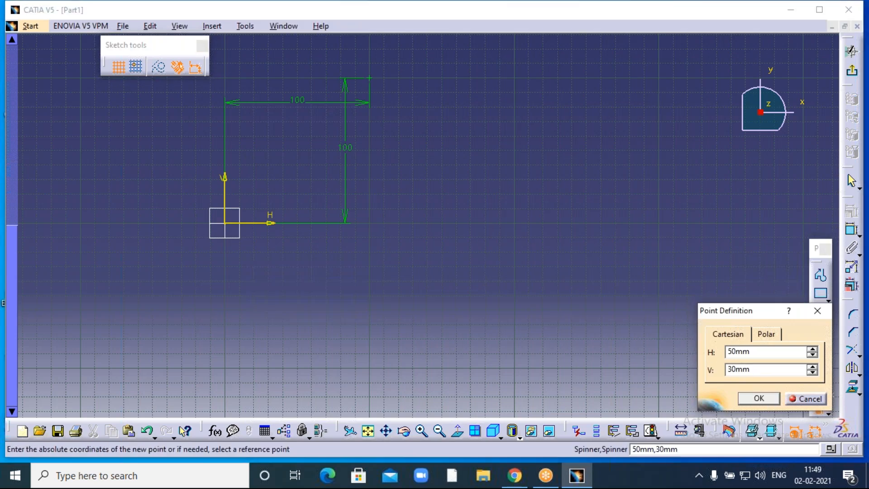
click(765, 399)
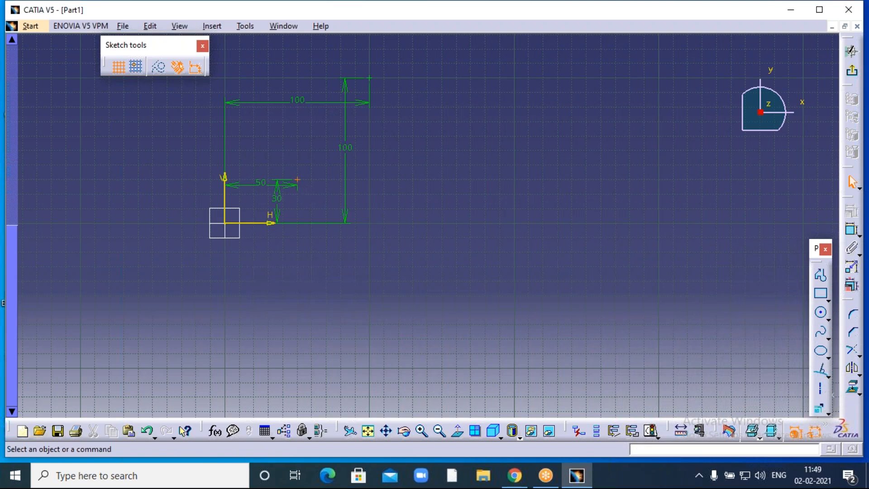
- Delete the two dimensioned points and all their dimensions from the sketch
click(422, 431)
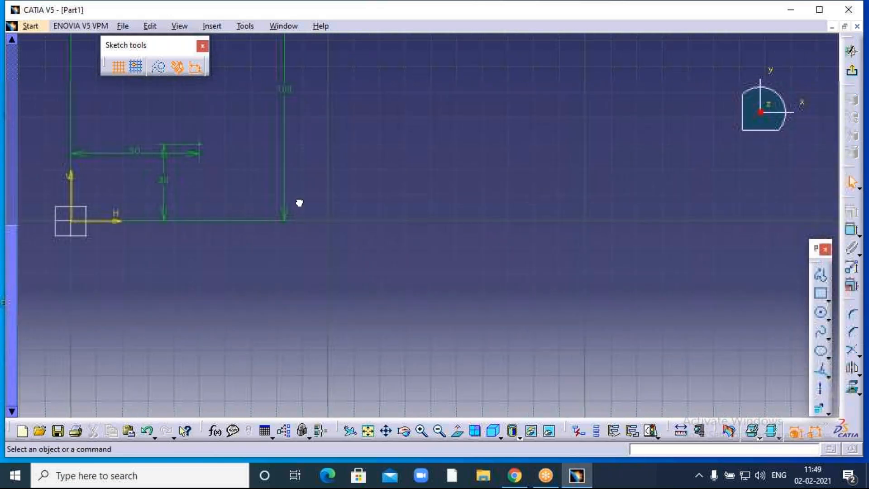
mouse_move(260, 150)
middle_down()
mouse_move(305, 183)
mouse_move(405, 226)
mouse_move(480, 242)
middle_up()
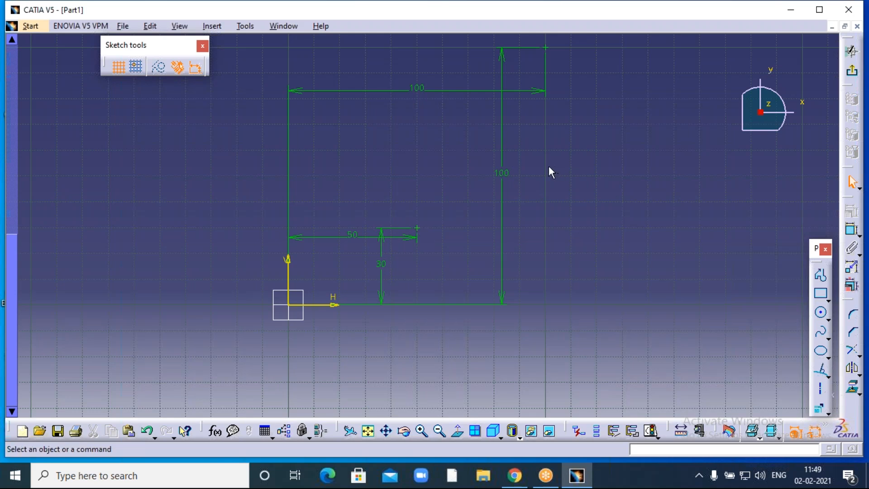
click(439, 431)
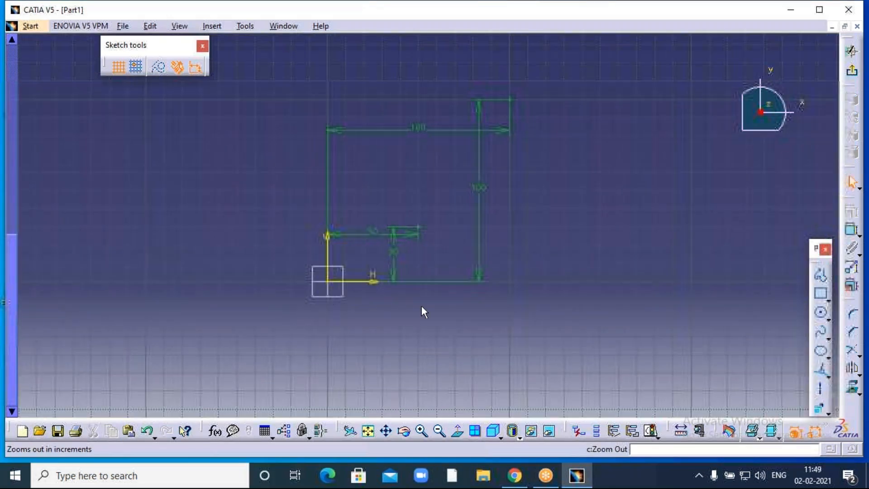
drag(292, 51, 507, 307)
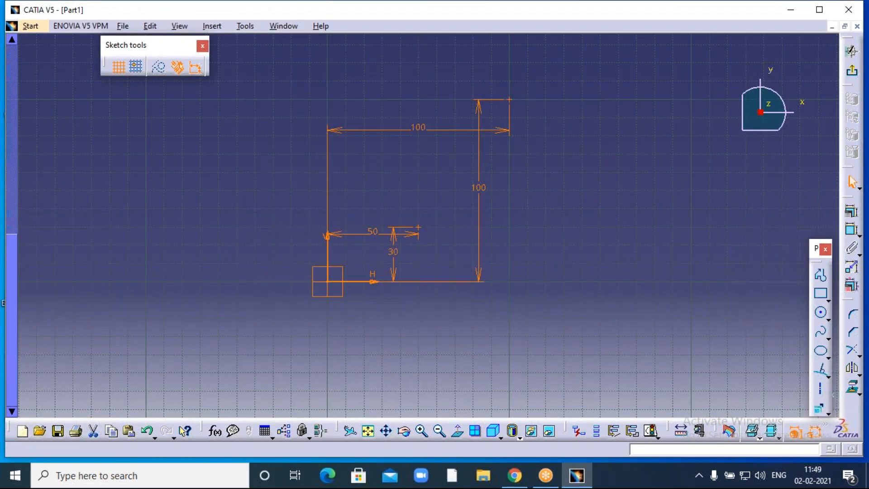
key(Delete)
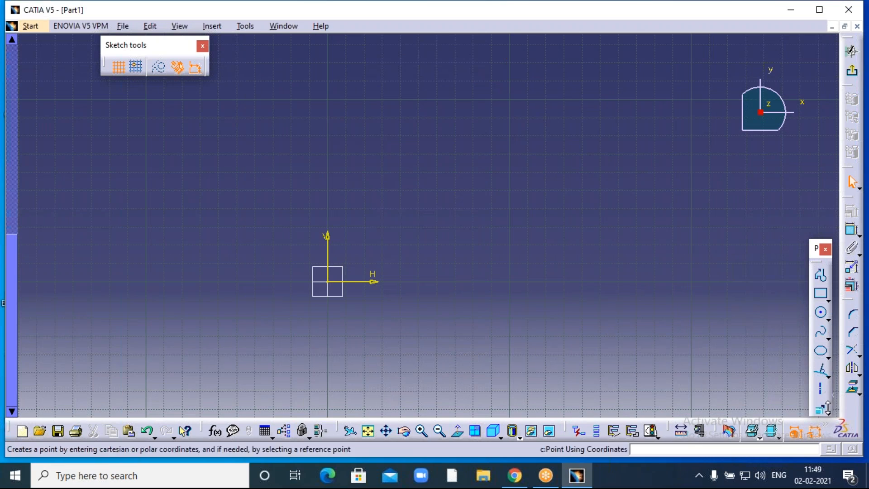
- Sketch an inclined line about 143 mm long with the Profile tool, rising from about H 44 mm, V 19 mm
click(828, 412)
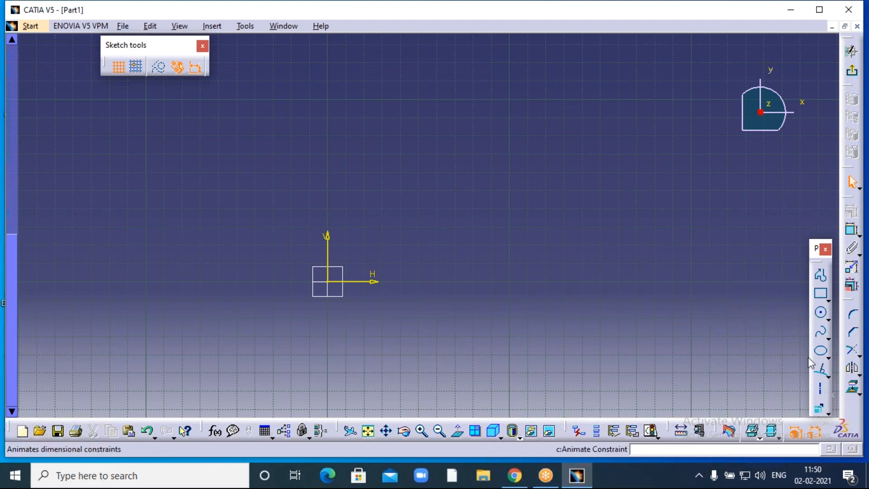
click(820, 275)
click(407, 246)
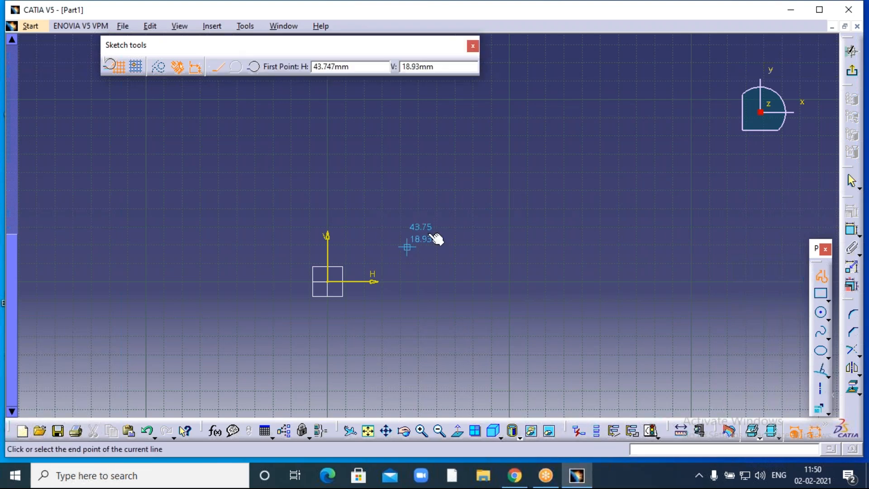
double_click(628, 110)
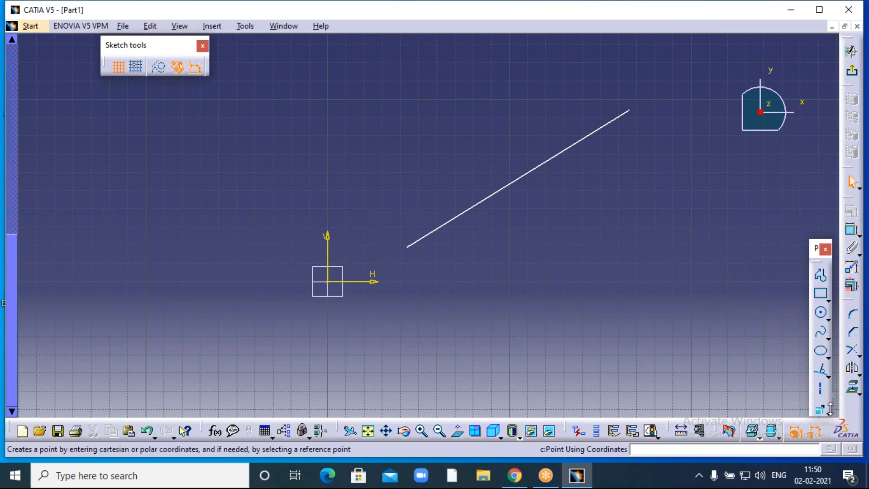
- Start equidistant points on the inclined line and set the number of new points to 9
click(830, 413)
click(821, 423)
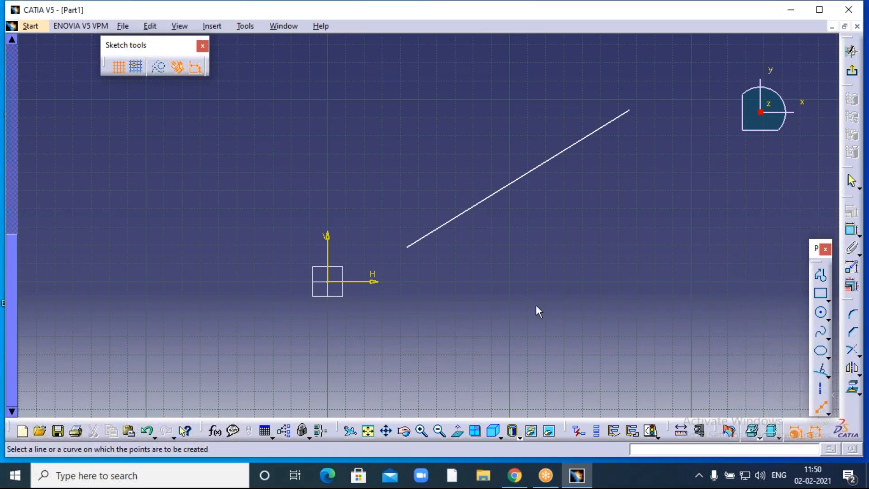
click(453, 221)
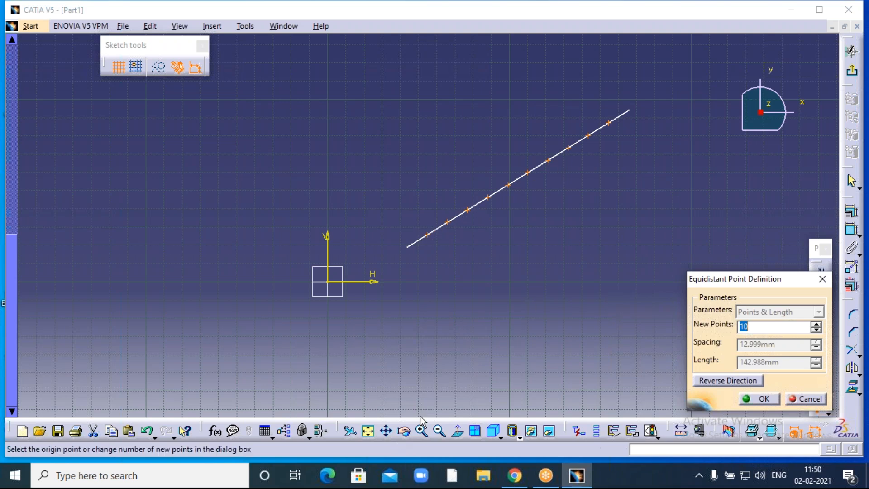
click(422, 431)
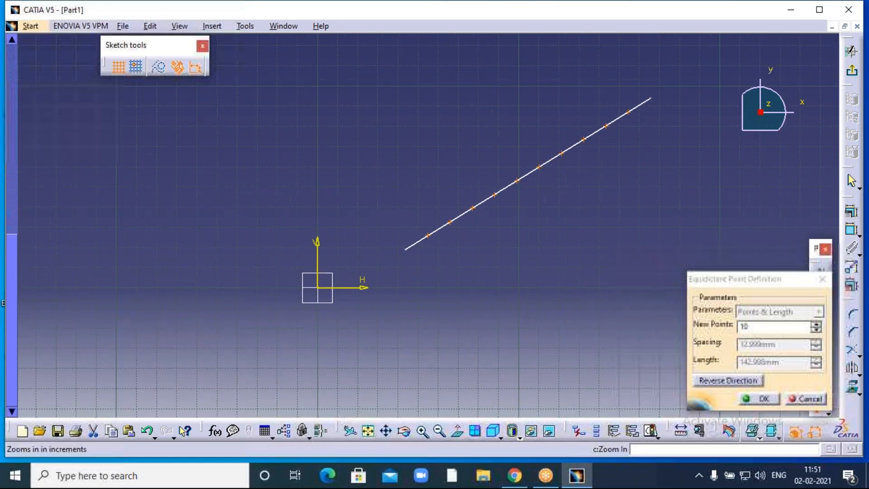
middle_drag(576, 242, 452, 314)
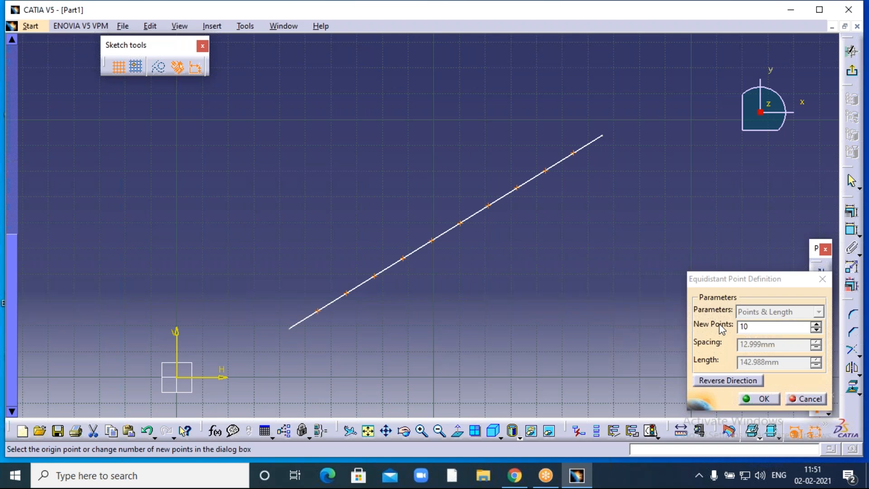
double_click(754, 328)
text(9)
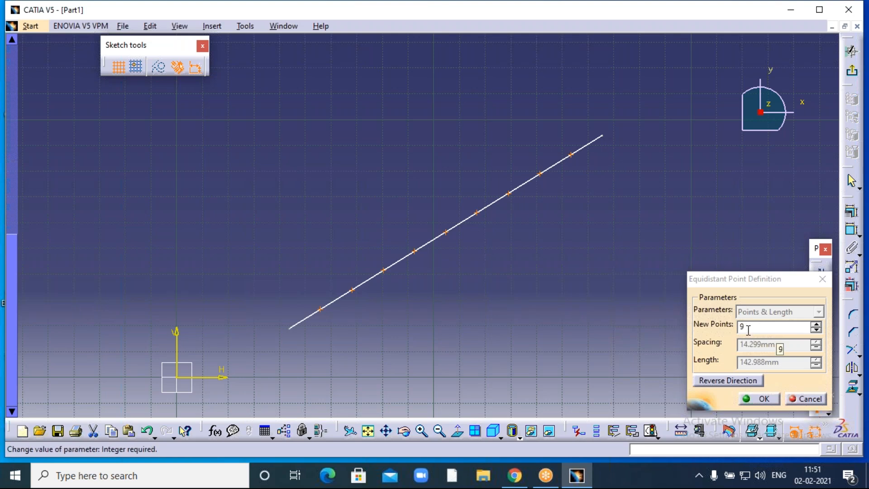
- Reverse the point direction off the line and back onto it, and create the nine equidistant points
click(718, 381)
mouse_move(366, 357)
middle_down()
mouse_move(427, 304)
mouse_move(436, 254)
middle_up()
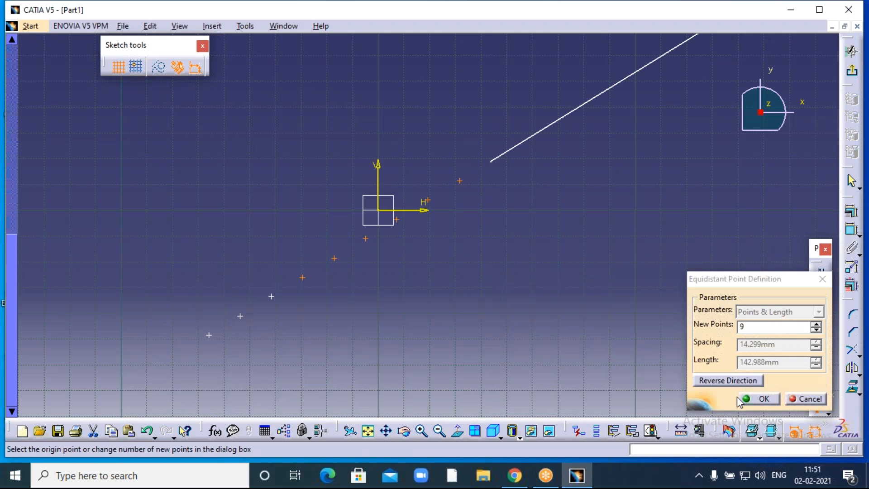
click(709, 383)
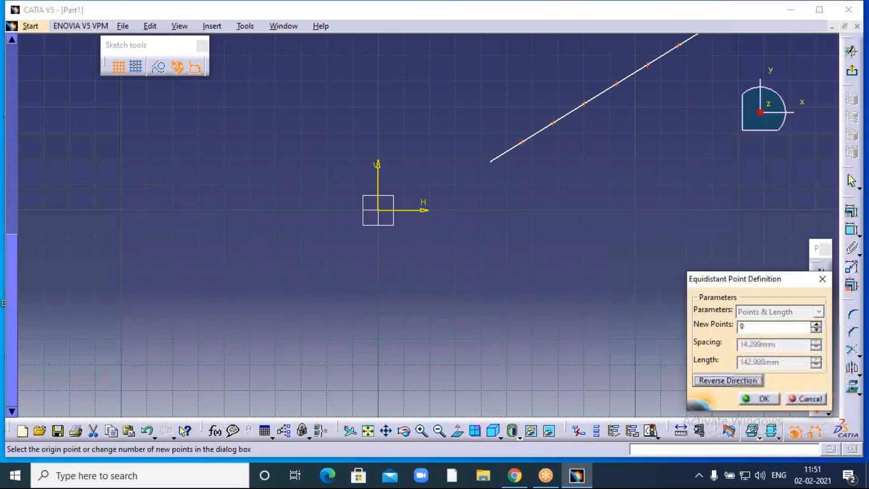
middle_drag(509, 264, 327, 400)
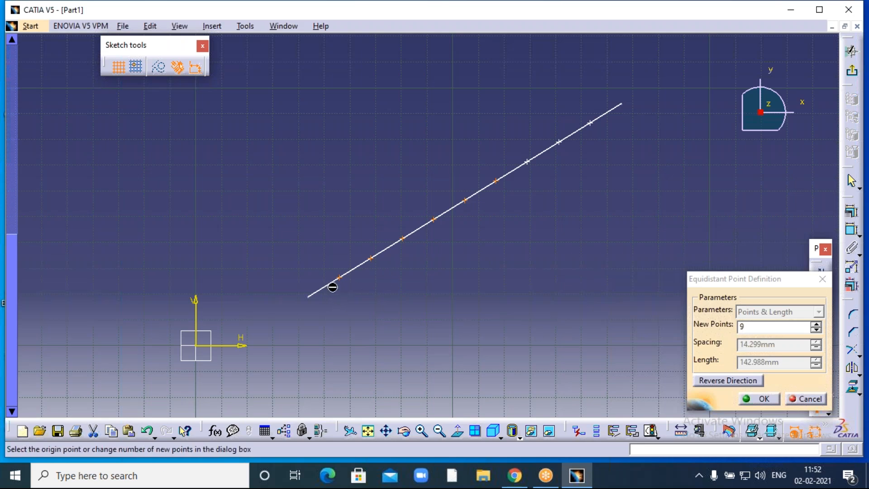
click(760, 399)
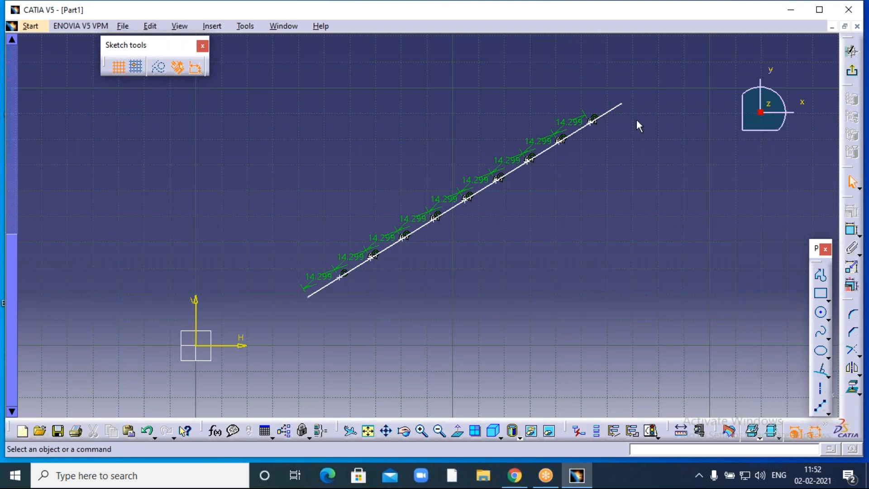
click(617, 18)
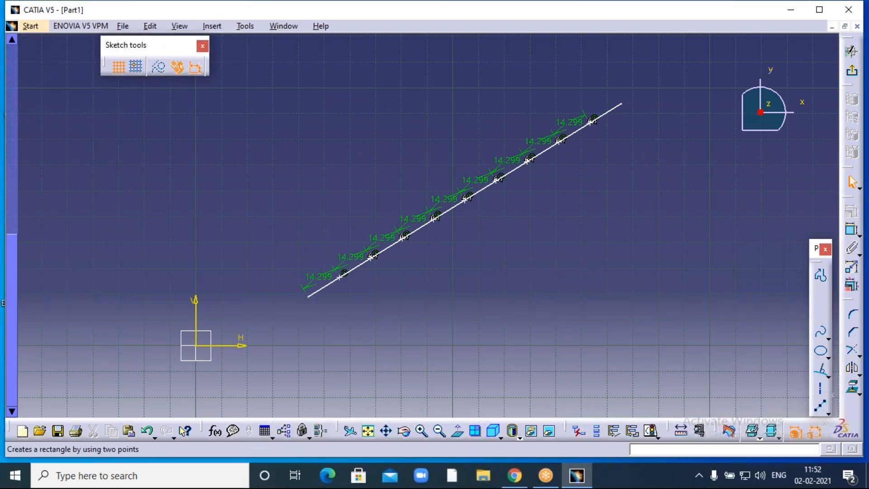
- Sketch a horizontal line about 114 mm long below the inclined line with the Profile tool
click(821, 275)
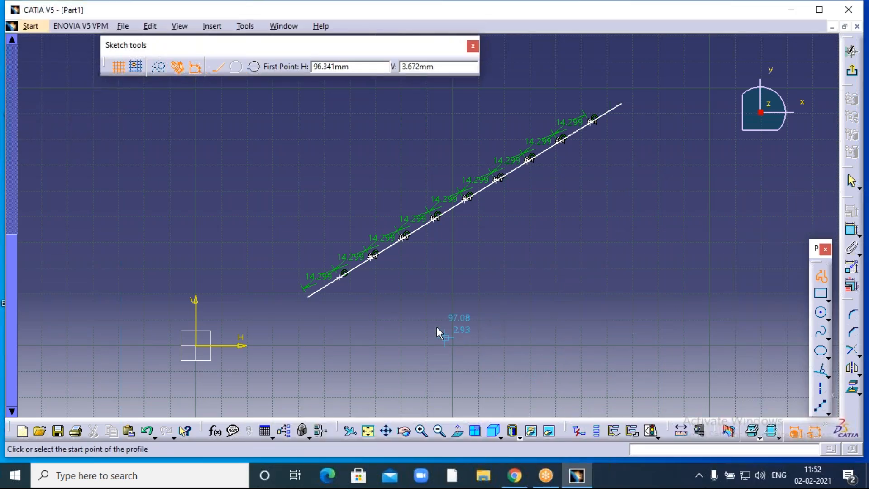
click(427, 304)
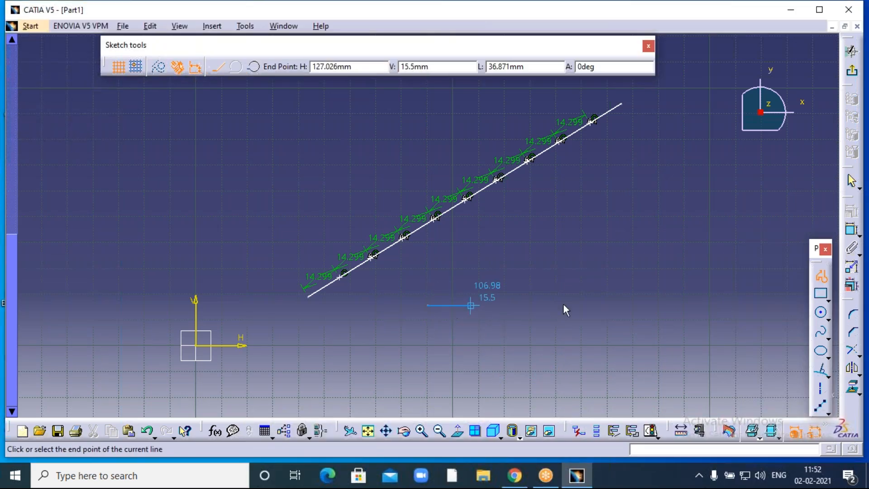
click(722, 306)
key(Escape)
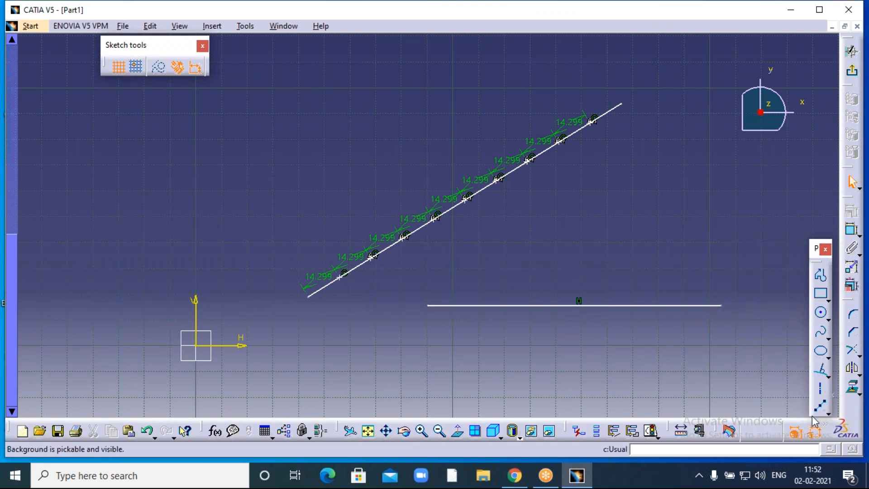
- Create 4 equidistant points along the horizontal line
middle_drag(607, 237, 578, 186)
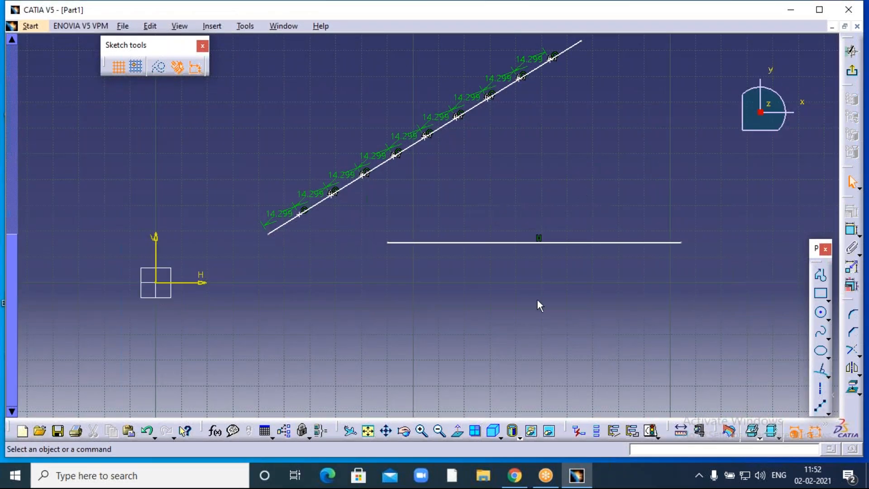
click(821, 405)
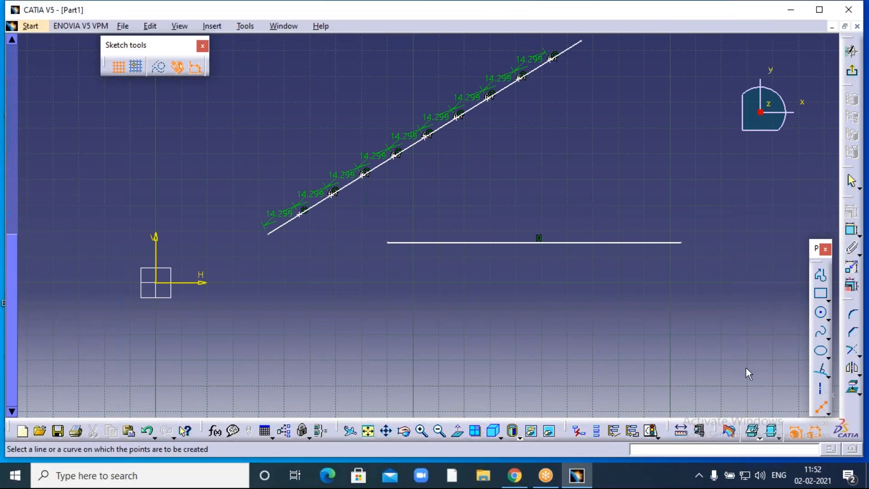
click(483, 243)
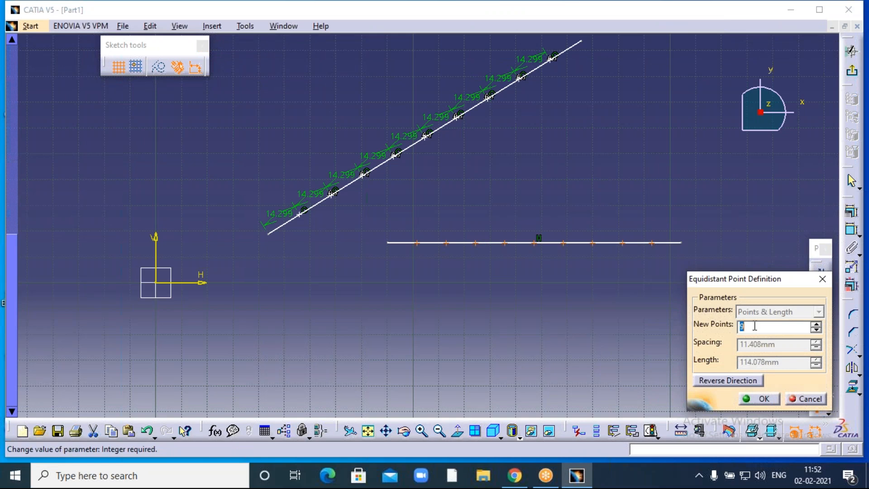
text(4)
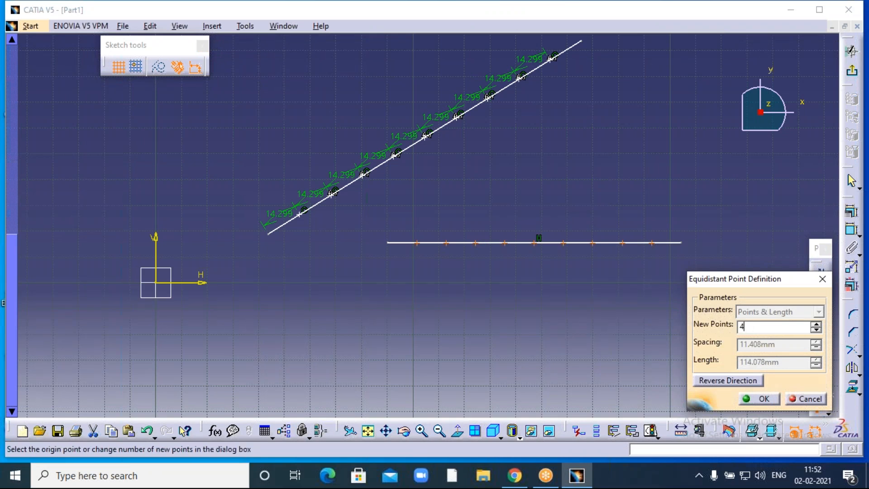
click(564, 318)
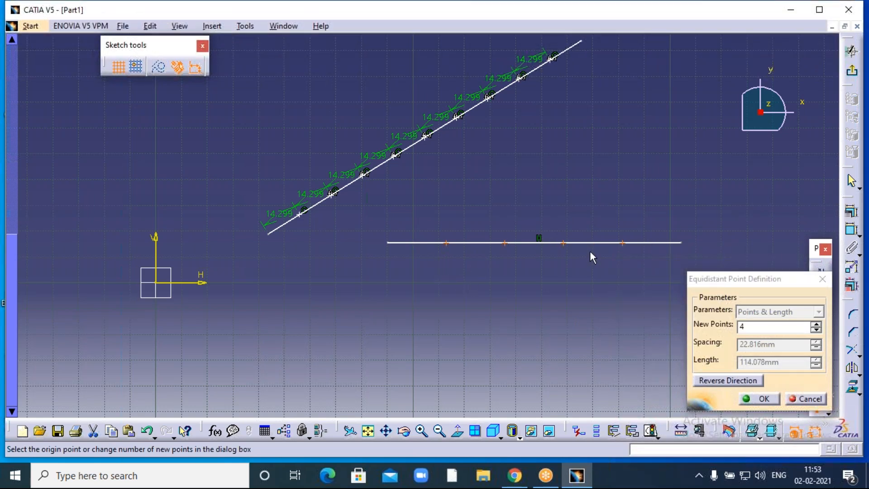
click(763, 400)
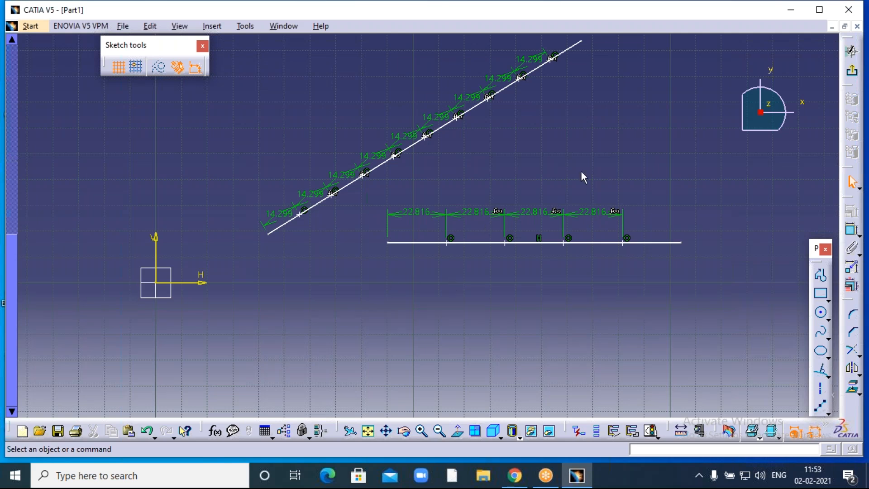
- Delete both lines together with their equidistant points and constraints
click(828, 413)
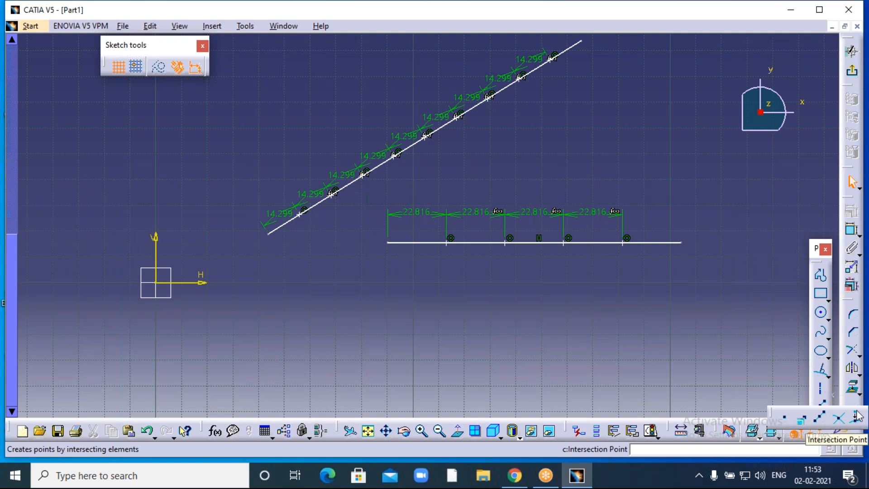
click(440, 432)
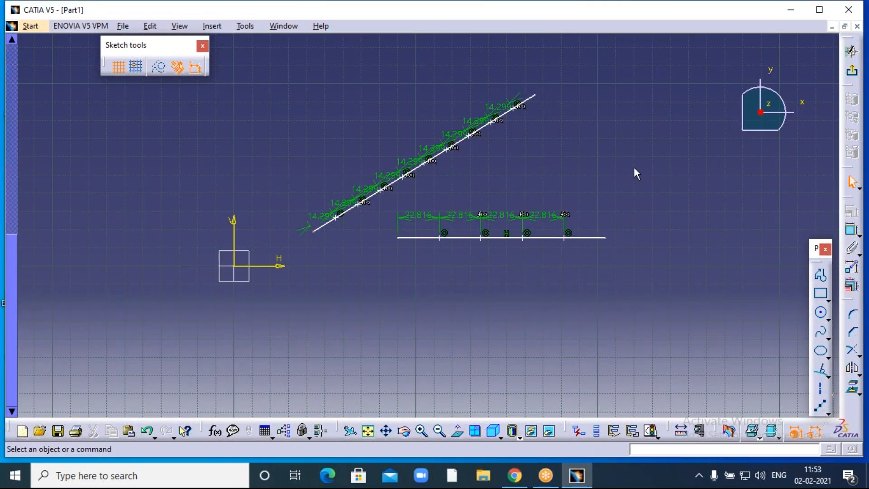
middle_drag(629, 171, 627, 195)
mouse_move(263, 86)
mouse_down()
mouse_move(481, 228)
mouse_move(652, 303)
mouse_up()
key(Delete)
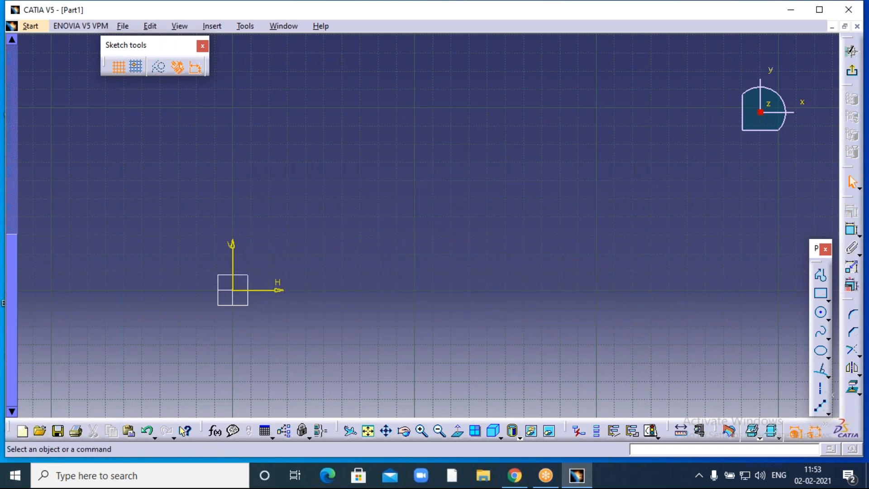
- Sketch a single inclined line with the Profile tool, sloping down to the right, above and to the right of the origin
click(828, 413)
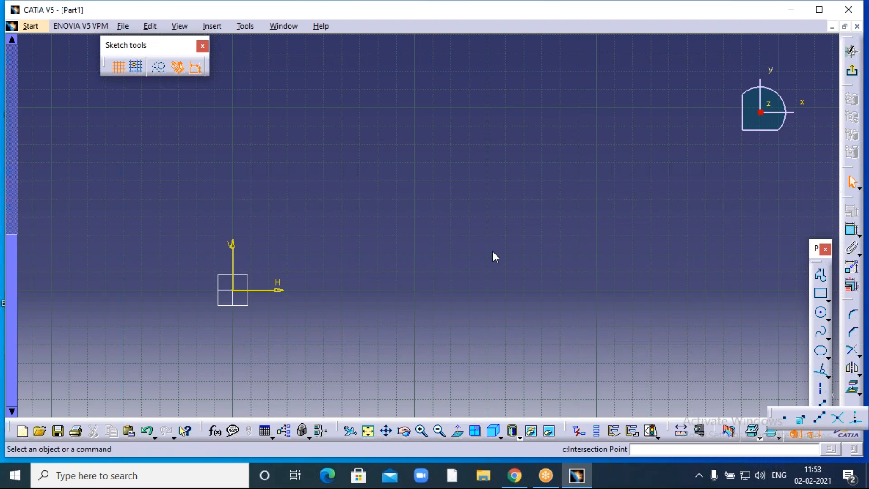
middle_drag(419, 221, 449, 228)
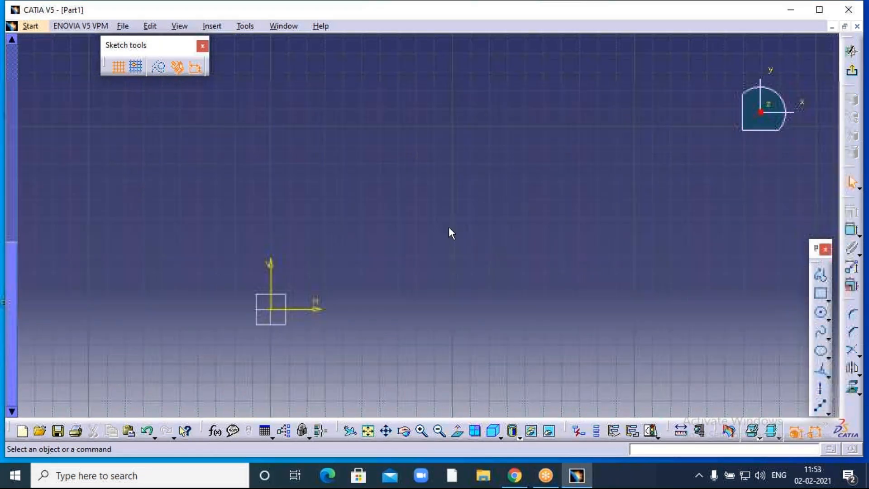
click(821, 274)
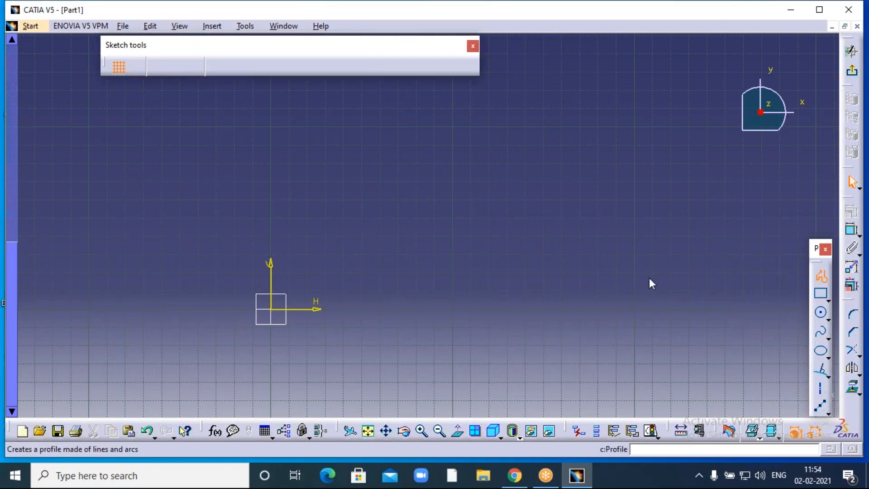
click(342, 156)
click(553, 275)
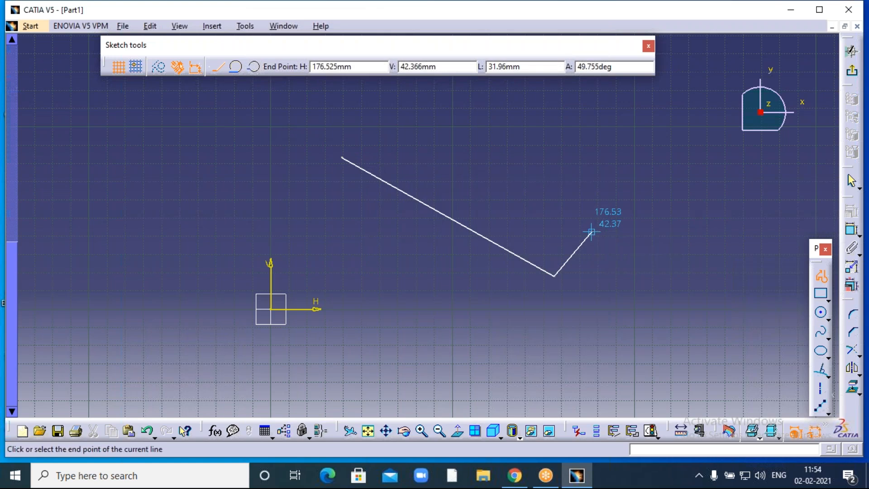
key(Escape)
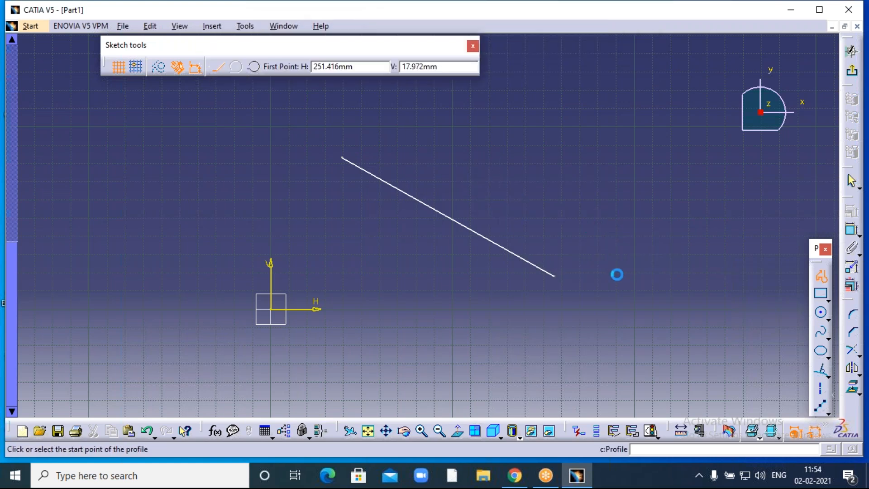
- Sketch a line rising to the right that crosses the inclined line near its middle with the Profile tool
click(382, 272)
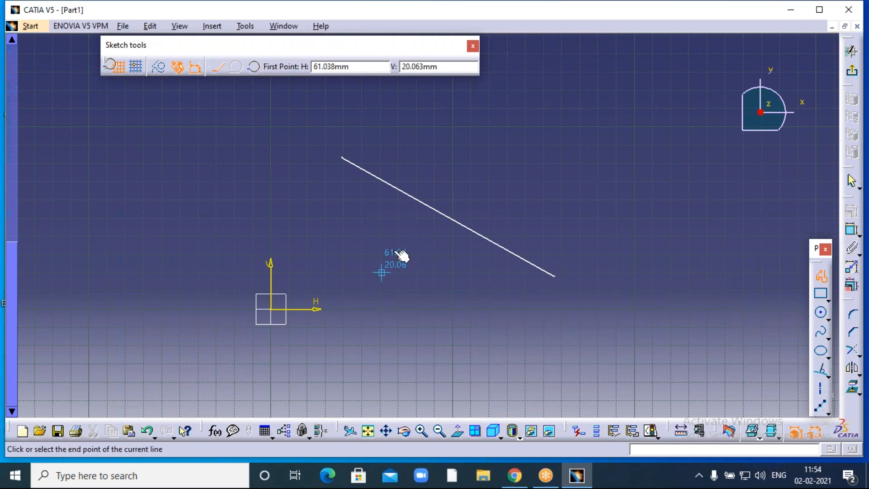
click(492, 135)
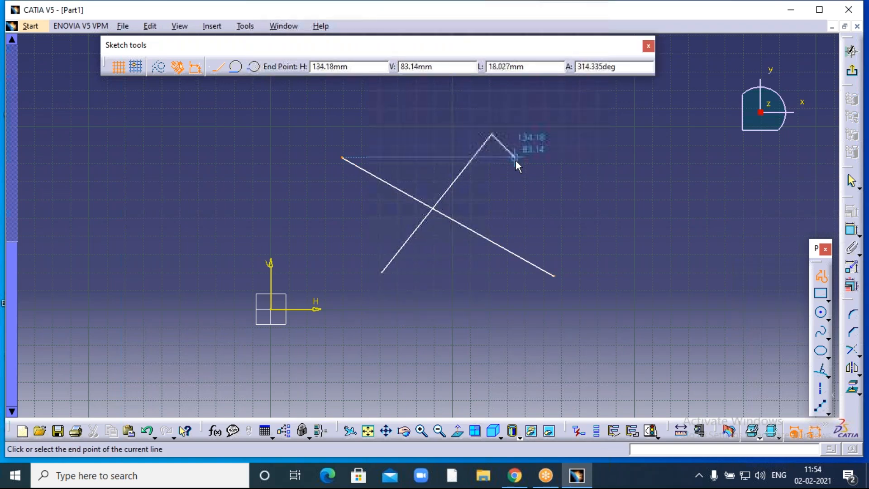
key(Escape)
- Sketch a shorter line parallel to the first crossing line, cutting the inclined line near its lower end
click(820, 276)
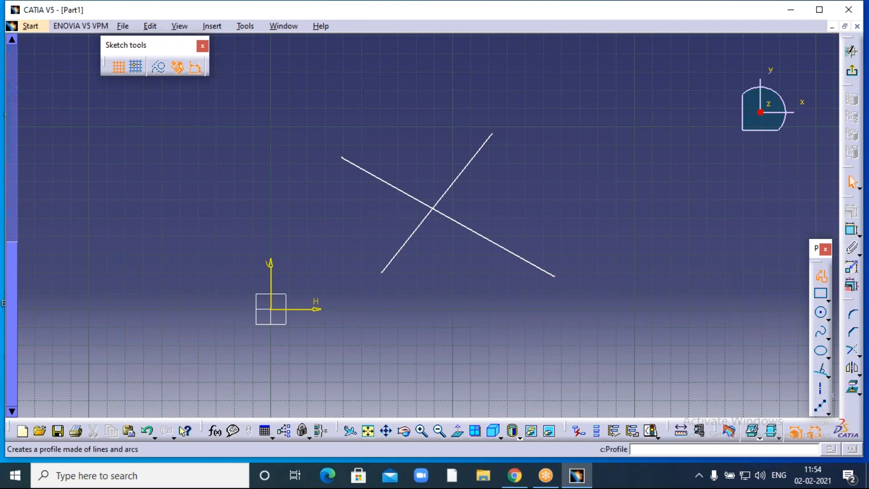
click(472, 288)
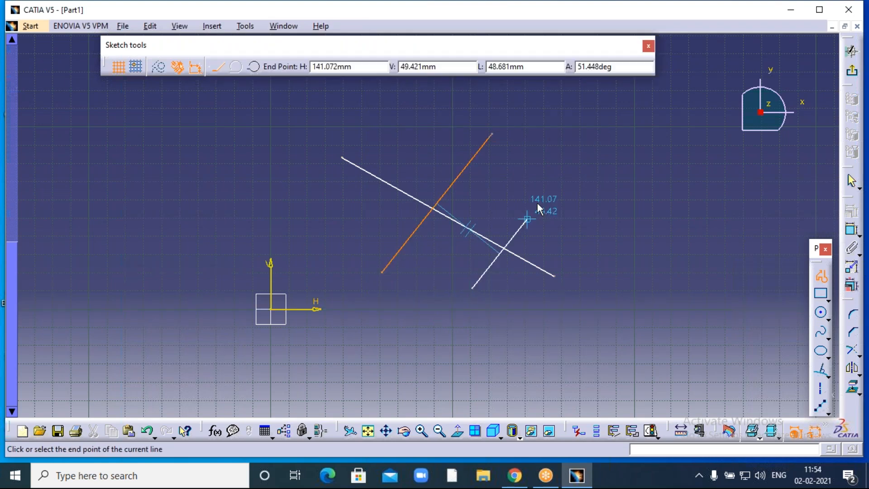
click(544, 197)
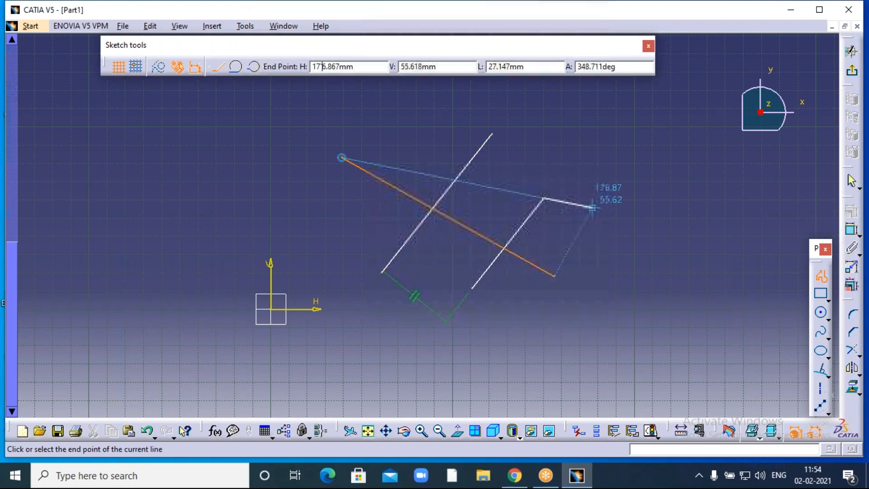
key(Escape)
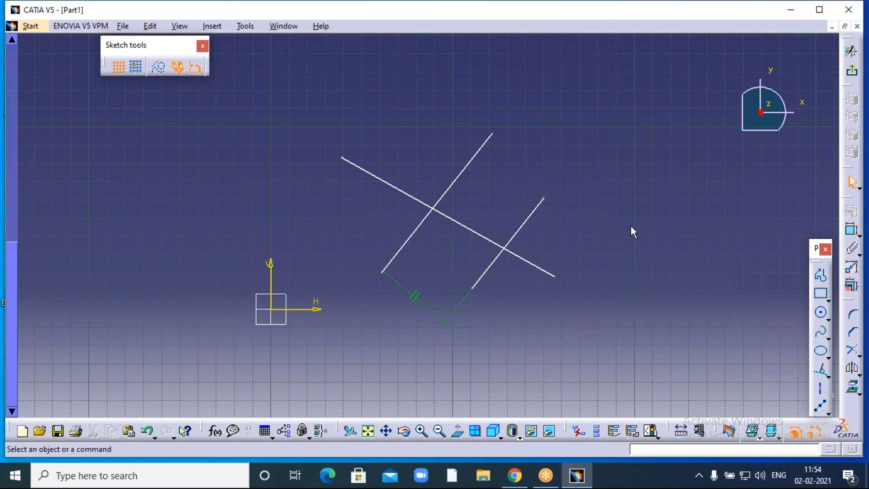
- Sketch a third rising line with the Profile tool, crossing the inclined line near its upper end
click(823, 271)
click(333, 216)
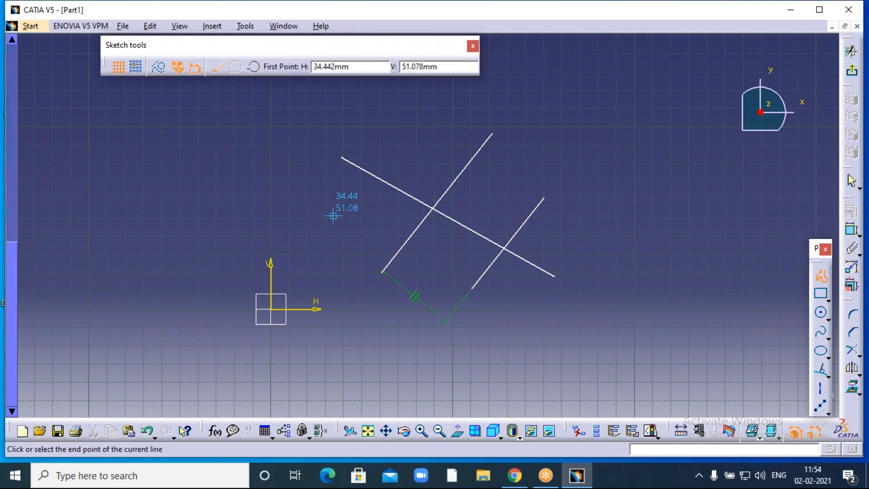
click(419, 126)
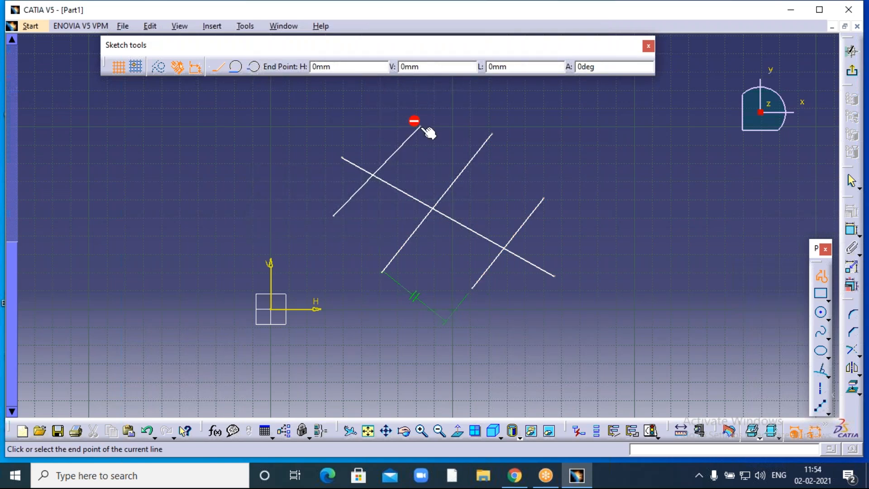
key(Escape)
click(399, 170)
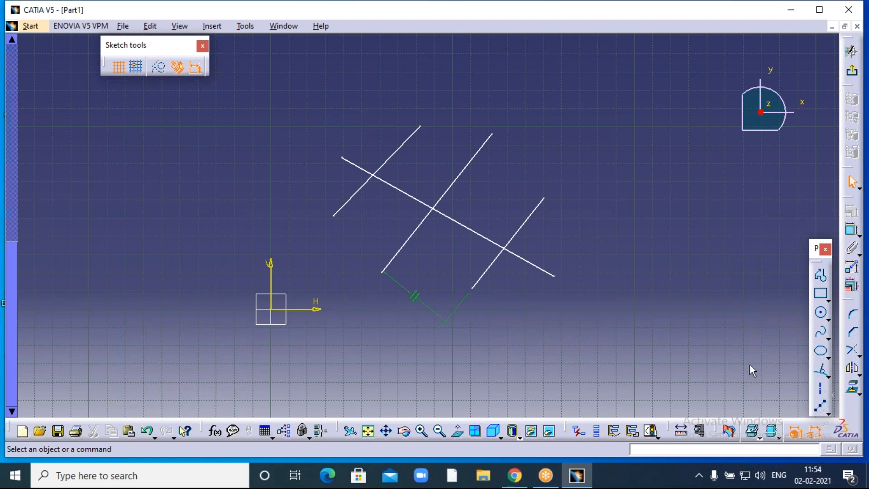
- Create an intersection point between the lower-right crossing line and the long inclined line
click(828, 412)
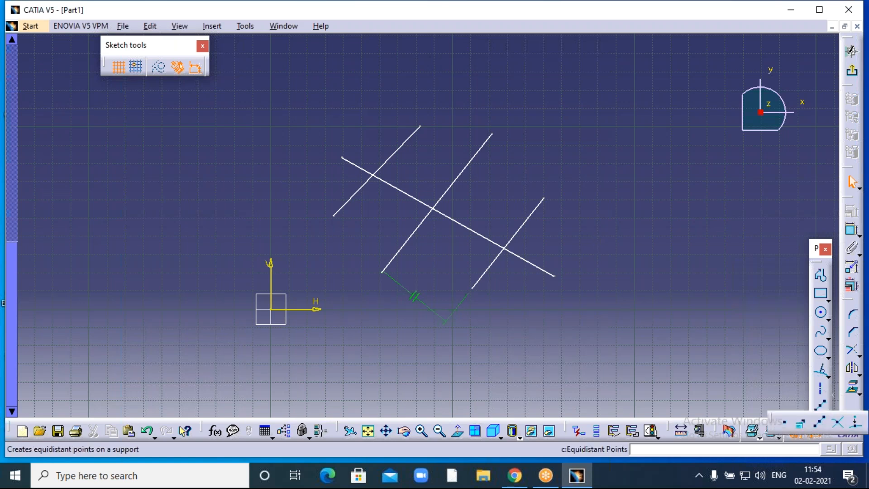
click(838, 424)
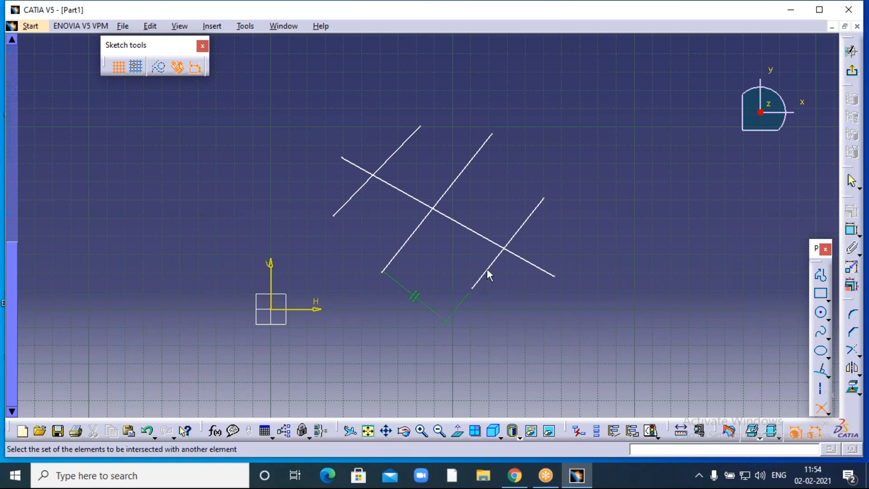
click(510, 252)
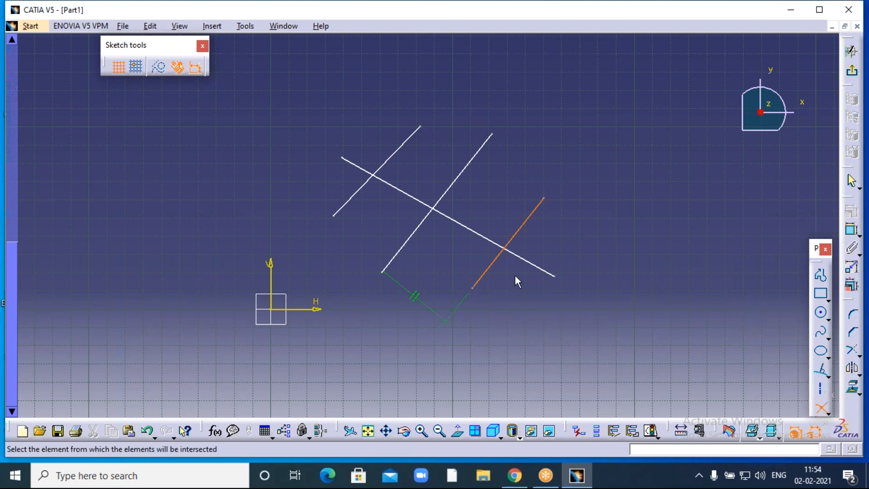
click(501, 248)
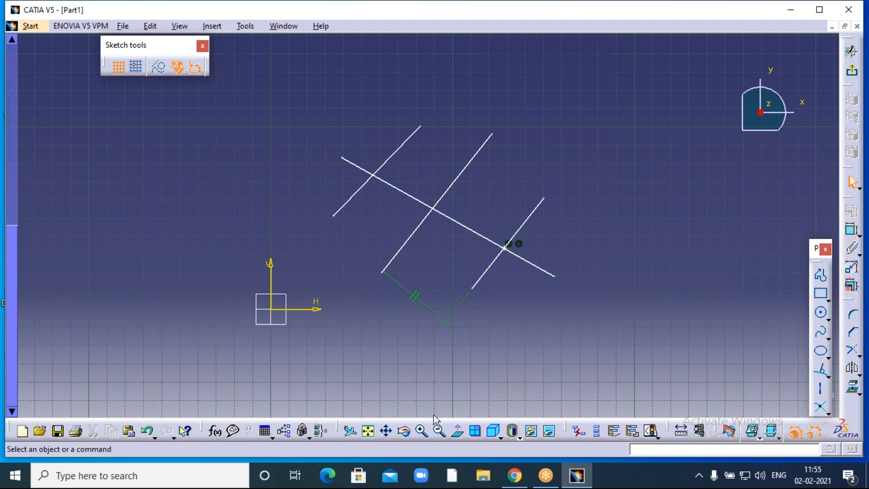
- Create an intersection point between the long inclined line and the middle crossing line
click(422, 431)
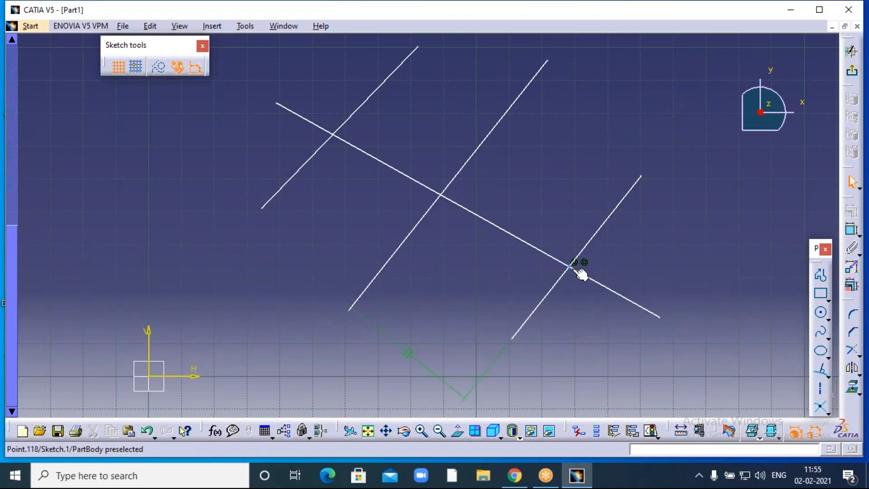
middle_drag(623, 266, 569, 255)
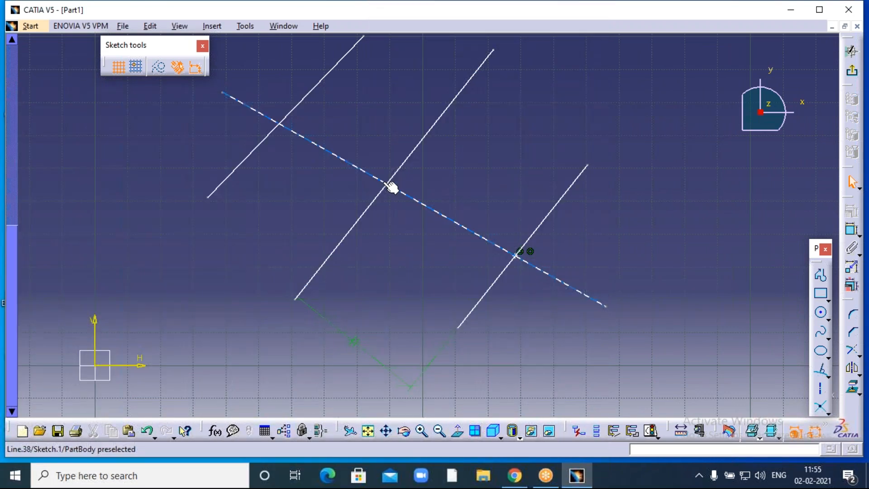
click(821, 407)
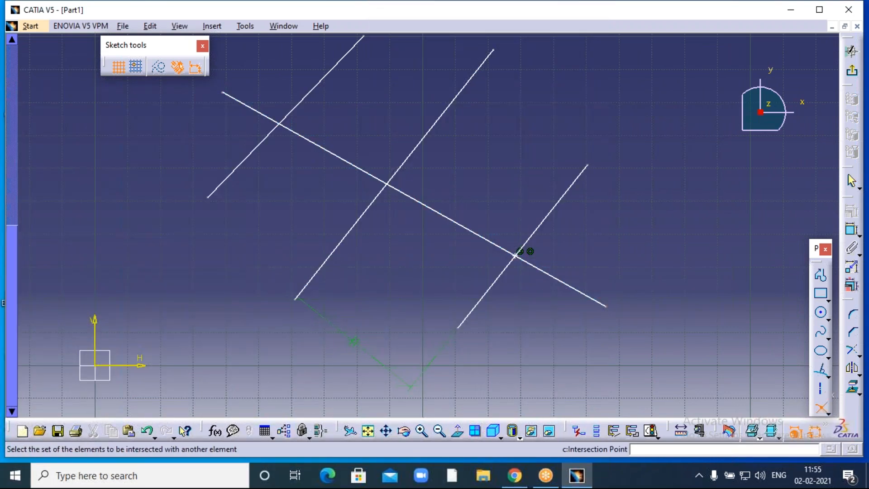
click(361, 171)
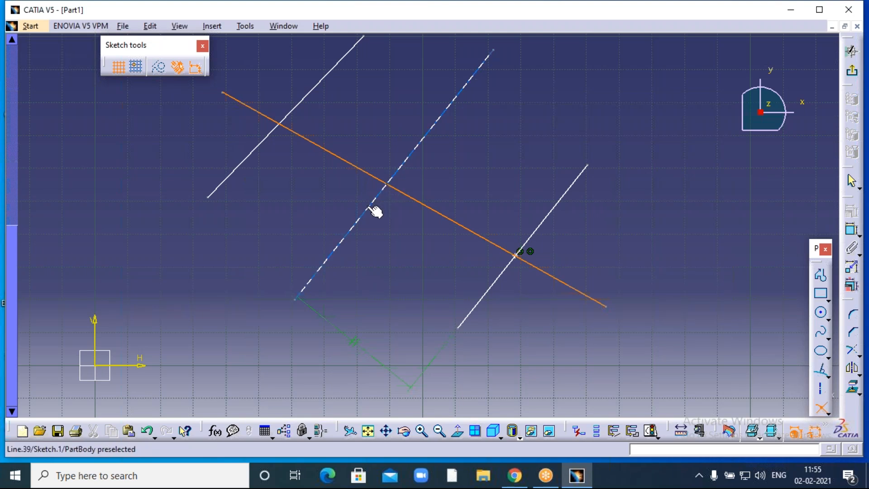
click(373, 210)
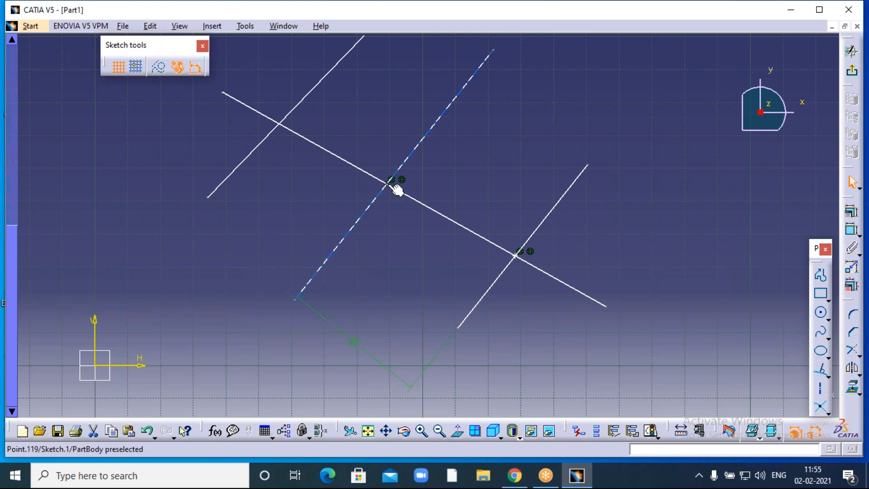
click(390, 199)
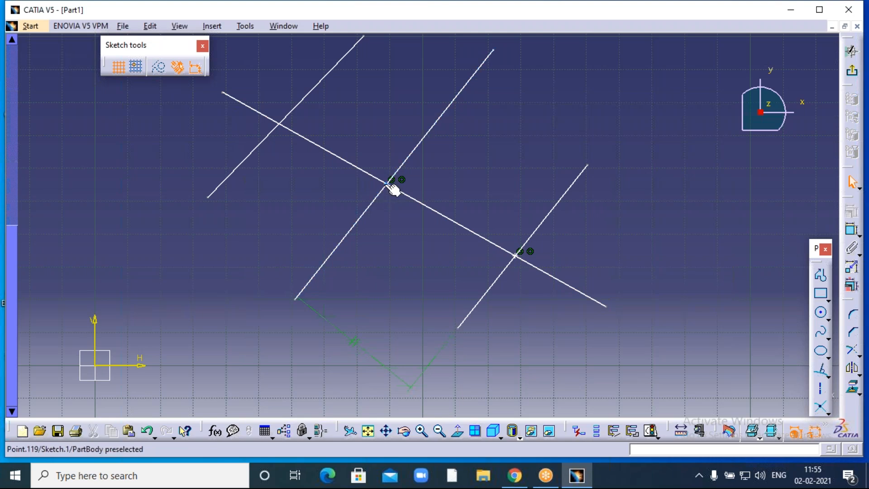
- Create an intersection point between the long inclined line and the upper-left crossing line
click(821, 408)
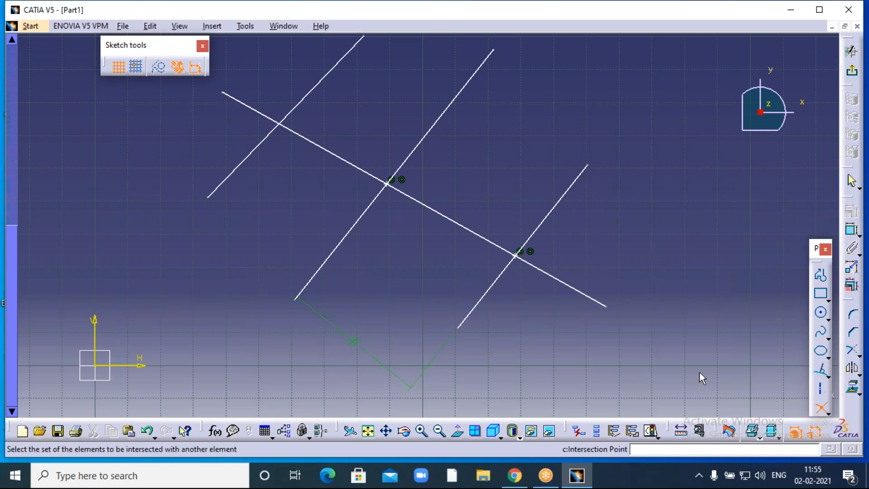
click(248, 111)
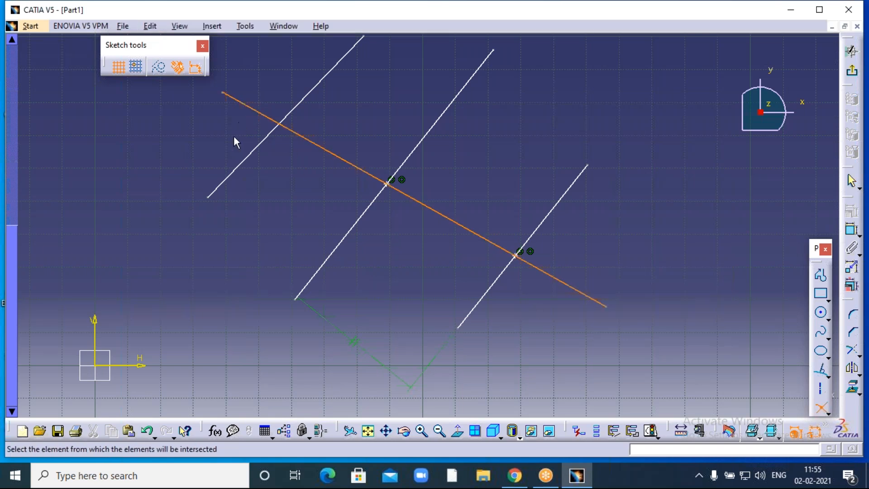
click(246, 169)
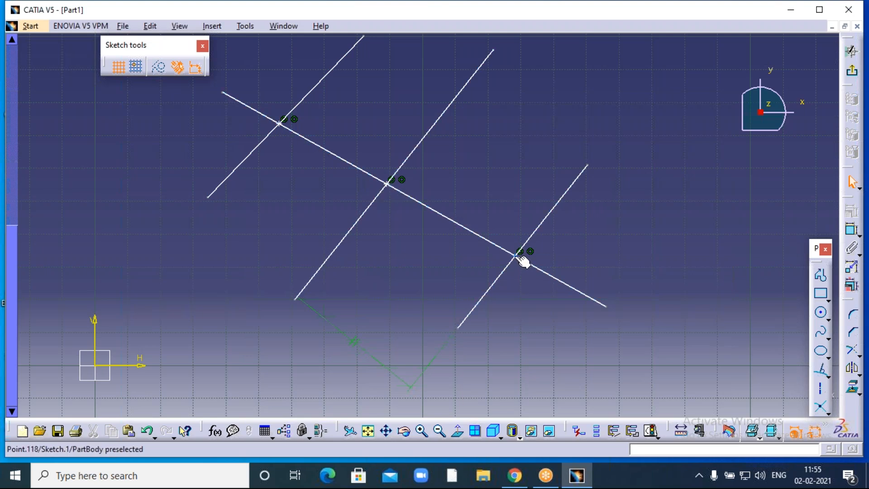
- Sketch a separate line sloping down to the right, on the right side of the existing lines
click(820, 293)
click(649, 216)
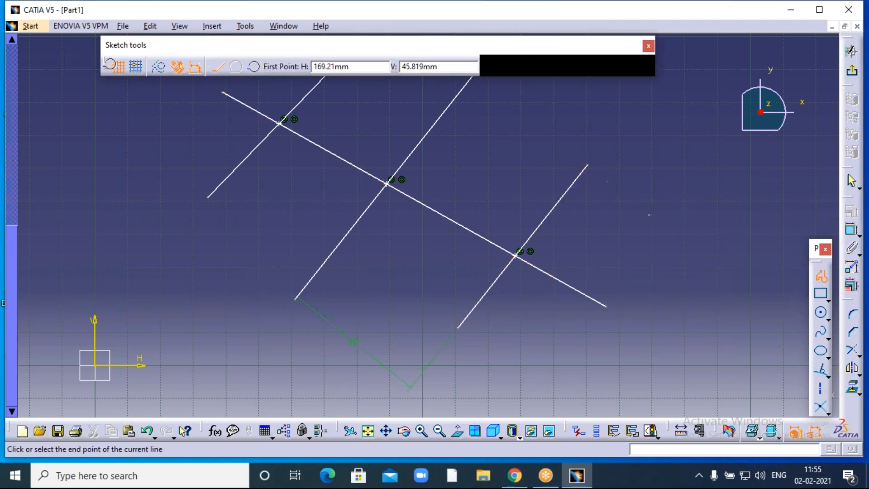
click(728, 333)
key(Escape)
- Sketch a short rising line across the separate line on the right with the Profile tool
click(821, 295)
click(821, 275)
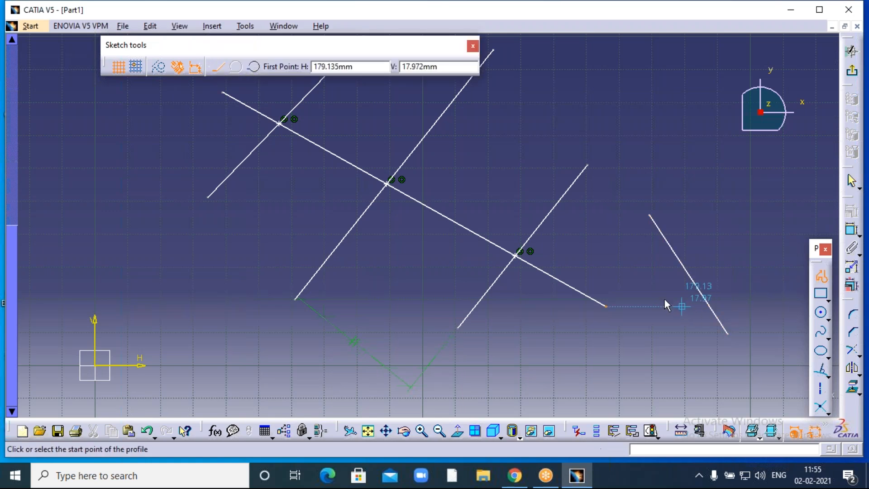
click(642, 286)
click(712, 212)
click(712, 211)
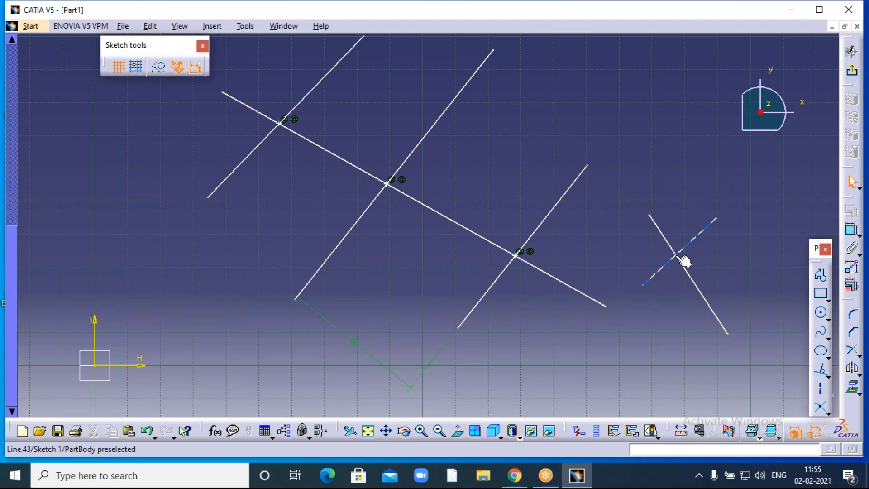
- Create an intersection point where the two separate lines on the right cross
click(821, 407)
click(697, 235)
click(671, 242)
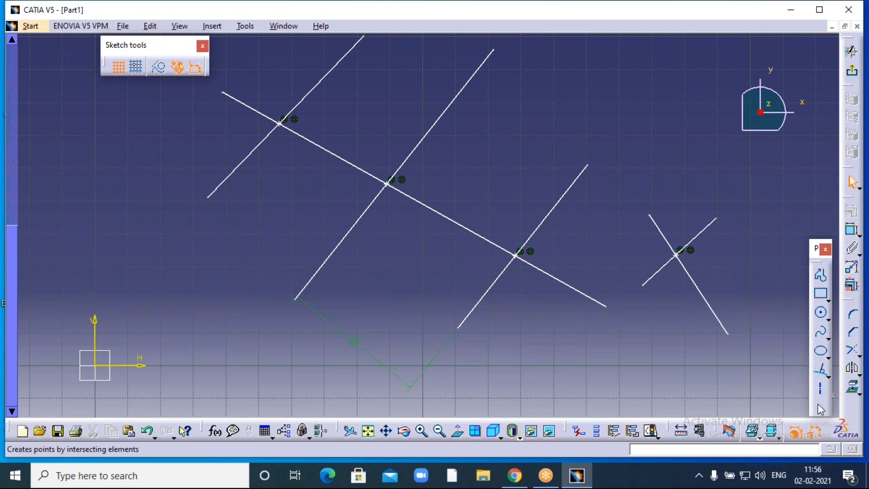
- Delete all the sketched lines together with their intersection points and constraints
click(435, 431)
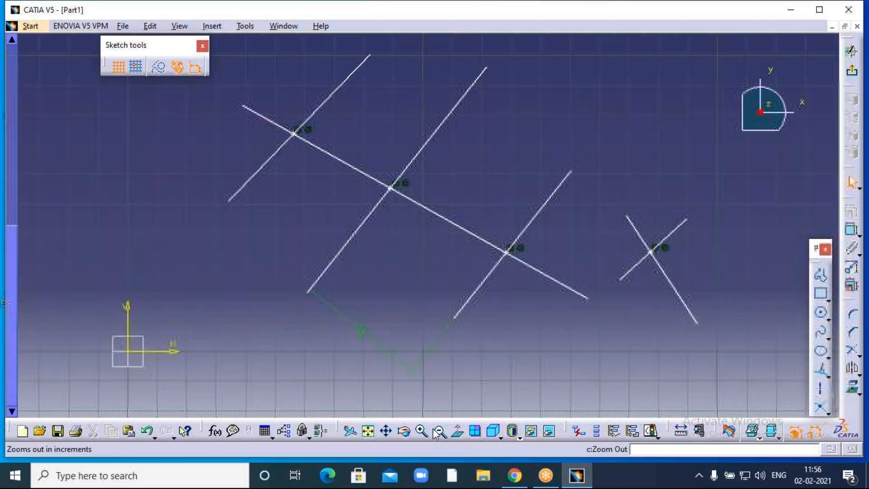
click(437, 431)
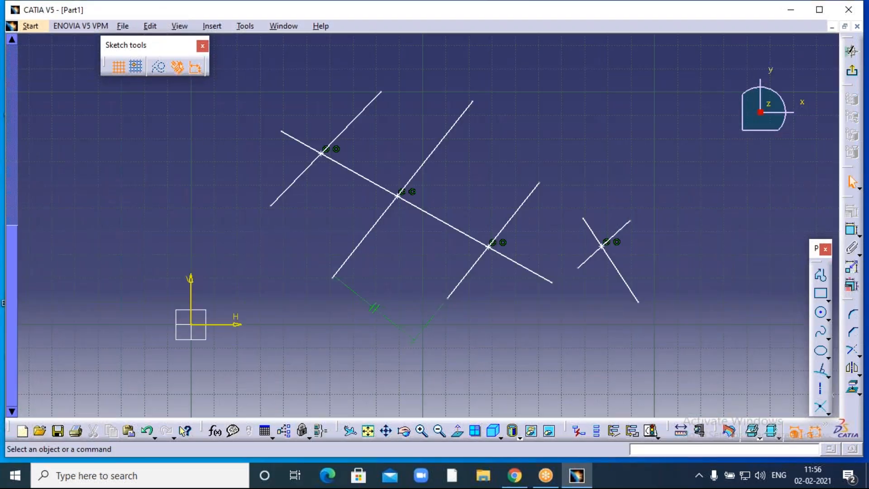
mouse_move(241, 58)
mouse_down()
mouse_move(423, 190)
mouse_move(667, 330)
mouse_move(681, 353)
mouse_up()
key(Delete)
- Sketch a circle of about 43 mm radius centred on the sketch origin
click(829, 412)
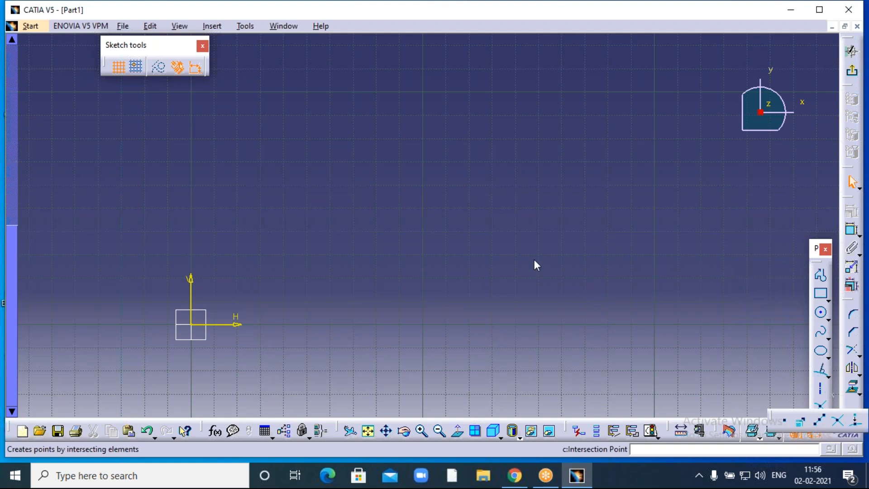
click(820, 316)
middle_drag(315, 250, 382, 225)
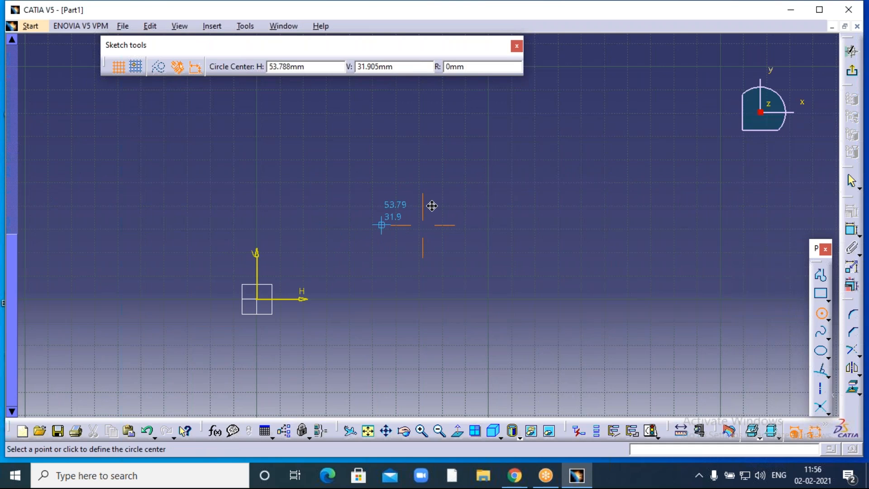
middle_drag(433, 205, 524, 176)
click(402, 261)
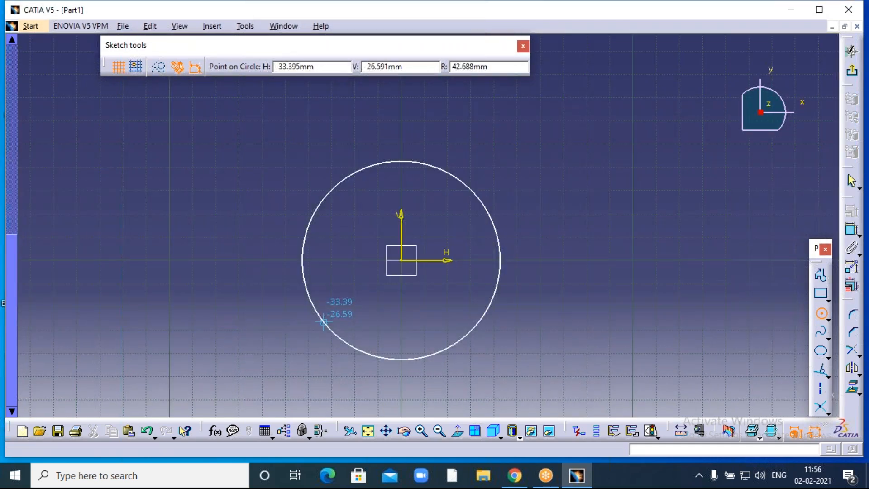
click(324, 320)
middle_drag(613, 186, 441, 219)
click(475, 198)
- Create a single point outside the circle, above and to the right of it
click(828, 413)
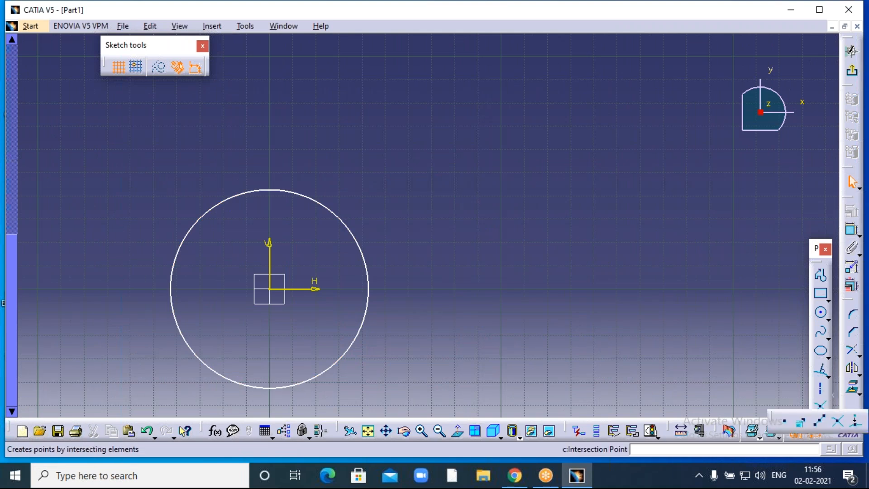
click(784, 421)
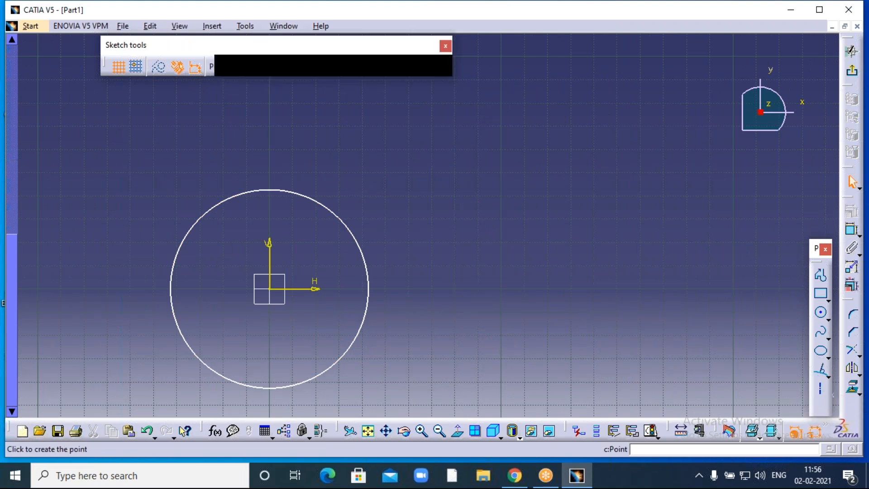
click(467, 110)
click(556, 145)
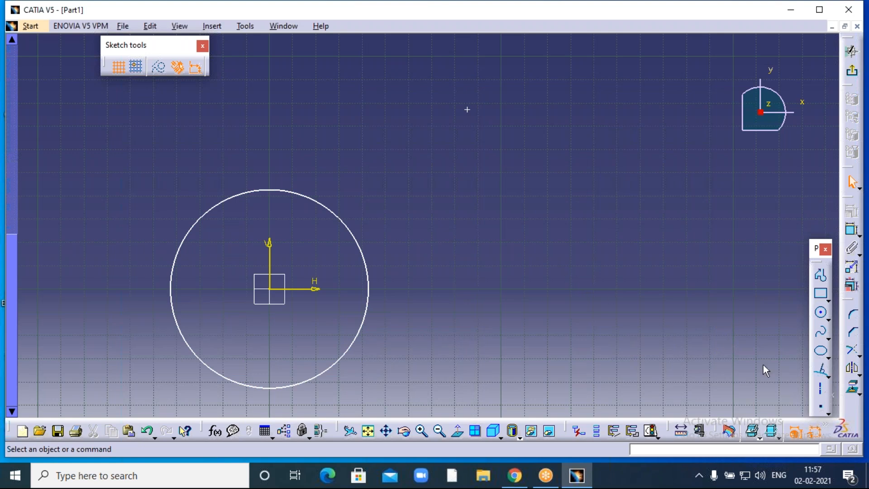
- Create a projection point on the circle from the existing point above and to the right of it
click(828, 413)
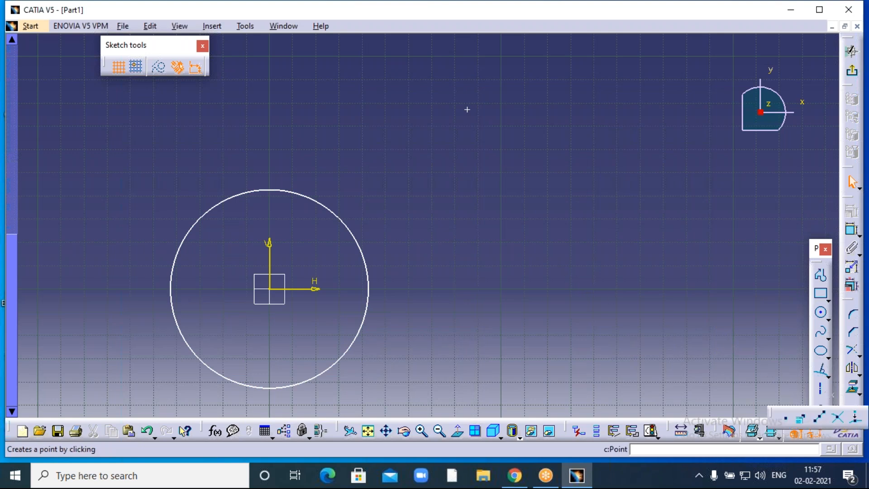
click(855, 420)
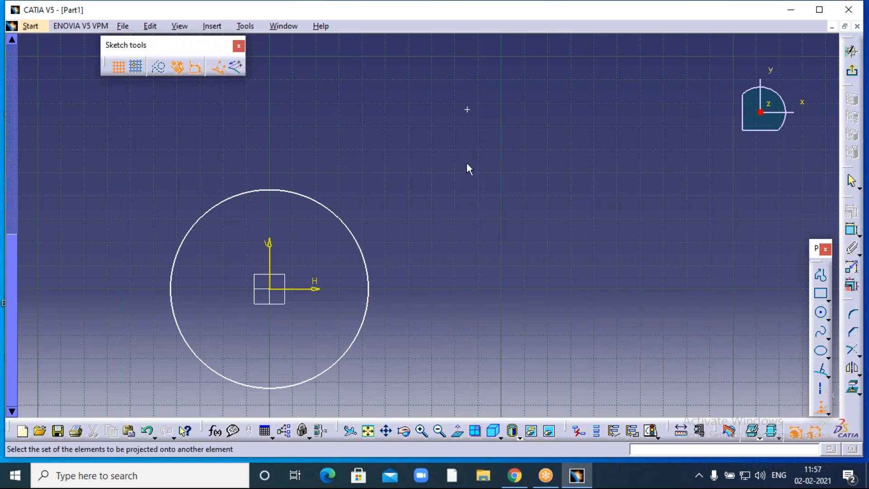
click(467, 111)
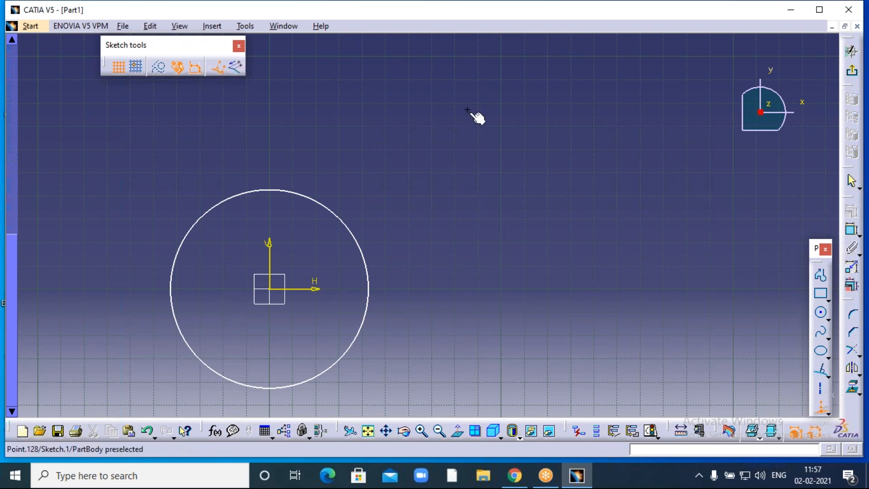
click(361, 243)
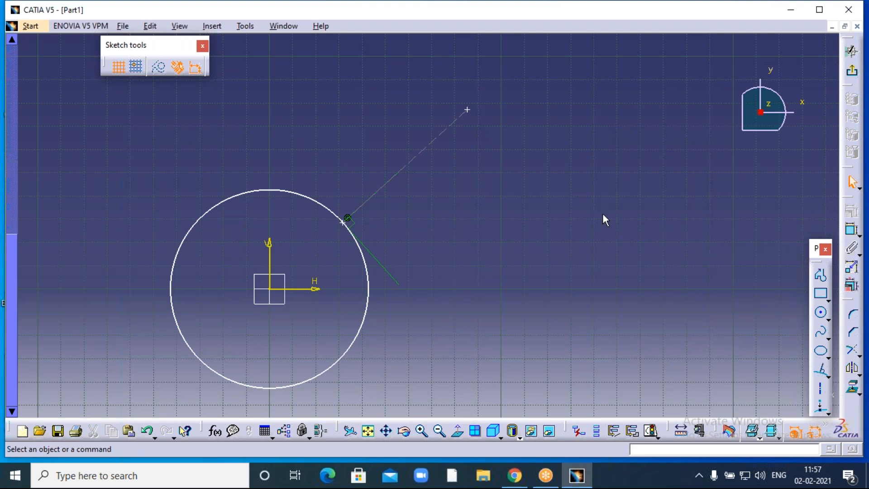
- Create a single point outside the circle, above and to the left of it
click(829, 413)
click(787, 421)
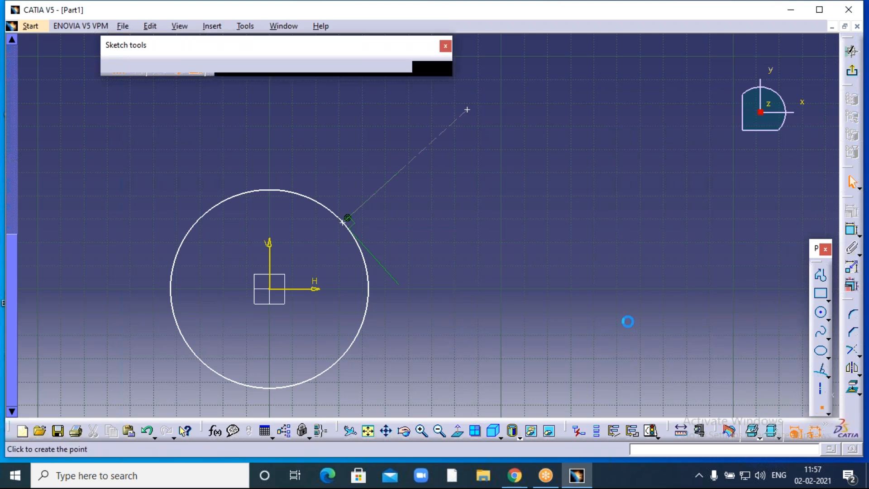
click(110, 133)
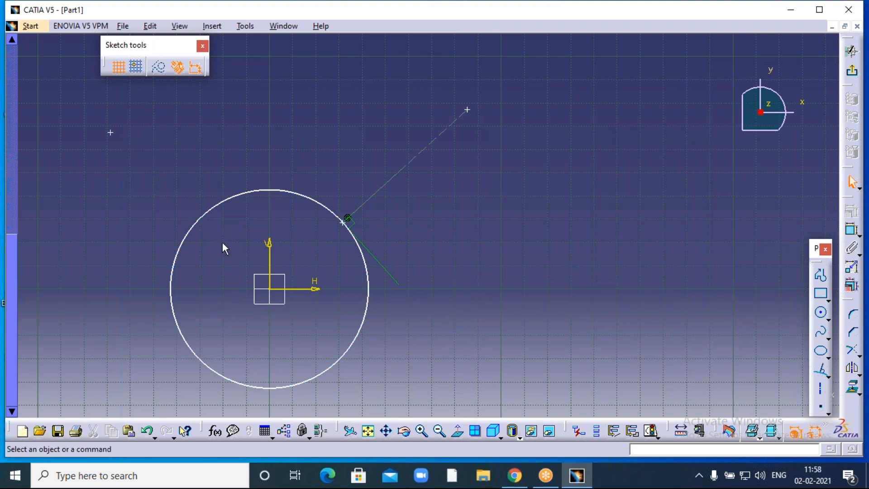
- Project the upper-left point onto the circle with the Projection Point command
click(828, 408)
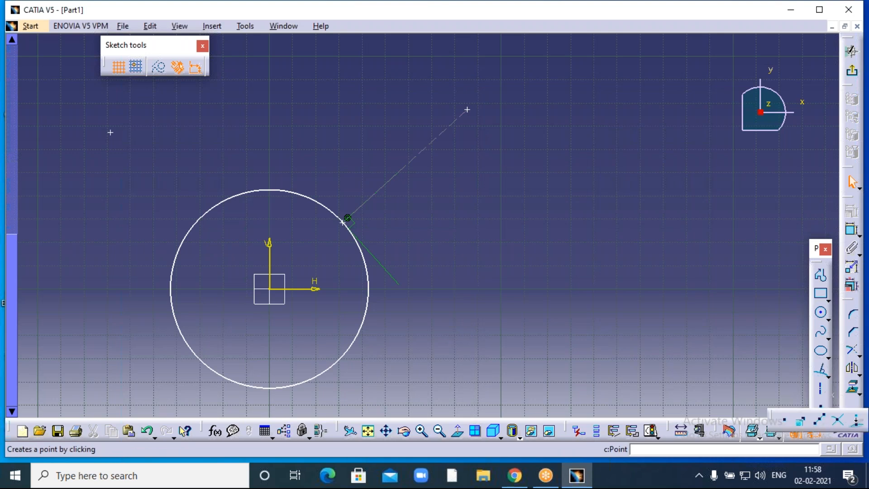
click(857, 423)
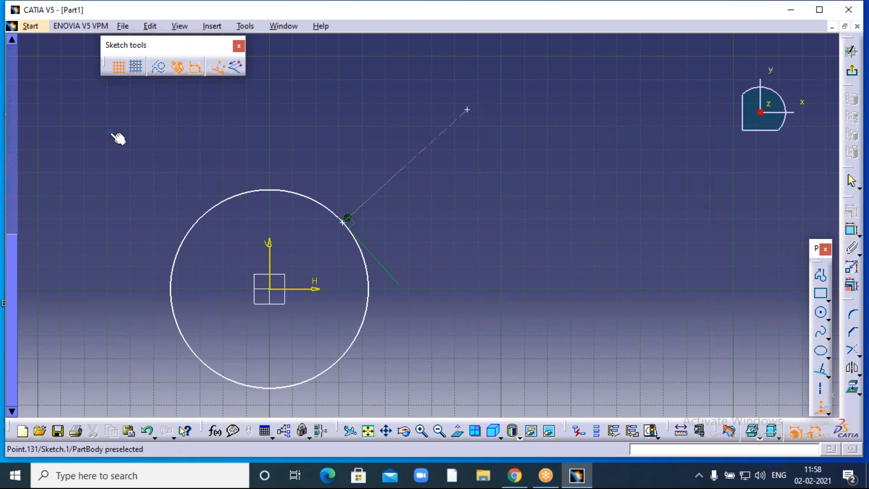
click(111, 133)
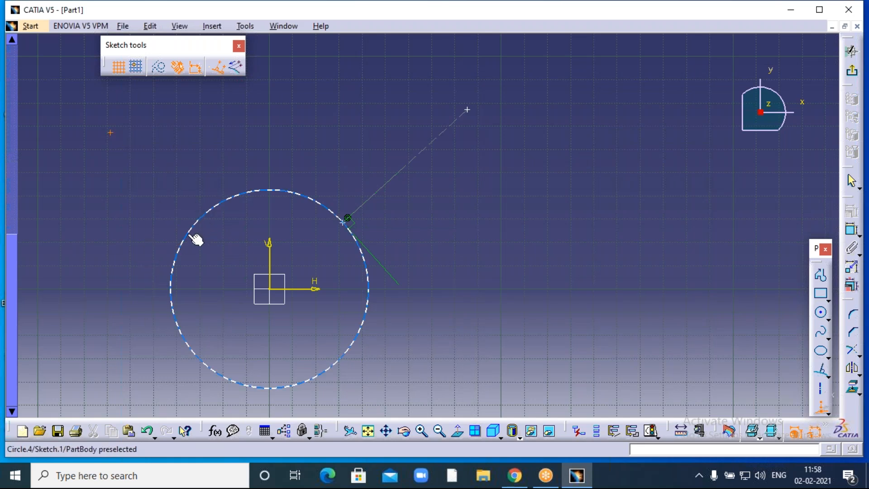
click(210, 219)
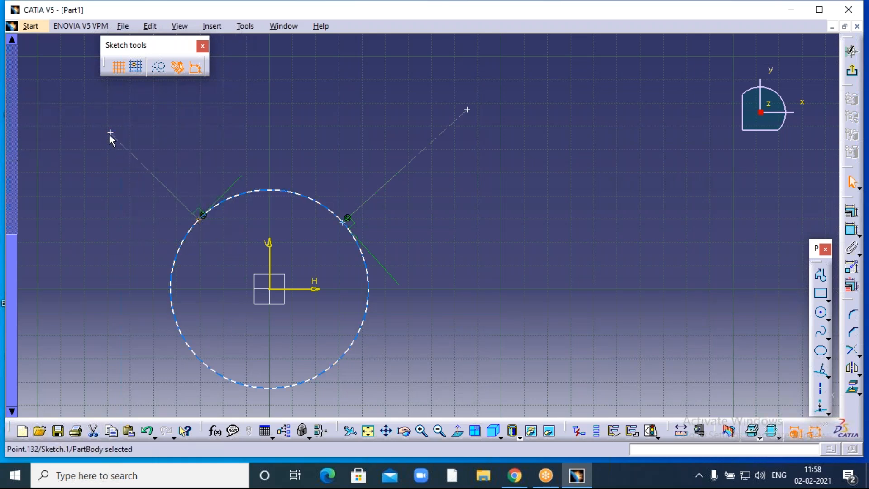
click(201, 217)
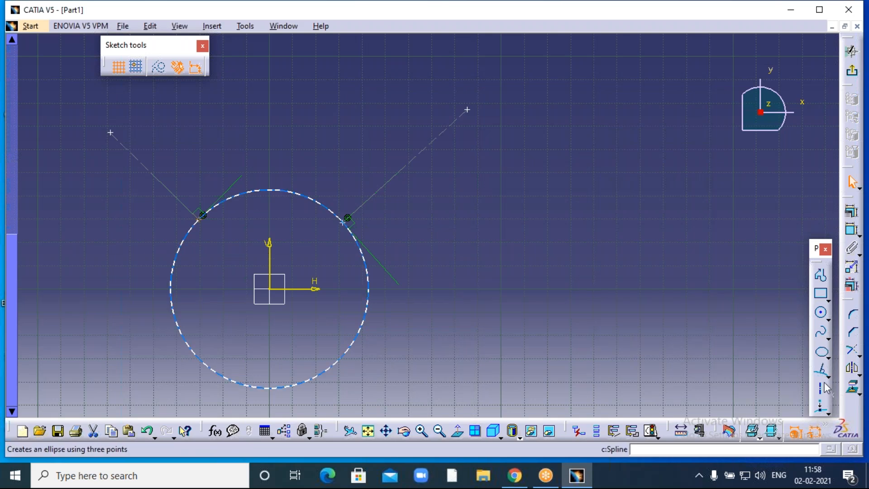
- Move the floating Profile toolbar higher up beside the sketch area and clear the current selection
click(829, 412)
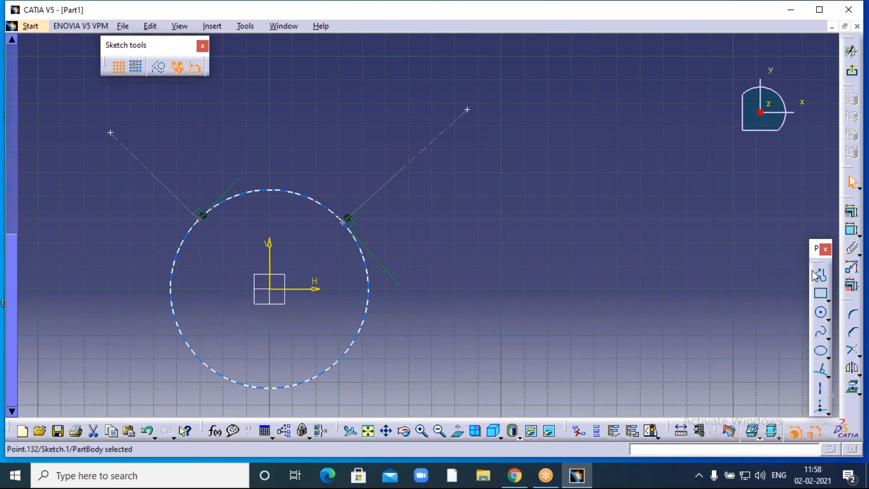
drag(821, 259, 810, 176)
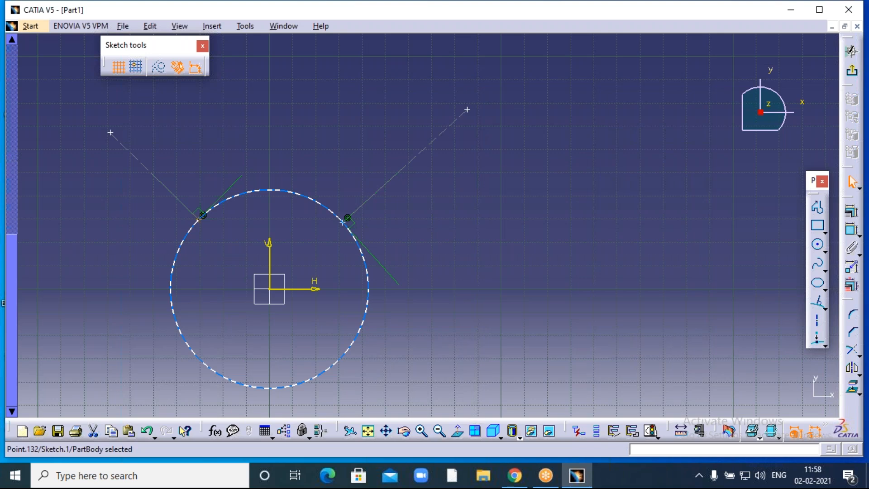
click(616, 23)
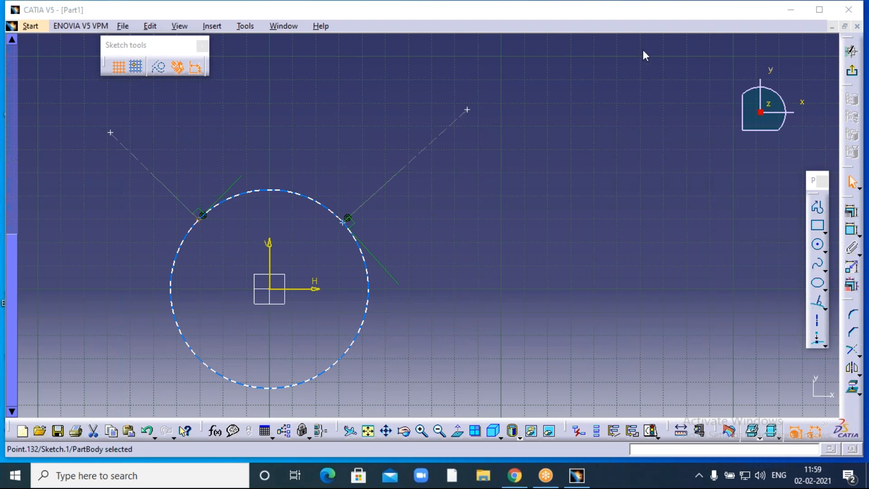
click(596, 229)
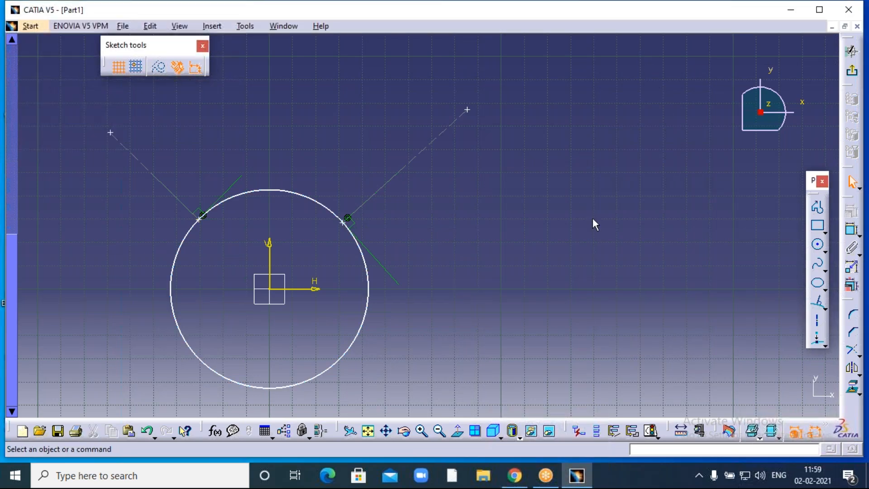
- Delete the circle together with both outer points, their projected points and the constraints
mouse_move(413, 215)
middle_down()
mouse_move(481, 204)
mouse_move(605, 205)
middle_up()
click(439, 430)
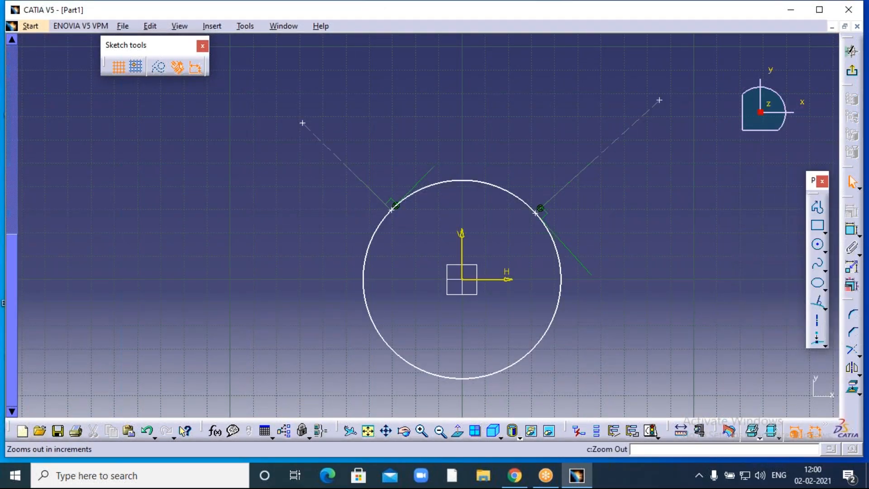
drag(298, 74, 627, 365)
key(Delete)
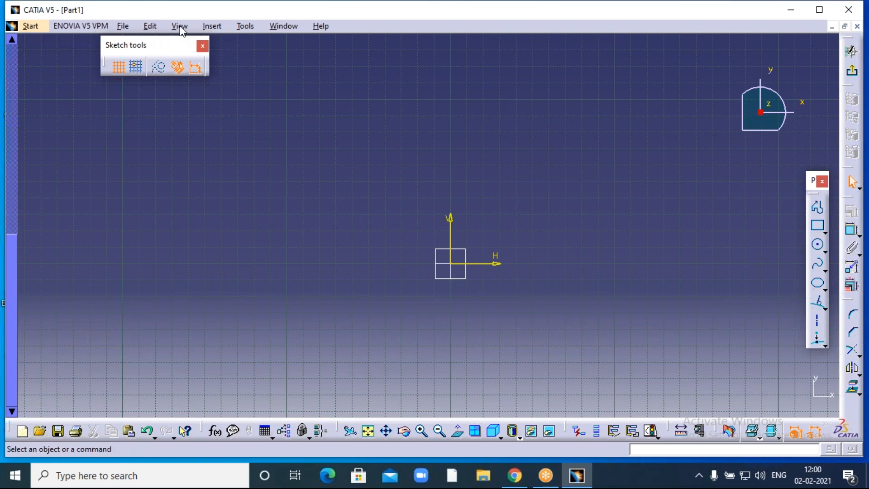
click(211, 26)
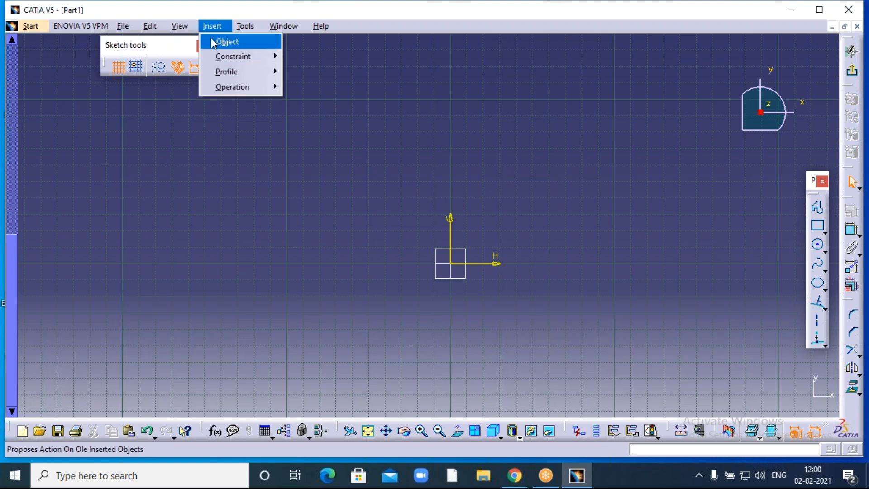
mouse_move(222, 86)
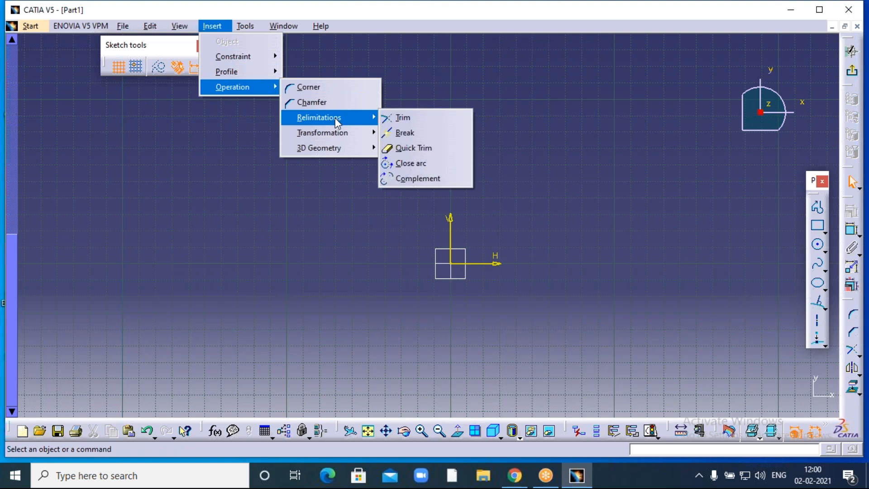
mouse_move(335, 134)
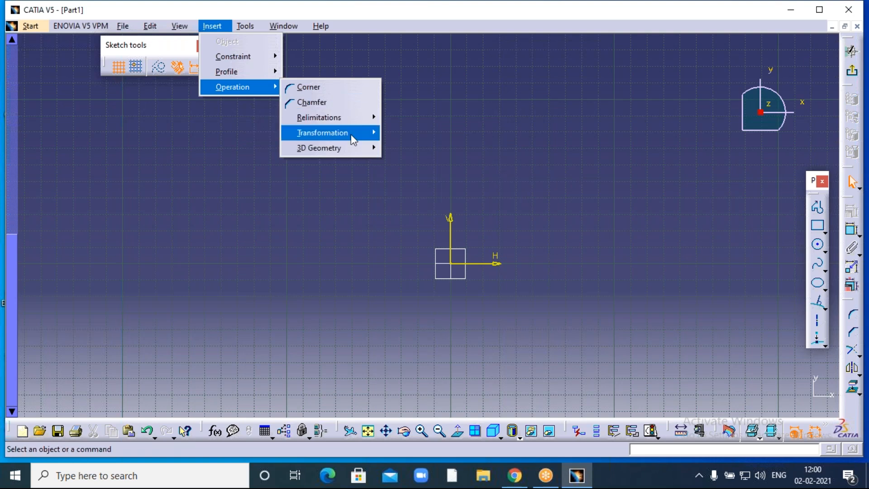
mouse_move(352, 146)
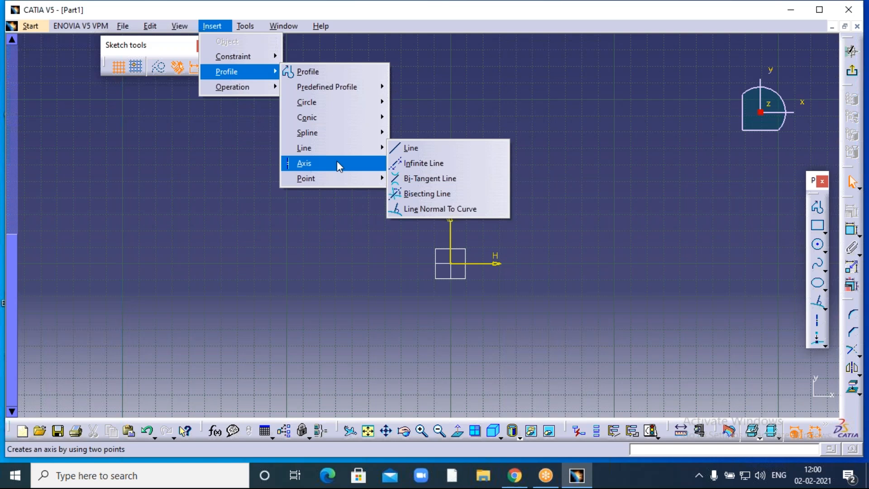
mouse_move(336, 178)
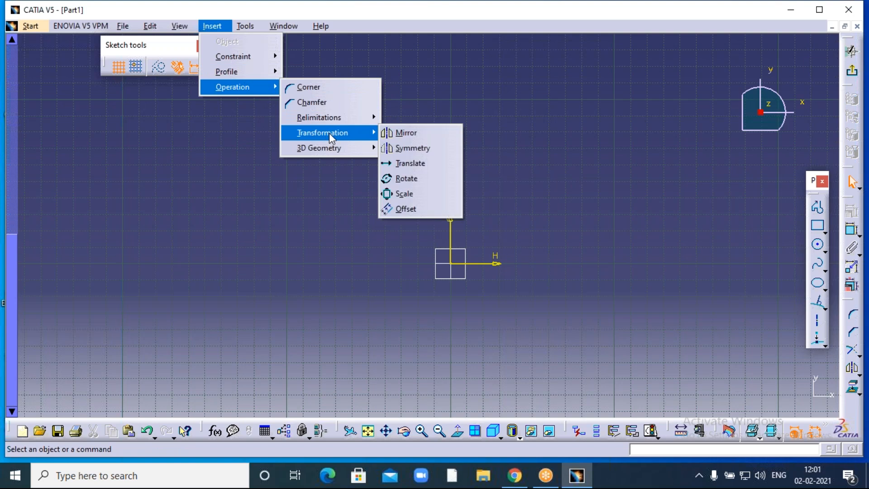
click(559, 105)
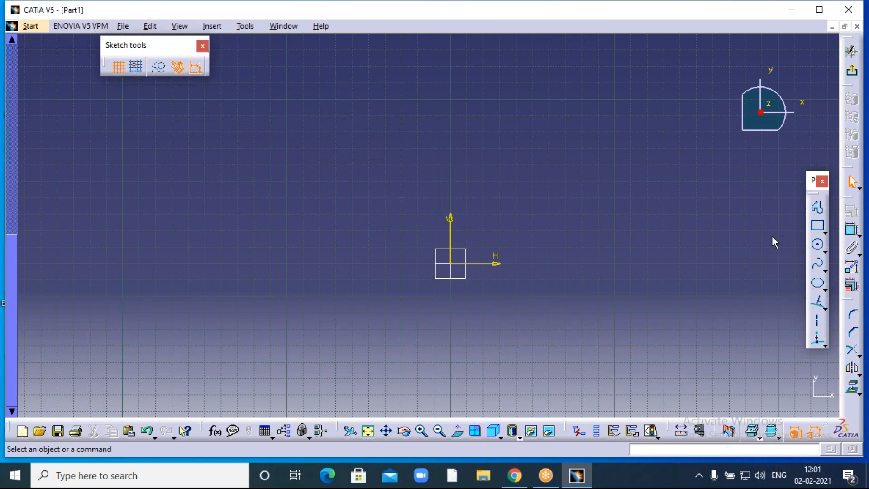
- Dock the Profile toolbar and float the Operation toolbar beside the sketch area in its place
drag(850, 307, 779, 283)
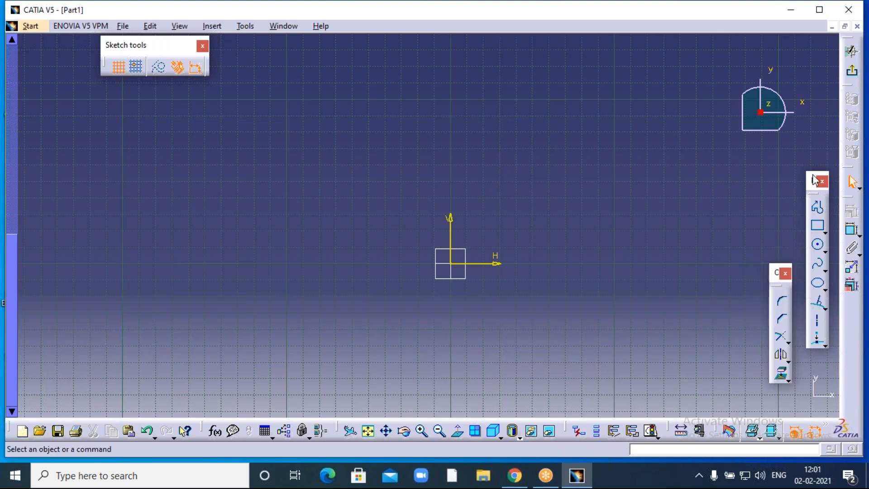
drag(842, 301, 842, 301)
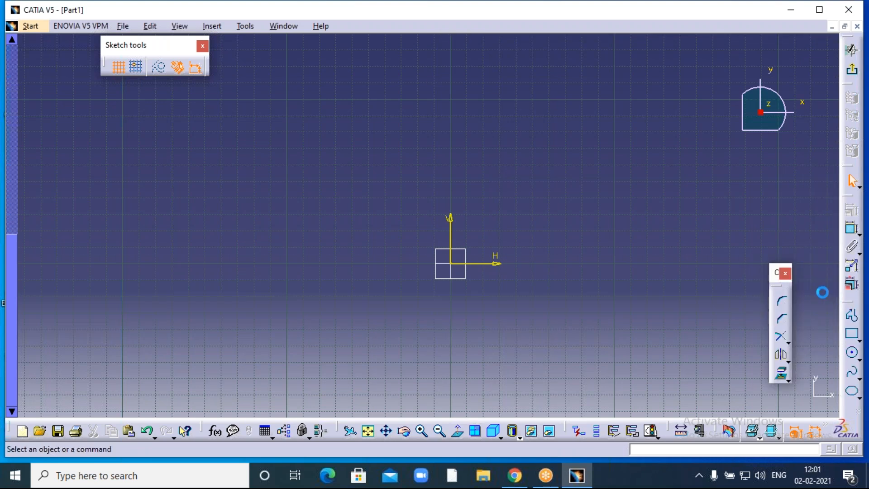
drag(812, 251, 815, 256)
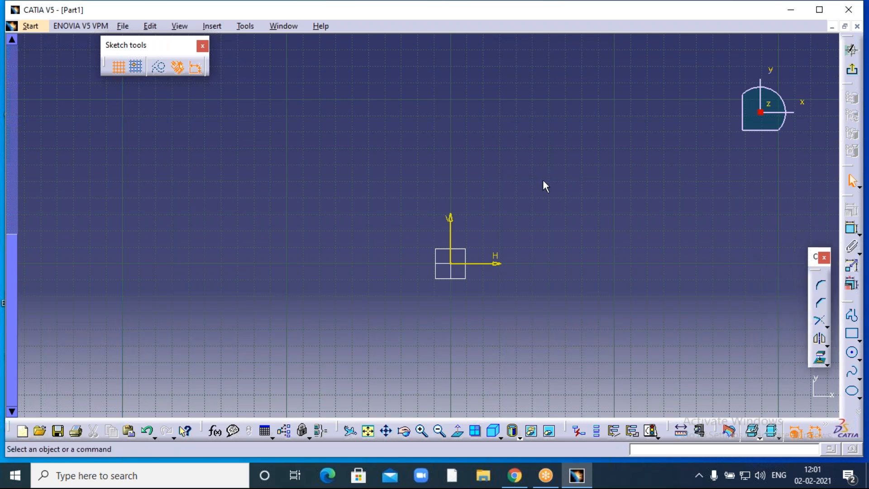
click(212, 27)
mouse_move(224, 86)
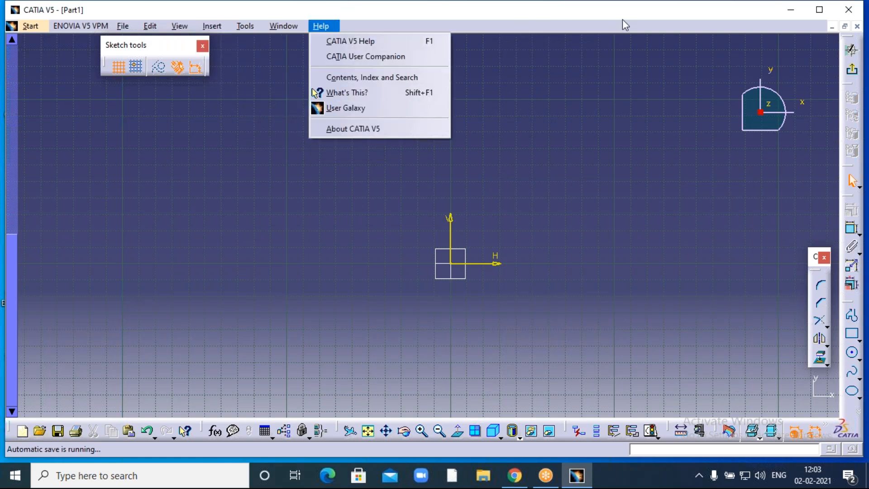
click(611, 21)
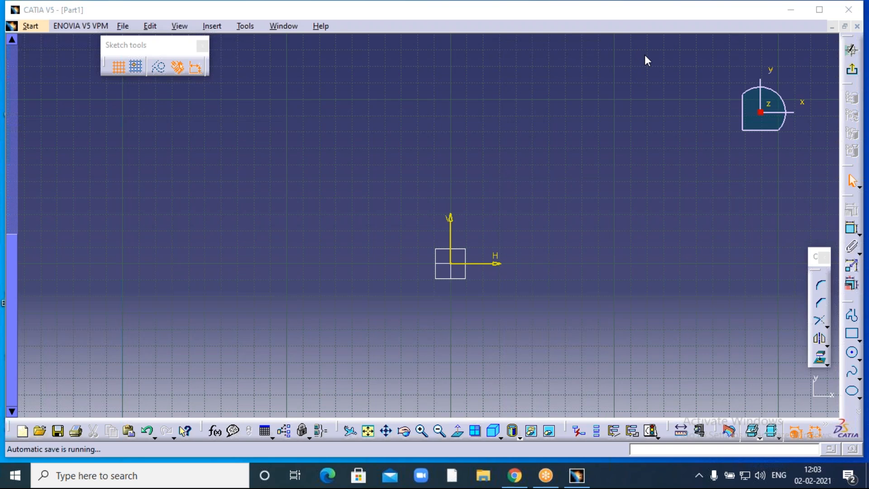
- Sketch a centered rectangle about 119 mm wide with its centre on the sketch origin
middle_drag(507, 285, 449, 231)
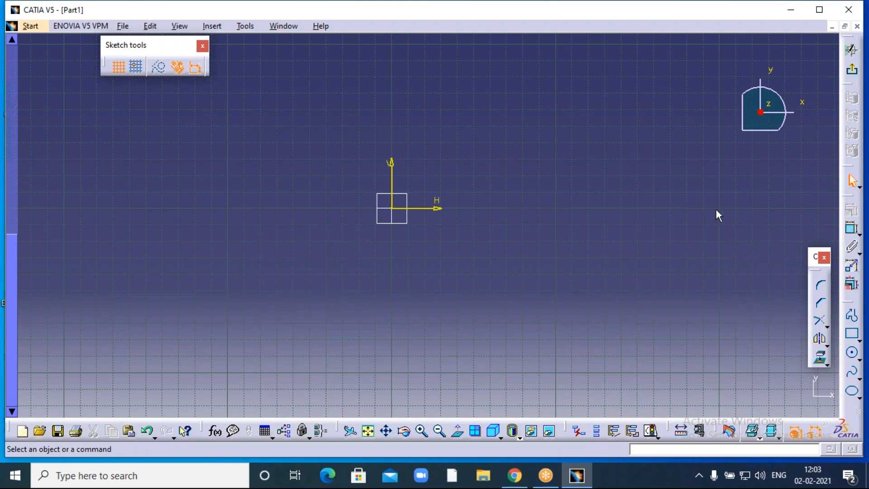
mouse_move(483, 180)
middle_down()
mouse_move(603, 206)
mouse_move(590, 210)
middle_up()
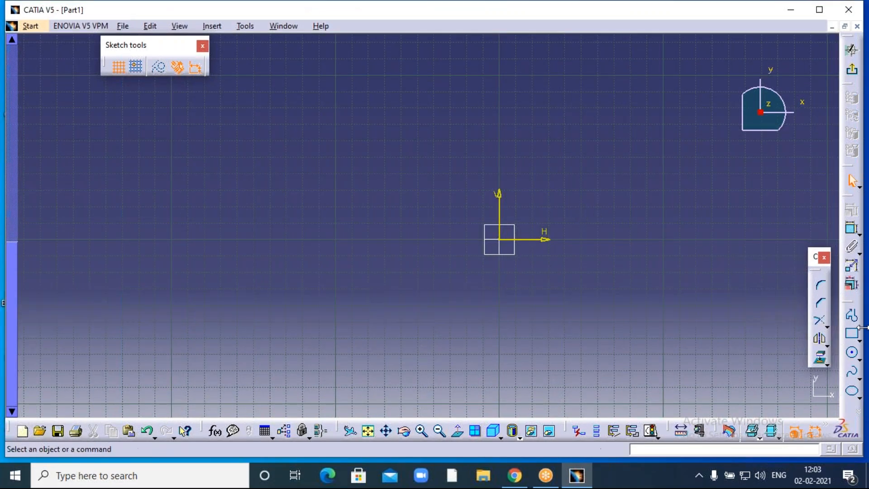
click(859, 340)
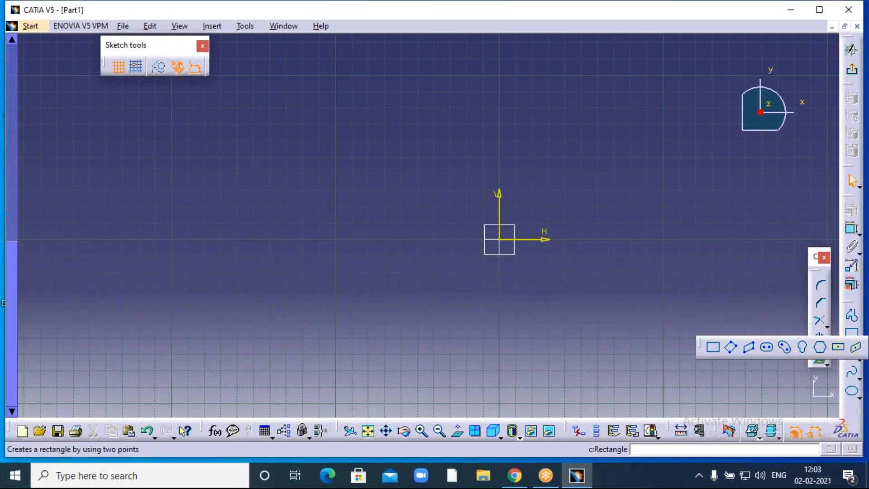
click(838, 350)
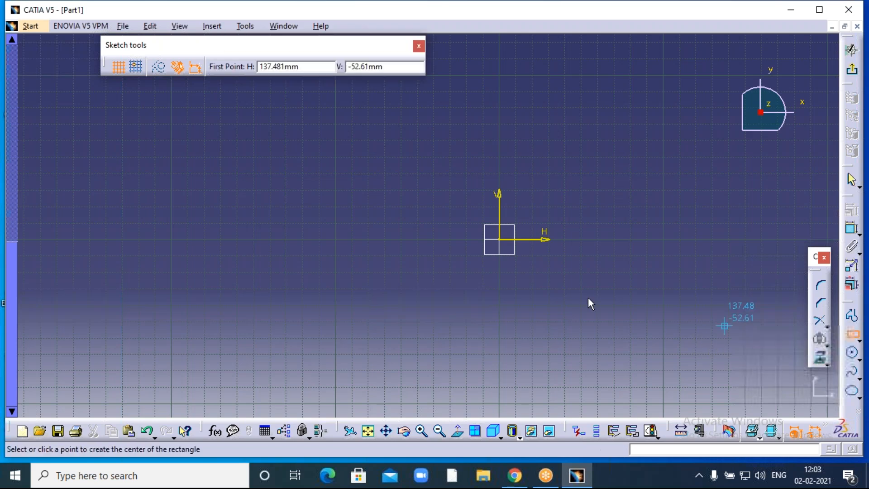
click(499, 239)
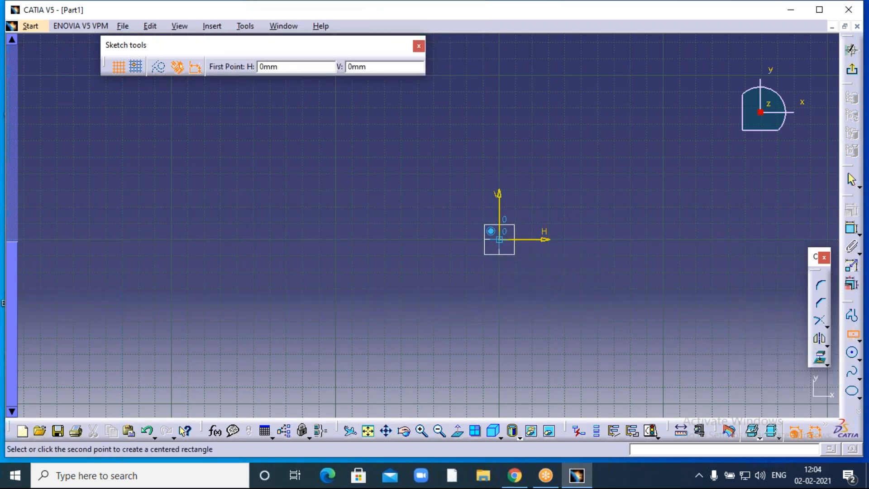
click(401, 176)
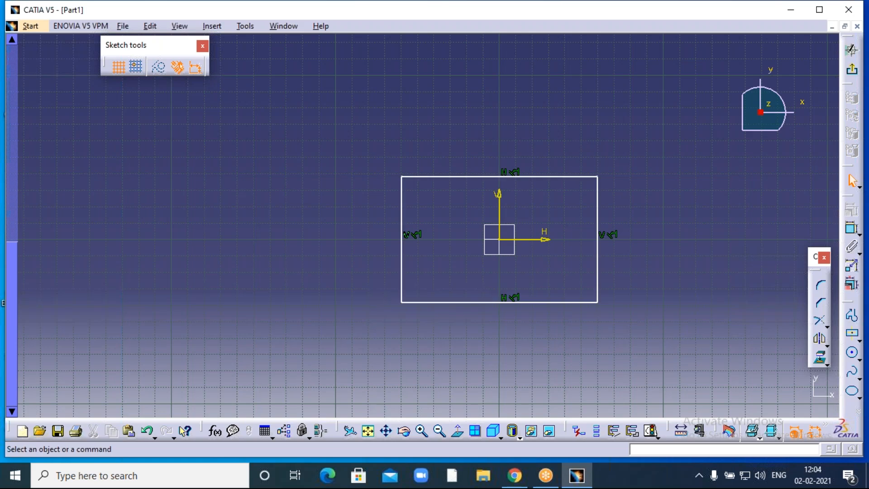
- Dimension the rectangle's width along its top edge and set it to 100 mm
click(853, 231)
click(546, 176)
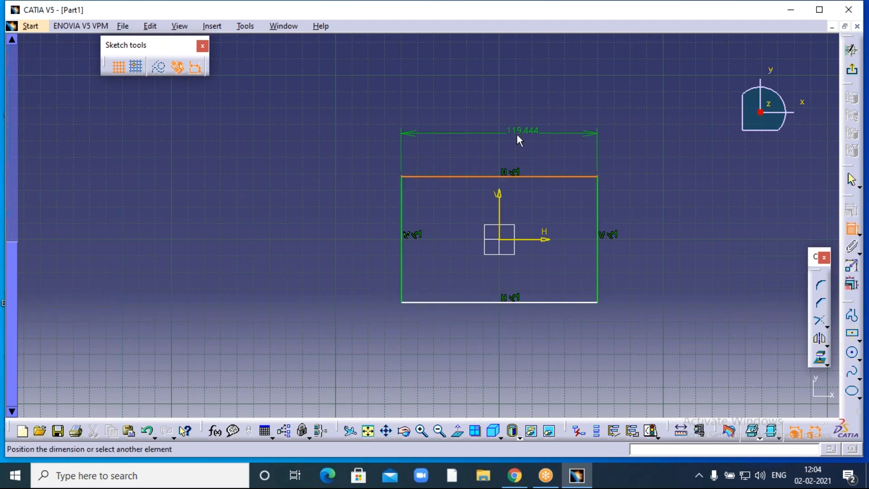
click(513, 137)
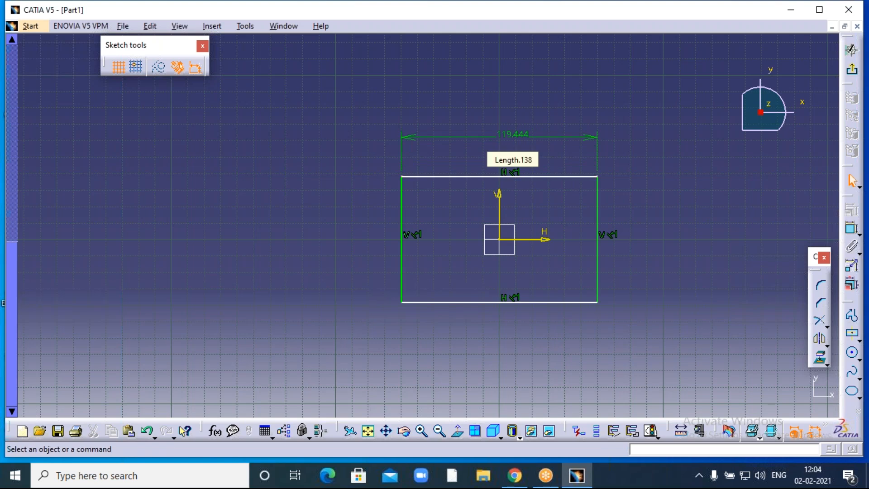
text(100)
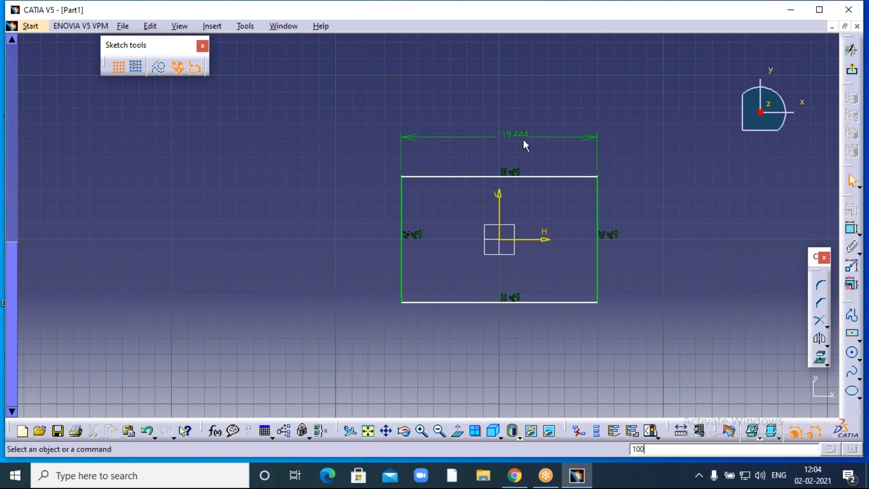
double_click(512, 135)
text(100mm)
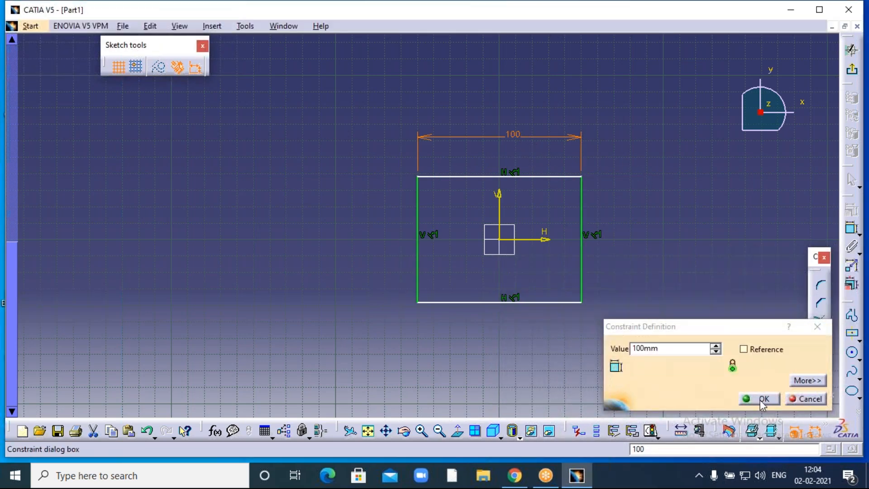
click(761, 400)
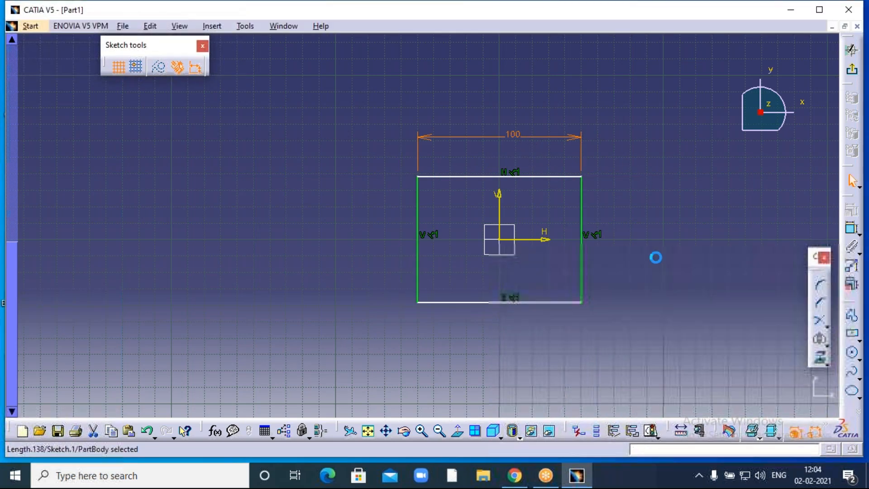
- Dimension the rectangle's height along its left edge and set it to 50 mm
click(852, 228)
click(417, 254)
click(365, 213)
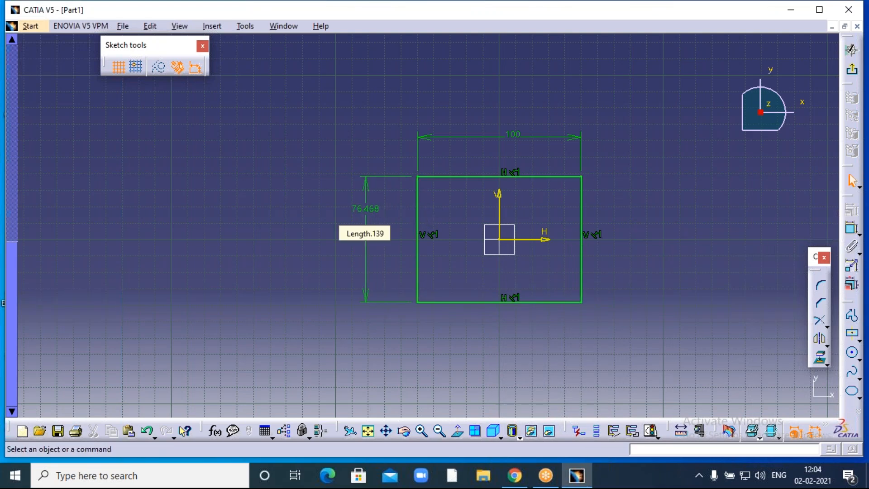
double_click(365, 210)
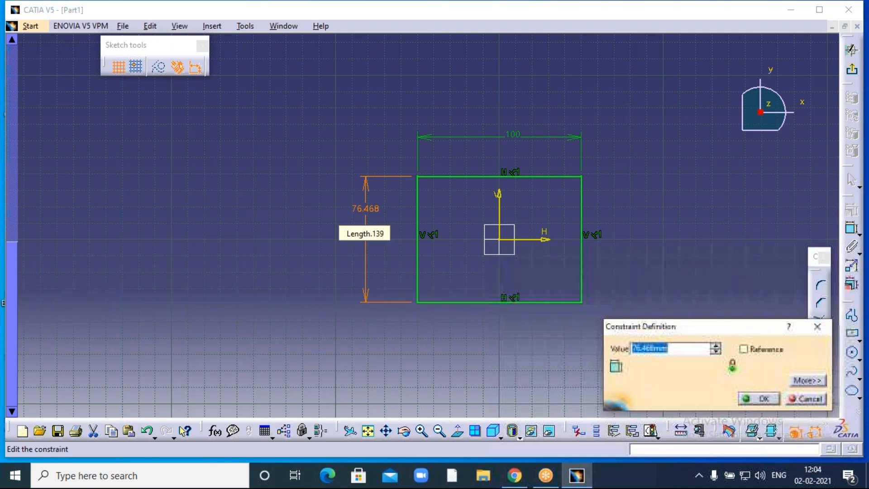
text(50)
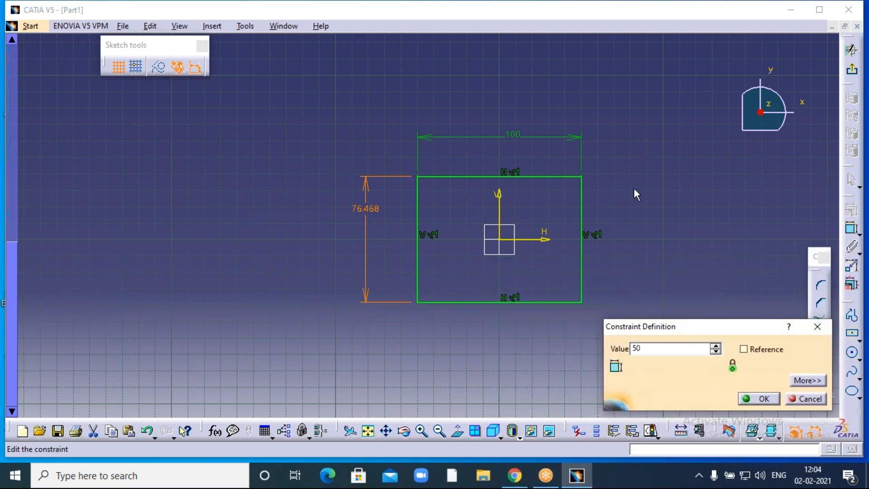
click(634, 188)
click(760, 398)
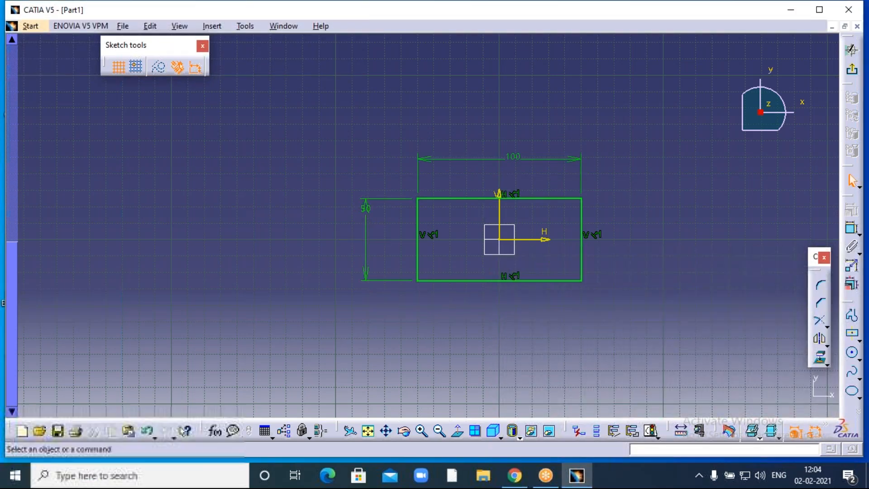
middle_drag(640, 202, 608, 198)
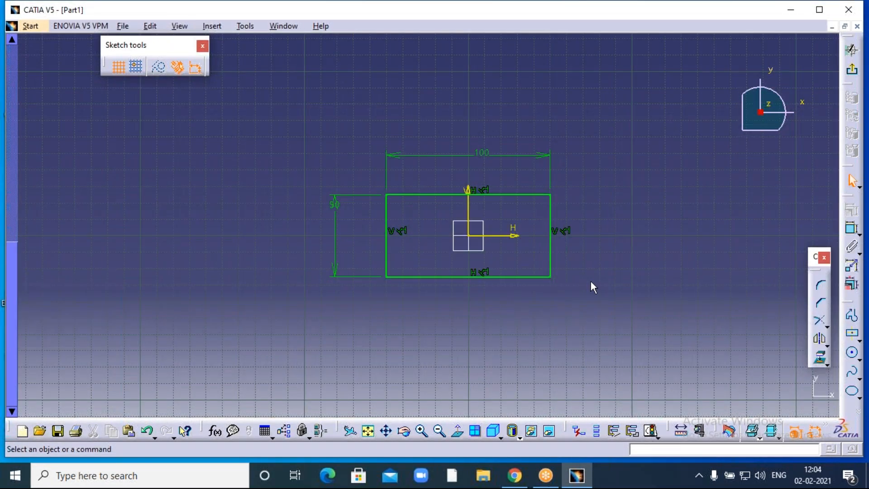
click(421, 431)
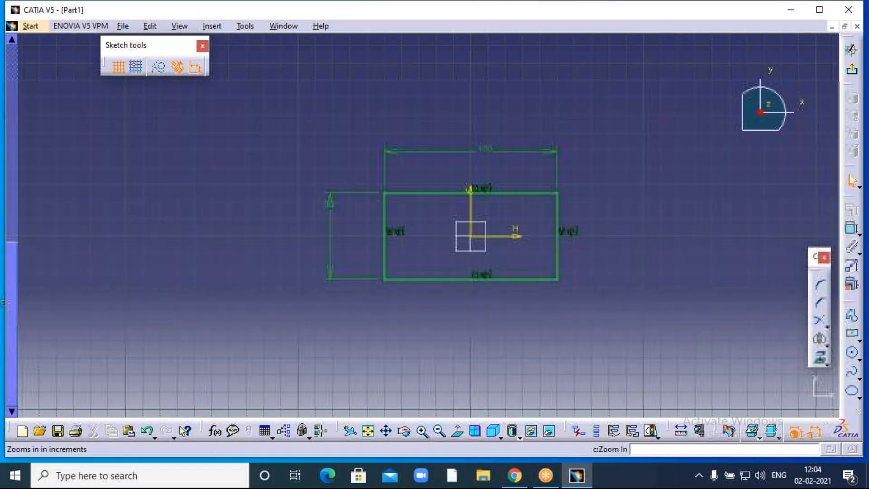
middle_drag(609, 192, 547, 189)
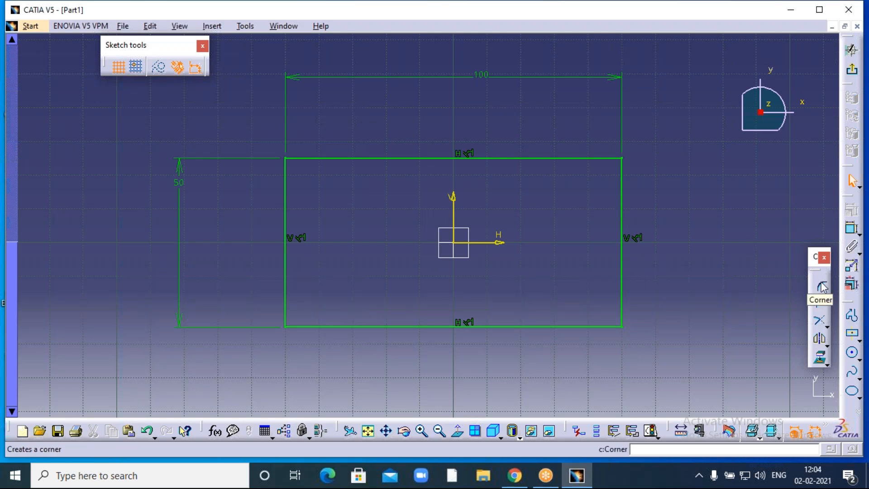
click(213, 26)
mouse_move(236, 89)
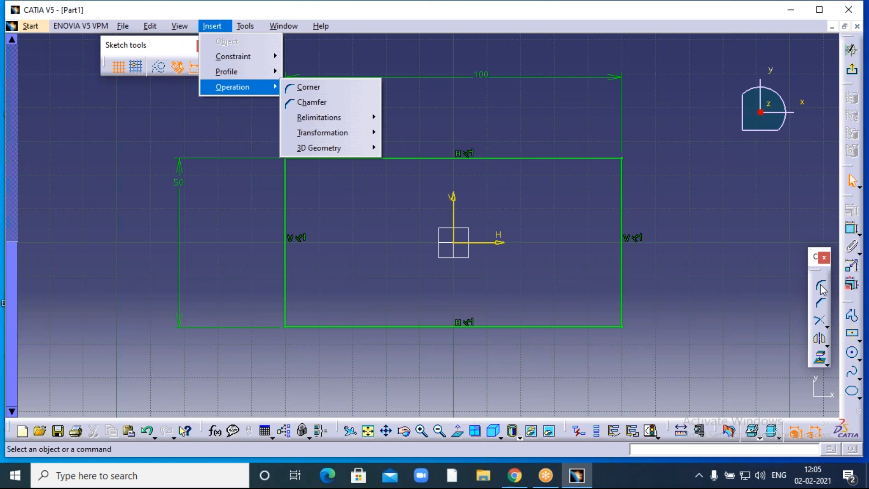
click(698, 232)
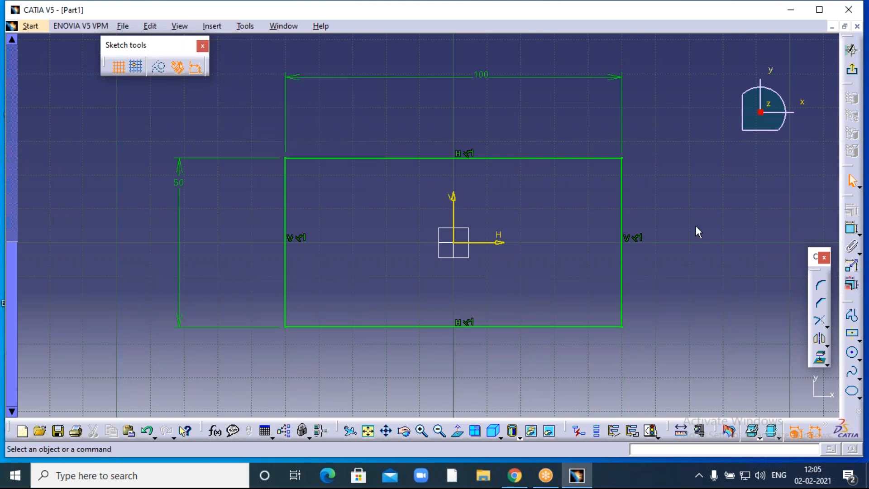
- Round the rectangle's upper-right corner to a radius of about 20 mm, trimming both edges and converting the length constraint into a distance
click(823, 287)
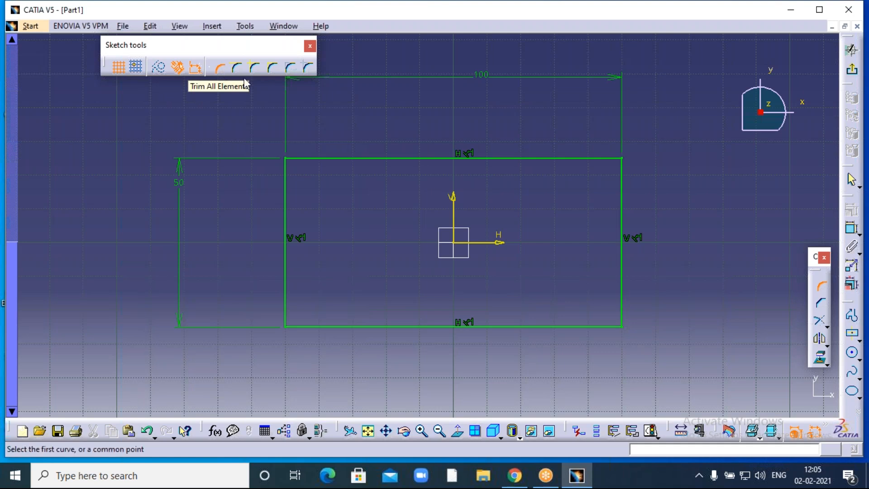
click(580, 158)
click(623, 204)
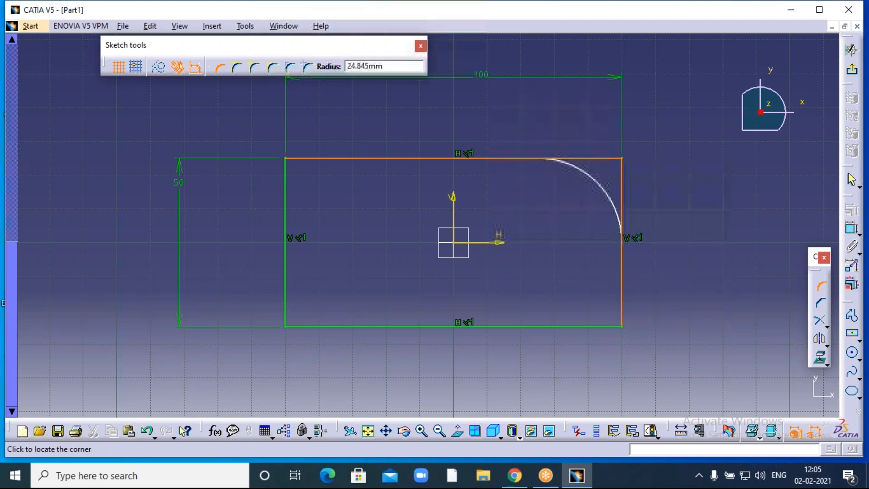
click(606, 181)
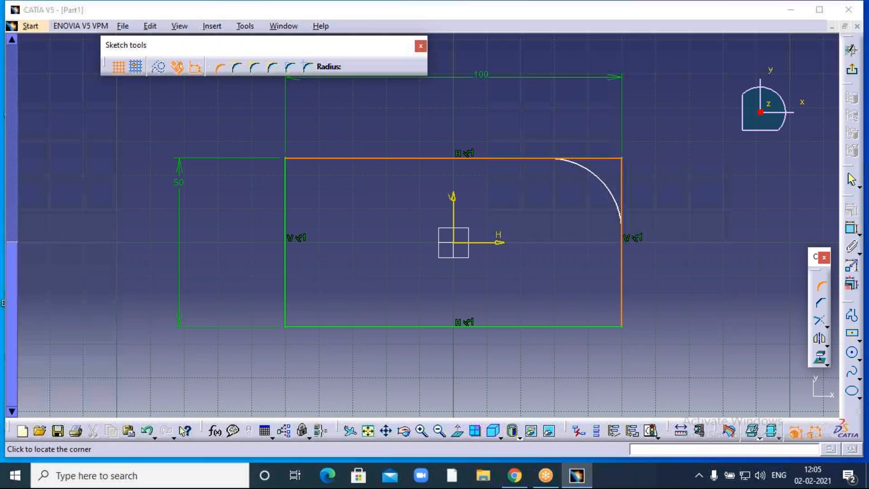
click(467, 266)
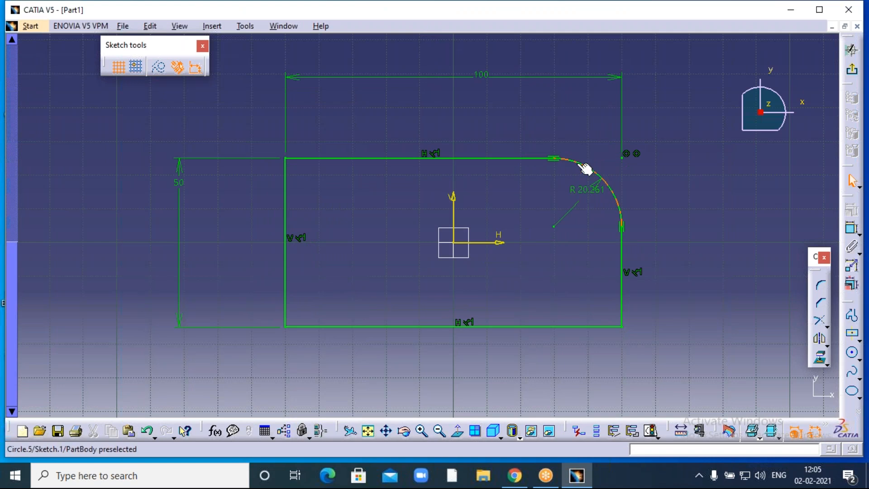
- Set the upper-right corner's radius to 10 mm
double_click(589, 196)
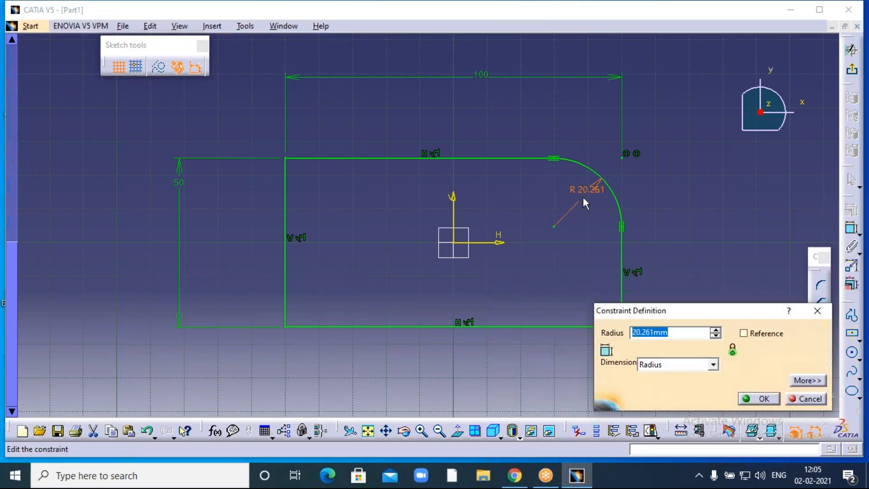
text(10)
click(693, 199)
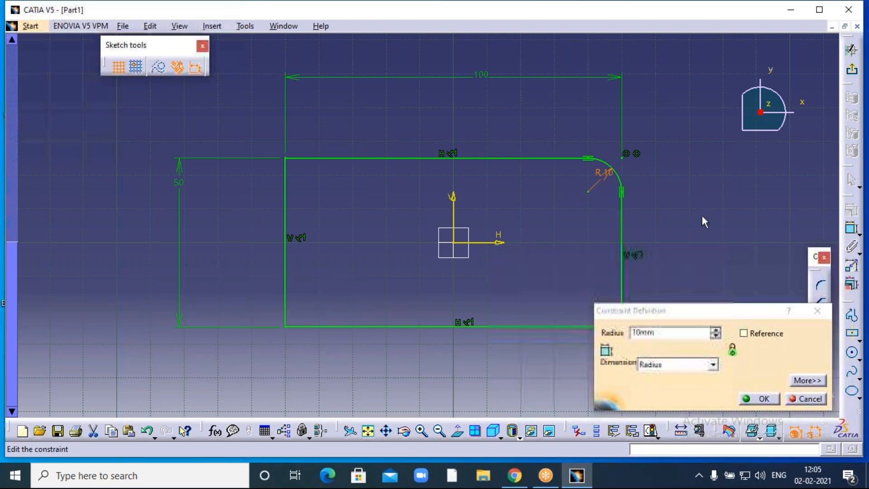
click(763, 400)
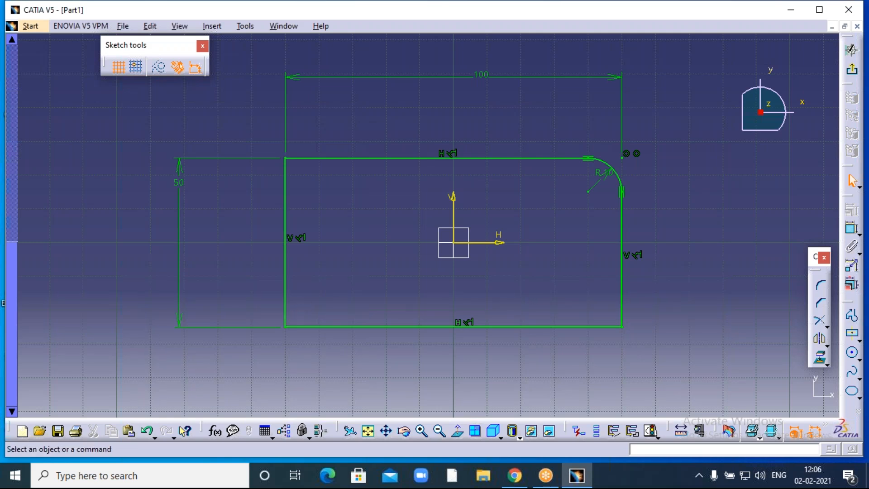
- Round the rectangle's lower-left corner to a radius of about 15.5 mm, agreeing to convert the length constraint into a distance
click(820, 285)
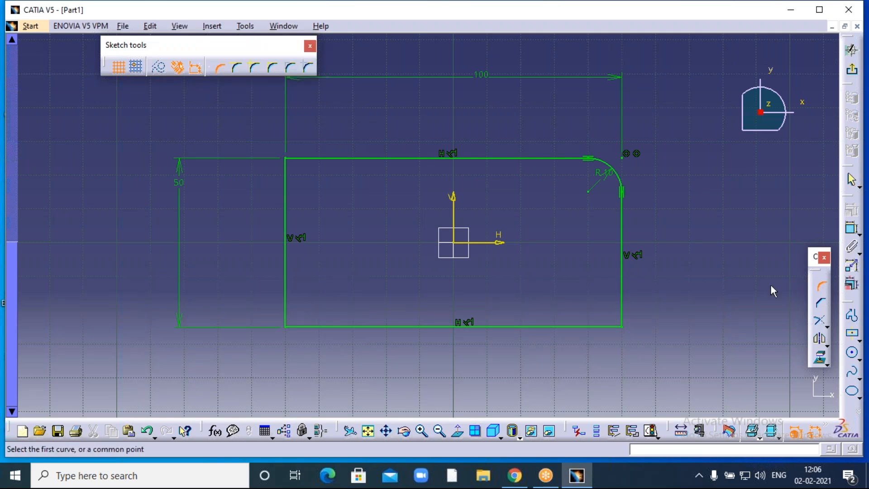
click(285, 297)
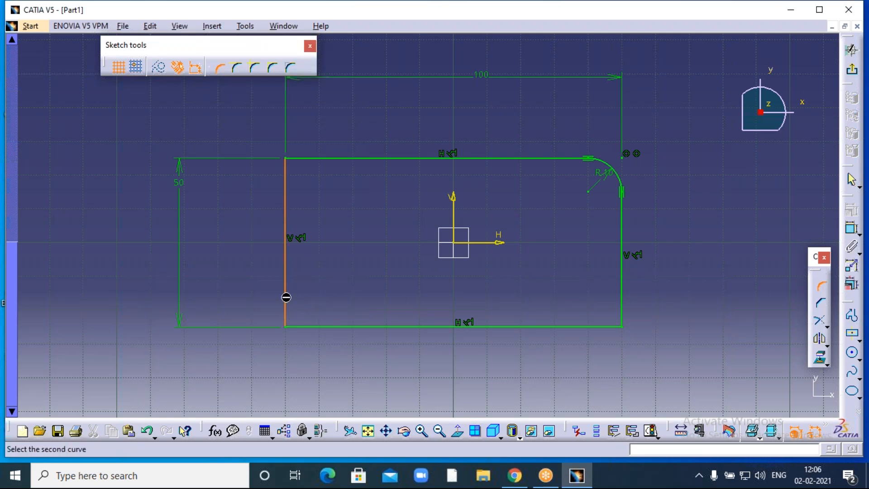
click(315, 327)
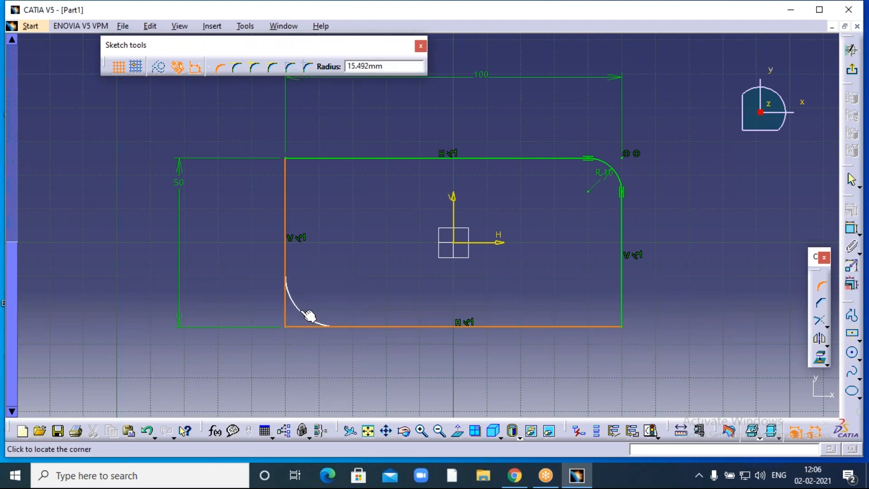
click(307, 314)
click(481, 266)
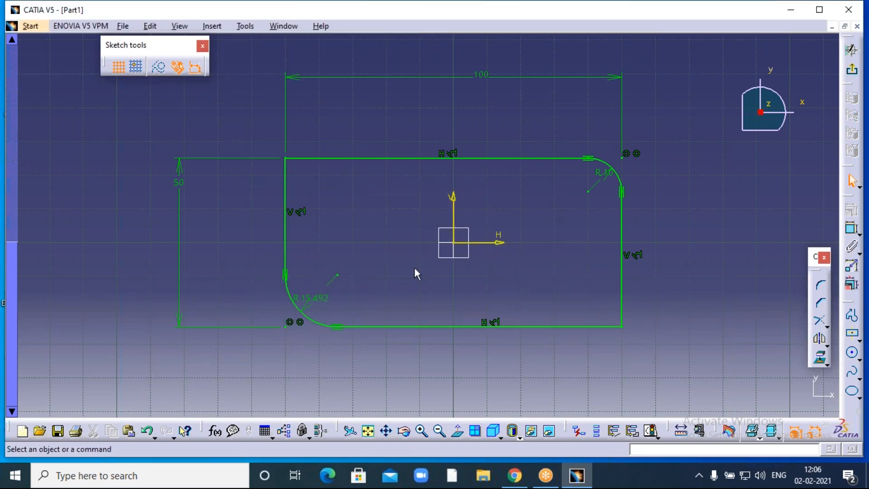
- Set the lower-left corner's radius to 5 mm and undo the whole rounding of that corner
double_click(311, 300)
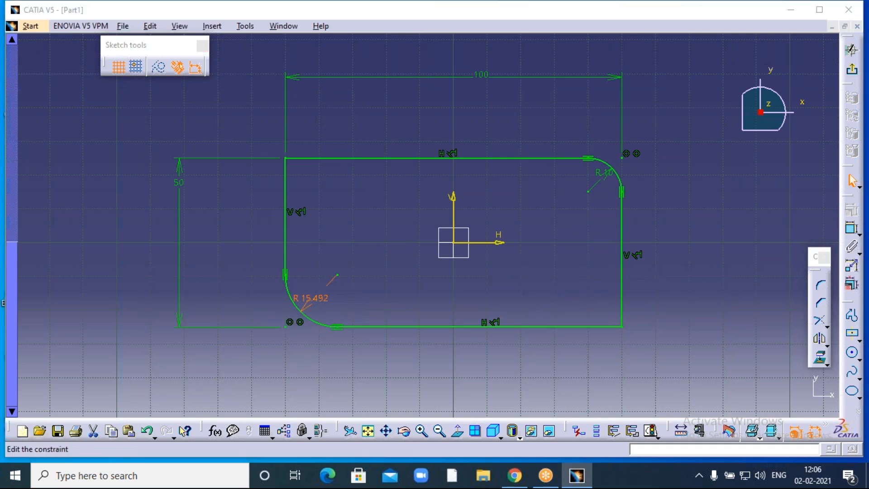
text(5)
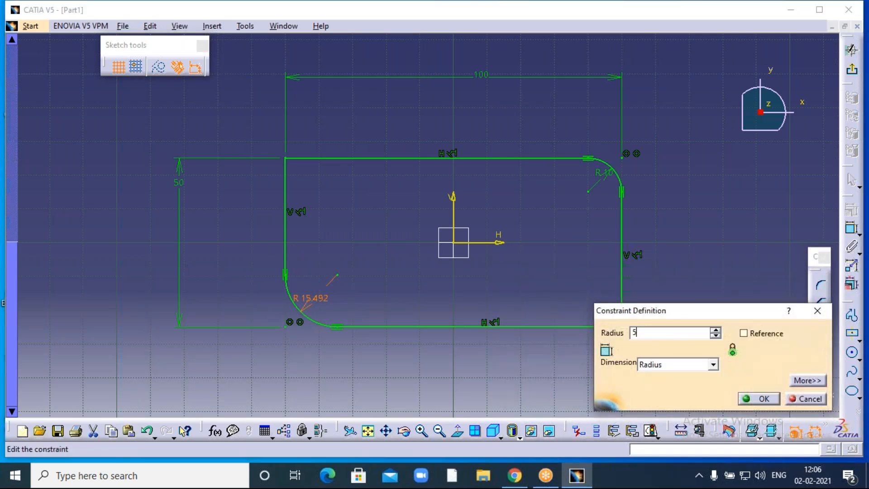
key(Return)
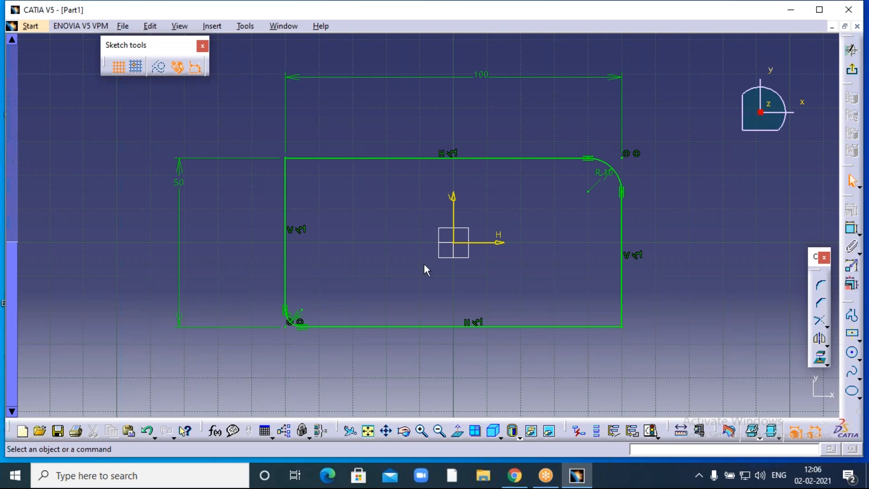
click(330, 314)
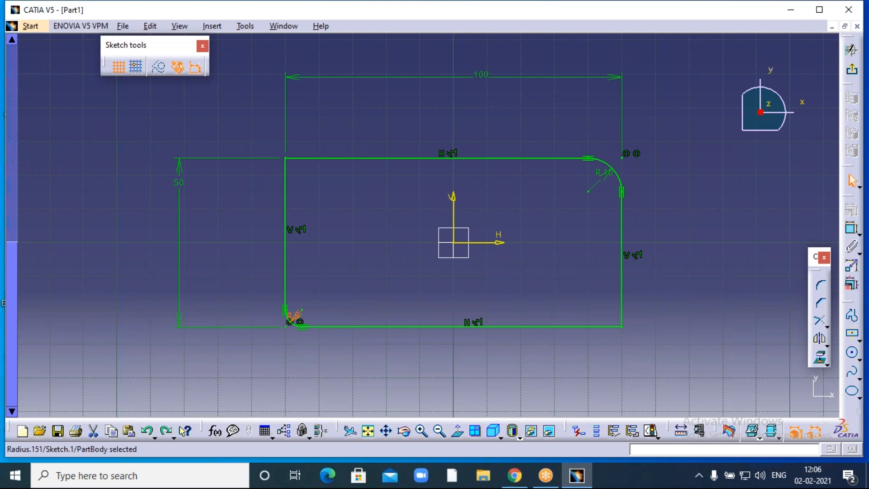
key(ctrl+z)
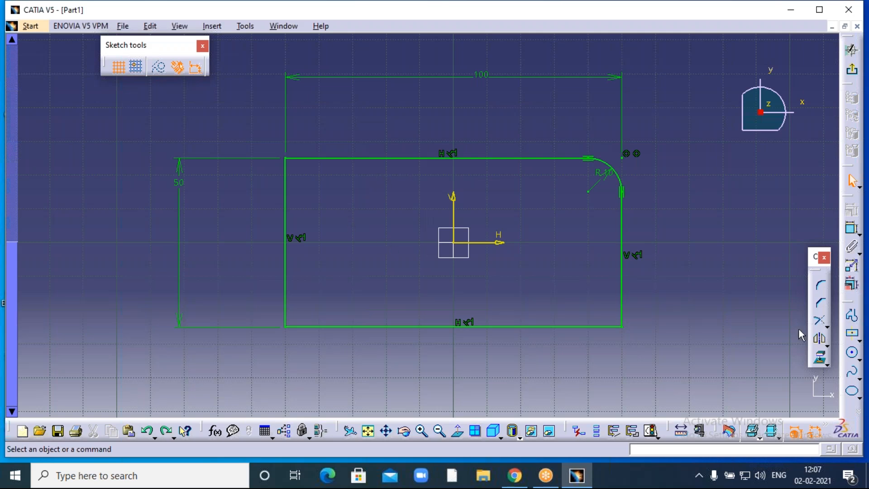
- Round the rectangle's upper-left corner to a radius of about 48 mm, trimming both edges and converting the length constraint into a distance
click(820, 286)
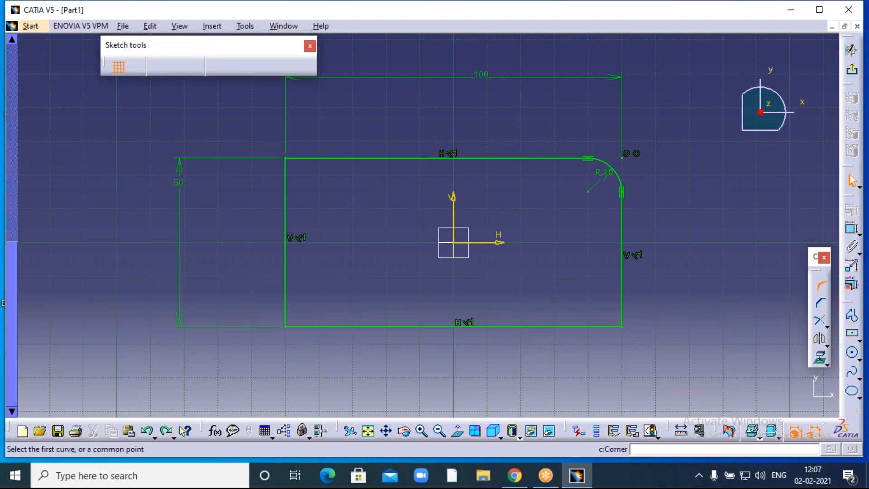
click(342, 158)
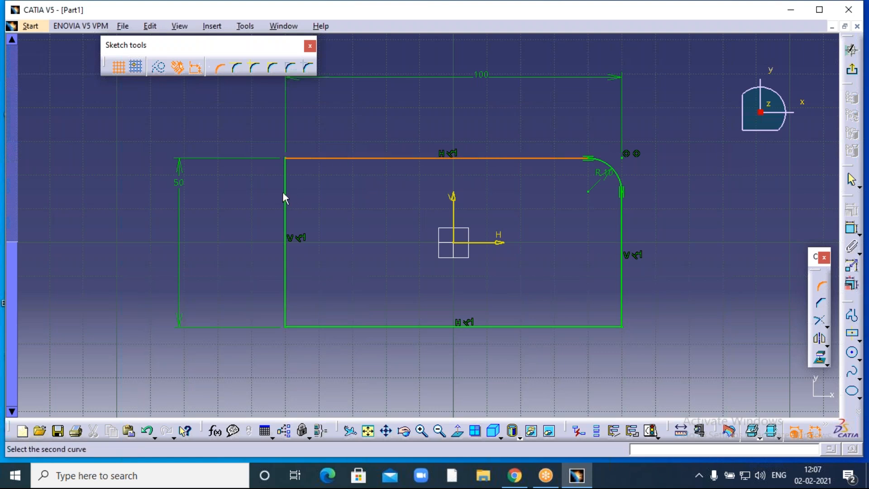
click(285, 198)
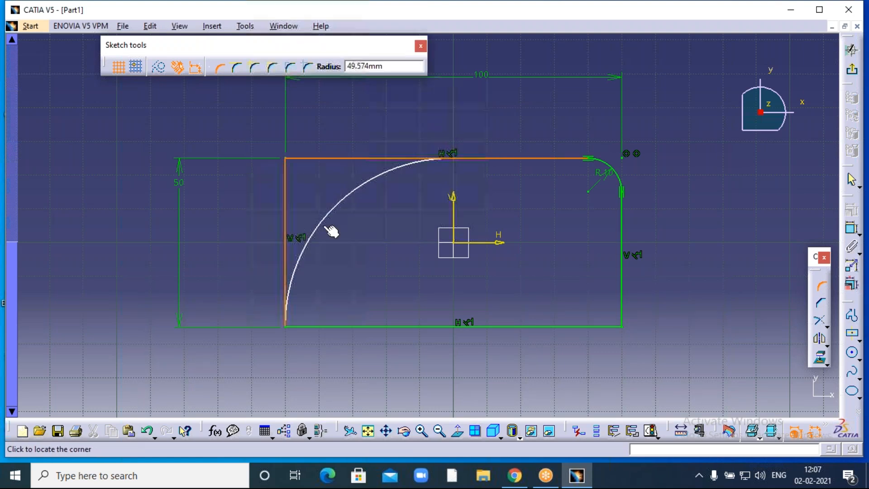
click(328, 220)
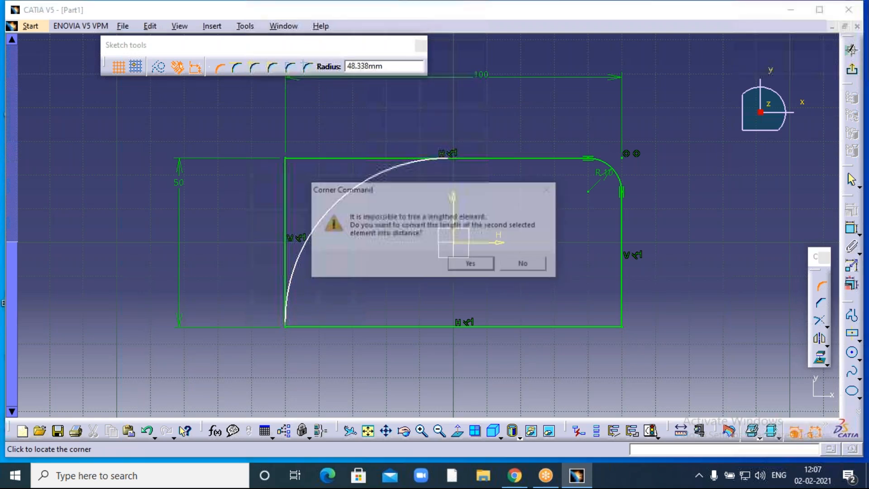
click(472, 264)
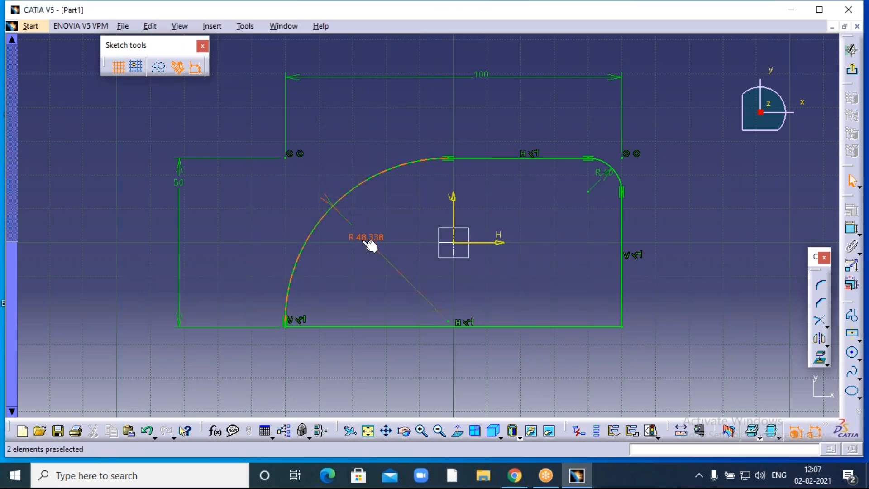
- Set the radius of the rectangle's upper-left corner to 50 mm
double_click(369, 243)
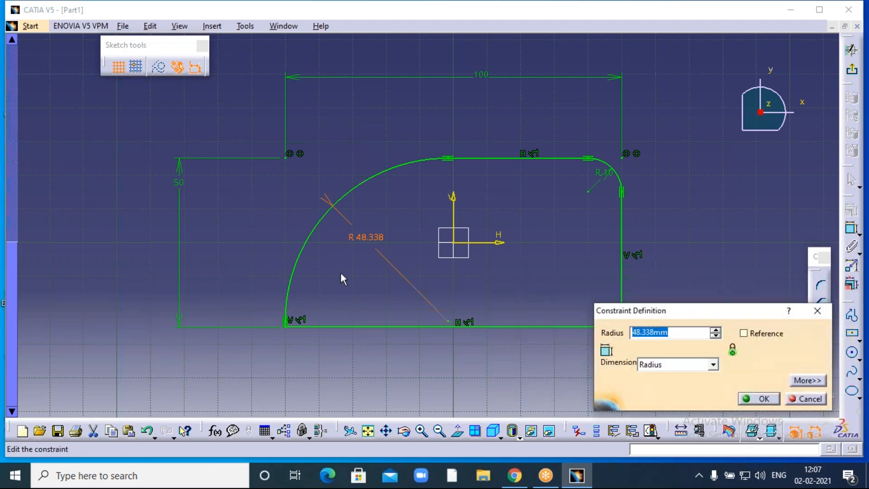
text(50)
key(Return)
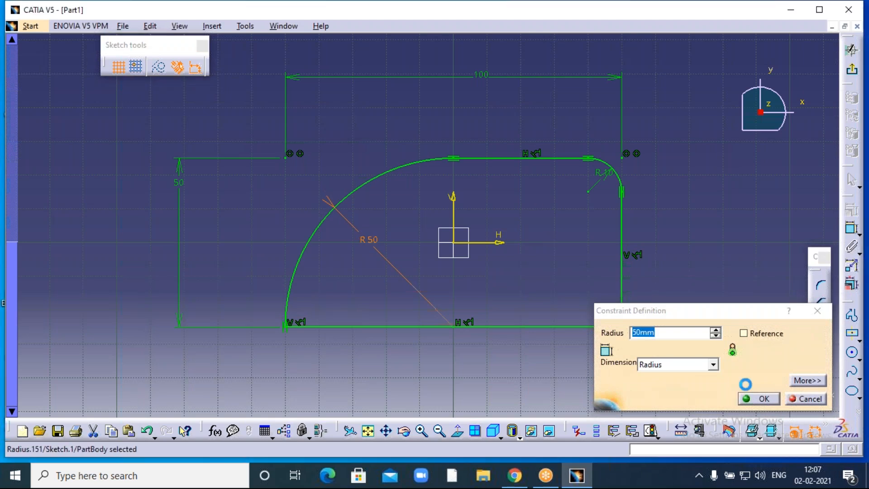
click(764, 399)
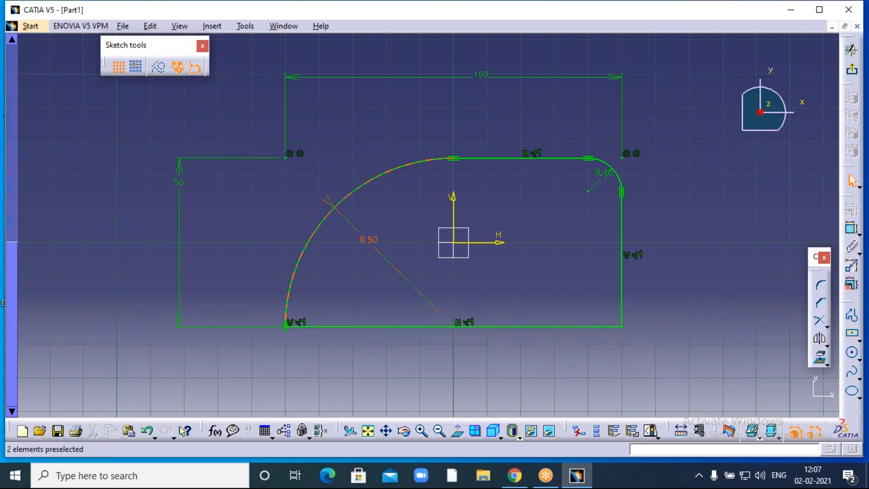
- Set the upper-left corner's radius to 52 mm and examine where the arc ends at the bottom edge
double_click(379, 242)
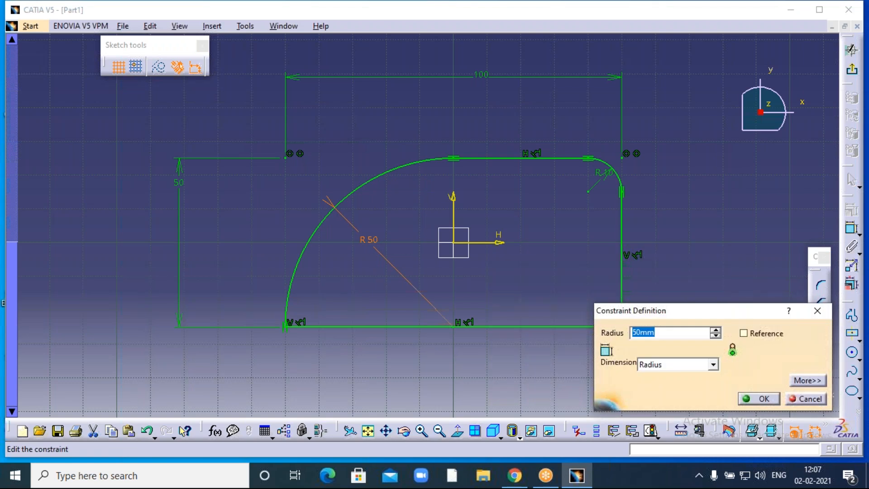
text(52)
click(759, 398)
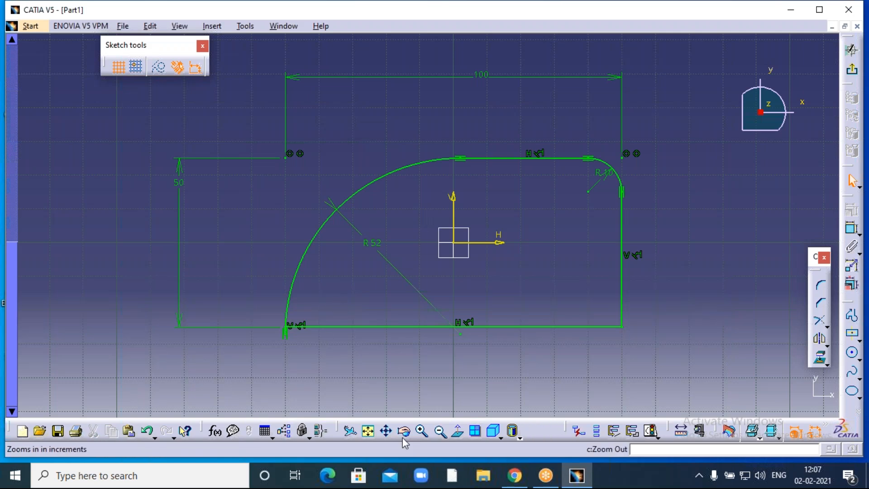
click(421, 430)
middle_drag(384, 267, 535, 173)
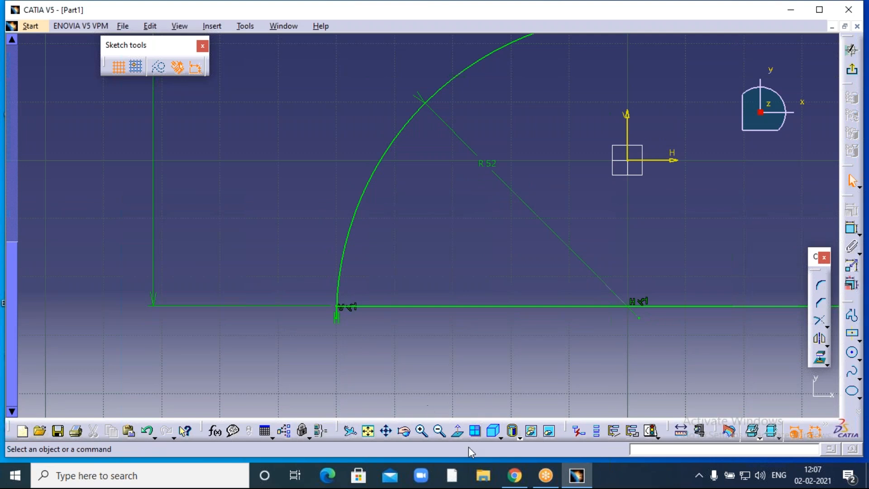
click(420, 427)
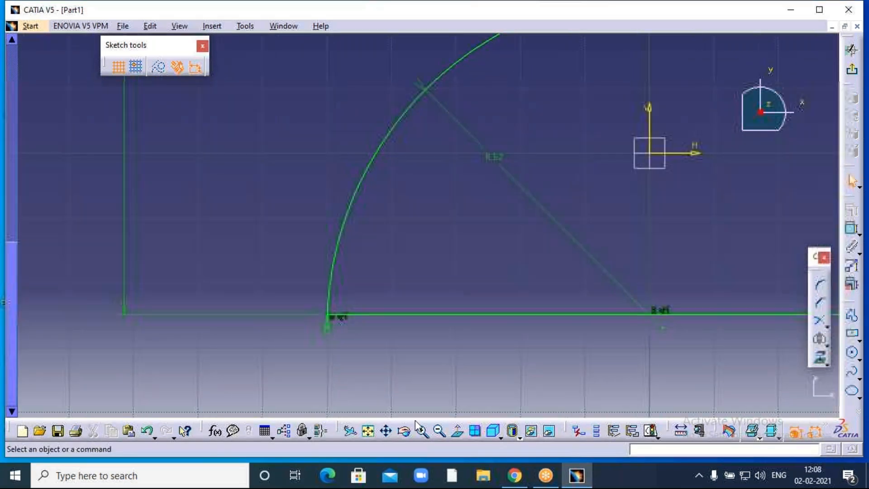
middle_drag(326, 355, 374, 262)
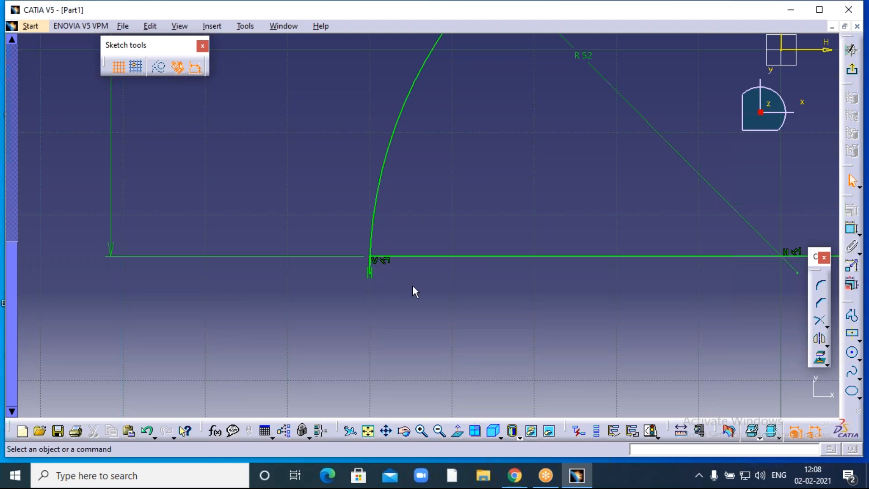
- Undo the last radius change on the upper-left corner and check the arc's lower end against the bottom edge
key(ctrl+z)
click(583, 55)
key(ctrl+z)
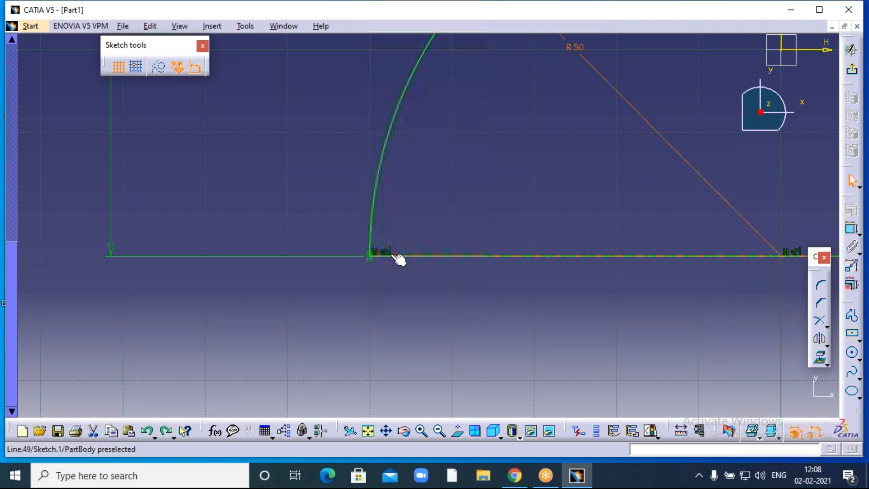
middle_drag(446, 214, 226, 261)
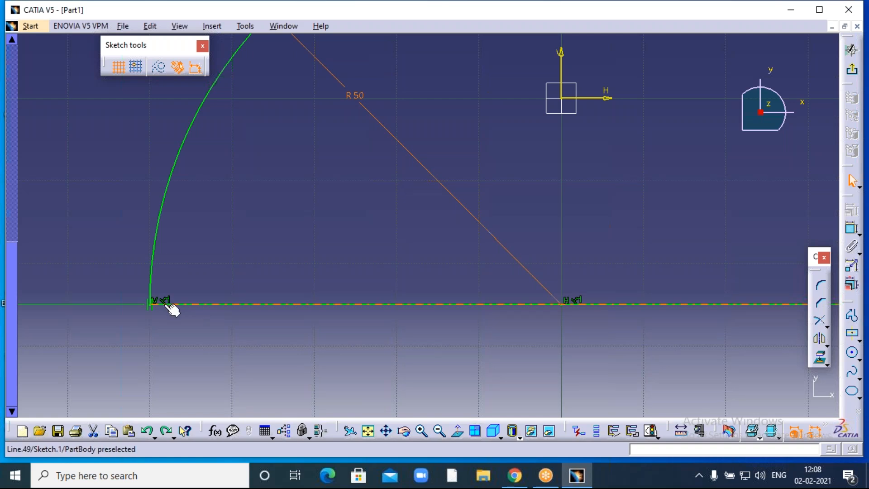
click(437, 194)
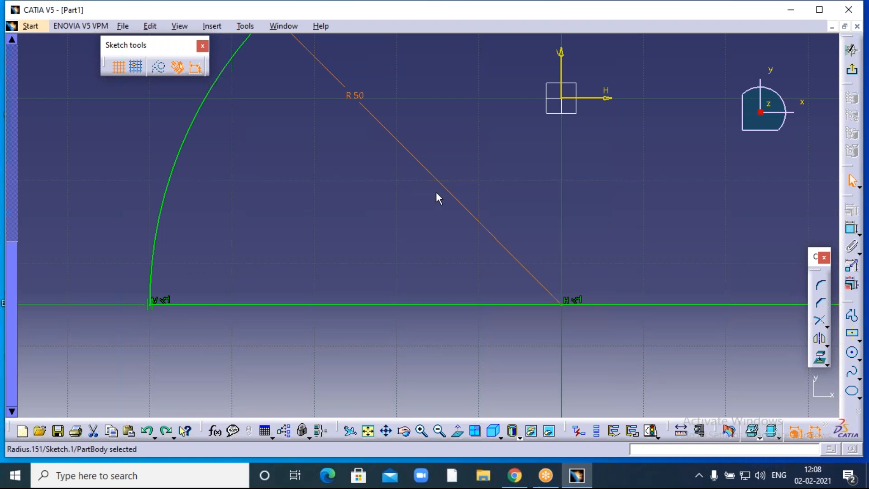
click(335, 179)
mouse_move(426, 108)
middle_down()
mouse_move(427, 230)
mouse_move(437, 154)
middle_up()
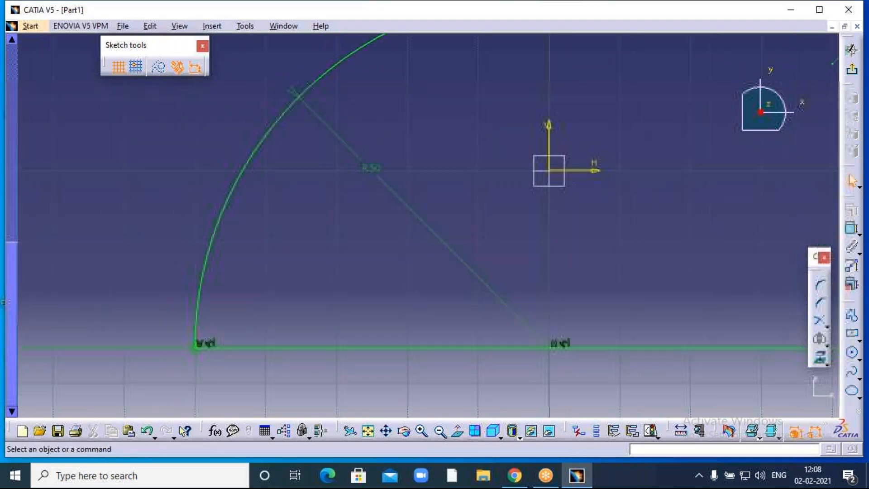
- Round the rectangle's lower-right corner between the right and bottom edges with a radius of about 27.7 mm
click(439, 431)
middle_drag(656, 208, 537, 235)
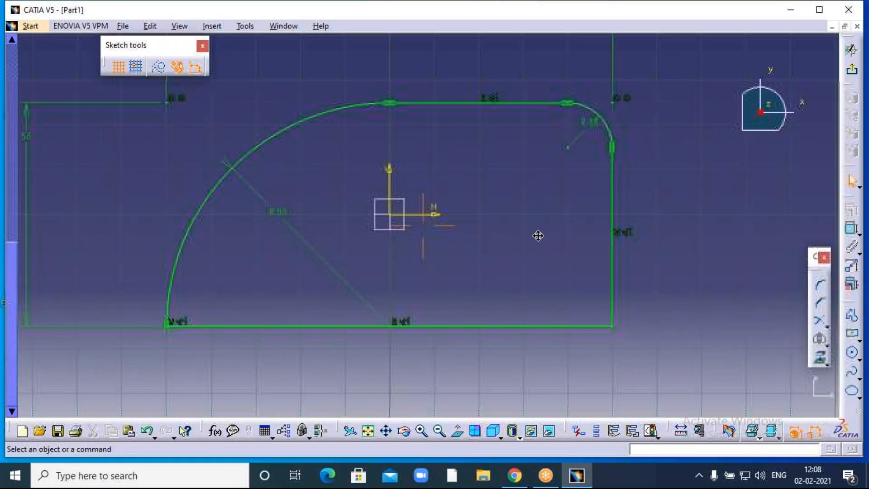
click(818, 285)
click(608, 289)
click(574, 326)
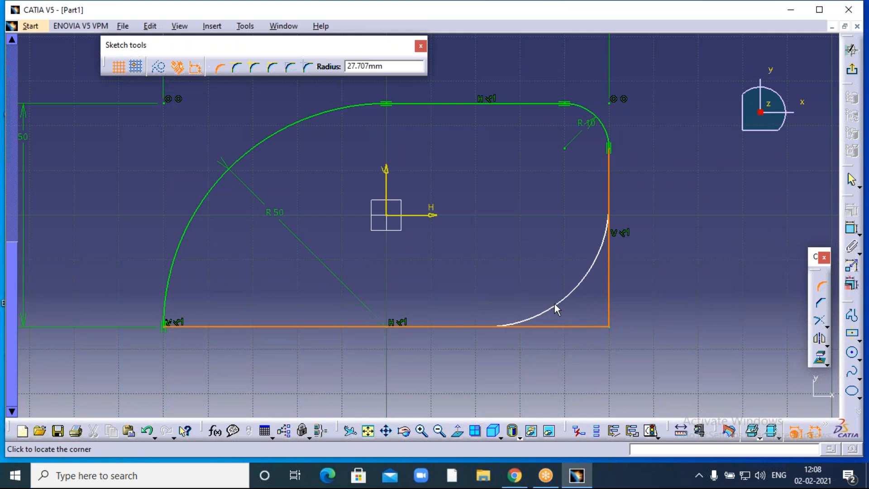
click(555, 304)
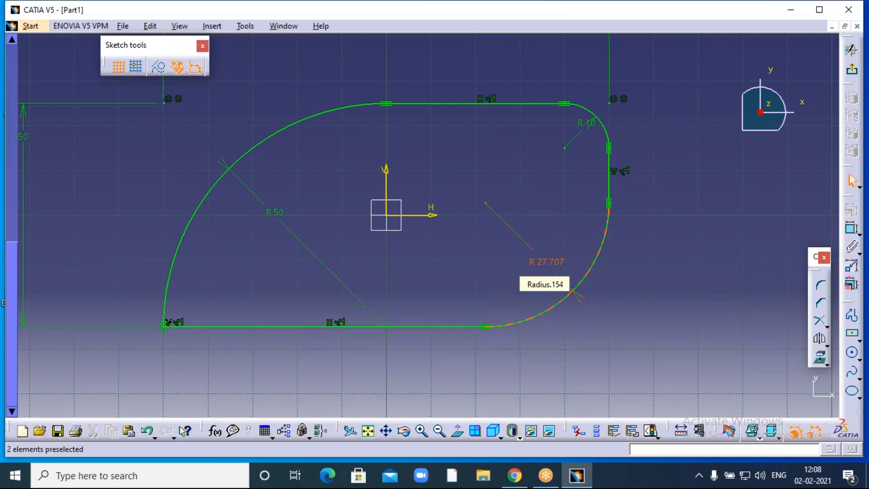
- Set the lower-right corner's radius to 30 mm
double_click(580, 266)
text(30)
key(Return)
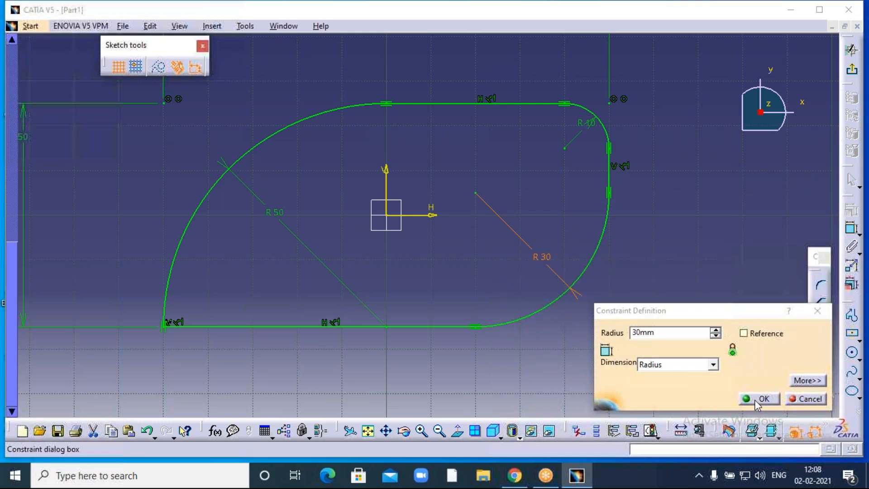
click(754, 400)
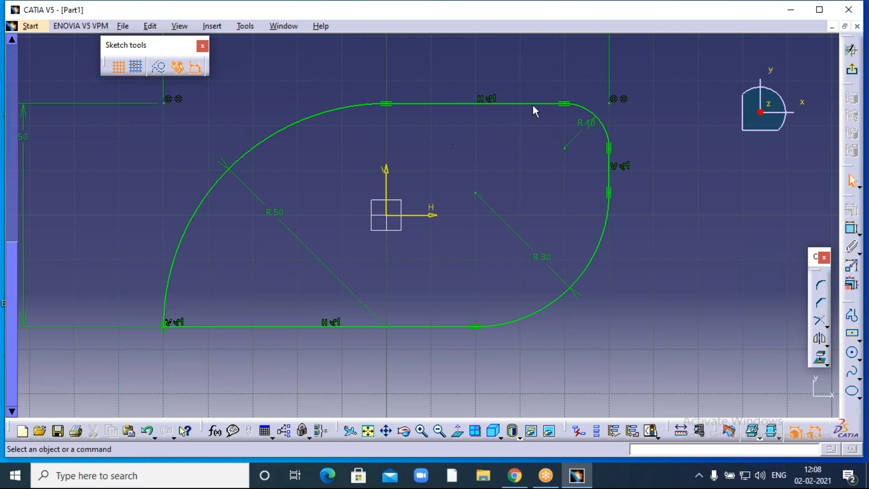
click(618, 19)
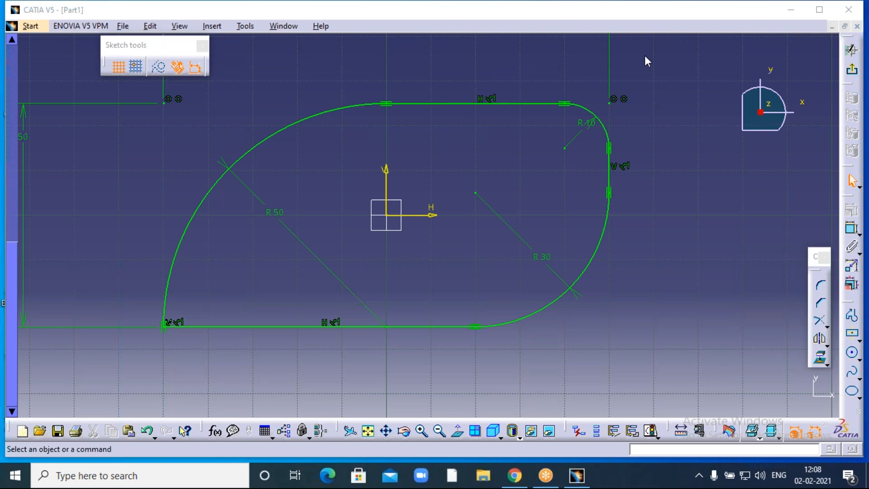
click(636, 114)
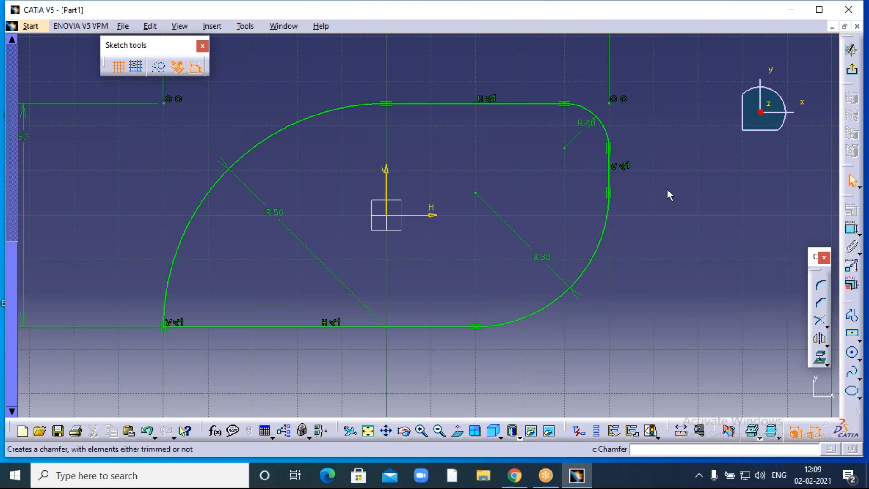
- Undo all the corner roundings back to the plain rectangle with four sharp corners
key(Escape)
key(ctrl+z)
key(ctrl+z)
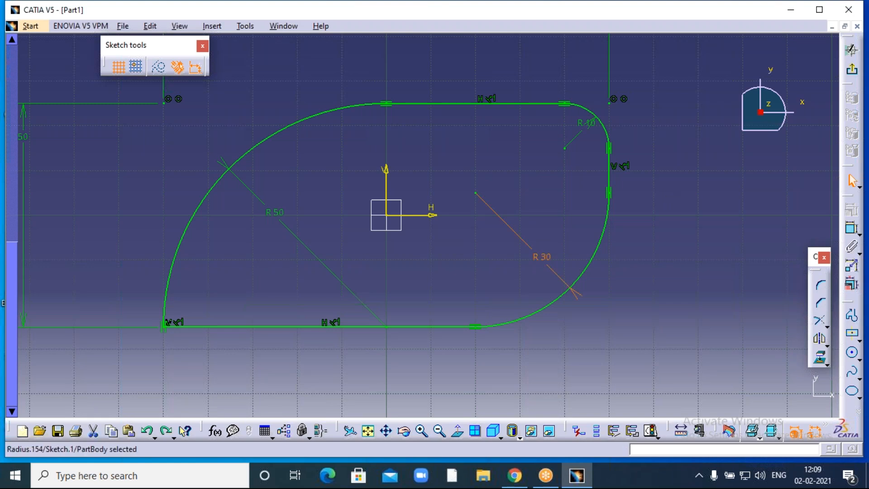
key(ctrl+z)
key(ctrl+z)
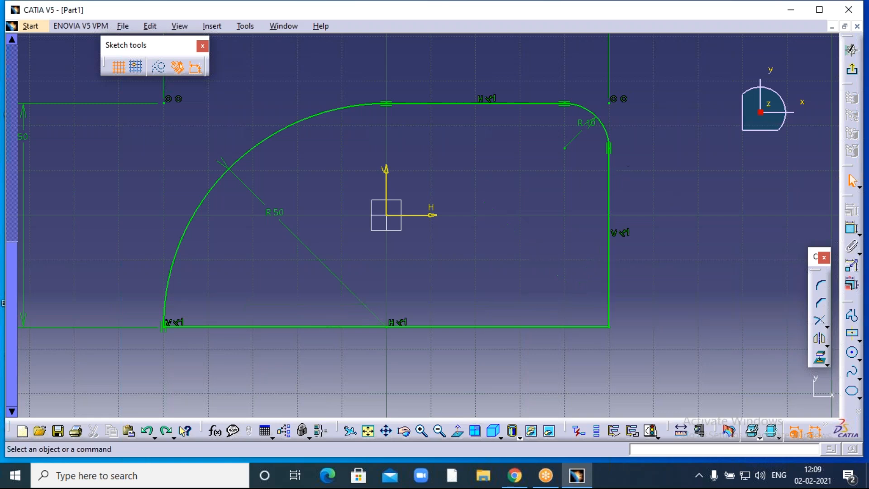
key(ctrl+z)
key(ctrl+z)
key(ctrl+z)
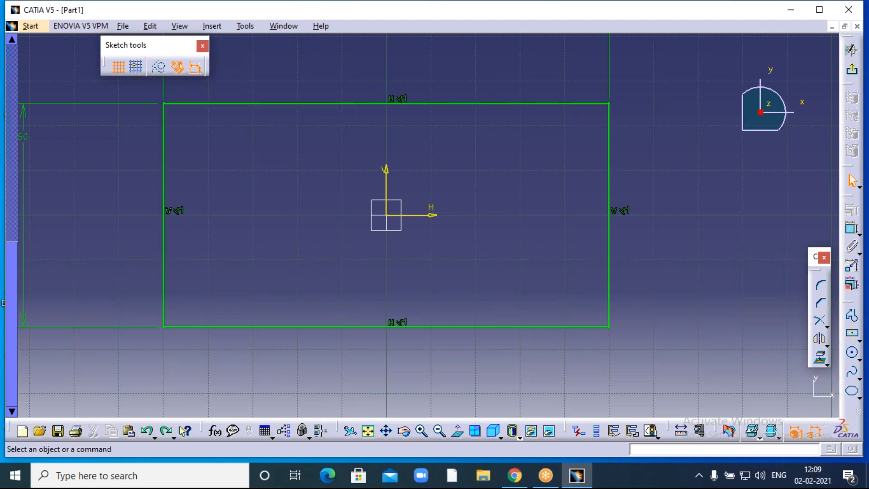
- Chamfer the rectangle's upper-right corner at 45 degrees with a length of about 24 mm, agreeing to convert the length constraint into a distance
click(440, 431)
click(440, 431)
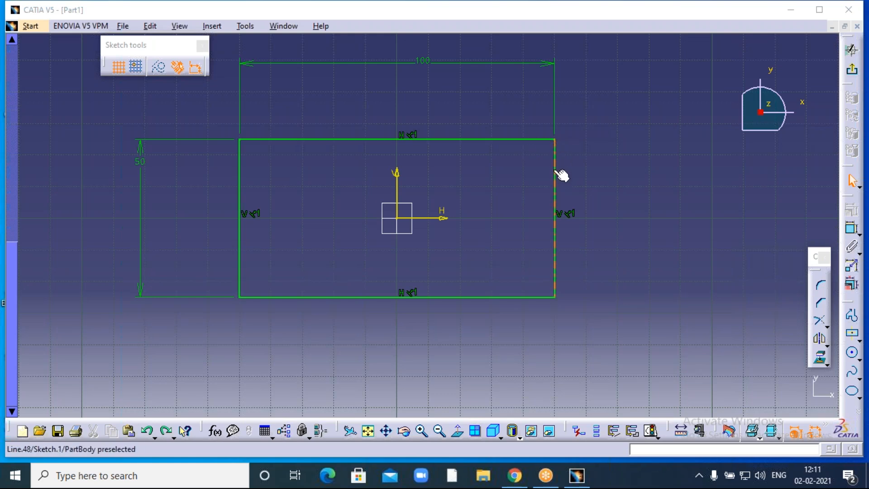
click(822, 305)
click(526, 139)
click(556, 178)
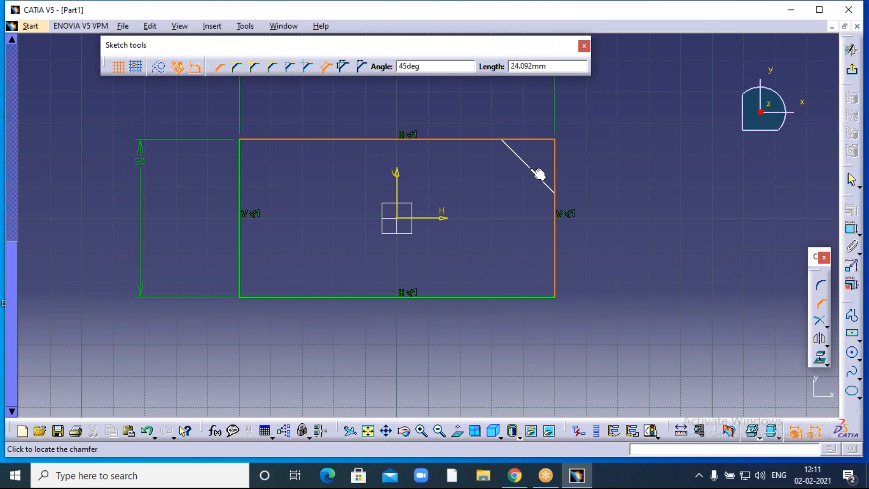
click(536, 172)
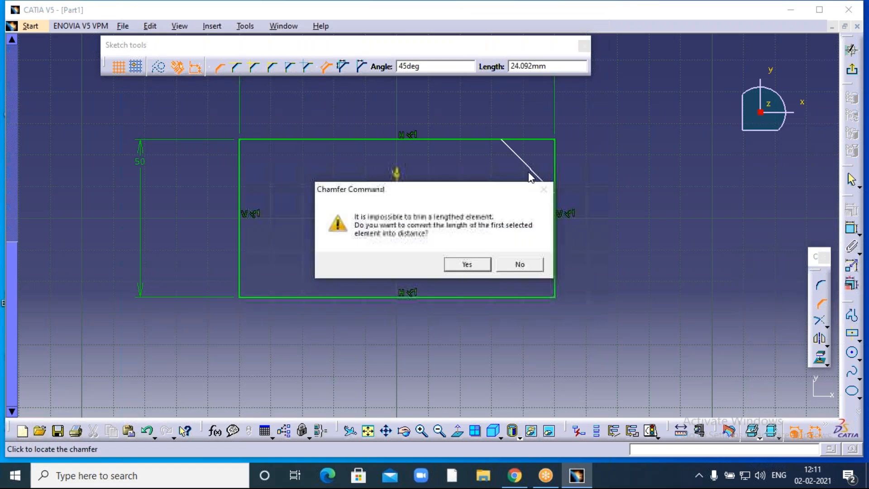
click(475, 269)
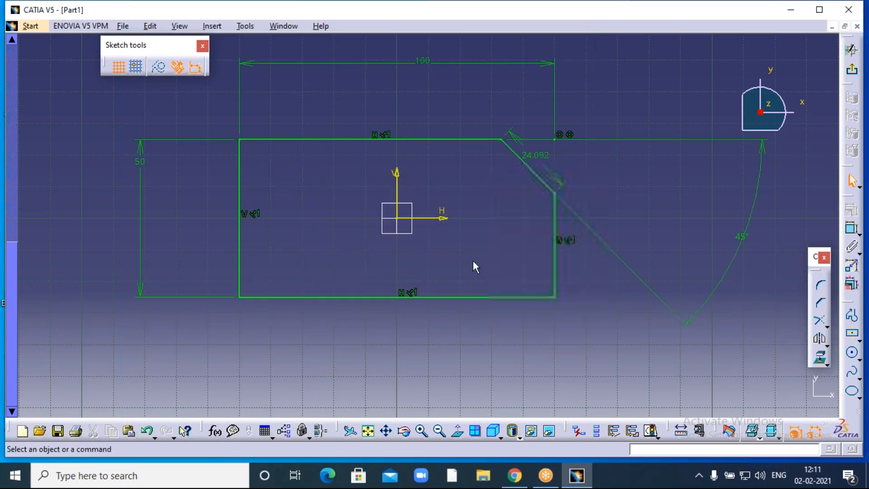
- Delete the length and angle constraints of the upper-right chamfer
click(536, 155)
key(Delete)
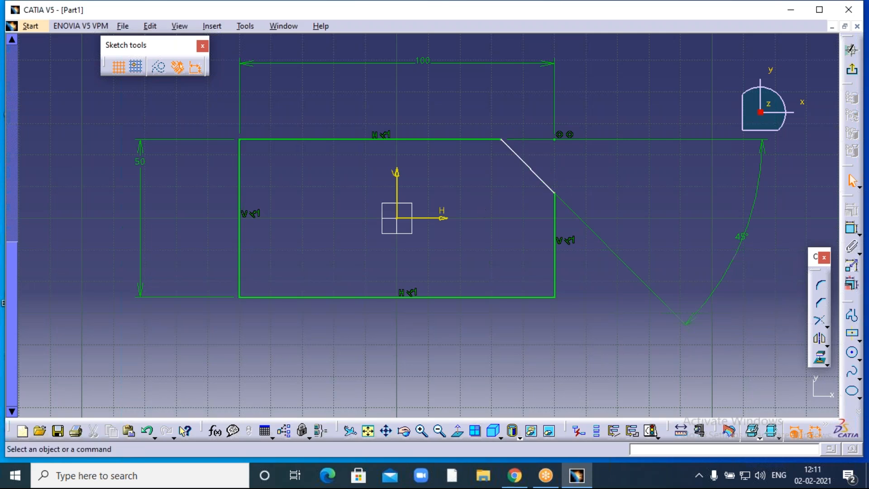
click(743, 235)
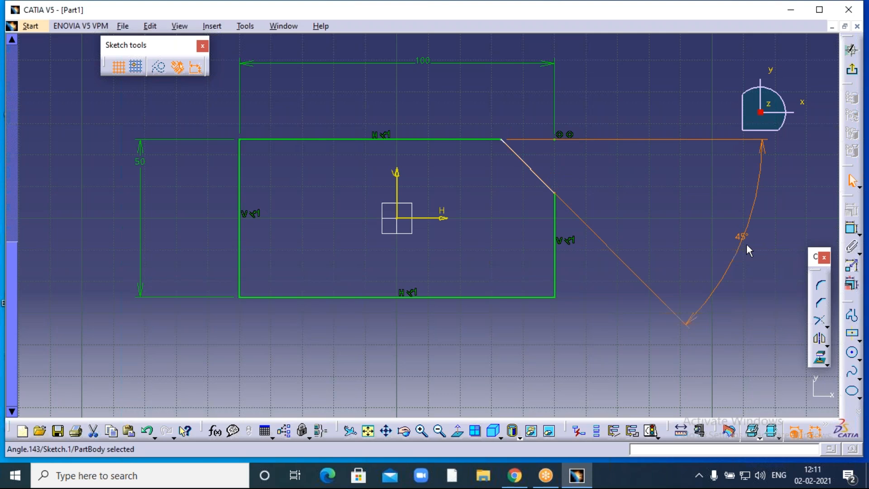
key(Delete)
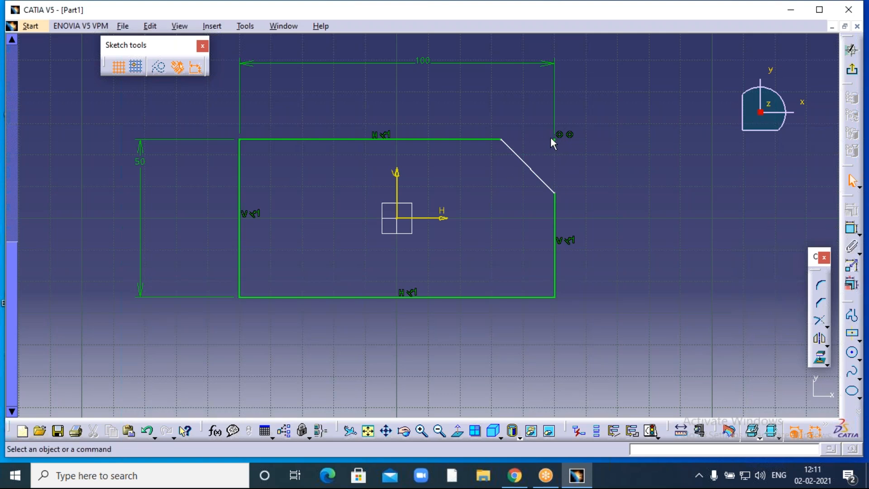
- Dimension the horizontal distance from the original upper-right corner point to the chamfer's upper end and set it to 12 mm
click(852, 228)
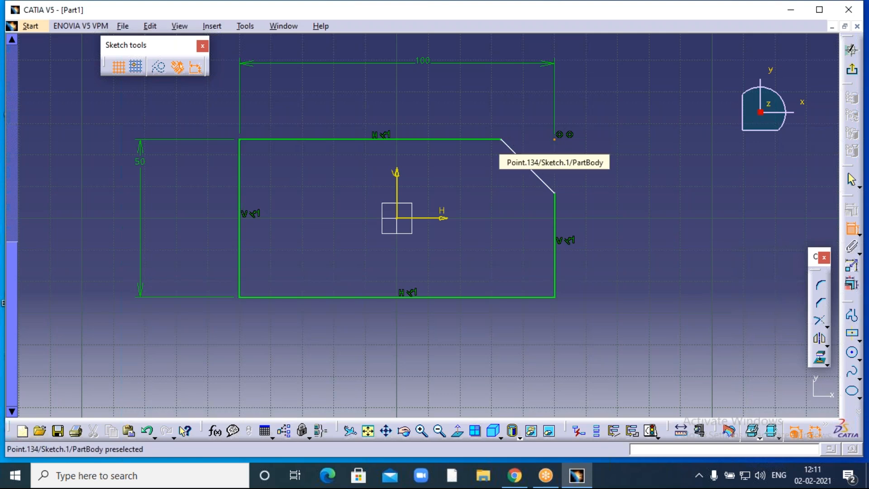
click(555, 139)
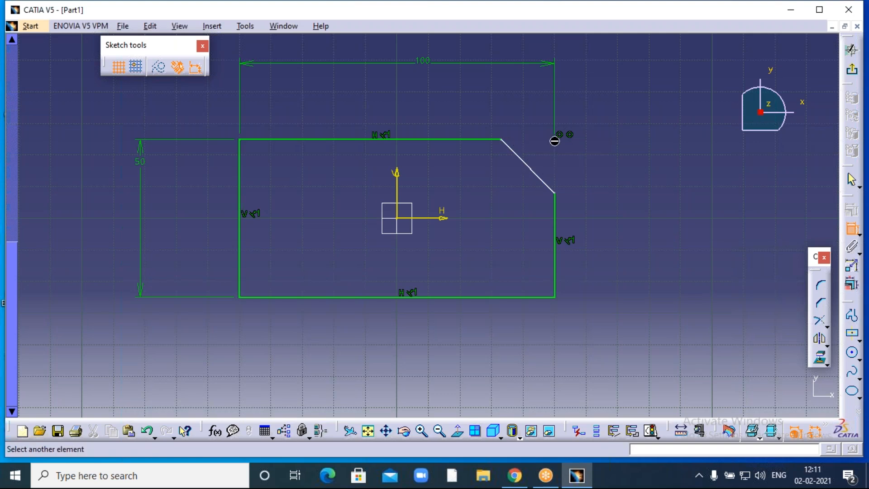
click(503, 140)
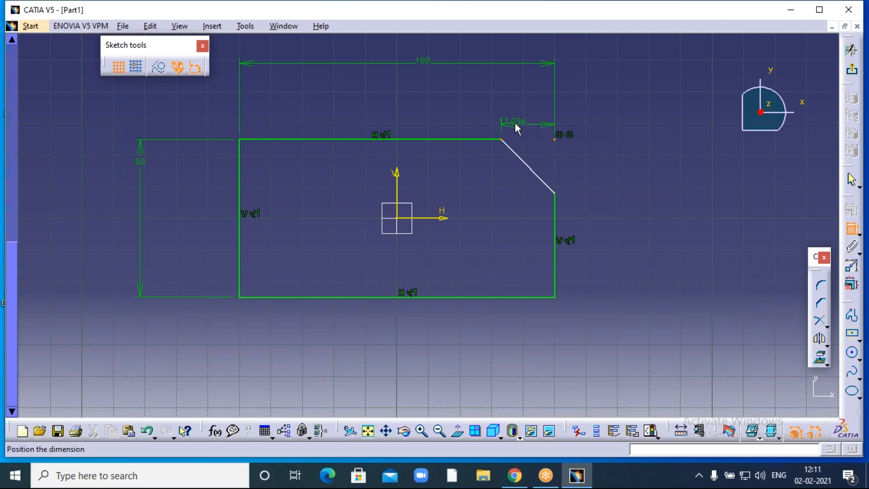
click(526, 106)
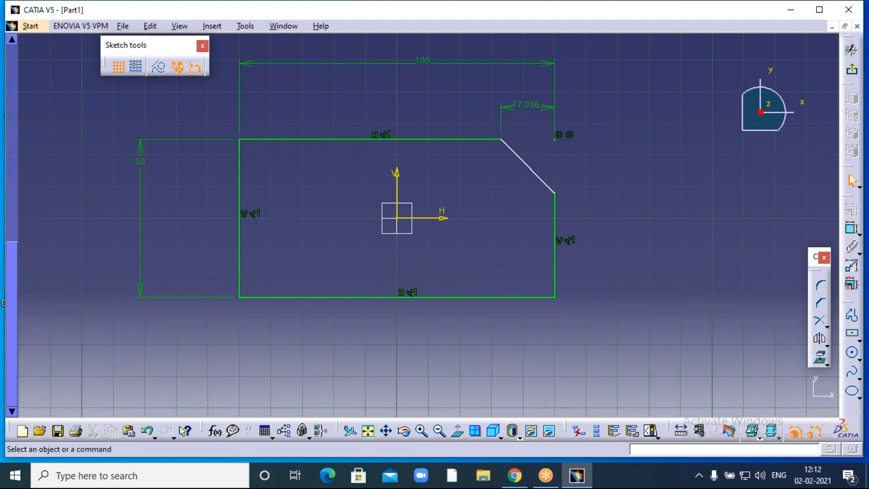
double_click(523, 105)
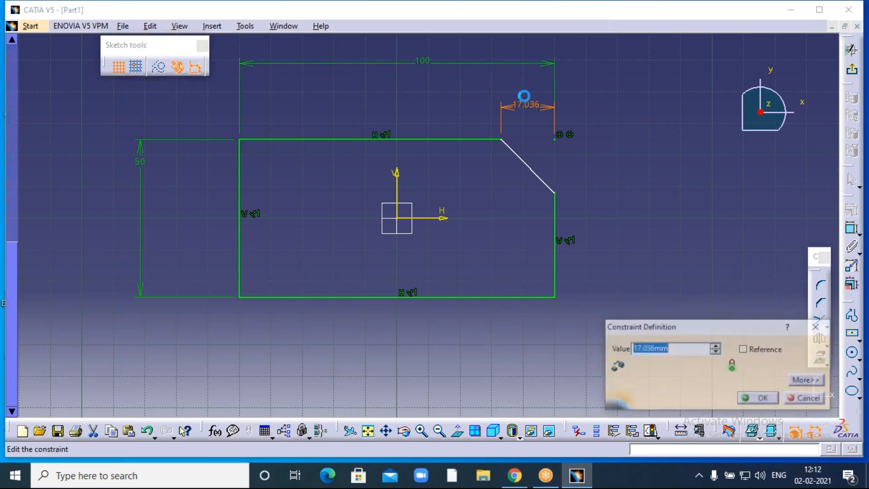
text(12)
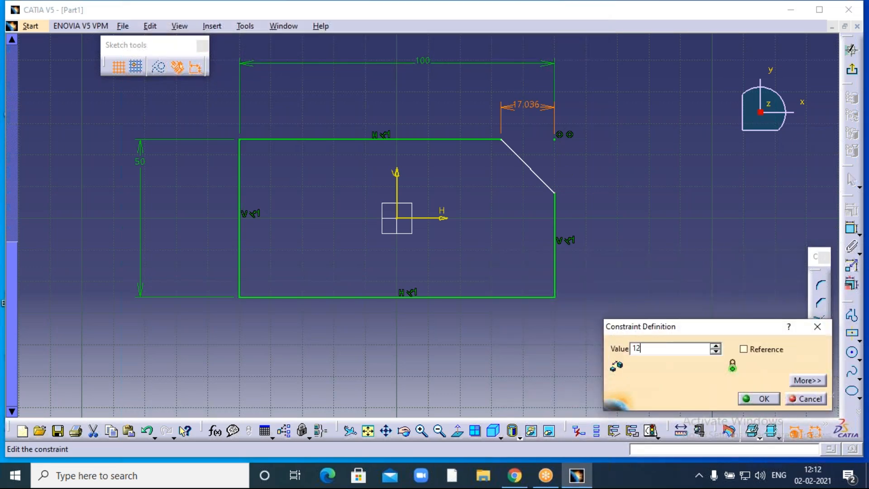
click(608, 153)
click(764, 400)
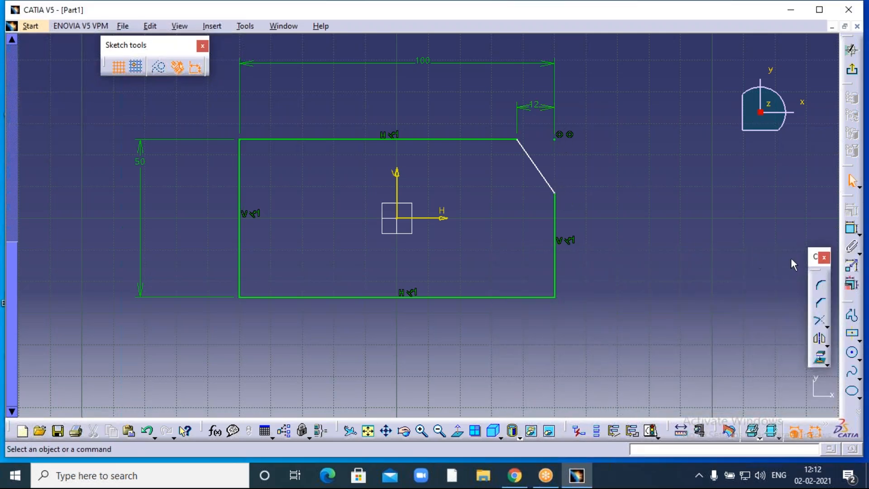
- Dimension the vertical distance from the original upper-right corner point to the chamfer's lower end and set it to 12 mm
click(852, 227)
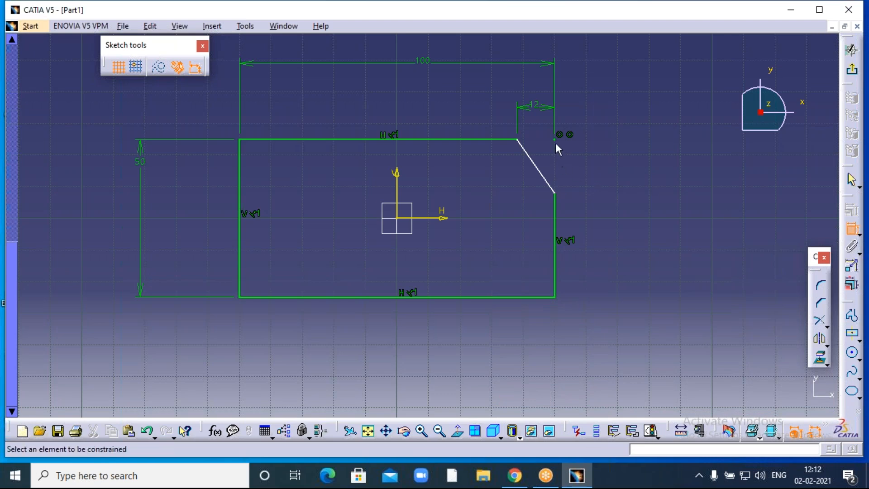
click(555, 146)
click(557, 194)
click(602, 175)
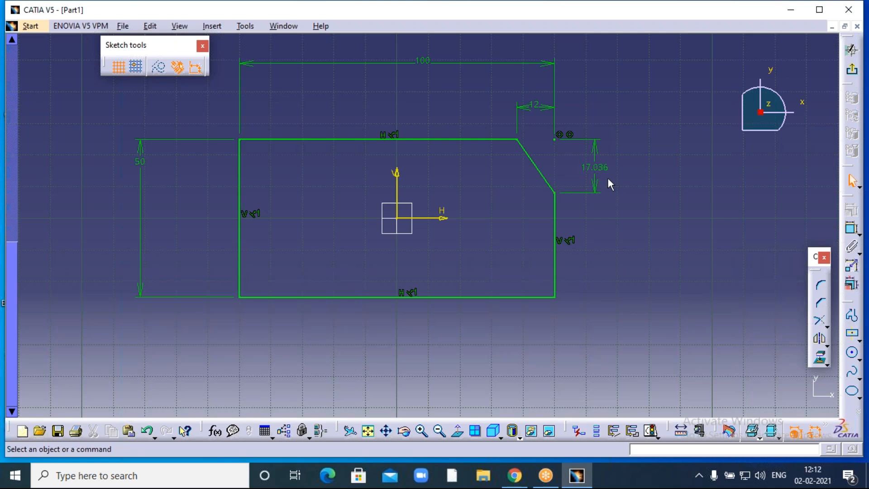
double_click(606, 165)
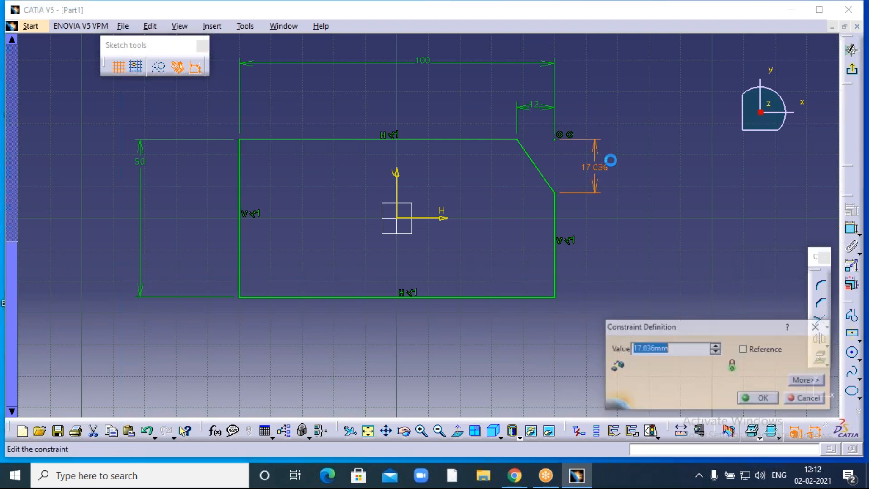
text(12)
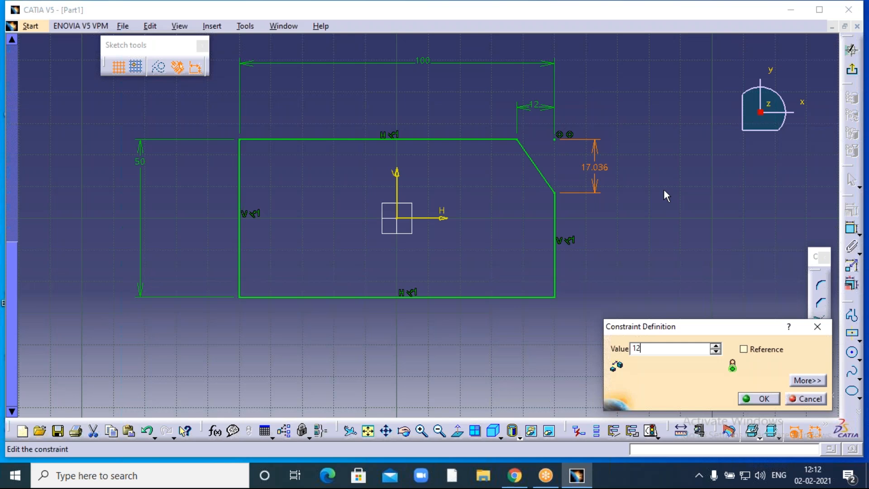
click(763, 399)
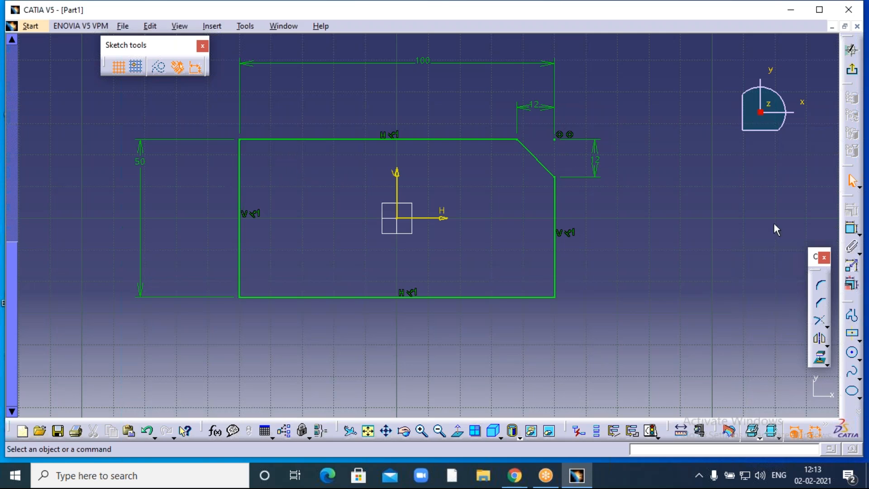
- Chamfer the rectangle's upper-left corner at 45 degrees with a length of about 22 mm
click(823, 306)
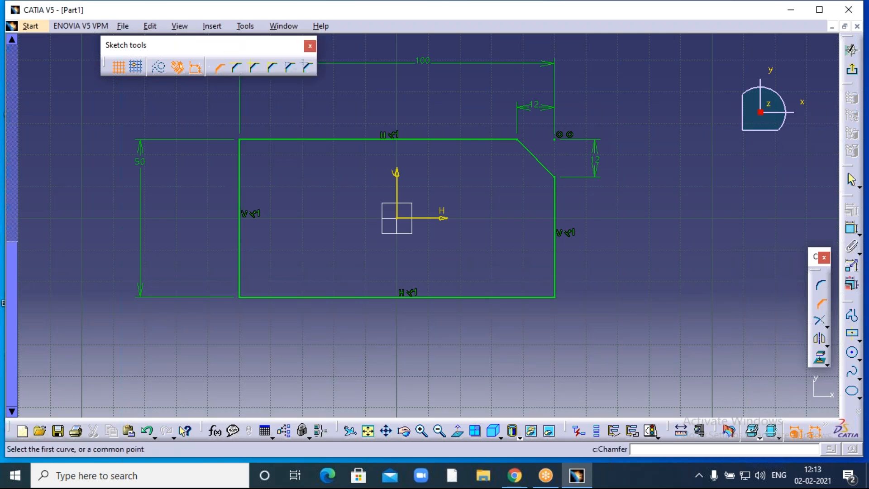
click(261, 140)
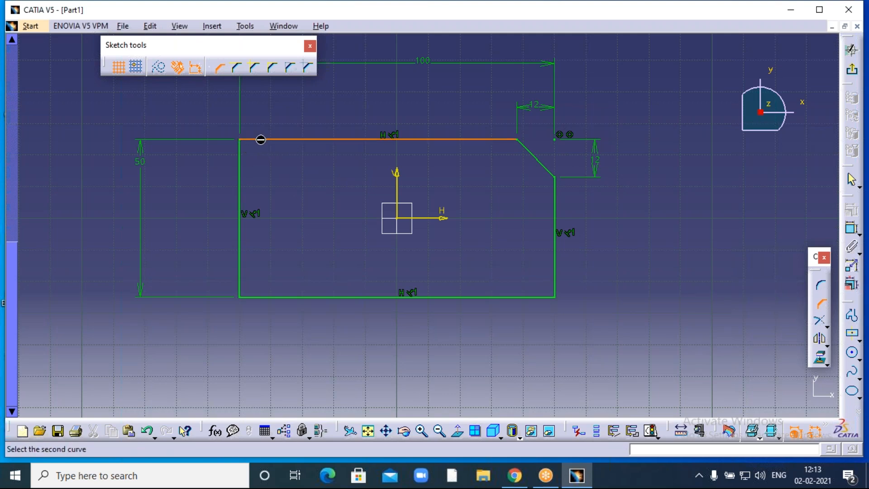
click(241, 169)
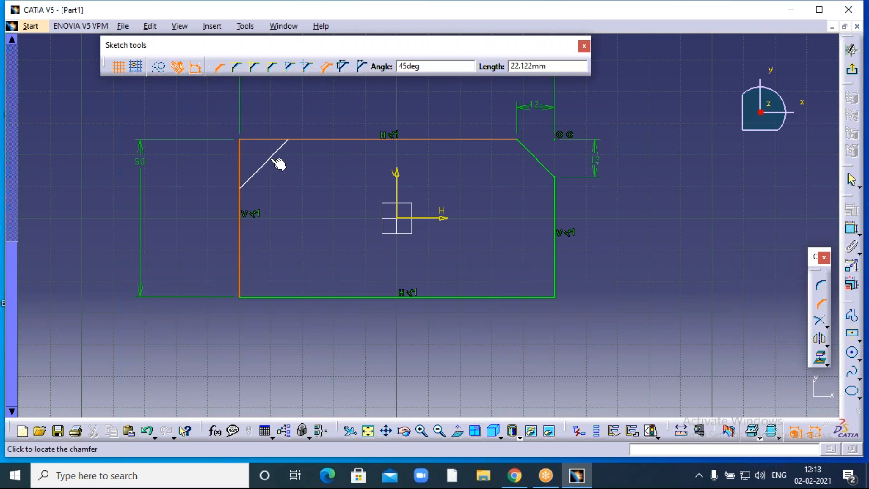
click(278, 165)
click(473, 265)
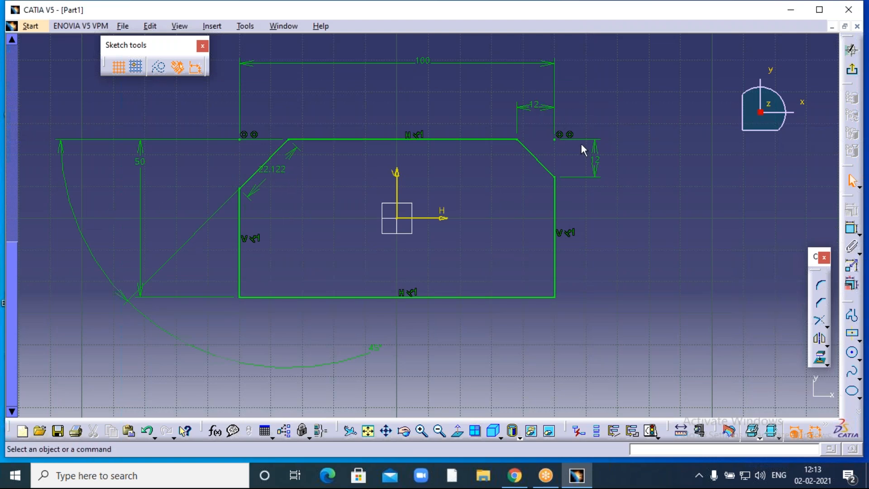
- Delete the length and angle constraints of the upper-left chamfer
click(278, 171)
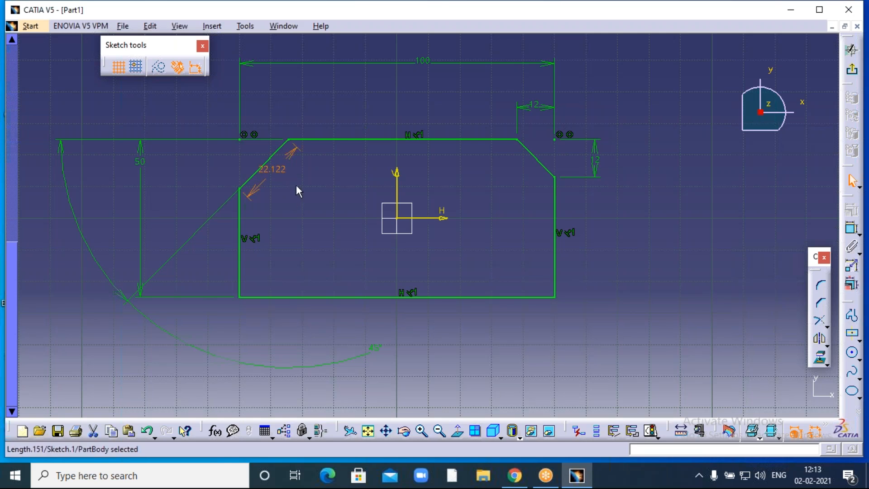
key(Delete)
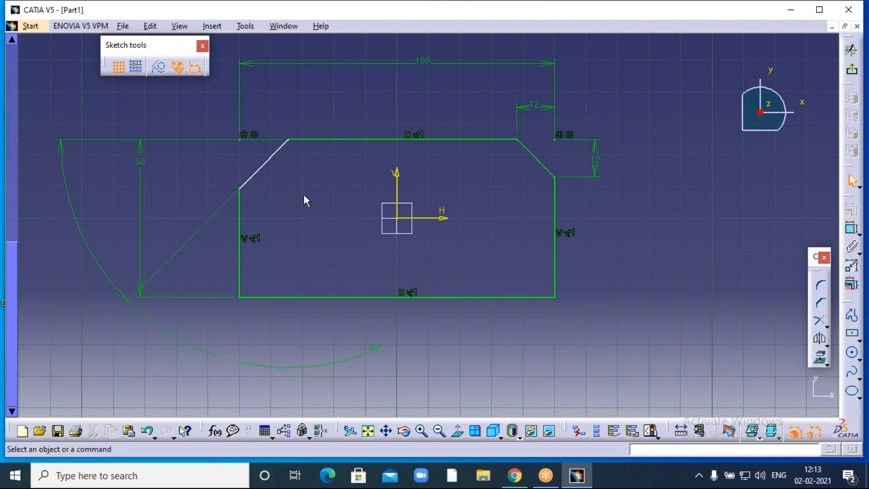
click(366, 359)
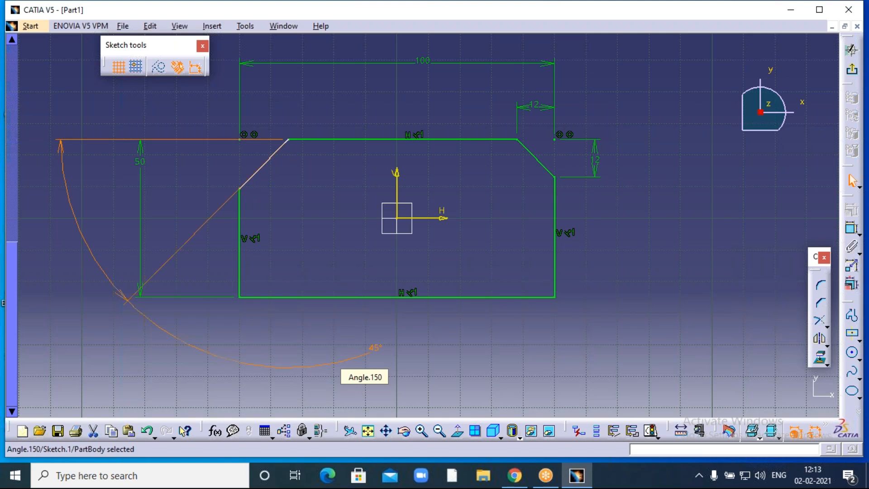
key(Delete)
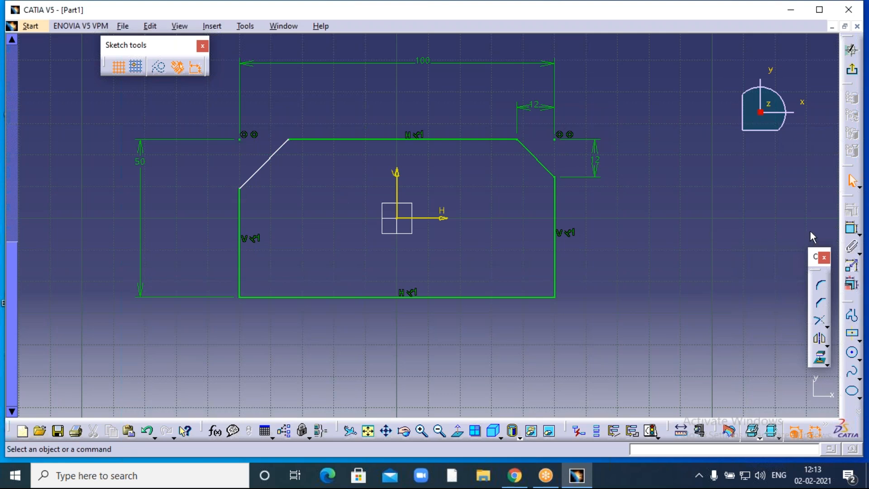
- Dimension the horizontal distance from the original upper-left corner point to the chamfer's upper end and set it to 30 mm
click(852, 230)
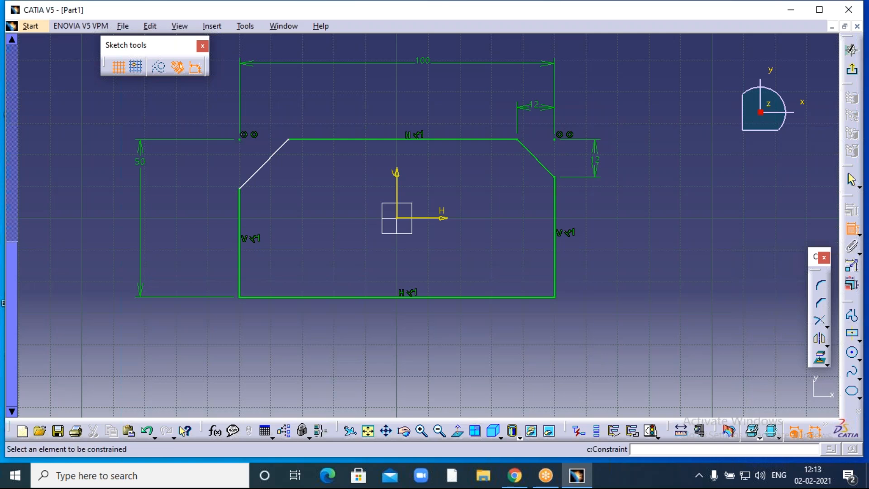
click(240, 139)
click(289, 140)
click(287, 106)
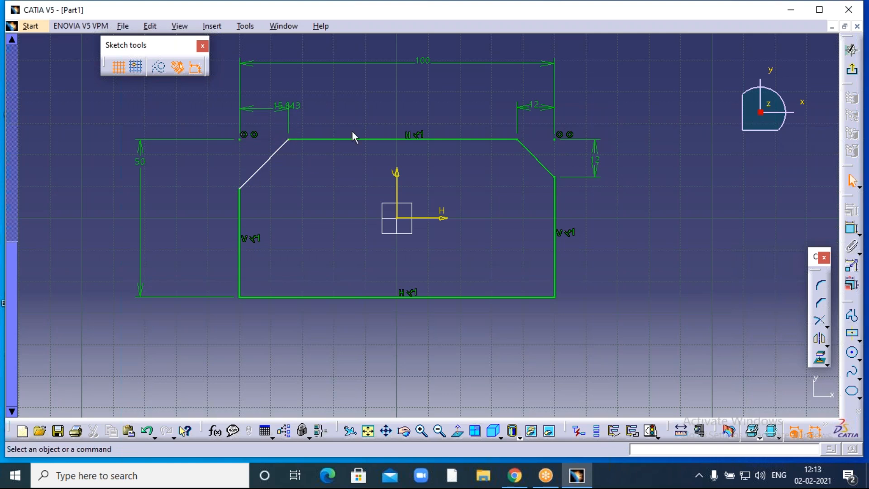
double_click(298, 107)
text(30)
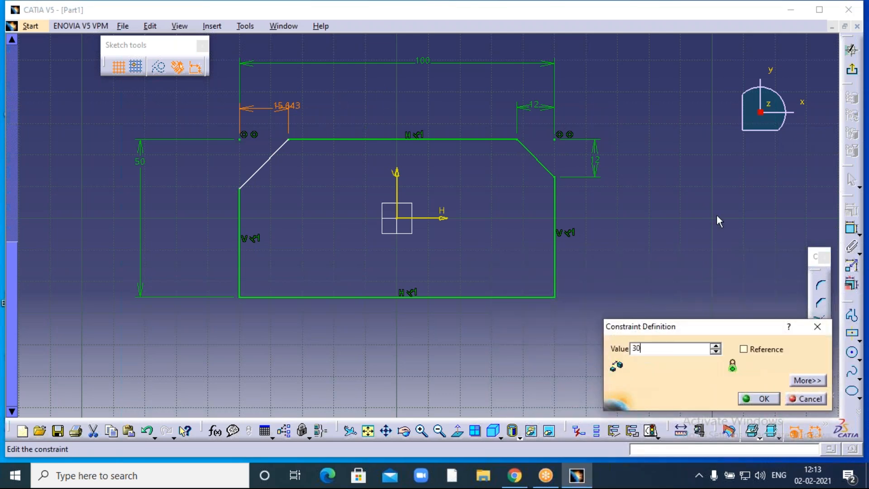
key(Return)
click(756, 398)
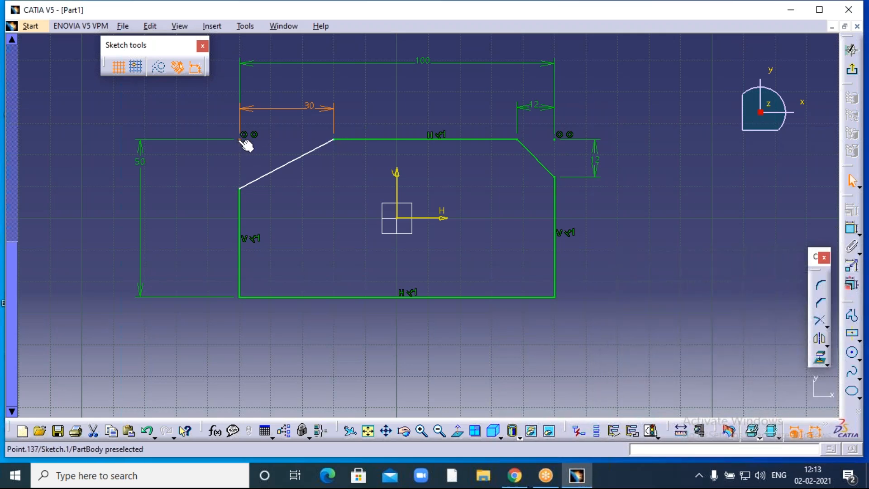
- Dimension the vertical distance from the original upper-left corner point to the chamfer's lower end and set it to 10 mm
click(238, 186)
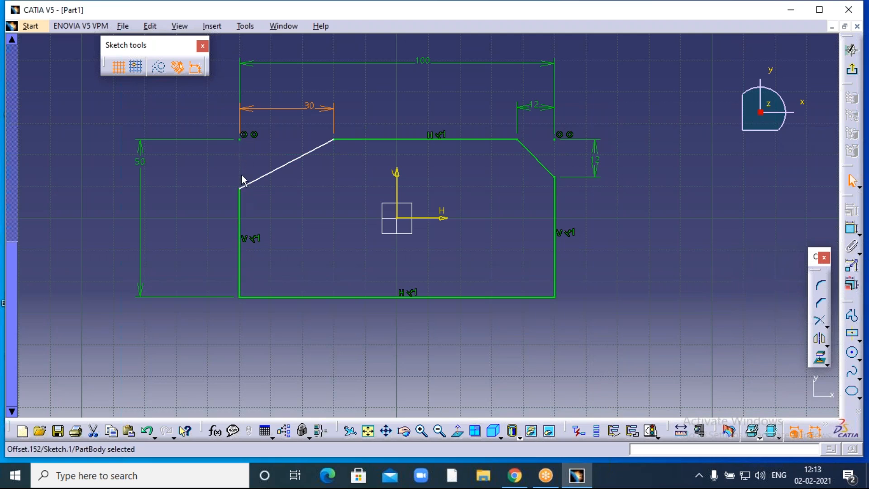
click(852, 230)
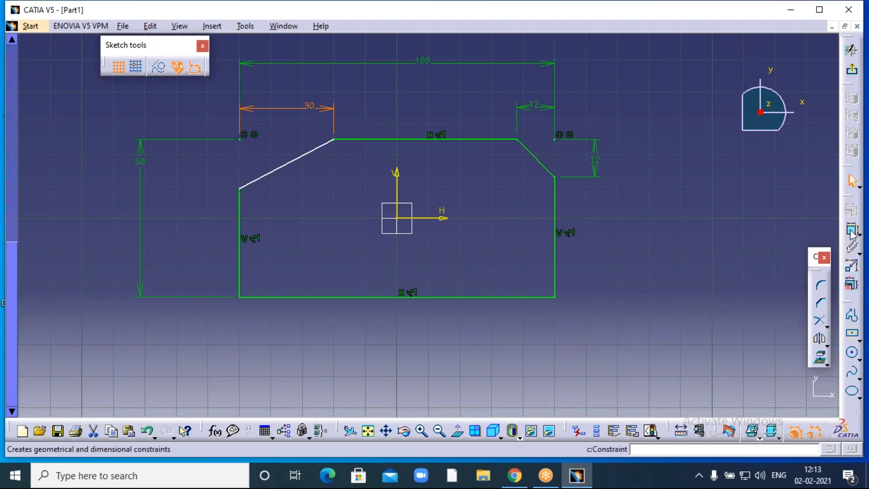
click(243, 139)
click(240, 189)
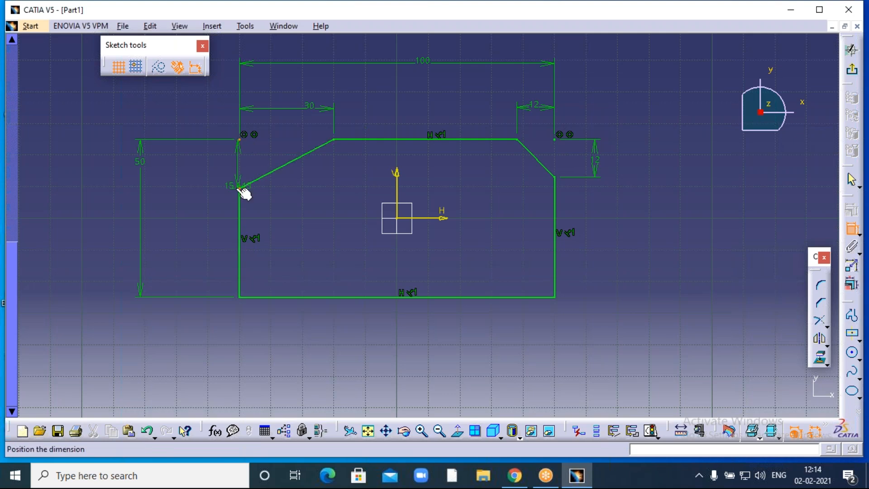
click(207, 177)
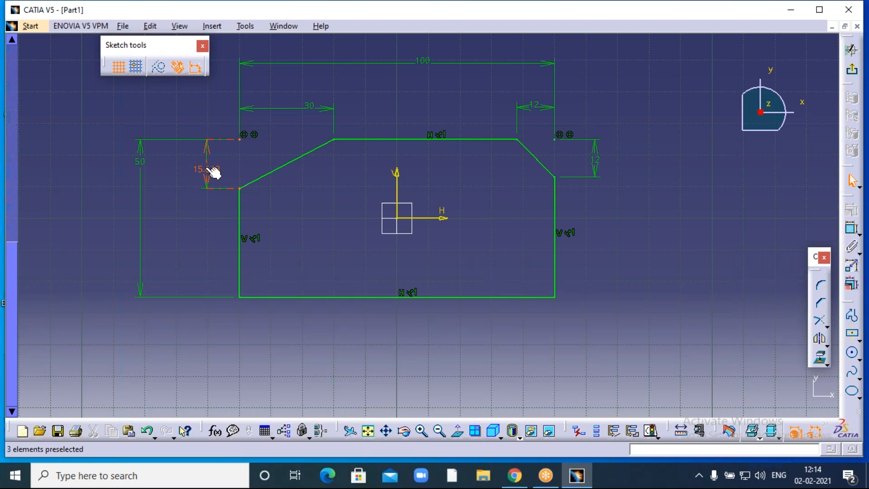
double_click(211, 172)
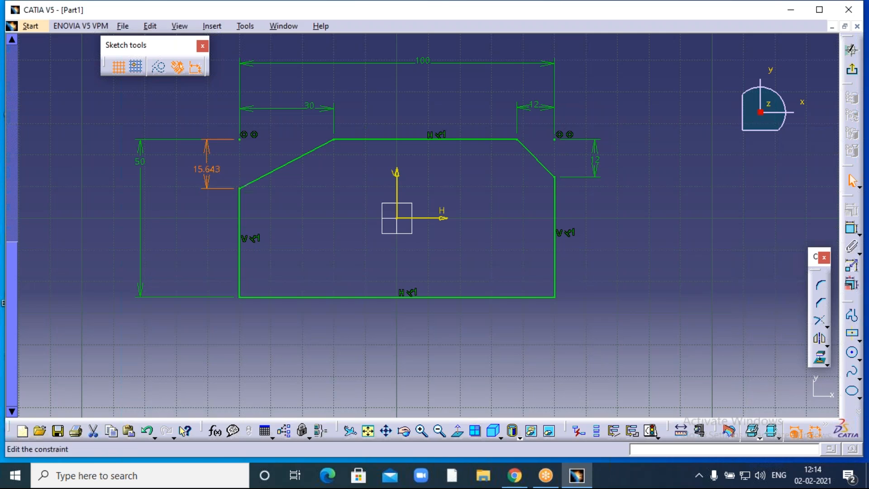
text(10)
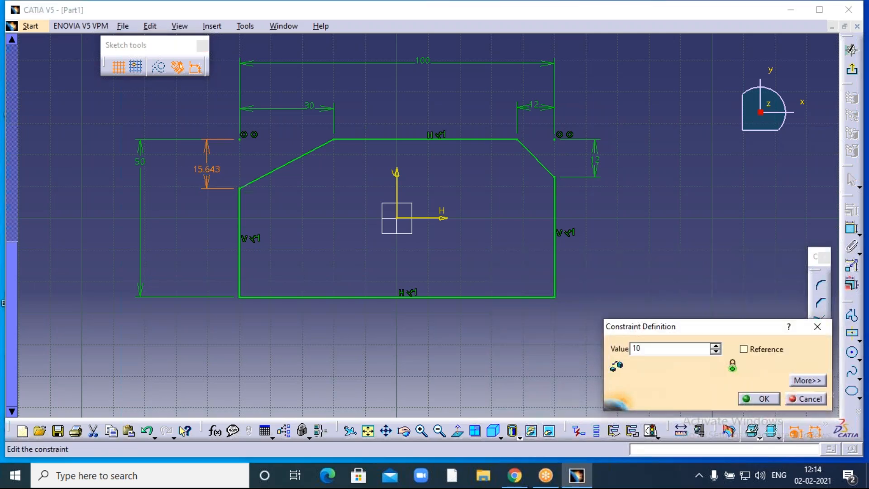
key(Return)
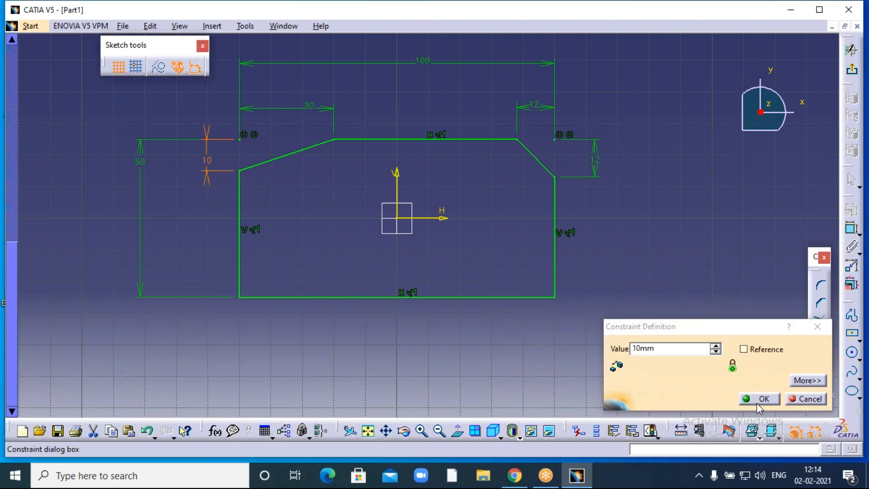
click(758, 399)
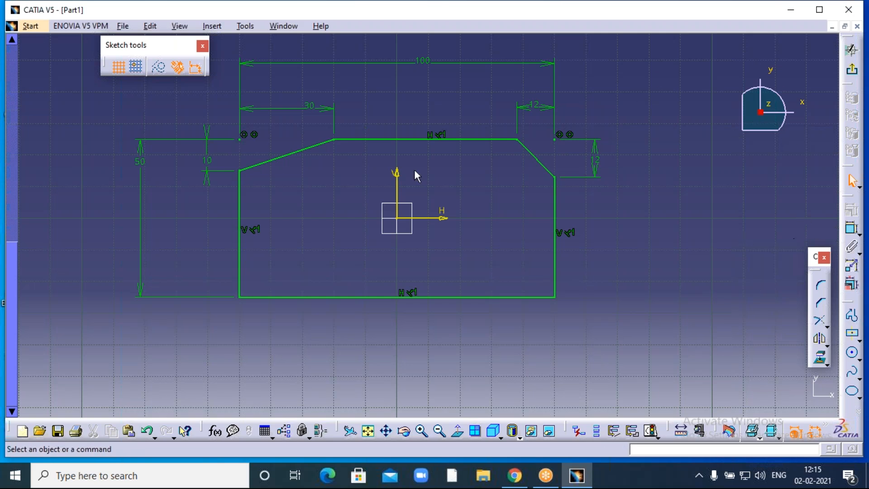
key(alt+Tab)
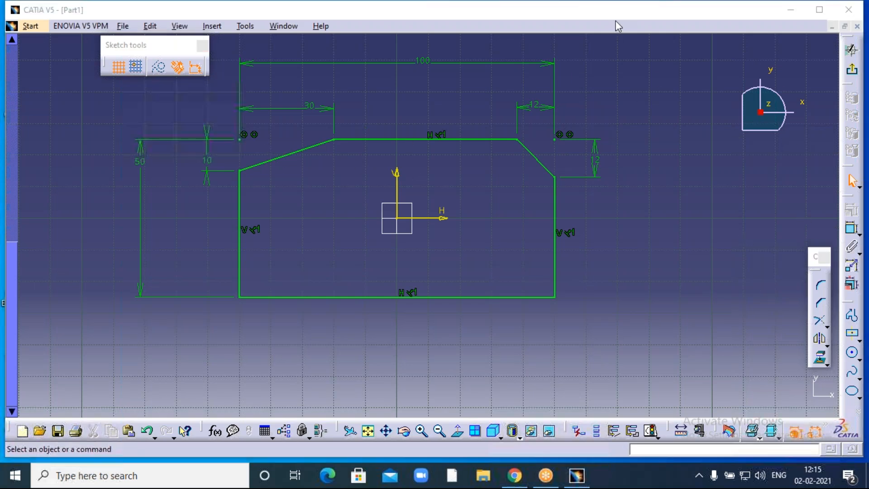
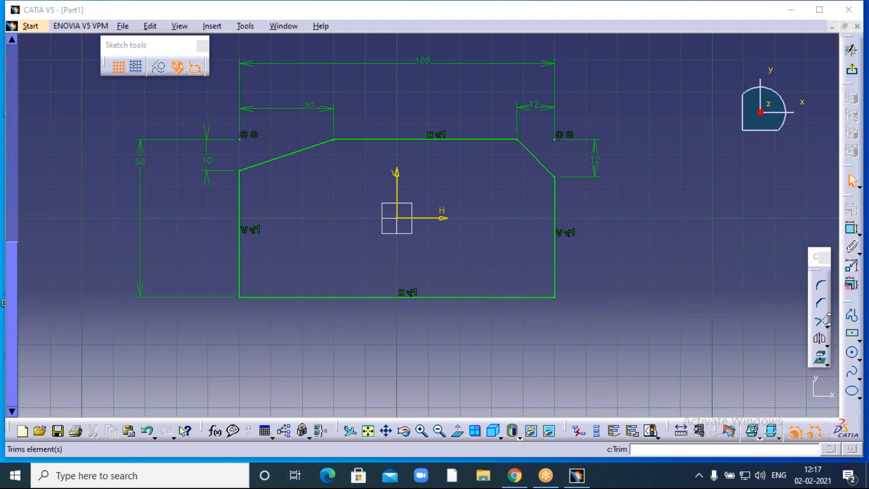
click(827, 325)
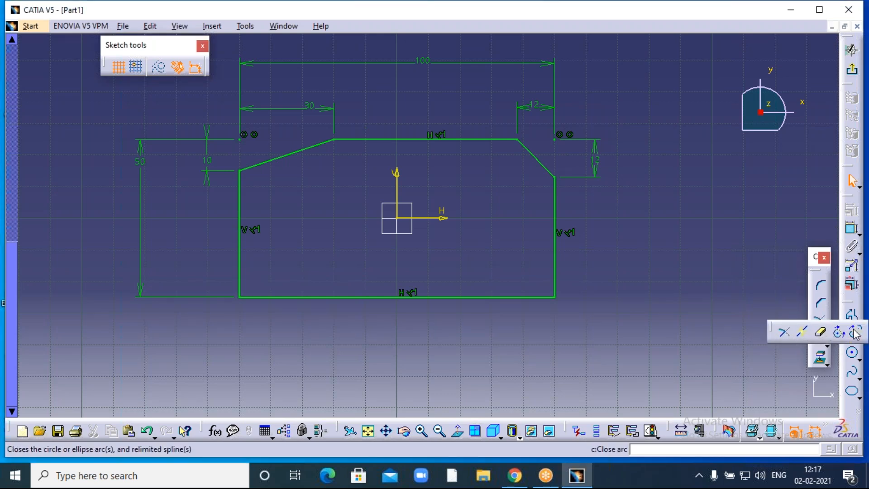
click(817, 317)
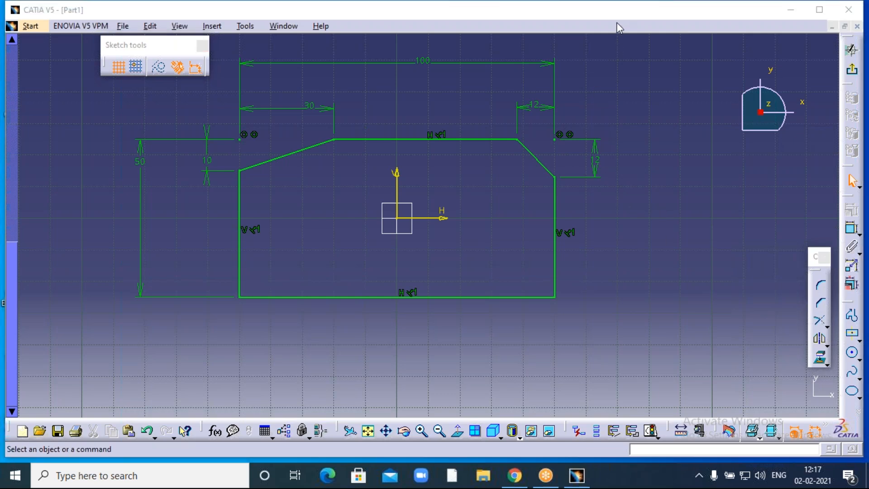
click(602, 101)
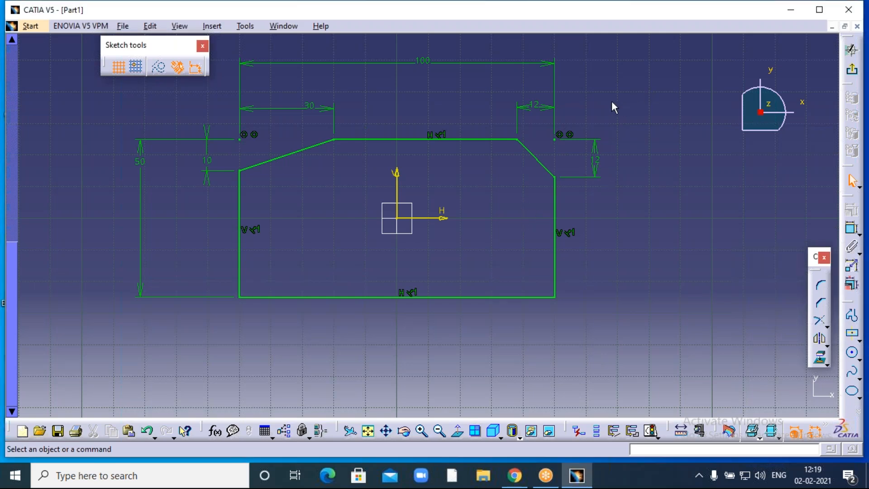
- Delete the whole chamfered rectangle together with its points and dimensions
mouse_move(598, 96)
middle_down()
mouse_move(604, 107)
mouse_move(679, 128)
middle_up()
drag(226, 57, 700, 364)
key(Delete)
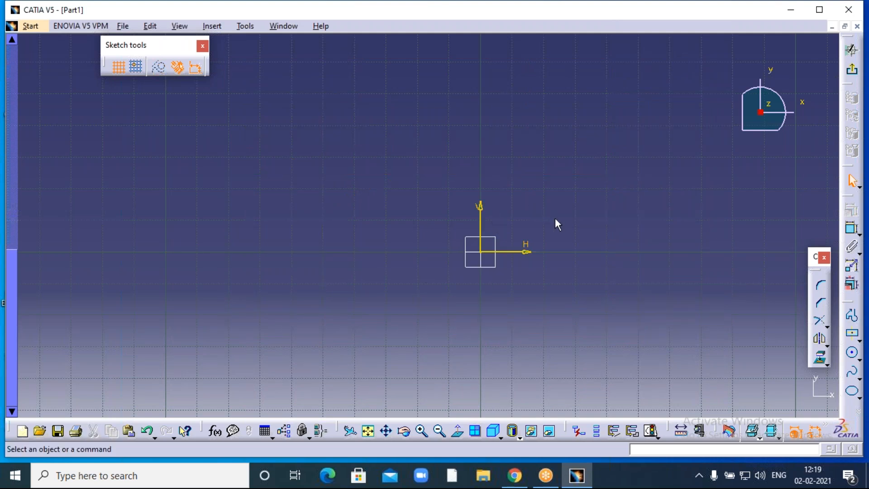
- Start a profile at the origin: about 54 mm straight up, about 87 mm horizontally right, and vertically down to V about -30 mm
middle_drag(423, 225, 423, 225)
middle_drag(537, 227, 420, 247)
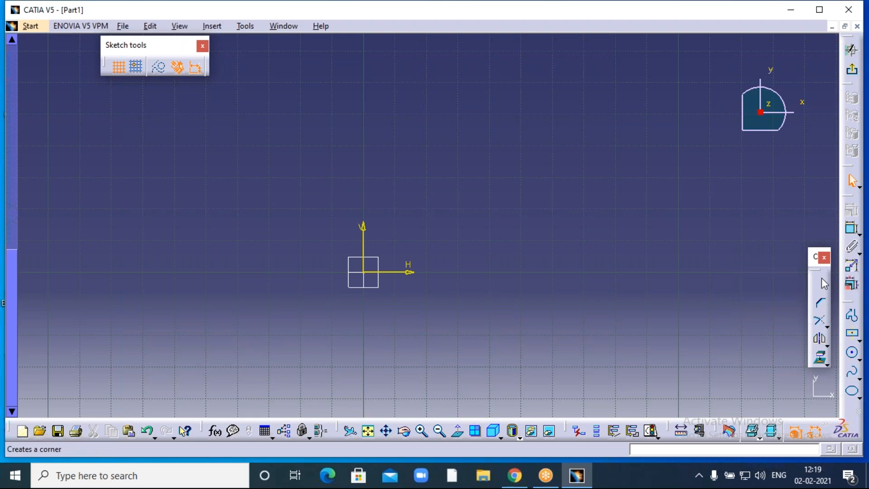
click(852, 315)
click(367, 275)
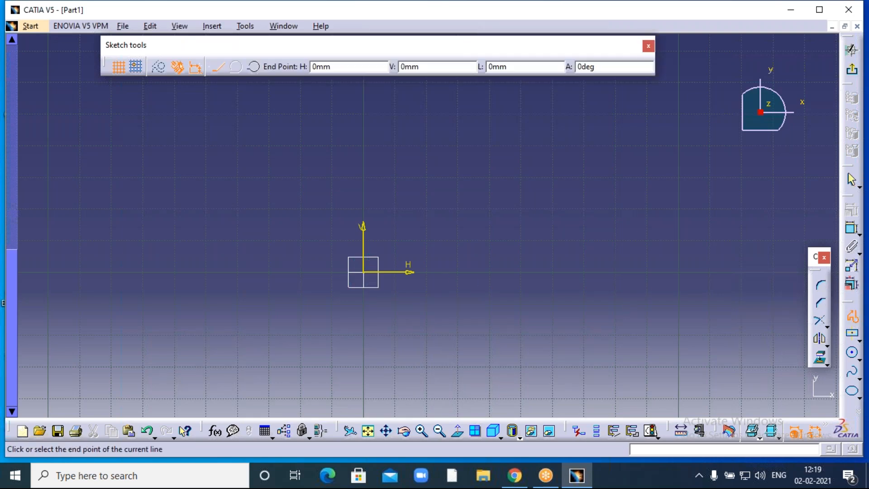
click(364, 103)
click(624, 107)
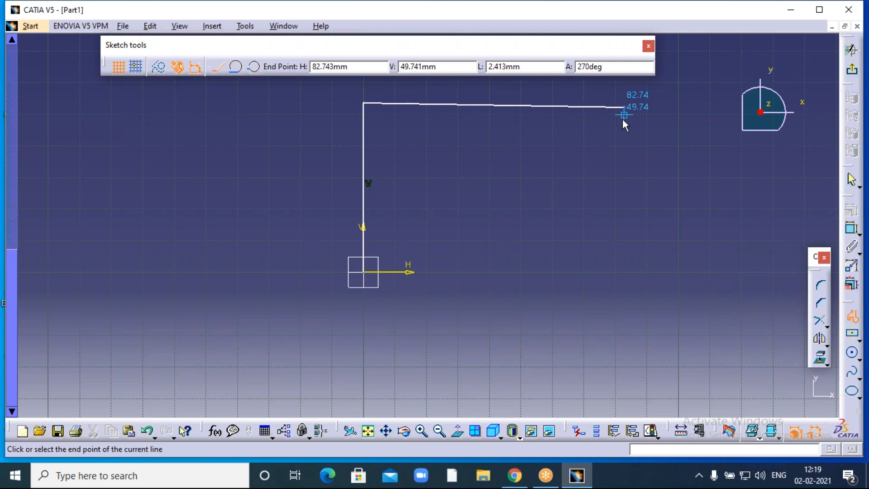
key(ctrl+z)
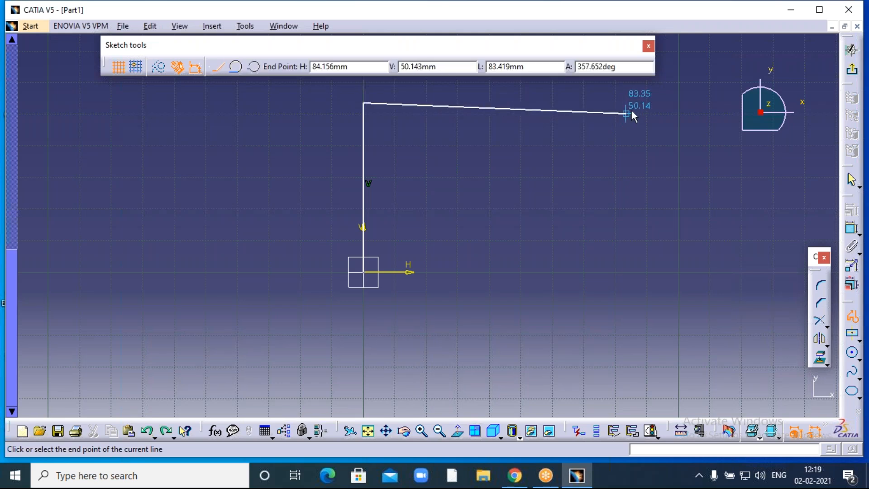
click(637, 103)
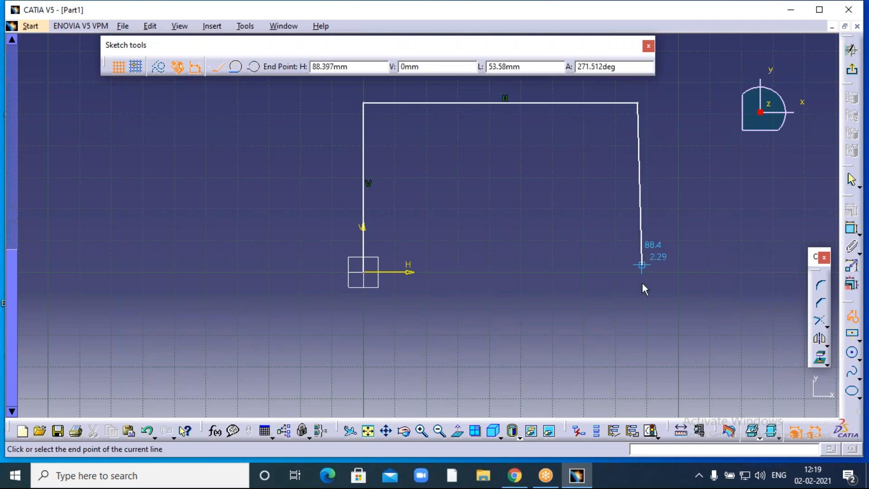
click(637, 366)
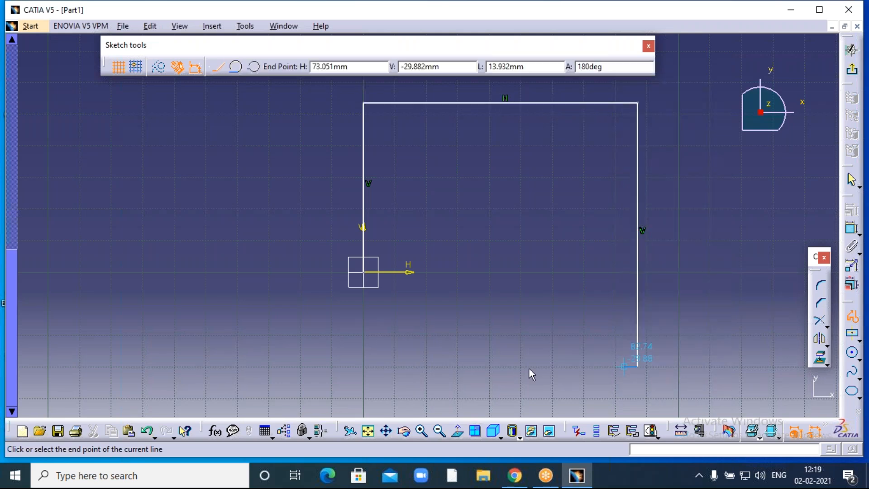
- Continue left to H about -42 mm, up to V about 42 mm, right to H about 111 mm, down to V about 10 mm and left past the profile
click(229, 366)
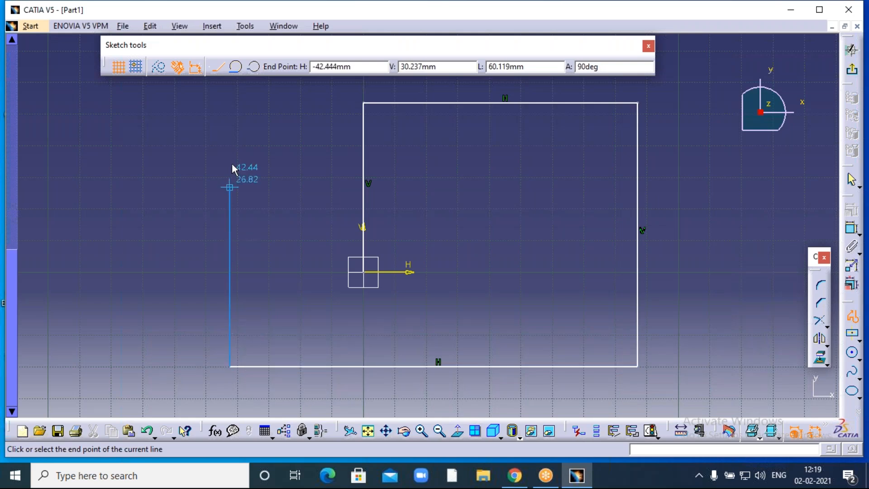
click(229, 139)
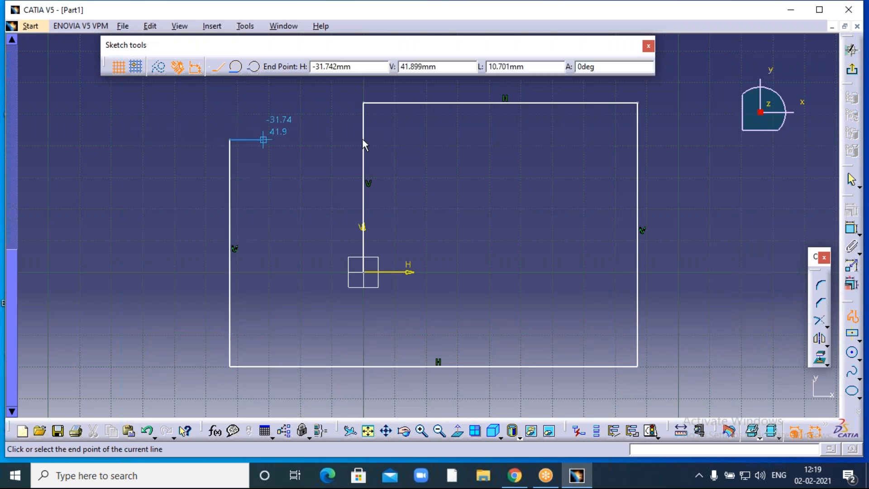
click(714, 139)
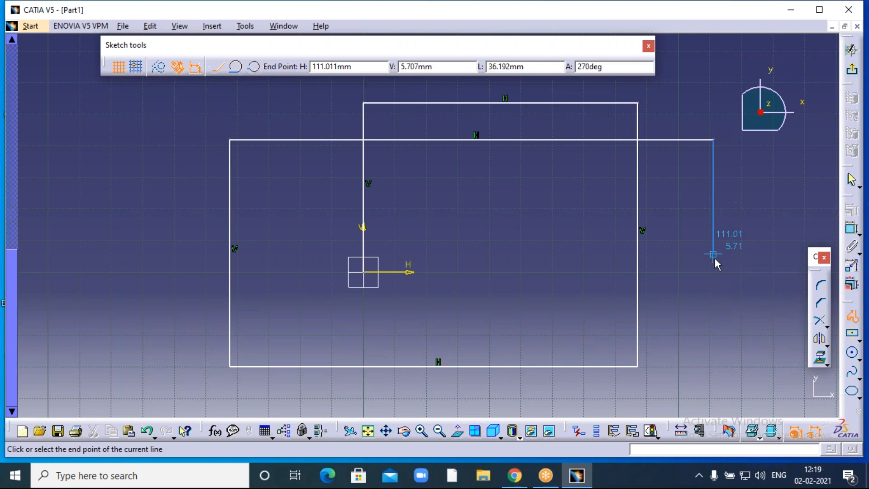
click(713, 242)
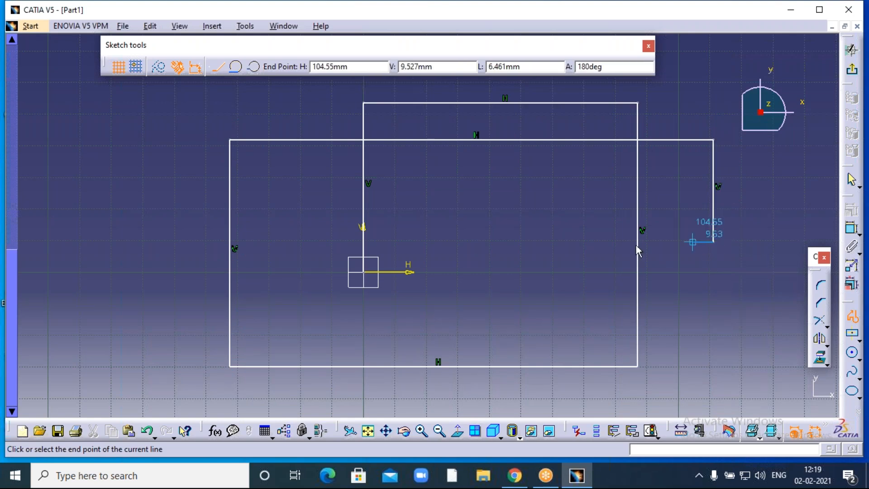
click(185, 242)
- Continue up to V about 65 mm, right to H about 17 mm, down to V about -47 mm and left to H about -21 mm
middle_drag(187, 114, 198, 189)
click(195, 131)
click(427, 130)
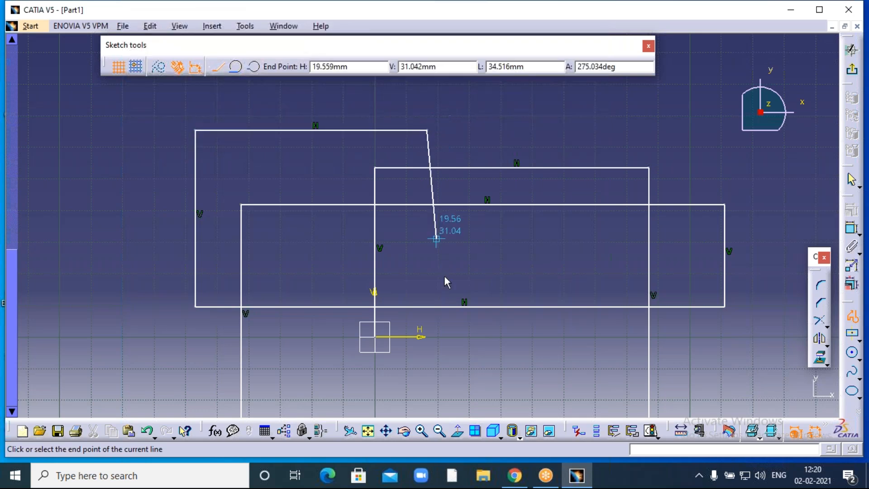
click(439, 431)
click(439, 431)
click(425, 365)
click(363, 365)
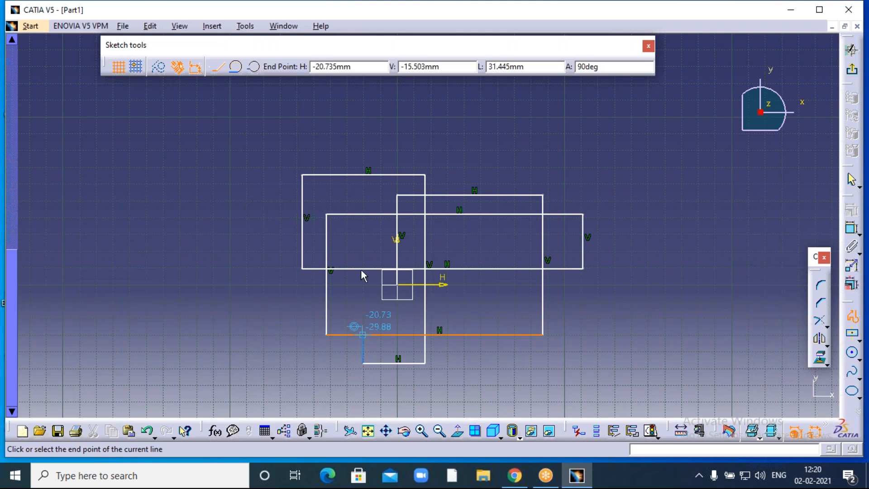
- Finish with a square zigzag: up to V about 82 mm, right to H about 39 mm, down, a short line right, and back up level with the top
click(363, 147)
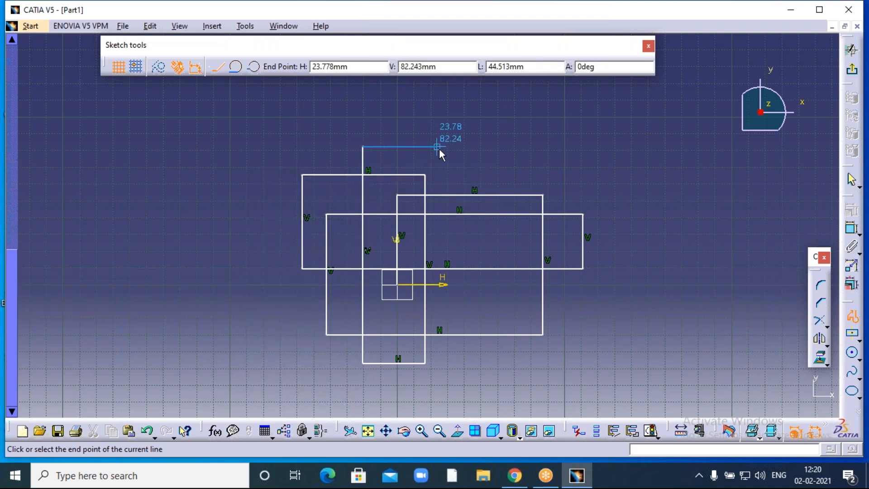
click(463, 147)
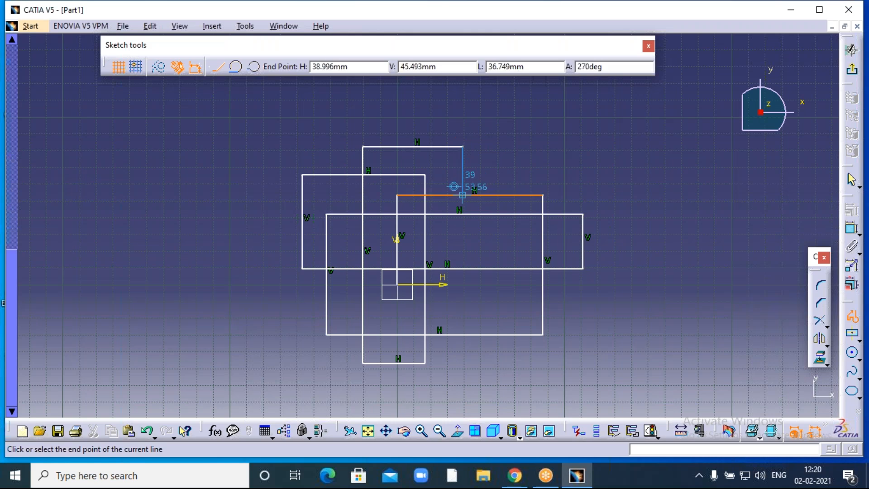
click(463, 363)
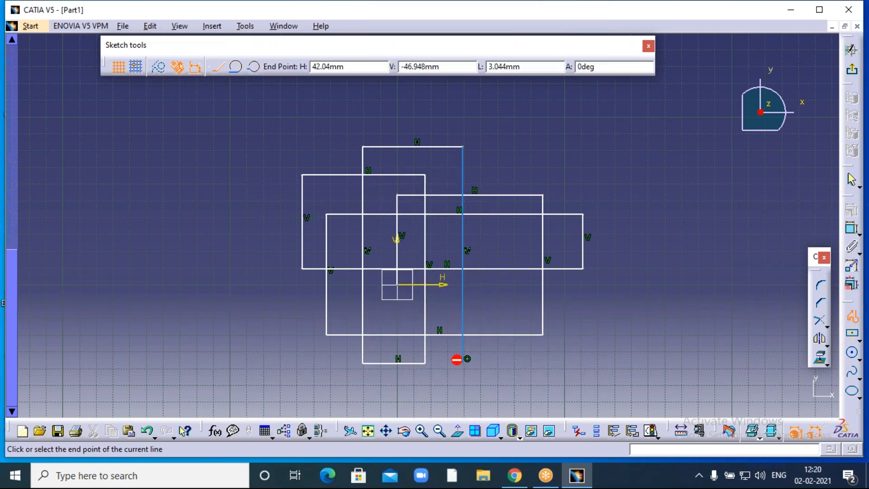
click(511, 364)
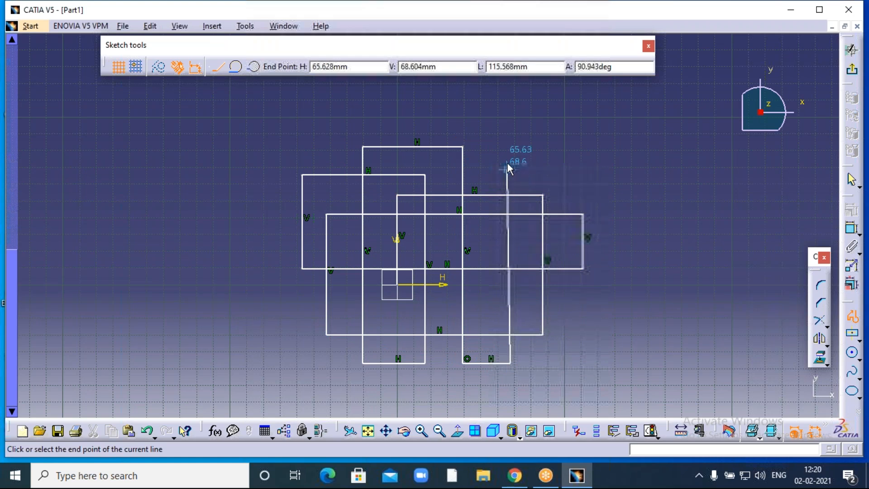
click(510, 143)
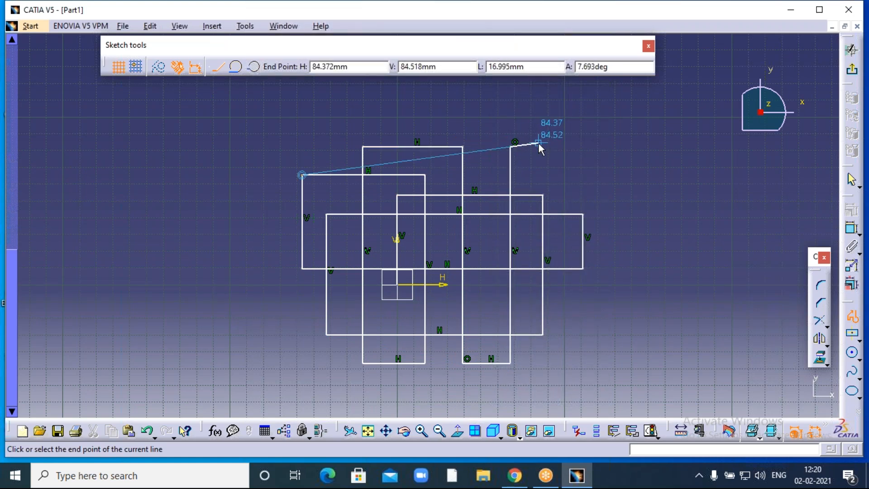
key(Escape)
key(Escape)
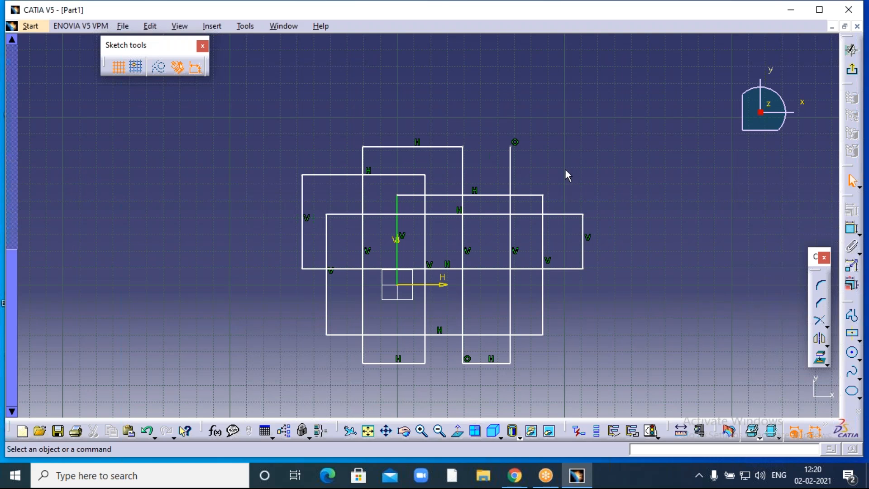
- Delete the entire vertical line at H about 39 mm and undo the deletion
click(422, 432)
click(422, 431)
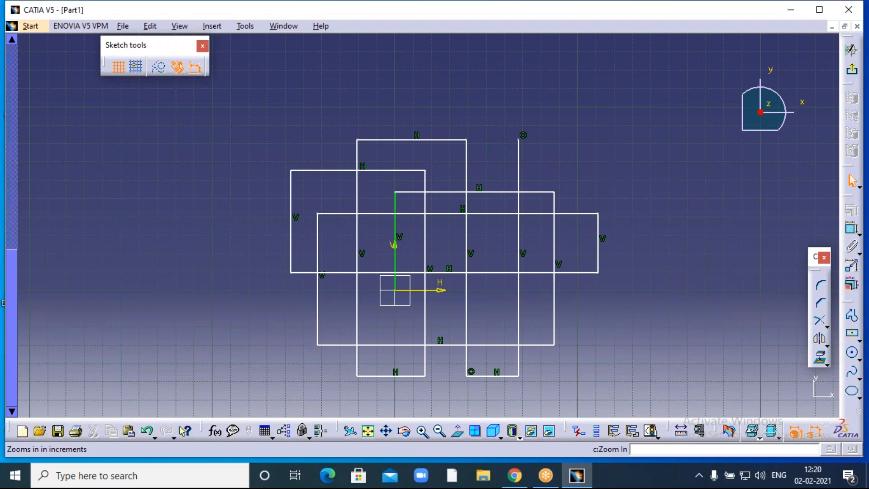
middle_drag(442, 335, 432, 277)
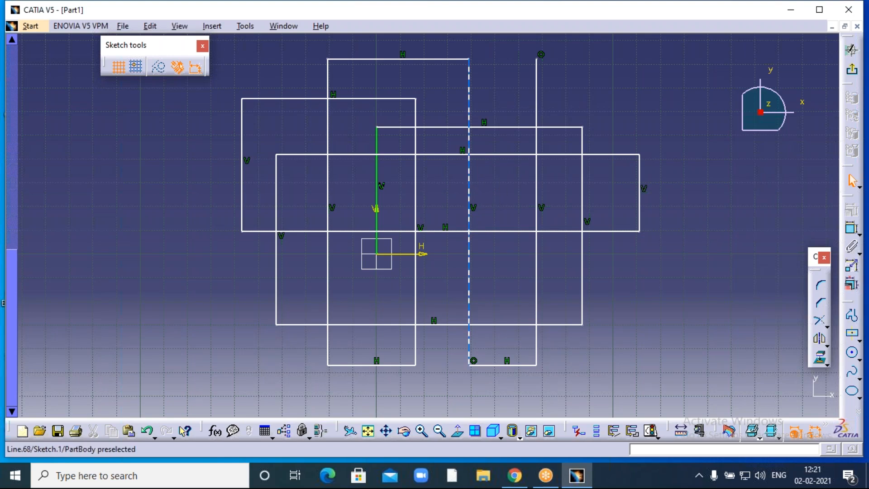
click(471, 193)
key(Delete)
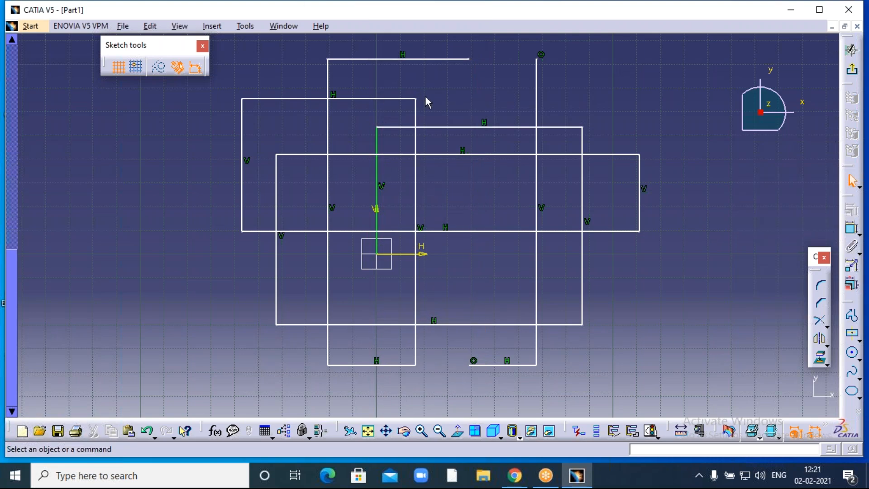
click(612, 17)
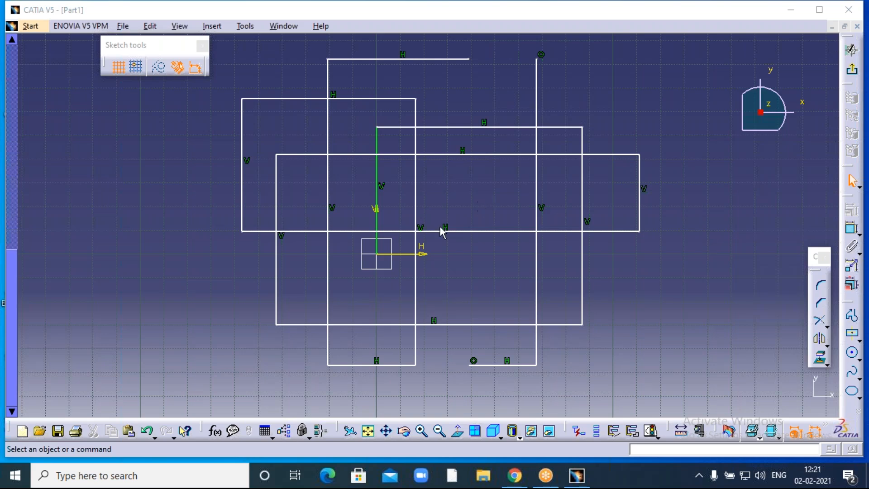
click(746, 216)
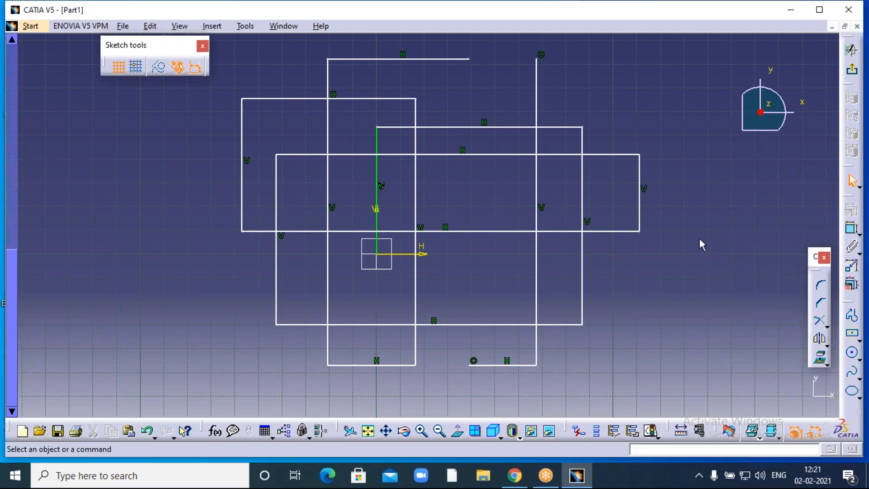
key(ctrl+z)
click(516, 199)
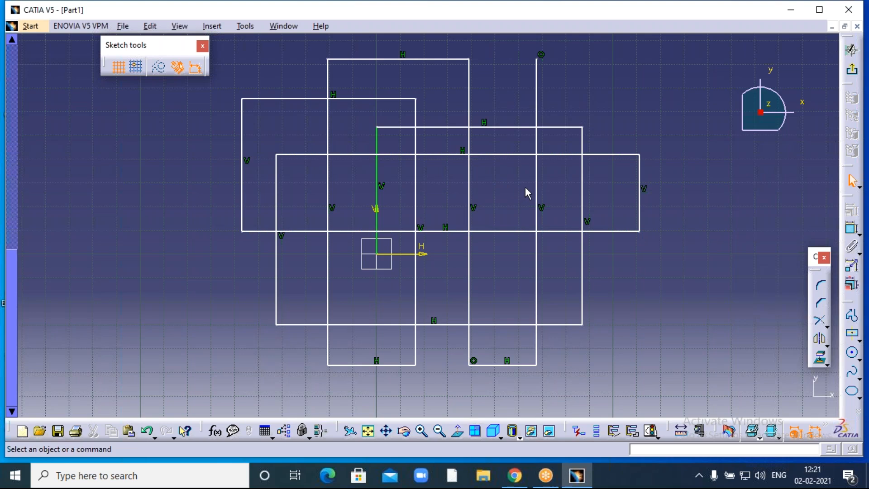
- Quick Trim the vertical line at H about 39 mm between the two long horizontal lines that cross it above the H axis
click(214, 27)
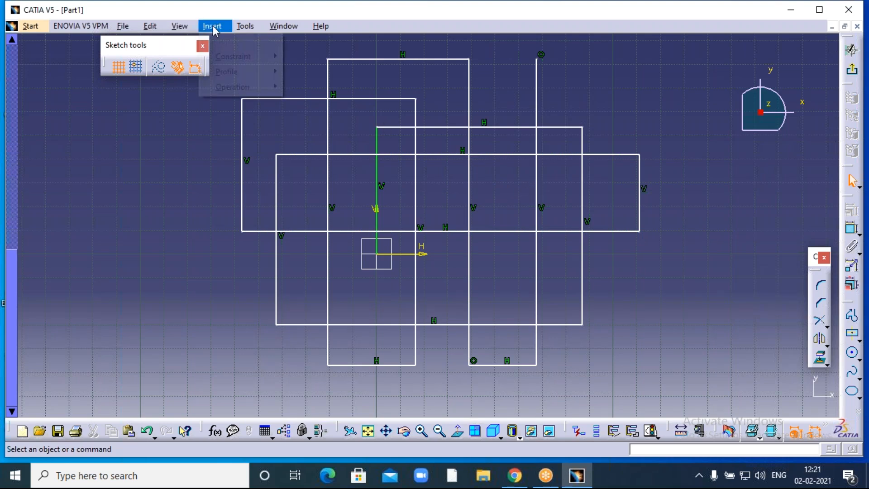
mouse_move(224, 87)
mouse_move(319, 118)
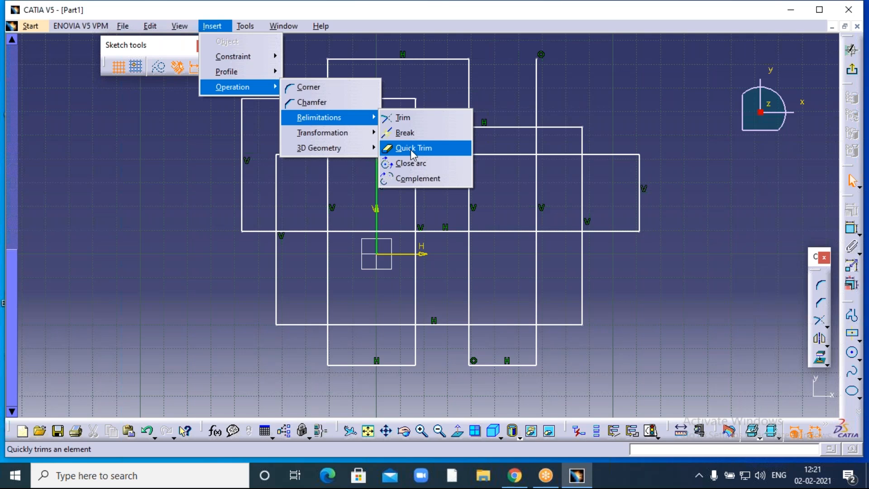
click(413, 153)
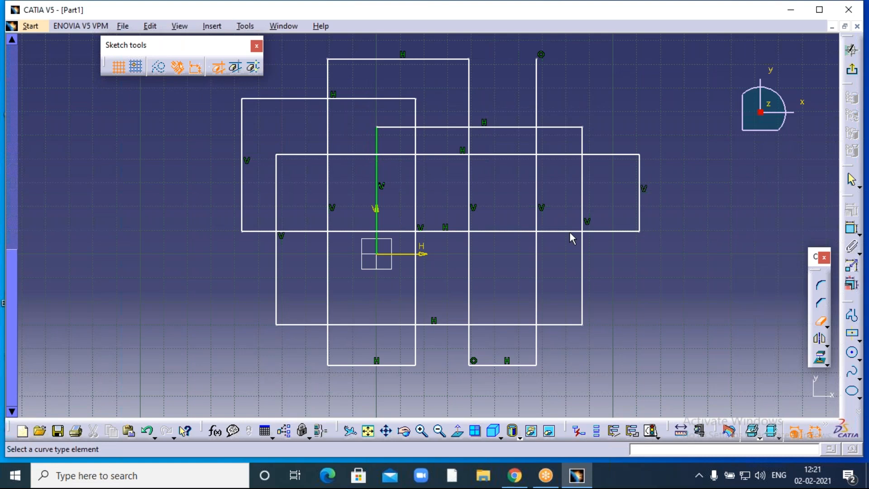
click(471, 189)
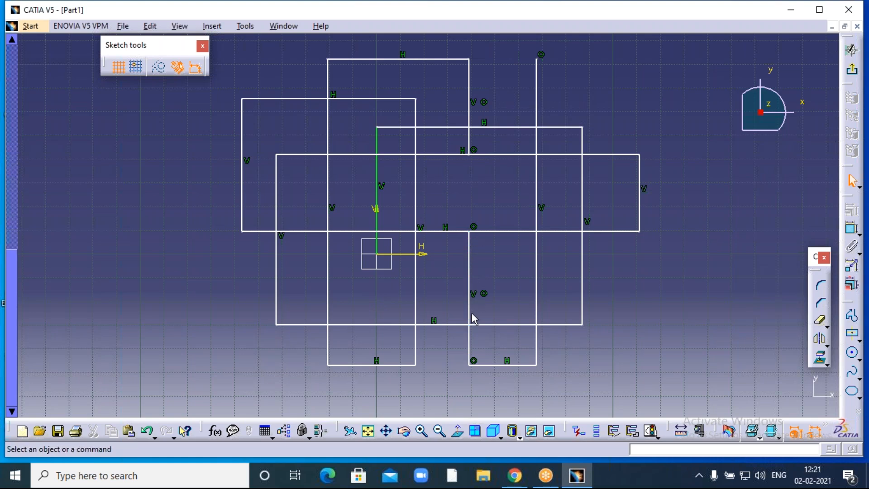
- Quick Trim the vertical line at H about 39 mm between the long horizontal just above the H axis and the one below it
click(218, 29)
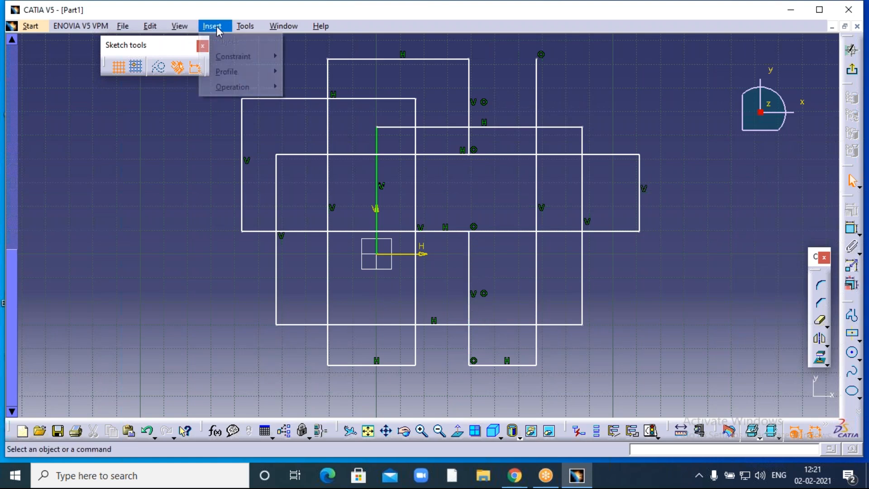
mouse_move(325, 141)
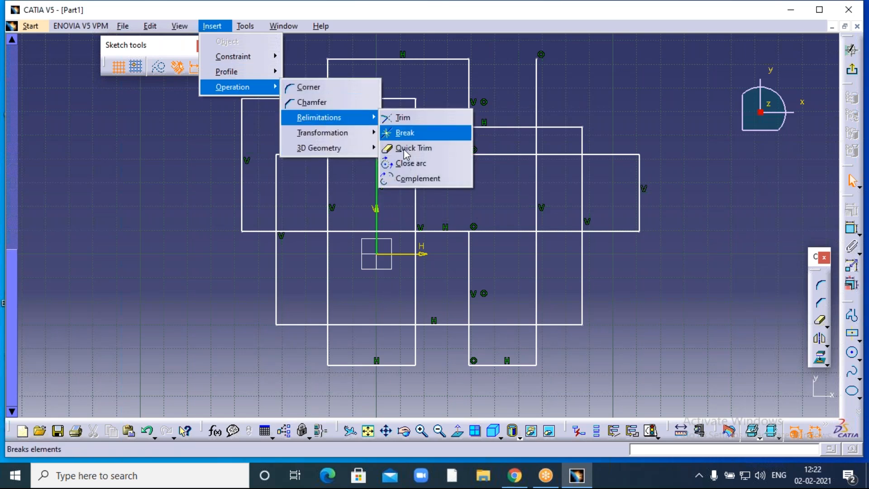
click(406, 149)
click(470, 283)
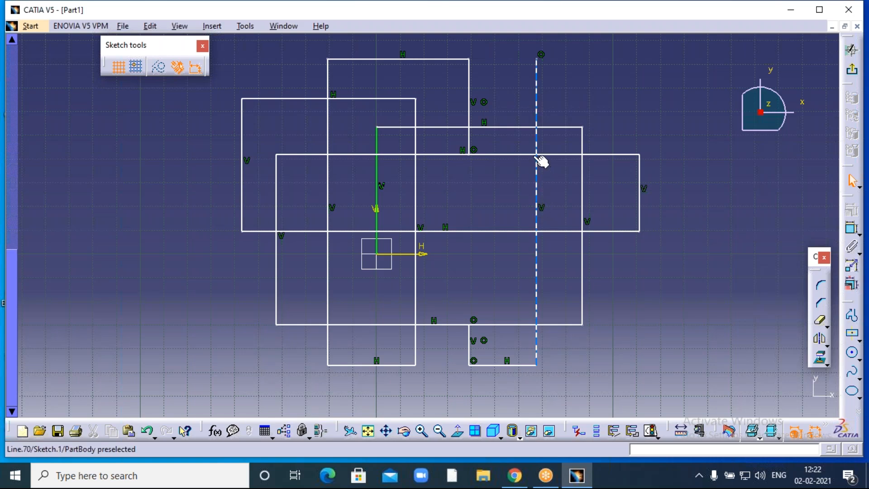
- Quick Trim the next vertical line beyond H 39 mm between the two upper long horizontals and down to the lower long horizontal
click(822, 321)
click(821, 323)
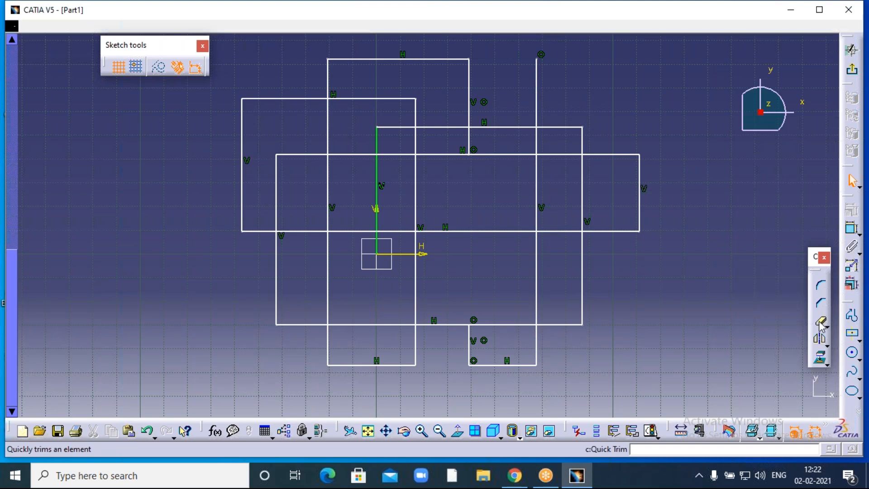
click(539, 185)
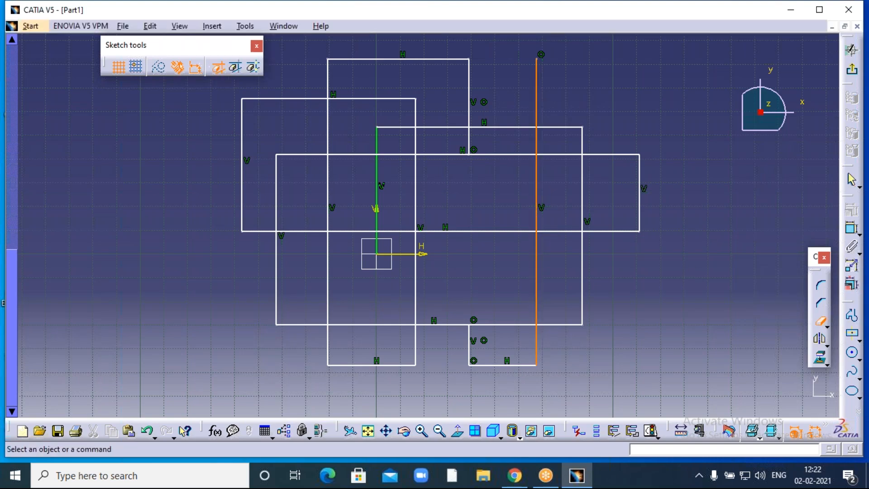
click(821, 322)
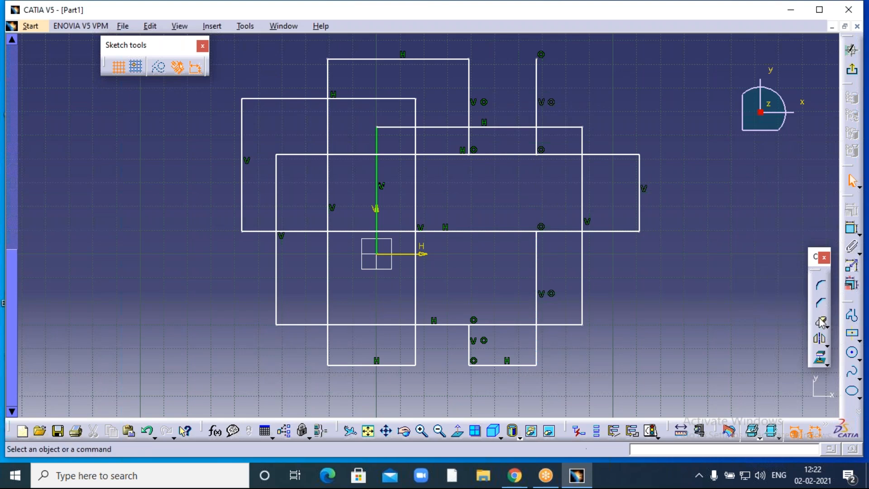
click(538, 273)
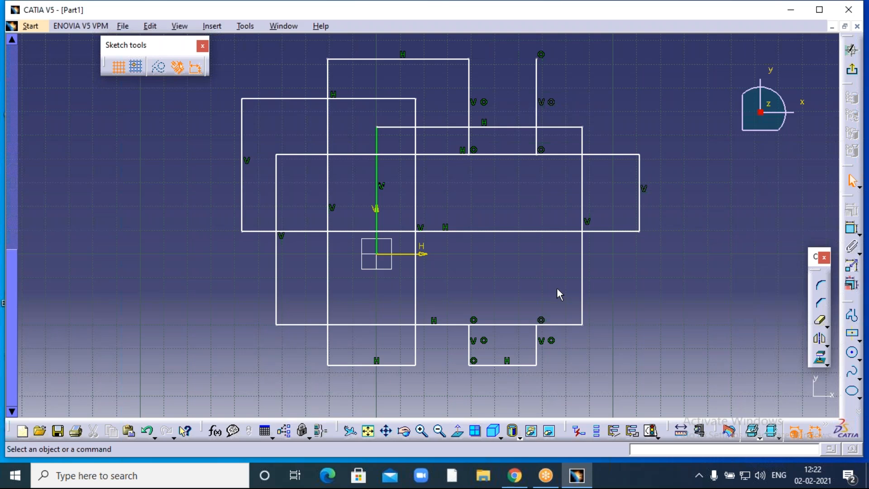
- Quick Trim the farthest crossing vertical below the upper long horizontal, and that horizontal's segments from there back to H about 39 mm
click(822, 324)
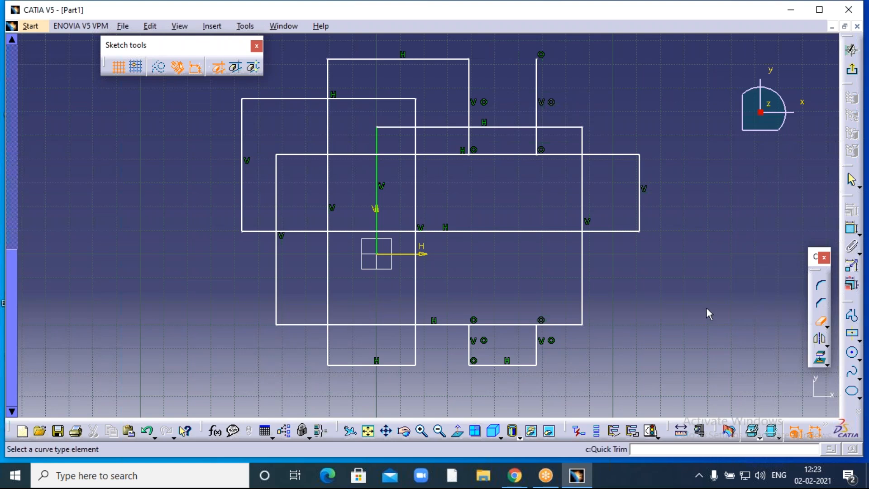
click(583, 271)
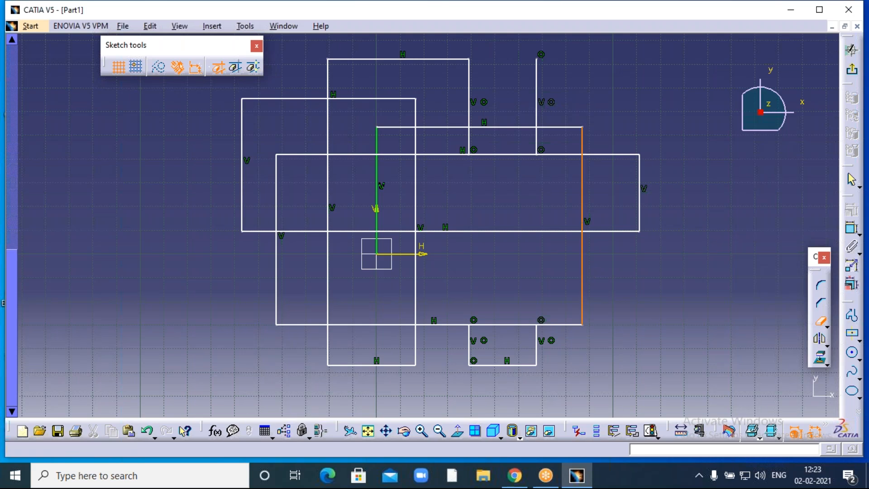
click(583, 193)
click(566, 155)
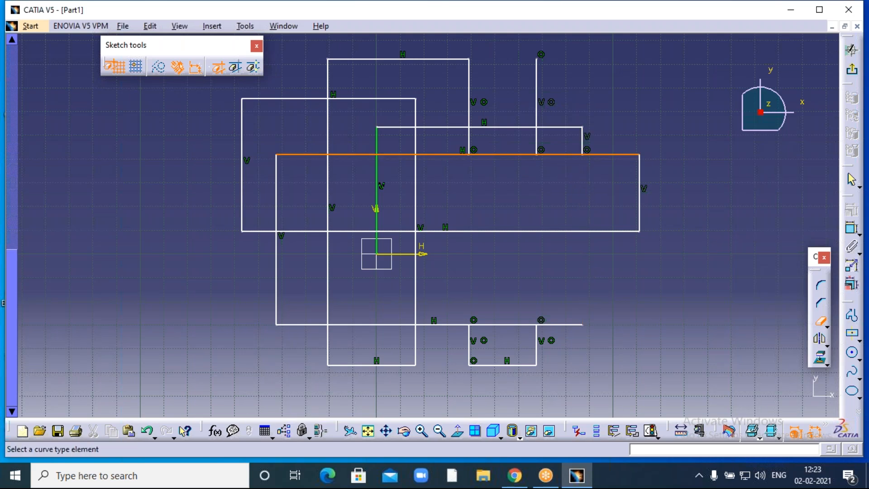
click(514, 154)
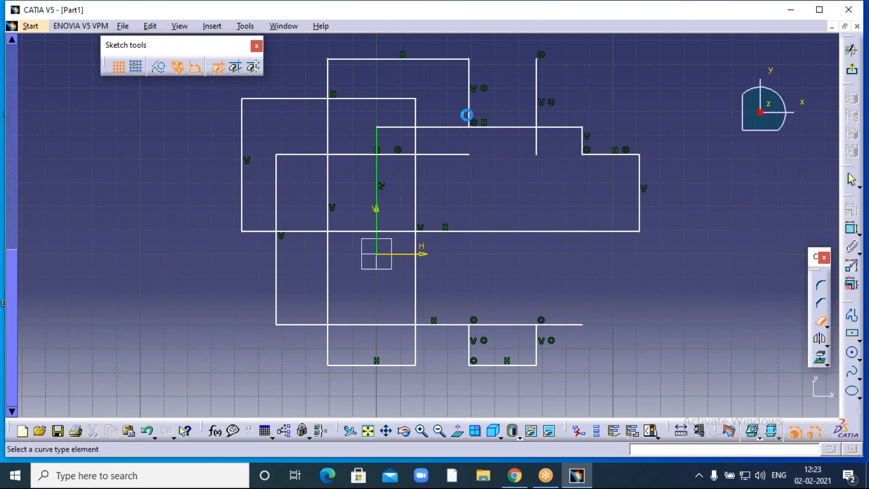
- Quick Trim the remaining upper vertical at H about 39 mm and the segments where the upper two rectangles overlap around the V axis
click(470, 93)
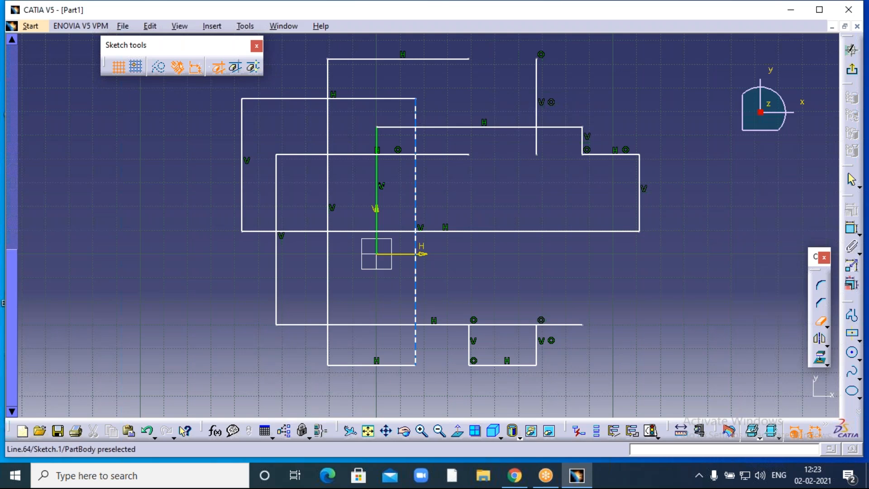
click(416, 113)
click(353, 99)
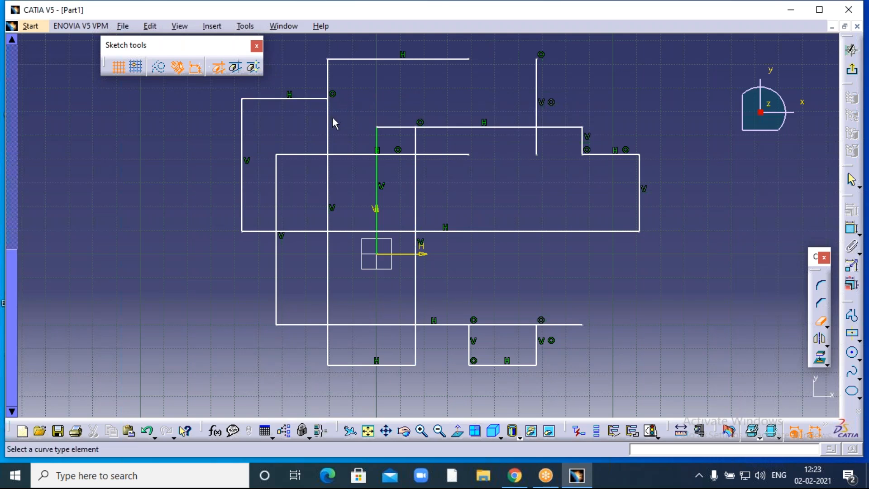
click(327, 131)
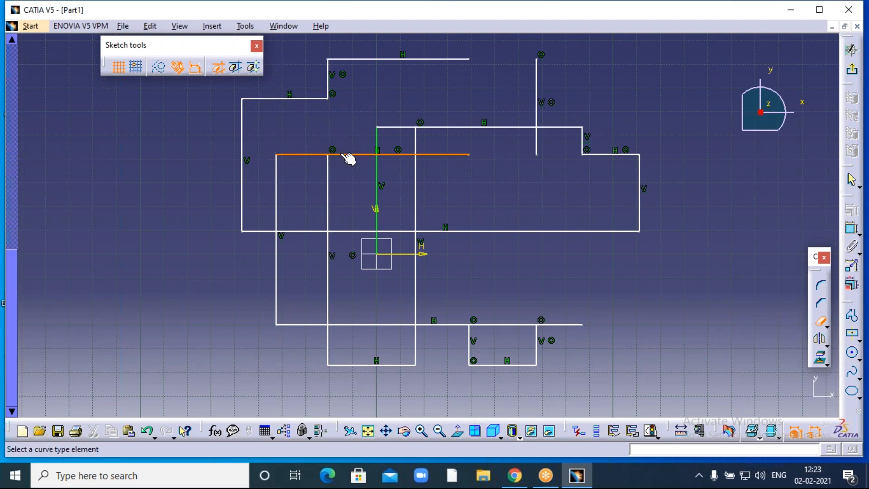
- Quick Trim the upper long horizontal from the V axis out to its negative-H end, plus the inner vertical and horizontal segments below that end
click(350, 155)
click(304, 154)
click(276, 195)
click(310, 231)
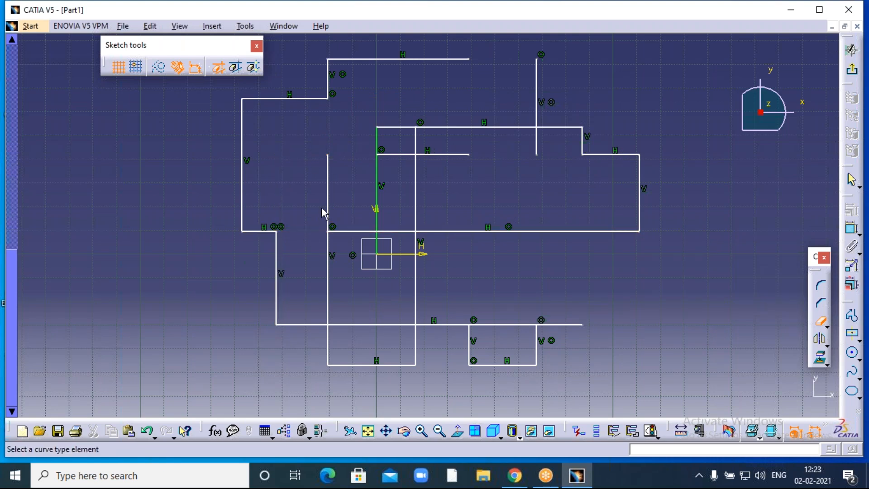
- Quick Trim the verticals at H about -21 and 17 mm between the long horizontals, plus the horizontal segments adjoining them
click(334, 202)
click(339, 229)
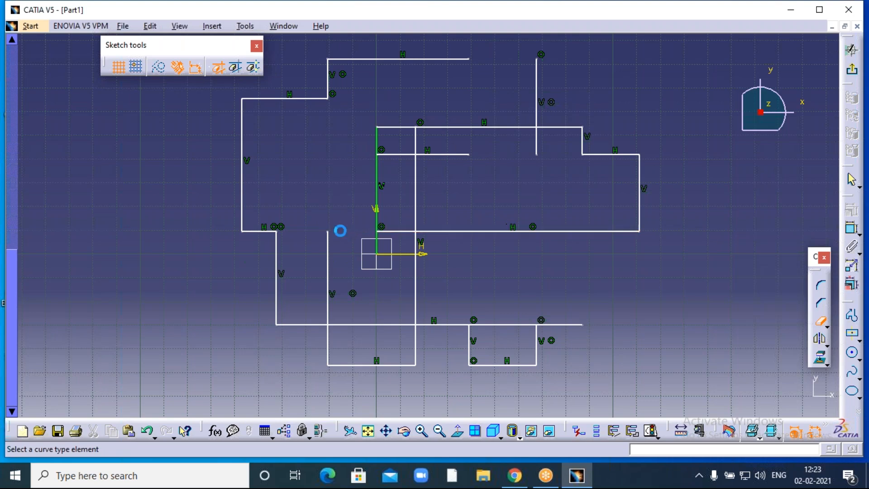
click(415, 189)
click(441, 155)
- Quick Trim the small box beside the V axis top, the horizontal extending from it, and the stepped segments at its positive-H end
click(399, 155)
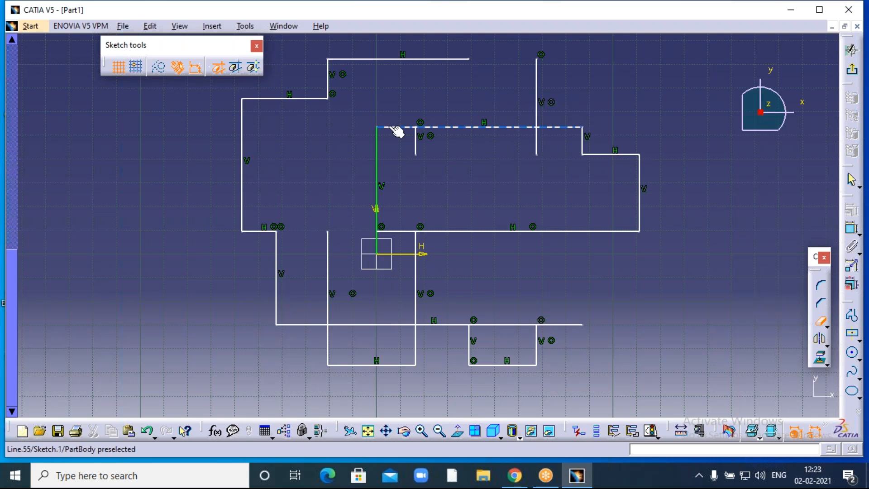
click(393, 131)
click(414, 140)
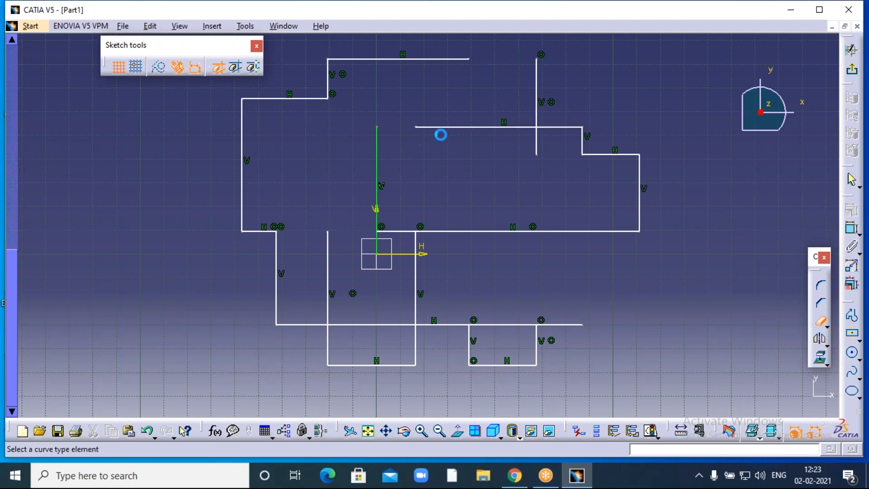
click(452, 128)
click(536, 110)
click(563, 128)
click(583, 141)
click(601, 154)
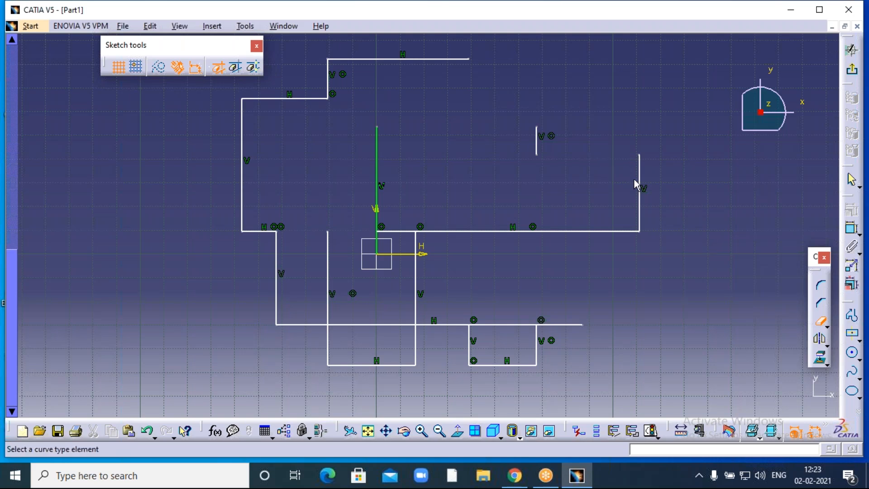
- Quick Trim the outermost positive-H vertical, the horizontal just above the H axis, and the vertical at H about 17 mm below it
click(635, 191)
click(581, 231)
click(416, 277)
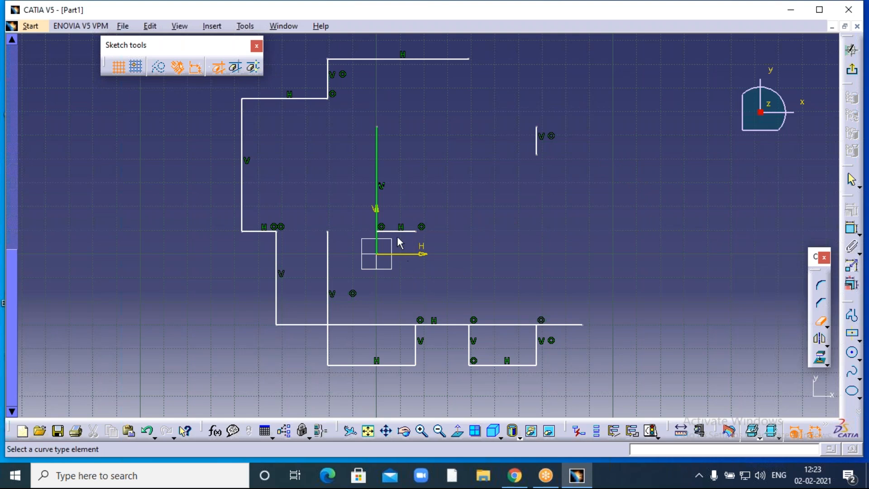
click(401, 232)
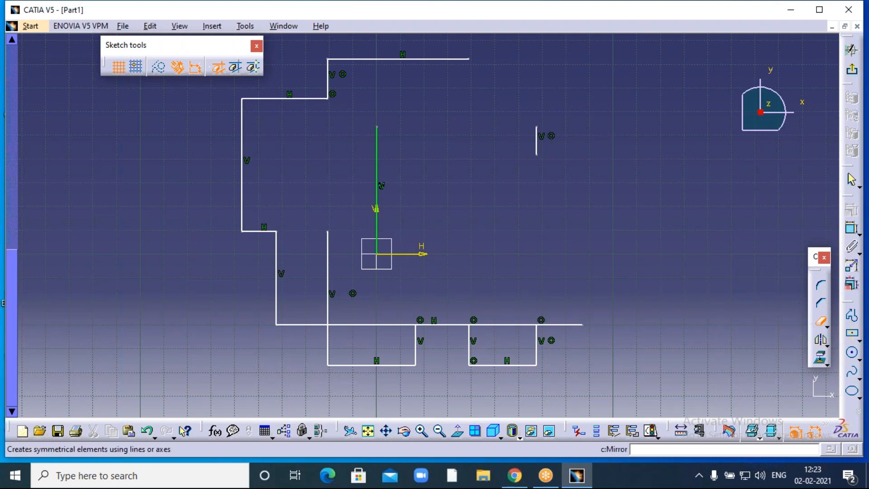
click(825, 322)
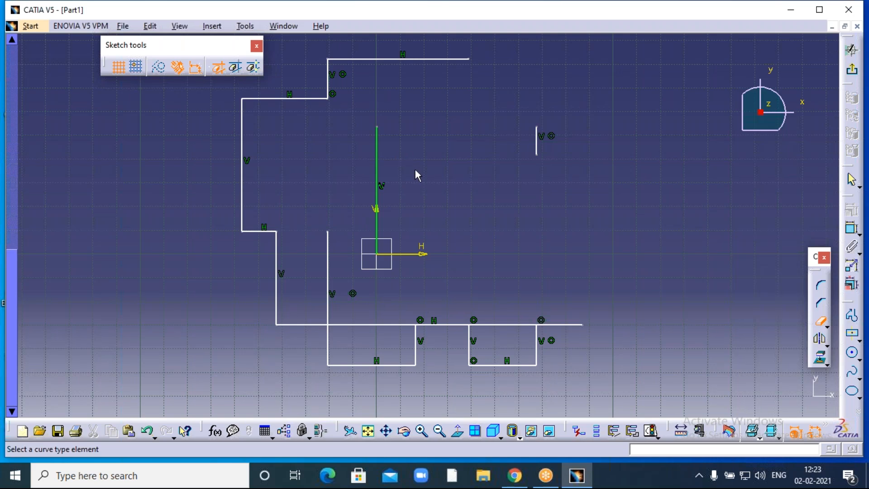
click(821, 322)
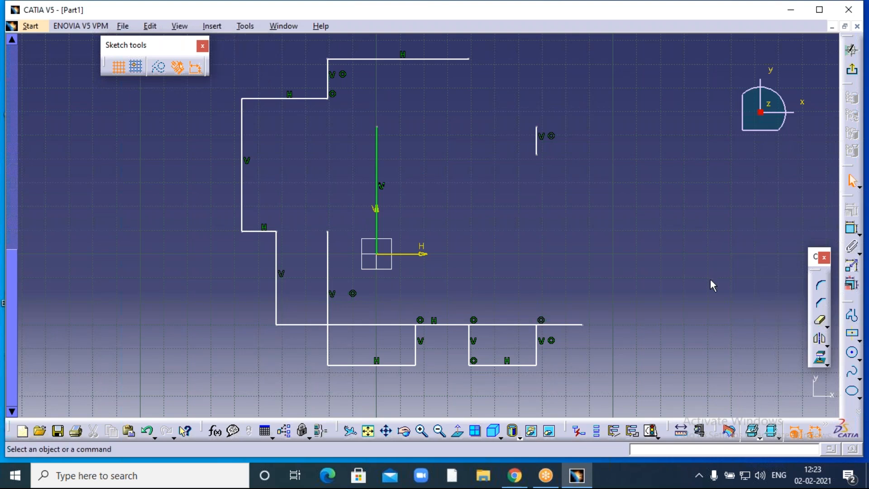
- Undo the latest trims back to the small box beside the top of the V axis
key(ctrl+z)
key(ctrl+z)
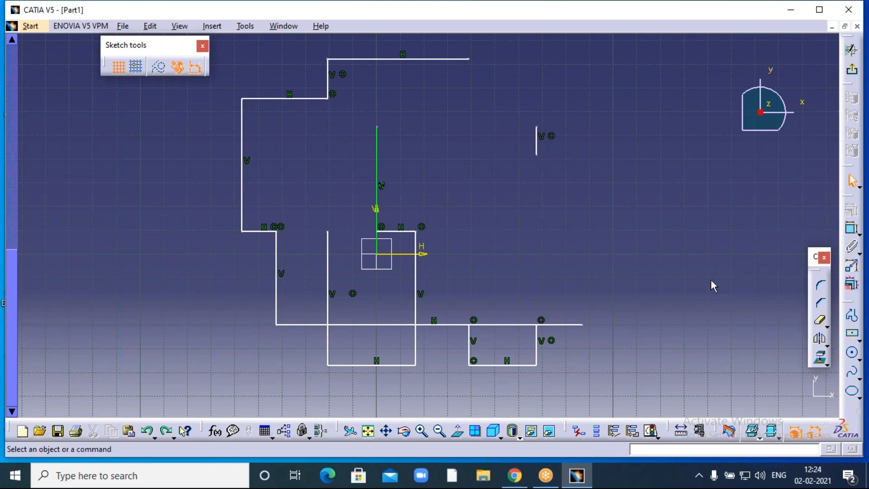
key(ctrl+z)
key(ctrl+z)
key(ctrl+z)
key(ctrl+z)
key(ctrl+z)
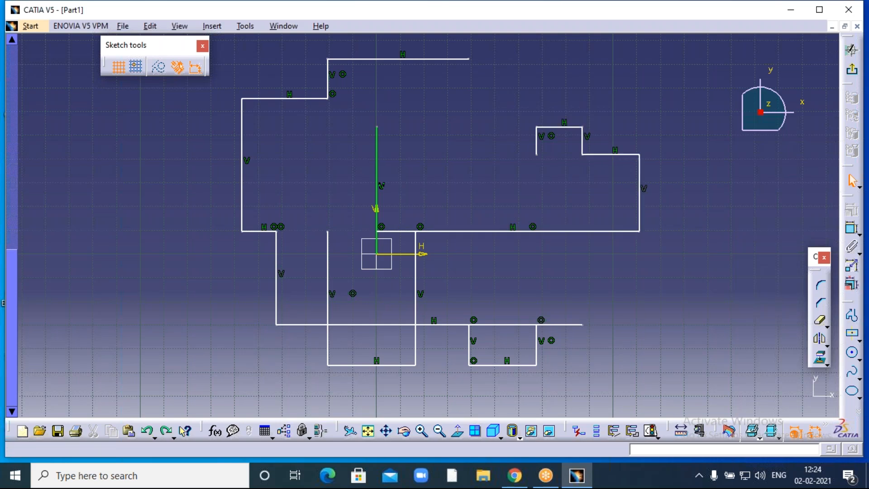
key(ctrl+z)
key(ctrl+z)
key(ctrl+z)
key(ctrl+z)
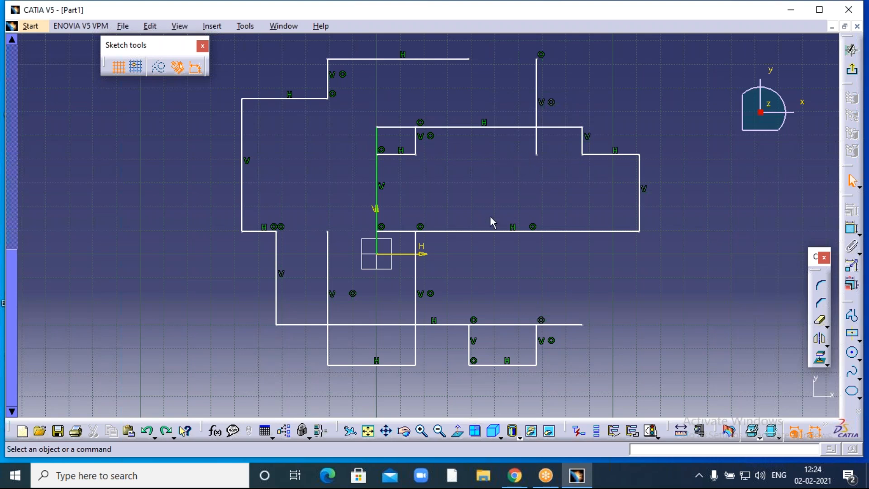
- Delete the entire horizontal line just above the H axis, and clear all remaining profile geometry from the sketch
click(496, 232)
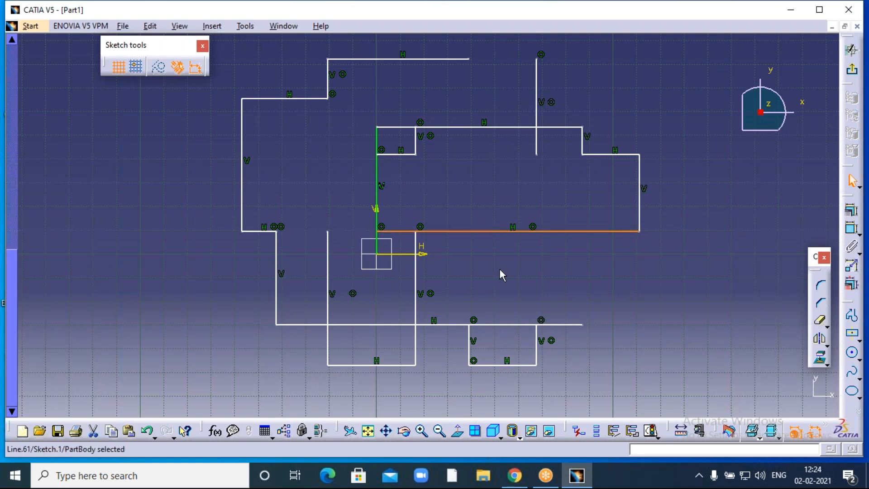
key(Delete)
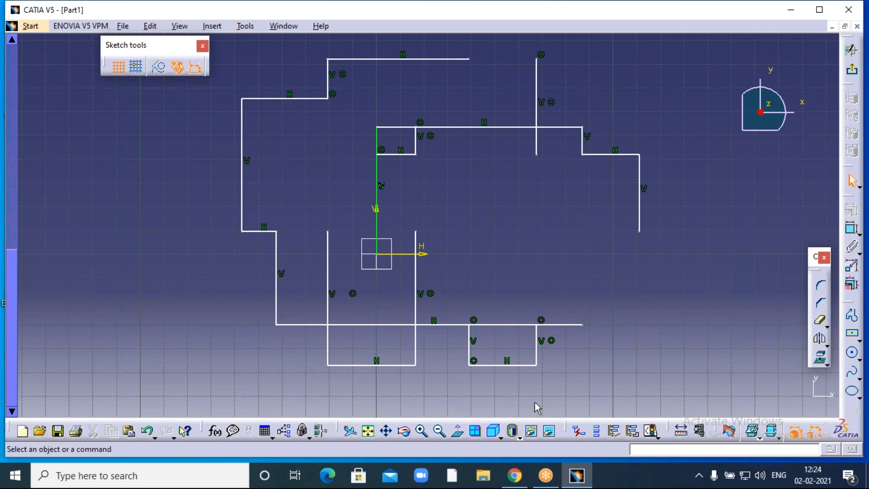
click(439, 430)
click(439, 430)
click(439, 430)
click(442, 430)
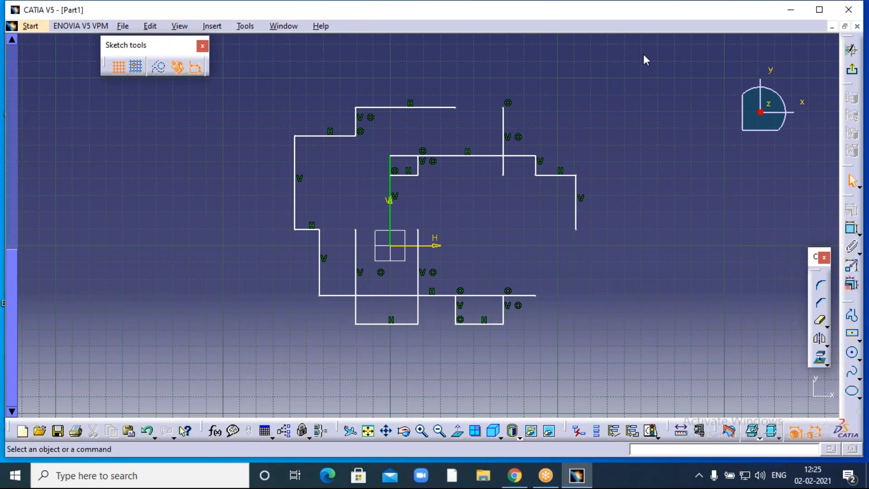
click(605, 111)
mouse_move(253, 70)
mouse_down()
mouse_move(287, 116)
mouse_move(631, 359)
mouse_up()
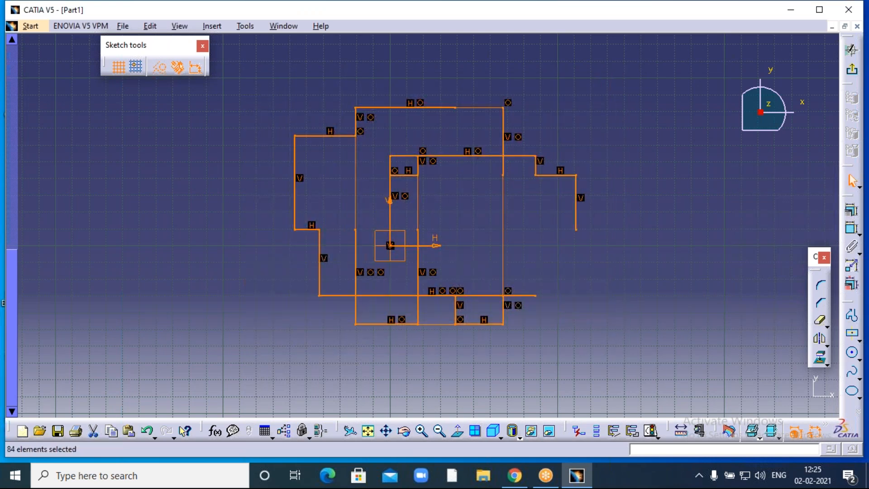
key(Delete)
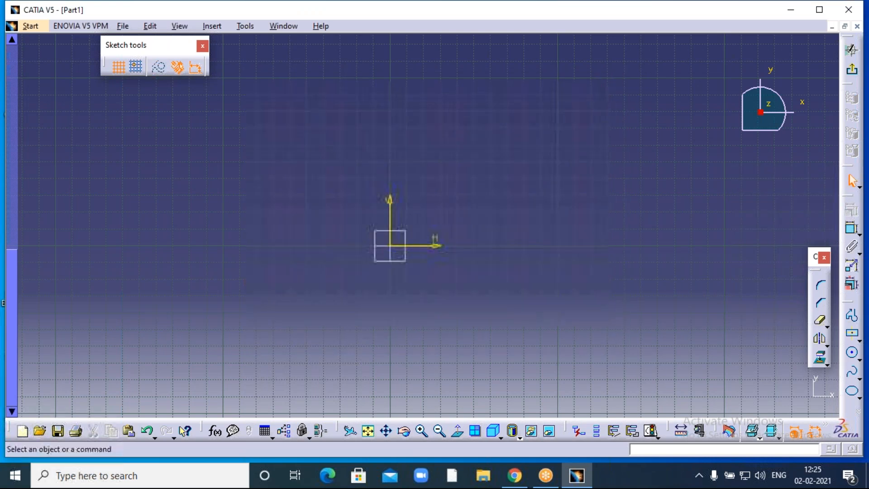
click(218, 27)
mouse_move(237, 87)
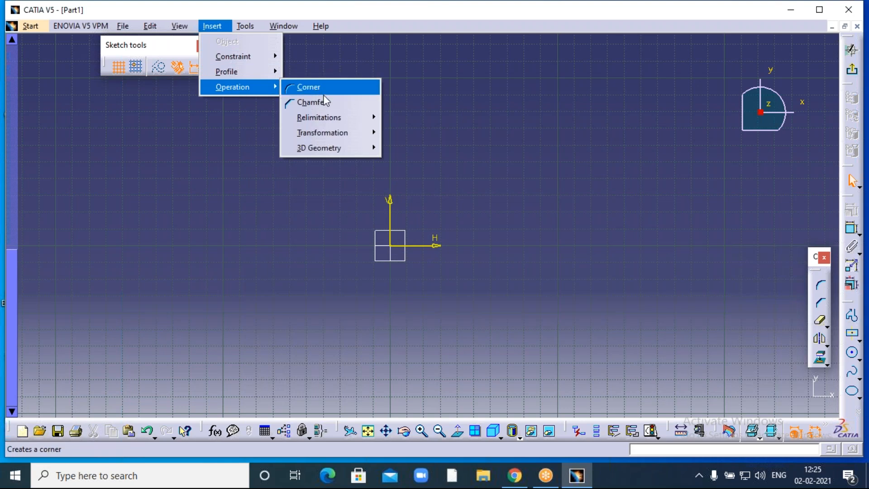
mouse_move(323, 133)
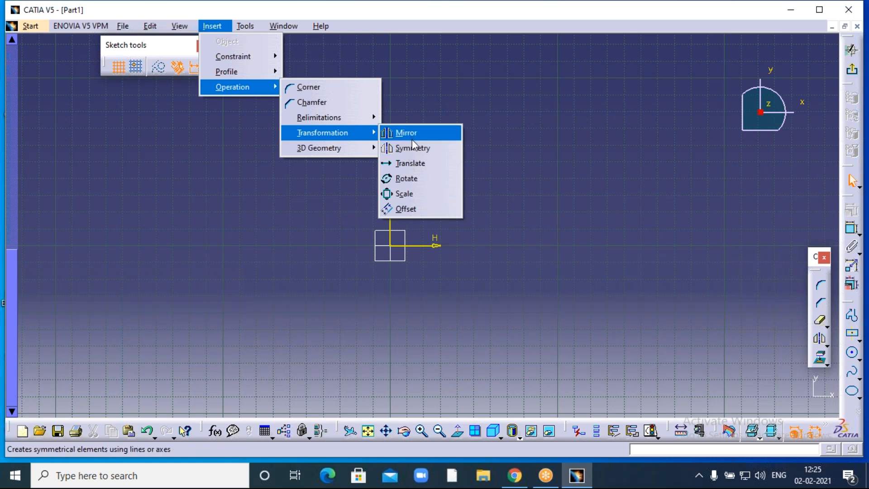
click(615, 24)
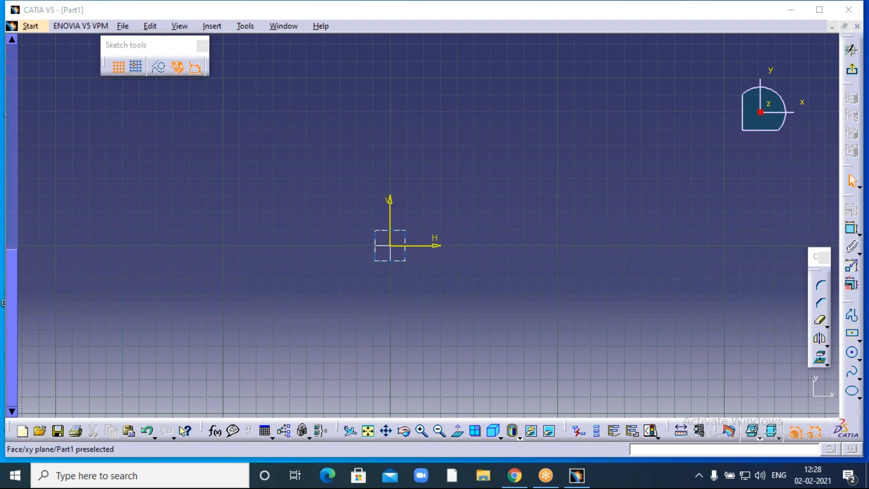
click(406, 138)
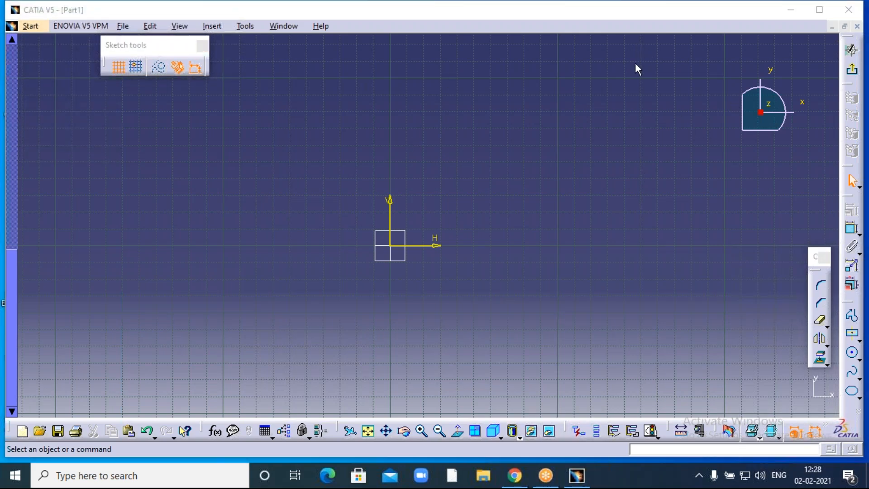
- Start a new profile at H about -55 mm, V about 85 mm
click(852, 316)
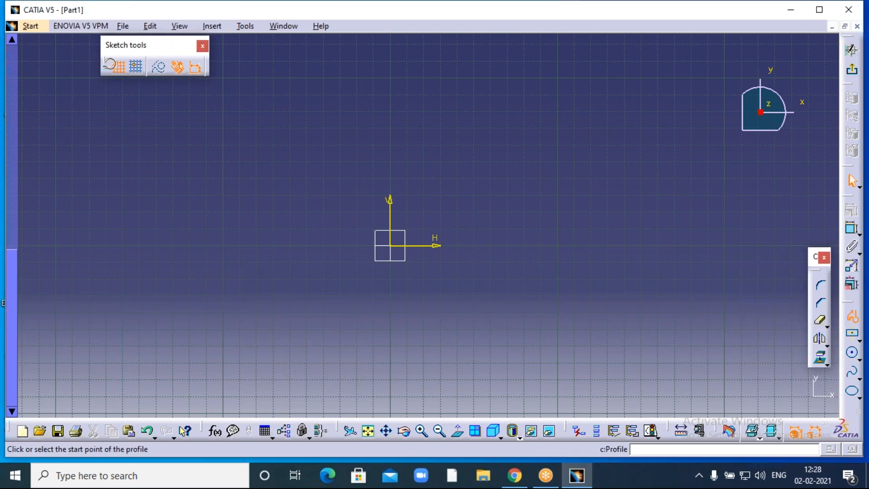
click(298, 102)
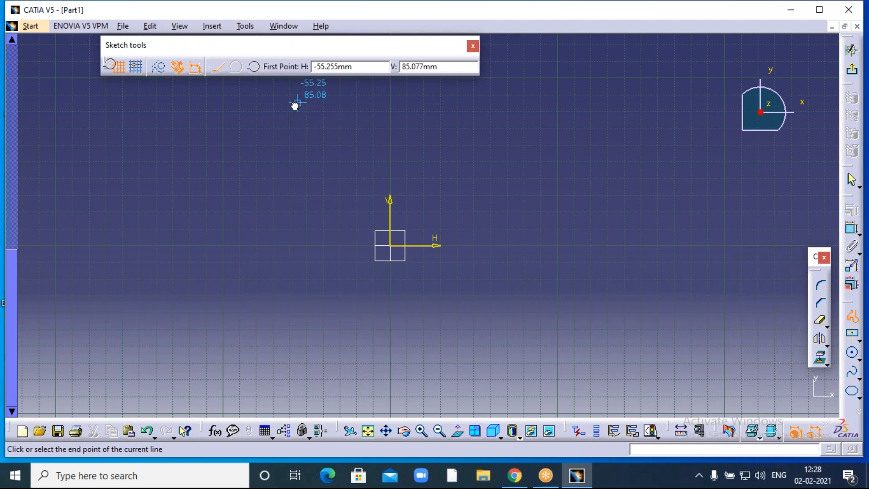
- Sketch the profile's left side from the sloped top corner: a vertical line about 36 mm long, an inward rectangular notch and a lower vertical line
click(264, 131)
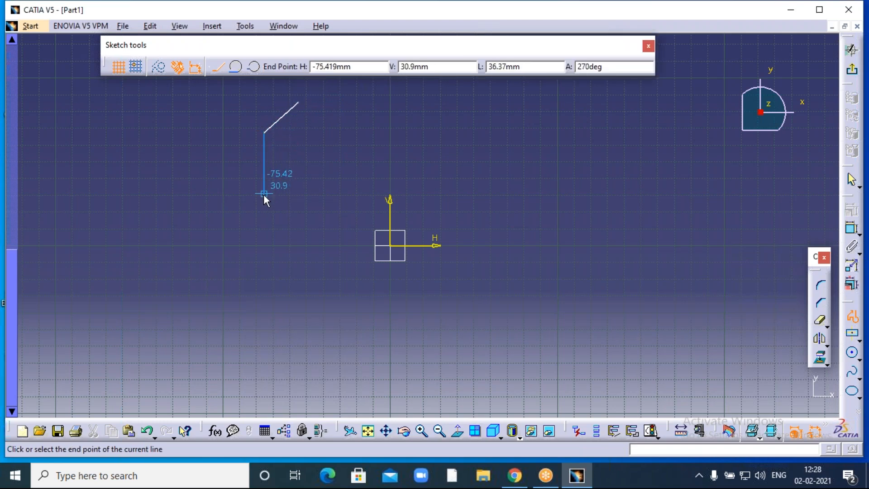
click(298, 194)
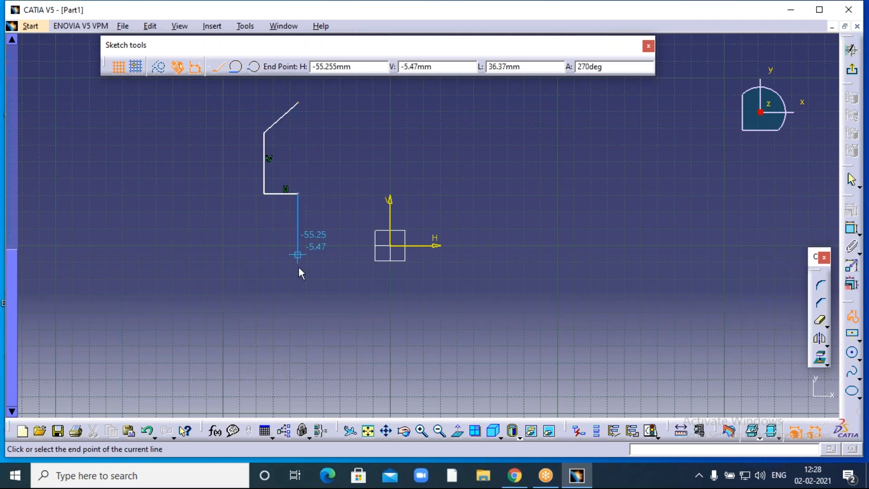
click(302, 284)
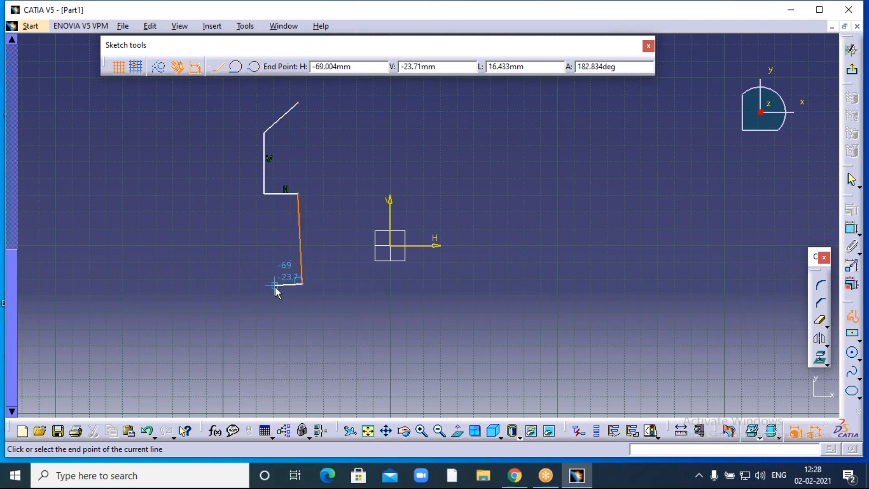
key(ctrl+z)
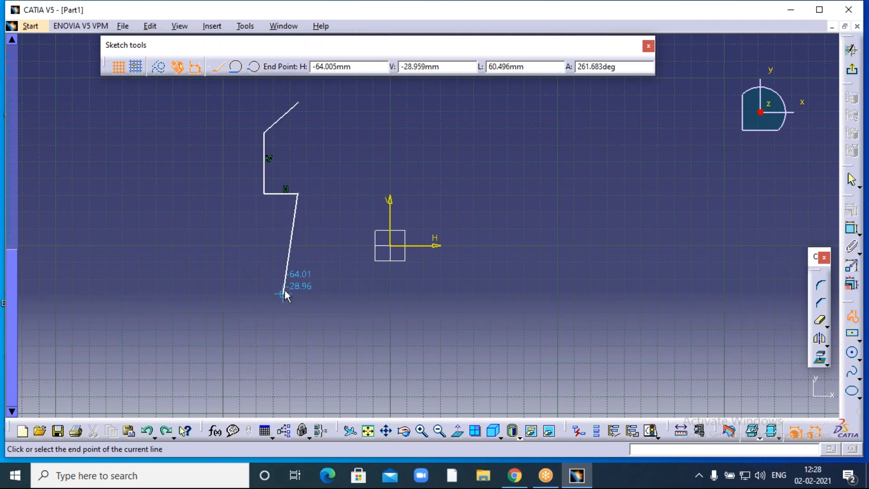
click(296, 293)
click(264, 292)
click(265, 358)
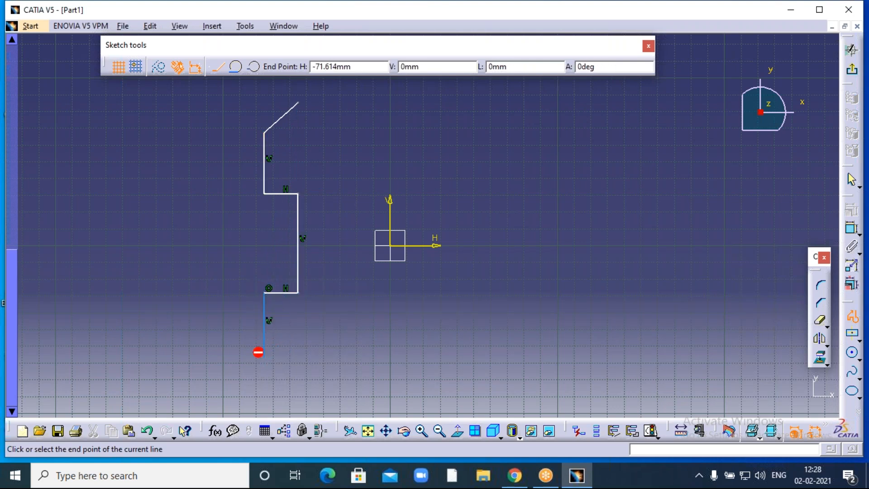
- Continue the profile along the bottom and up the stepped right side, and close it at its start point
click(346, 357)
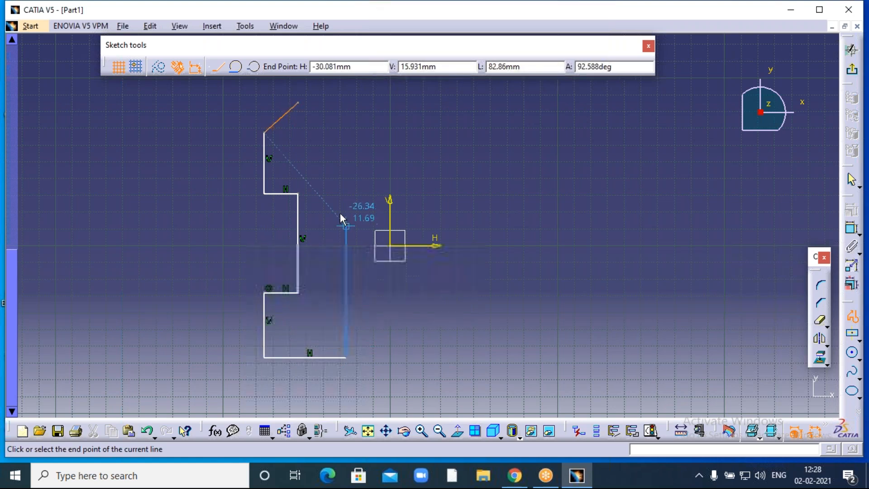
click(347, 174)
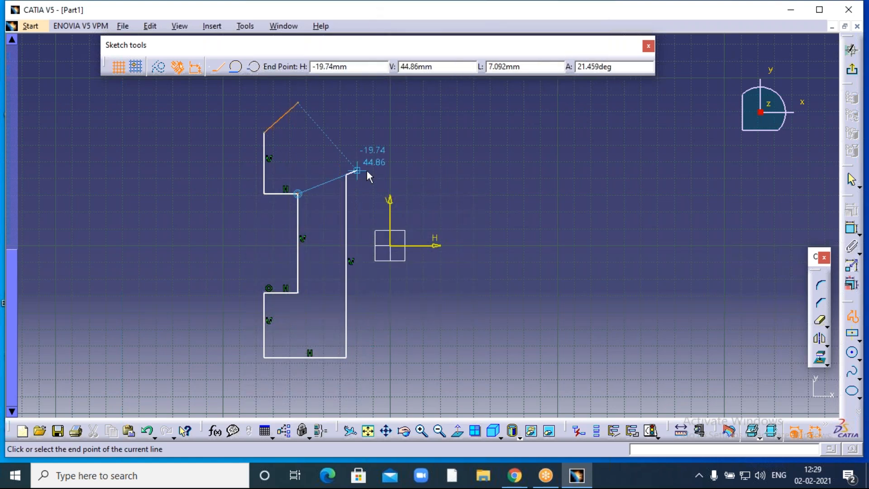
click(380, 174)
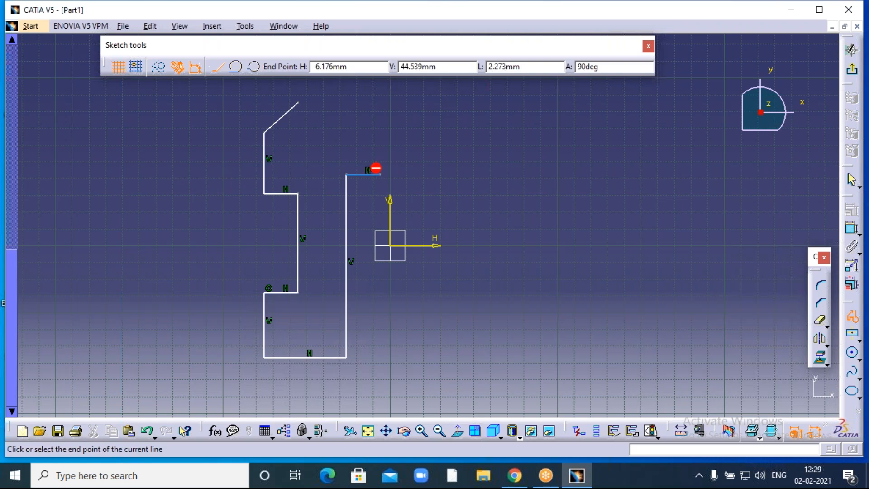
click(380, 120)
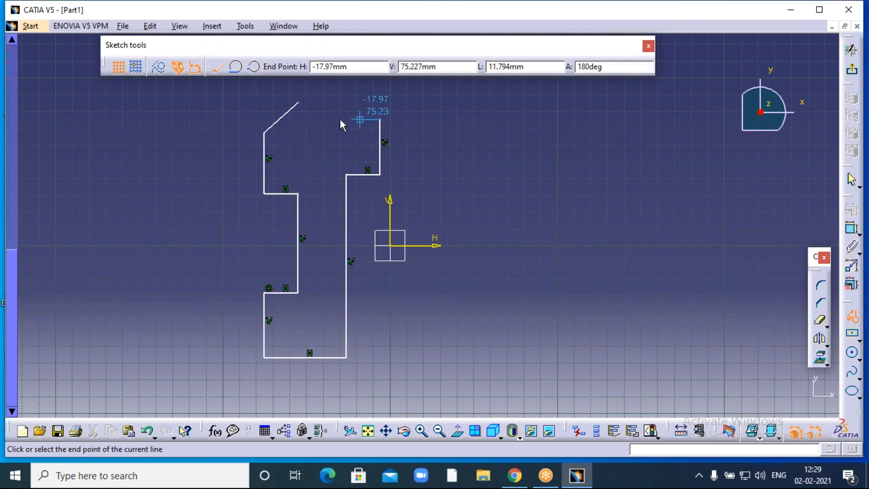
click(334, 119)
click(335, 102)
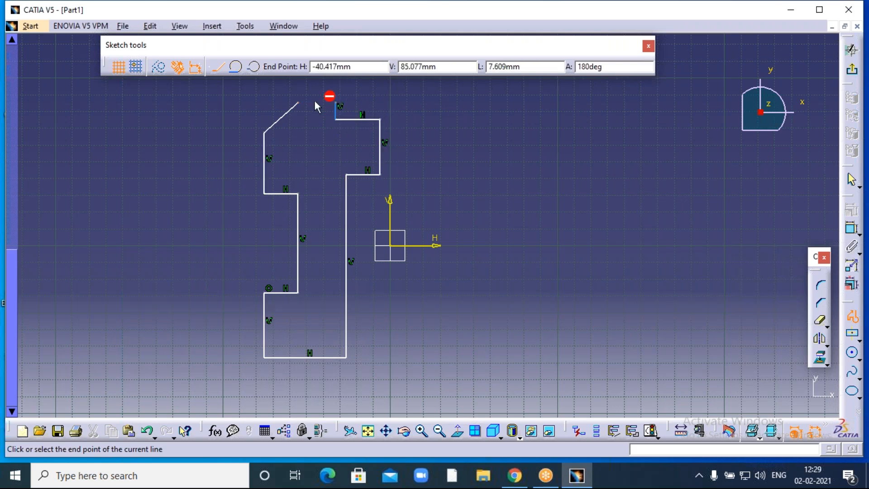
click(297, 103)
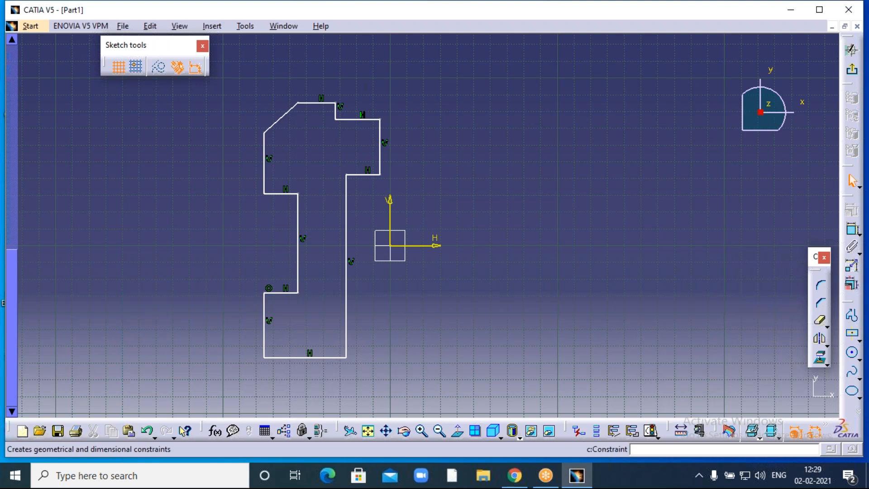
- Draw a separate vertical line to the right of the closed profile, crossing the horizontal axis
click(852, 316)
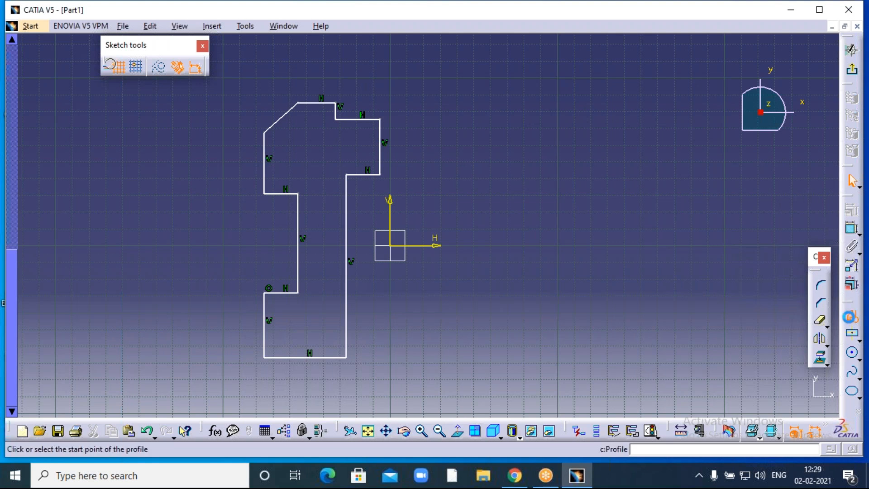
click(439, 109)
click(438, 317)
key(Escape)
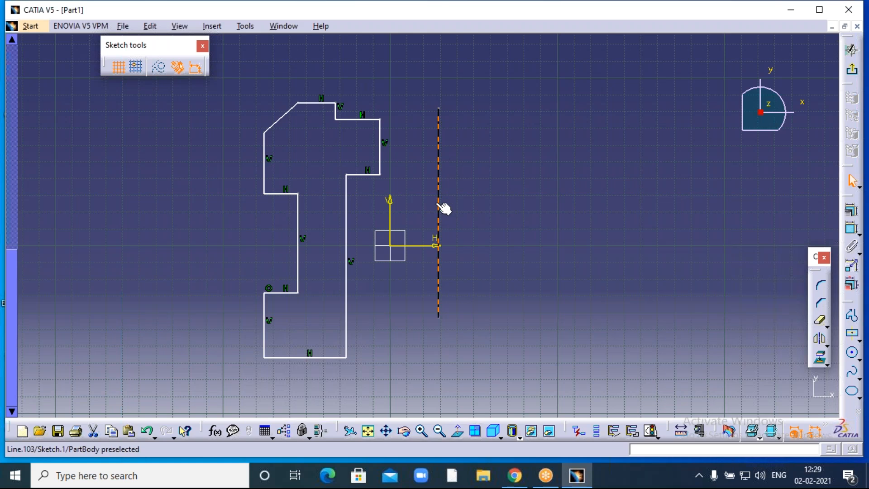
click(439, 292)
click(522, 175)
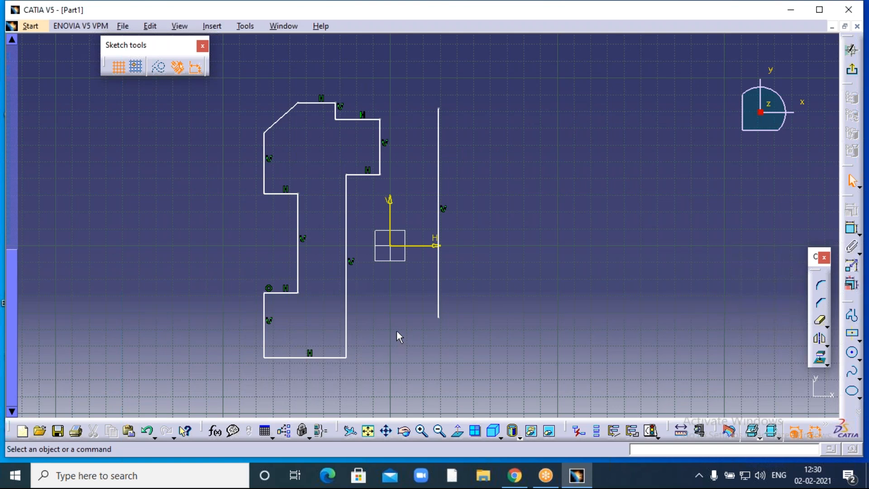
- Mirror the whole closed profile about the separate vertical line
mouse_move(252, 71)
mouse_down()
mouse_move(382, 352)
mouse_move(406, 378)
mouse_up()
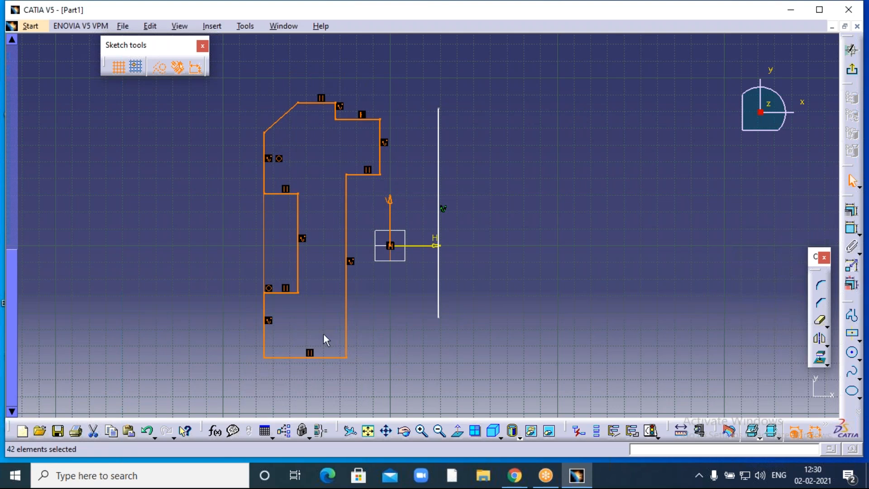
click(212, 26)
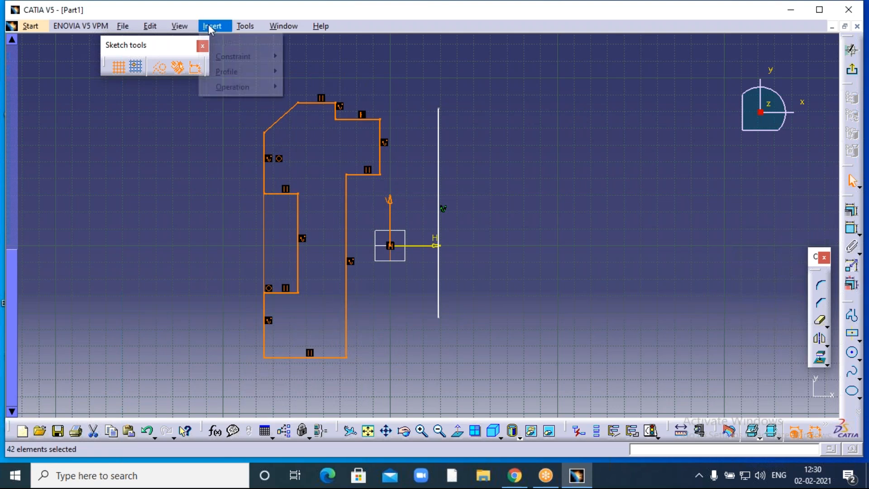
mouse_move(226, 87)
mouse_move(307, 133)
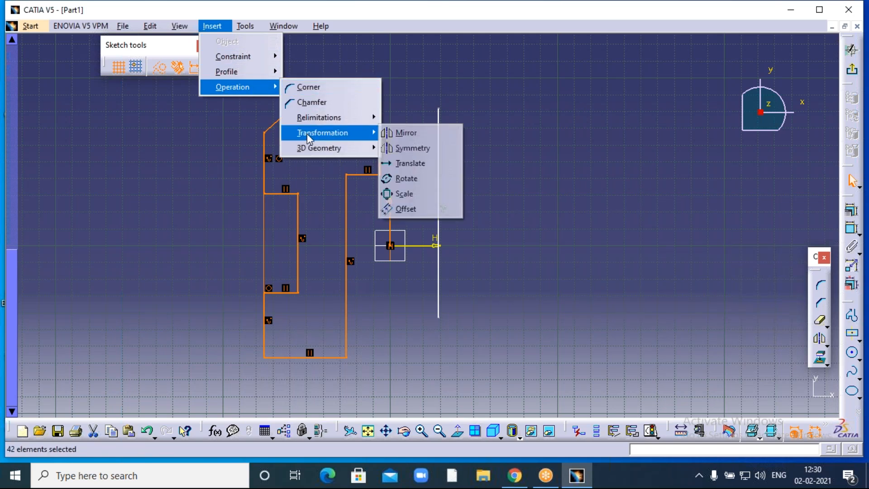
click(417, 134)
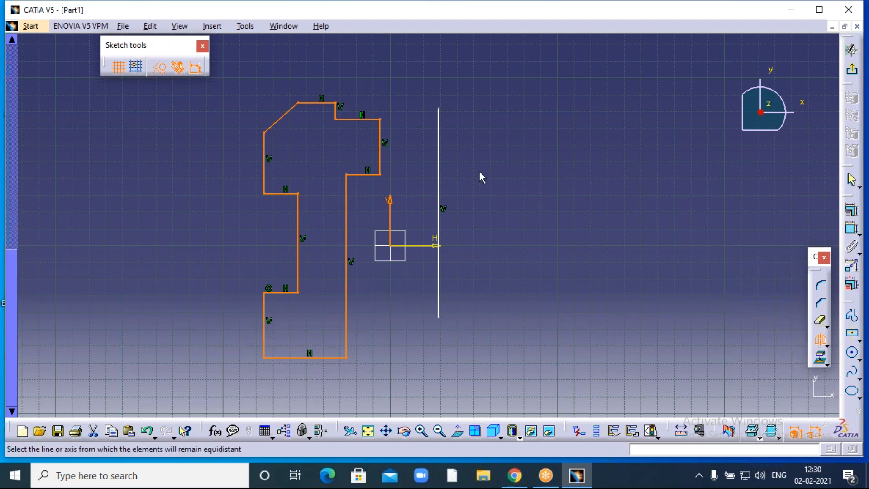
click(439, 152)
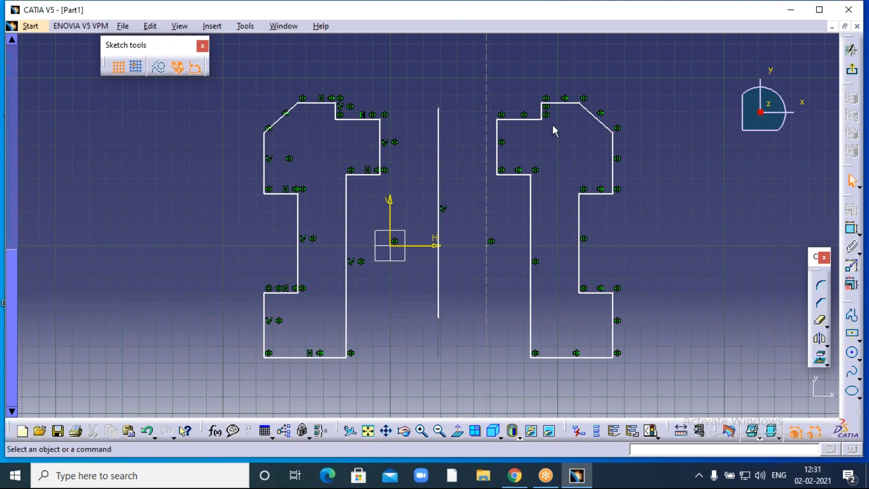
- Delete the separate mirror line, the mirrored vertical axis and the mirrored profile, keeping the original profile
click(445, 149)
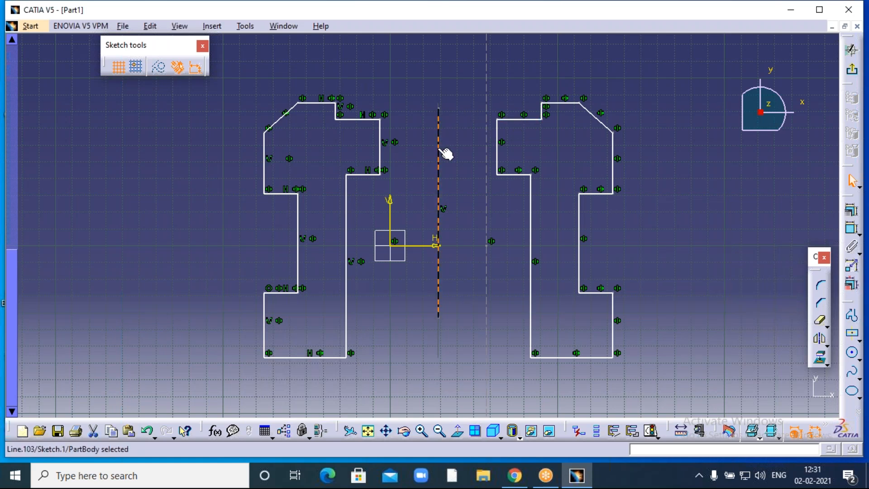
key(Delete)
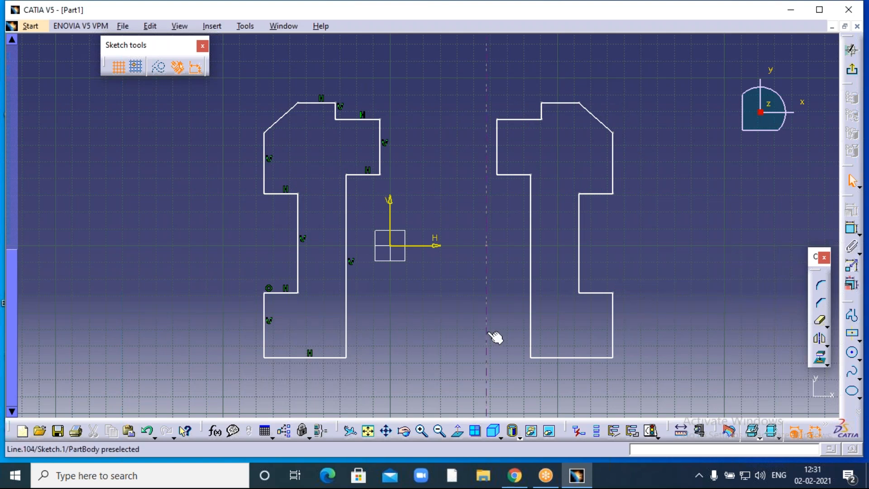
click(487, 244)
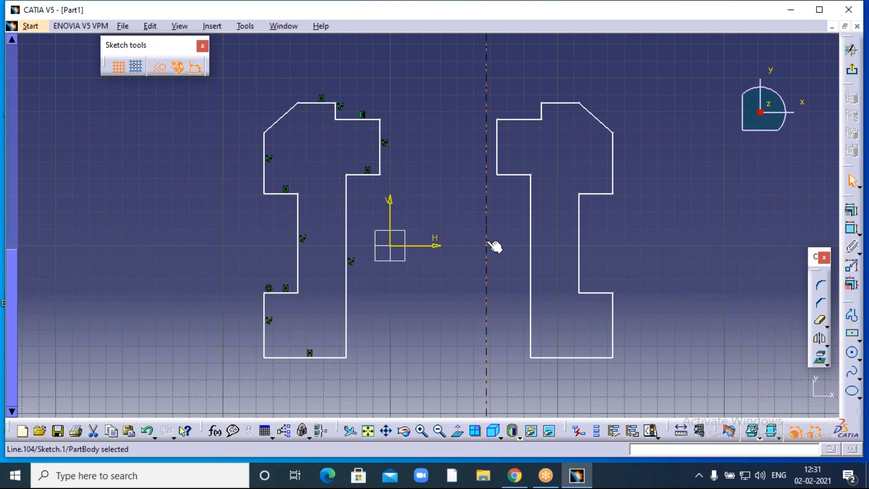
key(Delete)
drag(469, 214, 507, 277)
key(Delete)
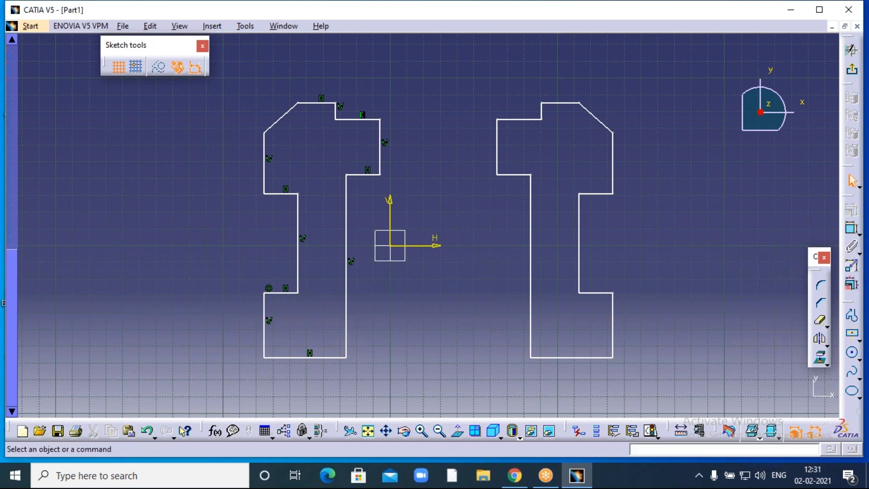
drag(459, 59, 650, 360)
key(Delete)
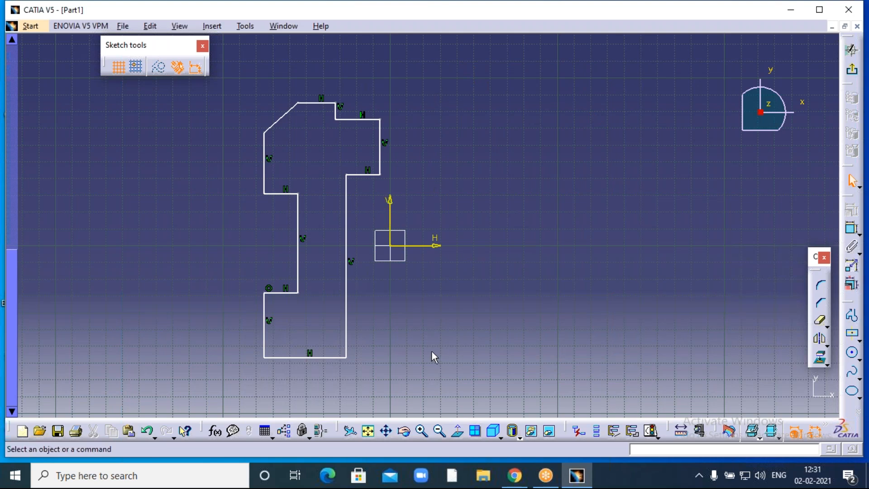
drag(232, 76, 399, 384)
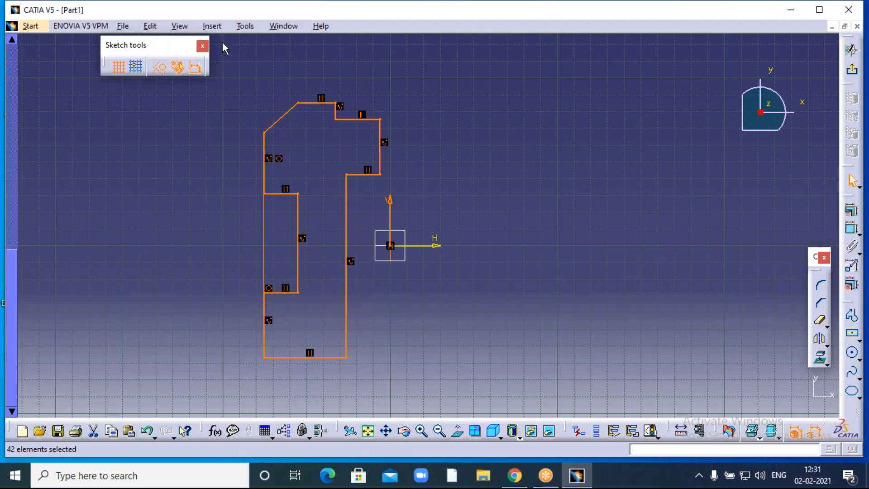
click(827, 345)
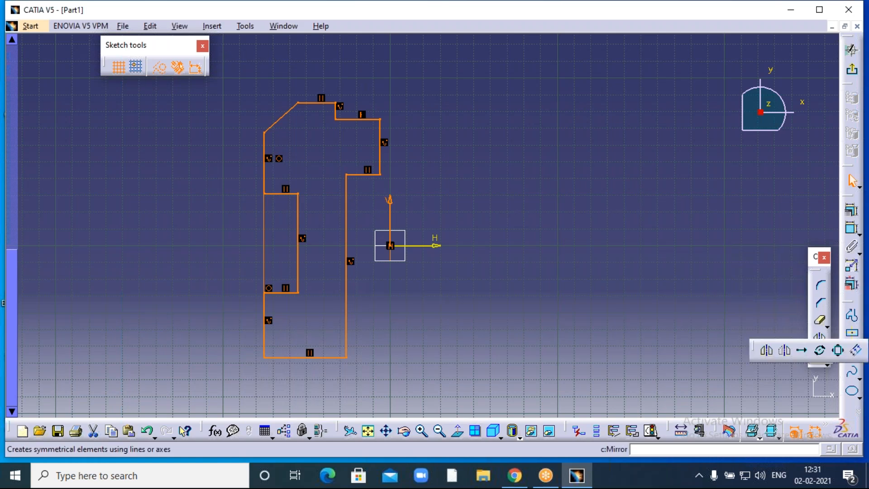
click(767, 353)
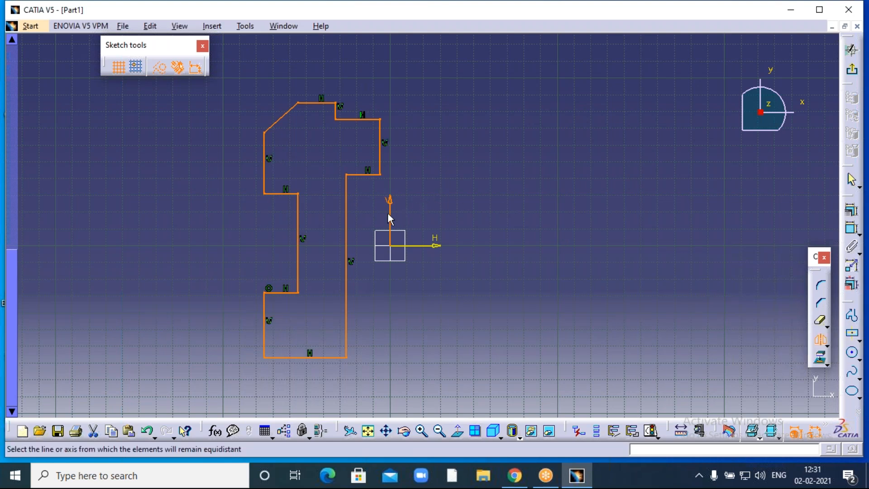
key(Escape)
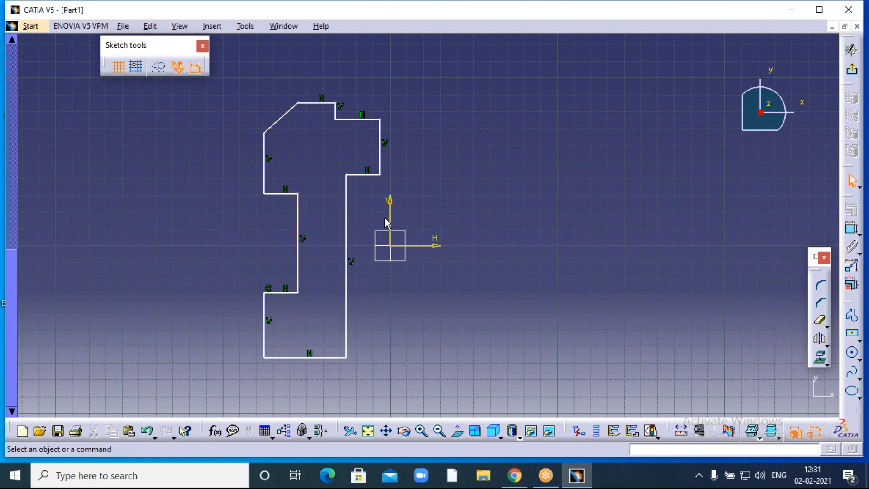
- Mirror all the lines of the closed profile about the sketch's vertical axis
click(366, 175)
click(380, 154)
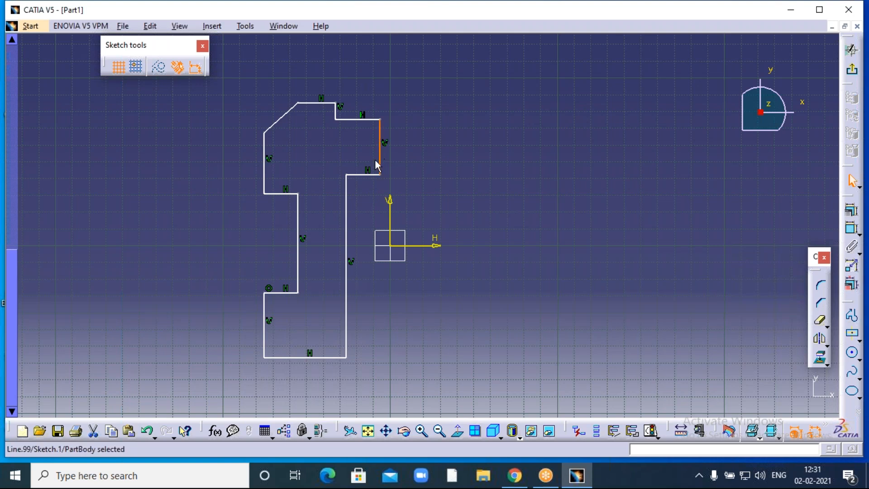
ctrl+click(362, 115)
ctrl+click(358, 120)
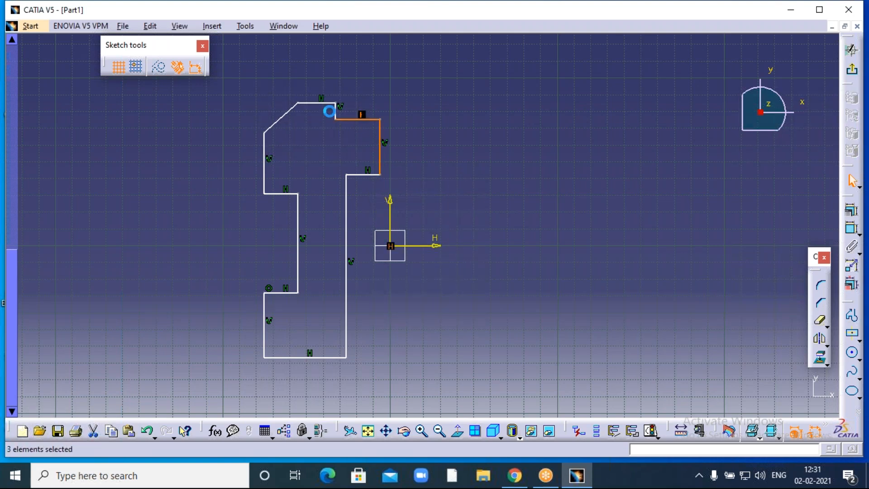
ctrl+click(335, 111)
ctrl+click(319, 104)
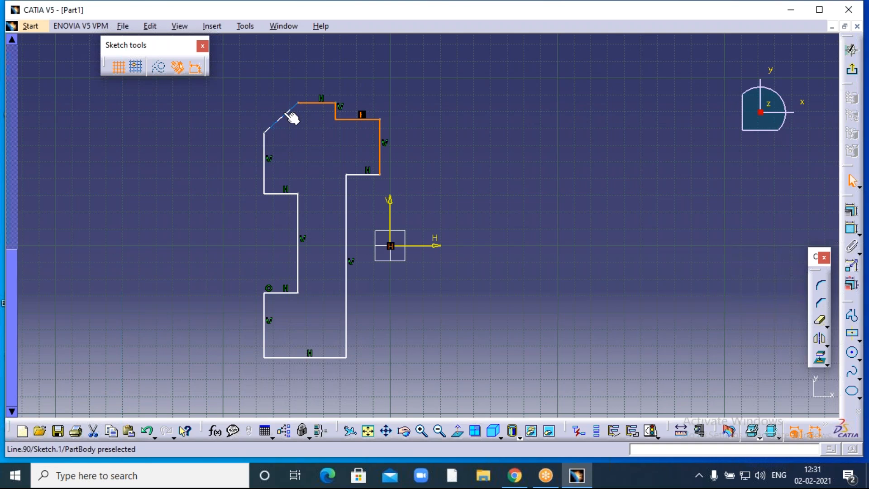
ctrl+click(275, 124)
ctrl+click(267, 184)
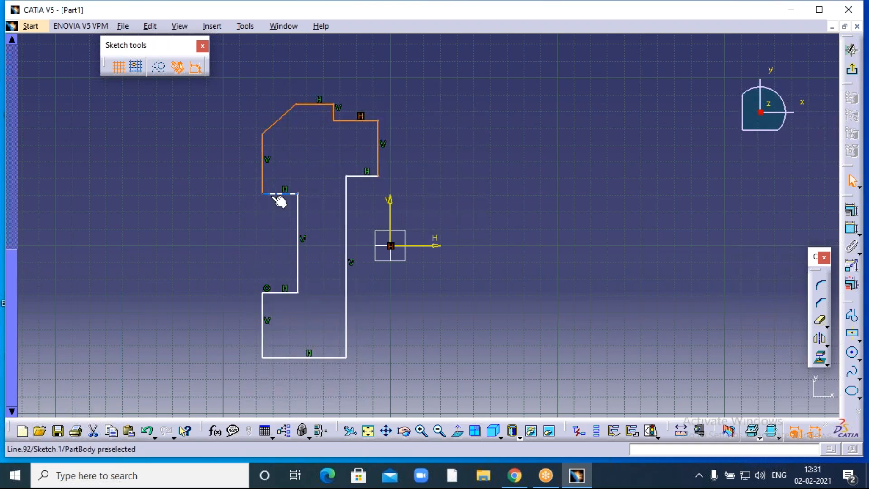
ctrl+click(283, 200)
ctrl+click(285, 194)
ctrl+click(286, 293)
ctrl+click(269, 322)
ctrl+click(288, 358)
ctrl+click(352, 292)
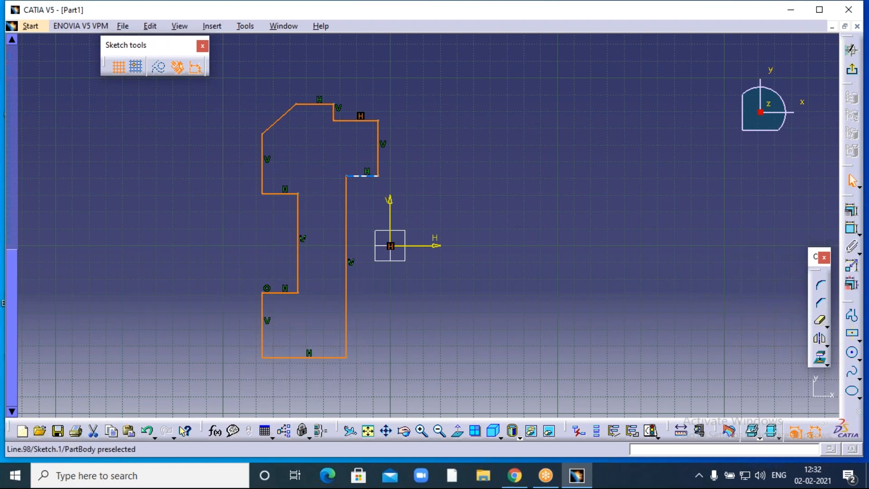
ctrl+click(360, 175)
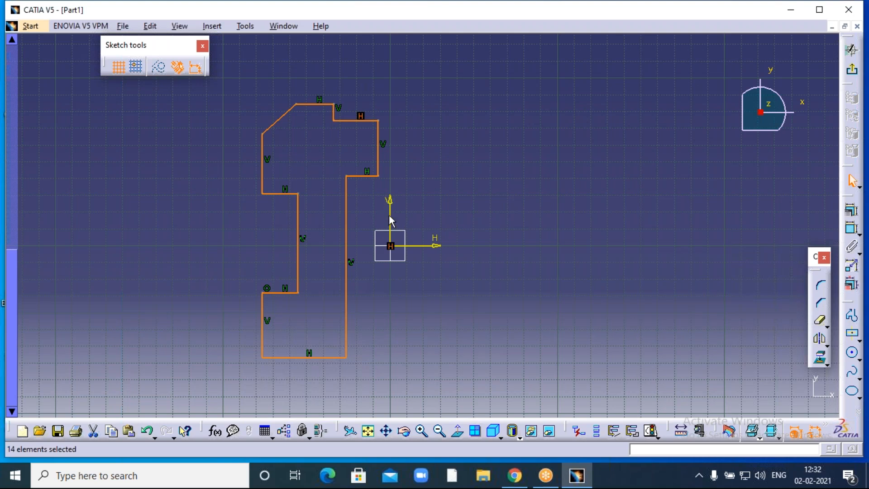
click(821, 339)
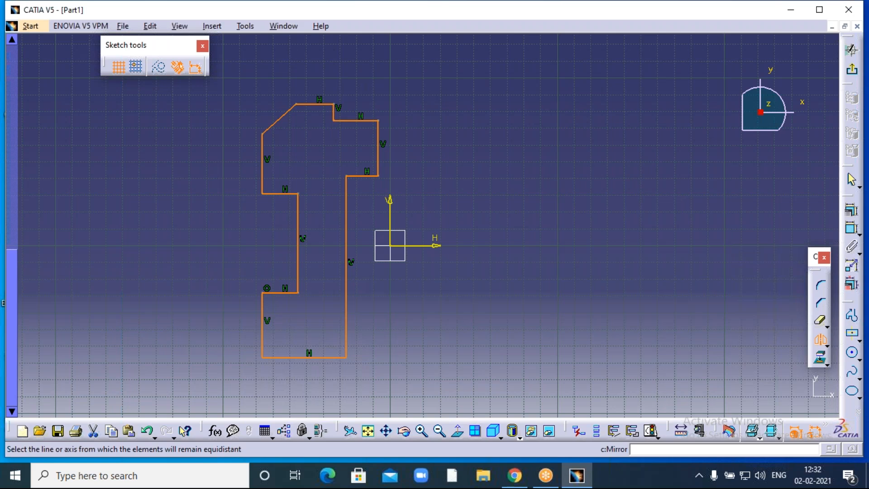
click(391, 211)
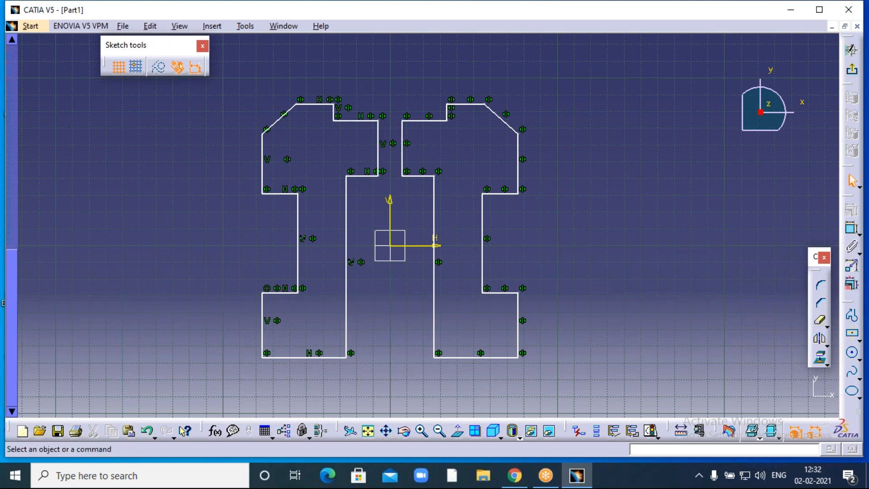
- Undo the mirror about the vertical axis, keeping only the original profile
key(ctrl+z)
key(ctrl+y)
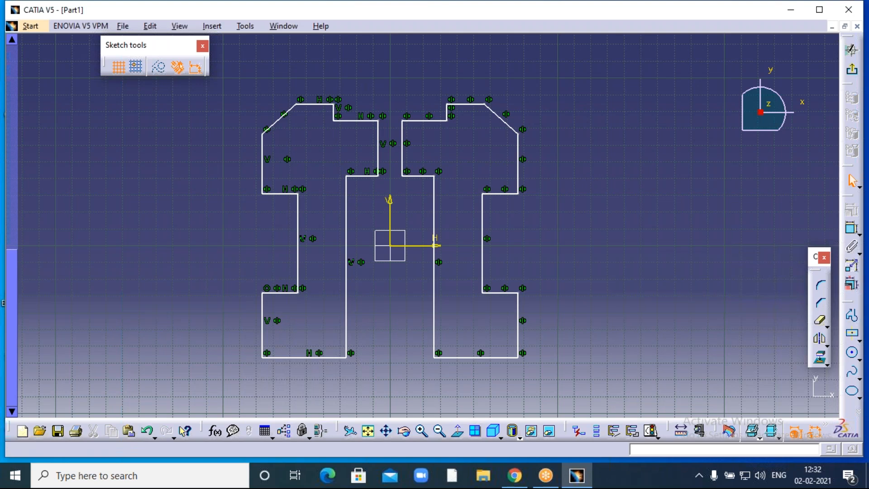
key(ctrl+z)
click(480, 159)
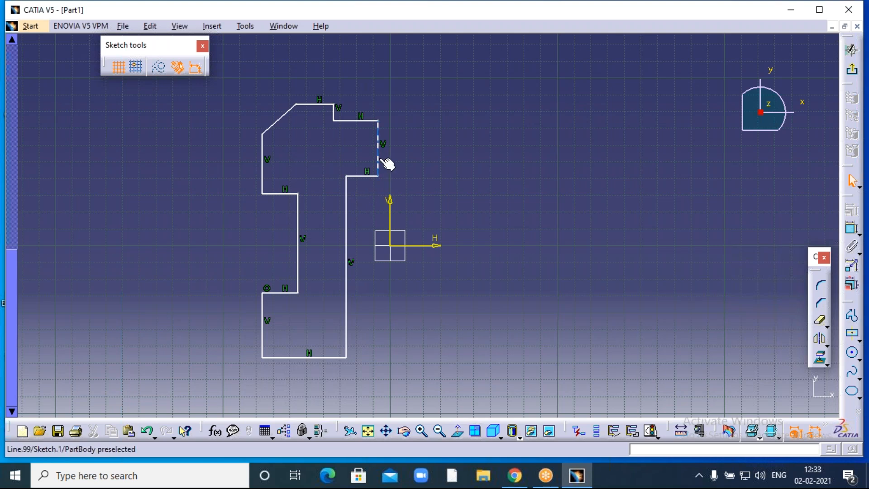
- Mirror the profile, except its short upper-right vertical edge, about that edge, and delete the shared edge
click(361, 177)
ctrl+click(347, 206)
ctrl+click(281, 358)
ctrl+click(267, 337)
ctrl+click(283, 293)
ctrl+click(298, 256)
ctrl+click(281, 194)
ctrl+click(263, 164)
ctrl+click(280, 130)
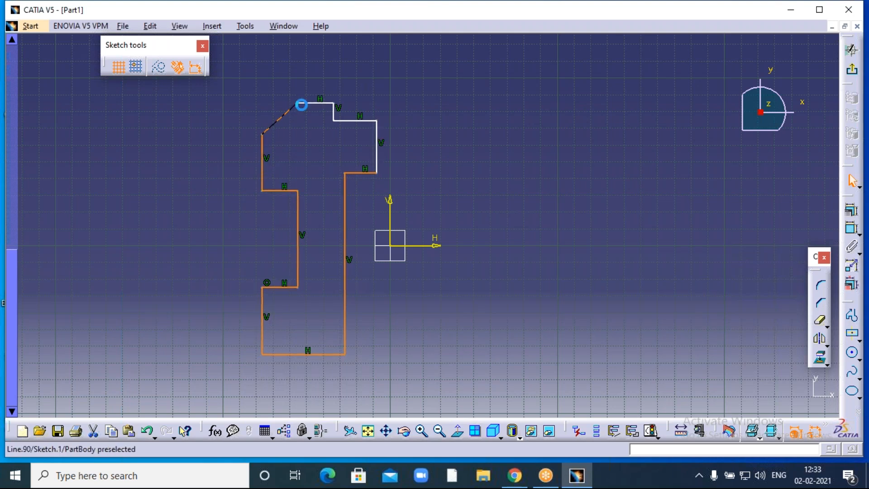
ctrl+click(316, 104)
ctrl+click(334, 112)
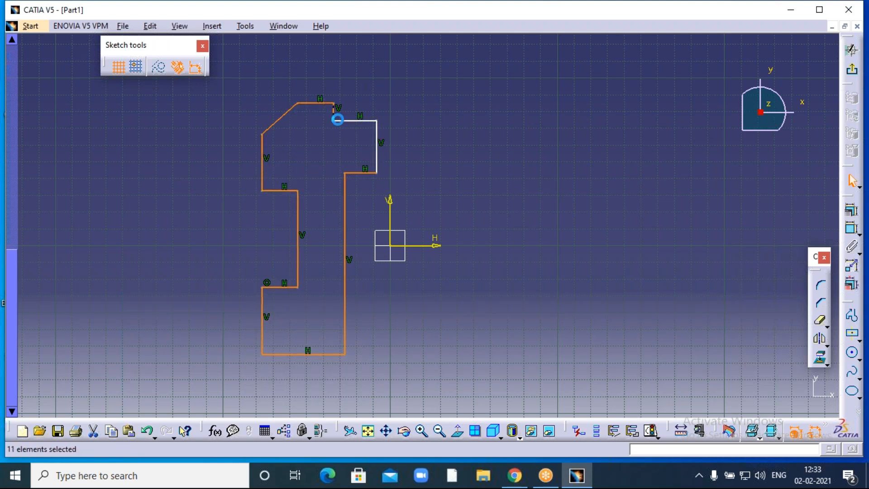
ctrl+click(356, 121)
click(821, 346)
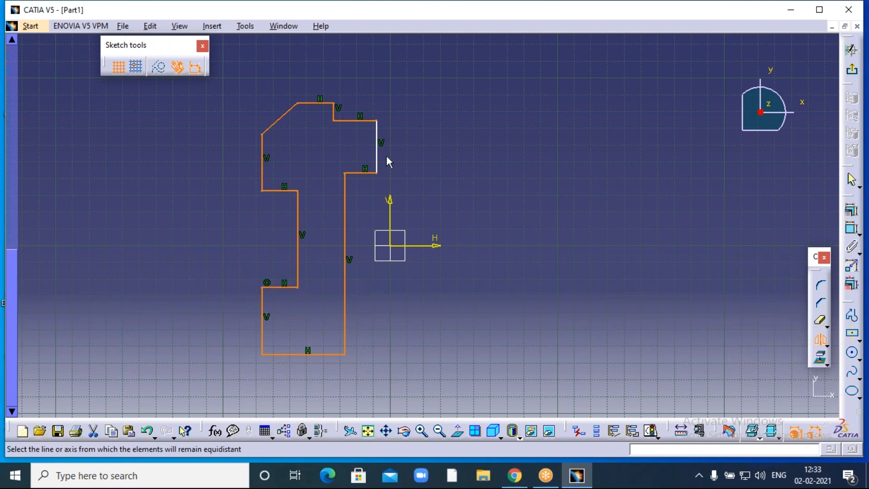
click(377, 144)
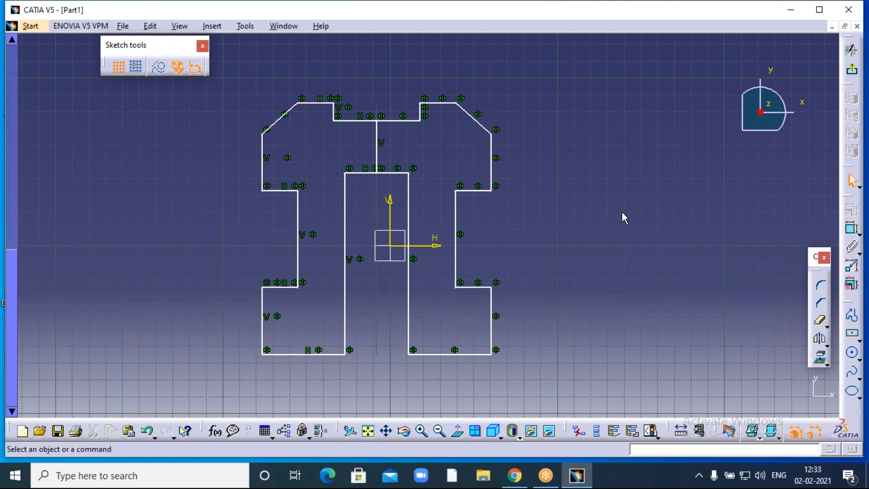
click(379, 155)
key(Delete)
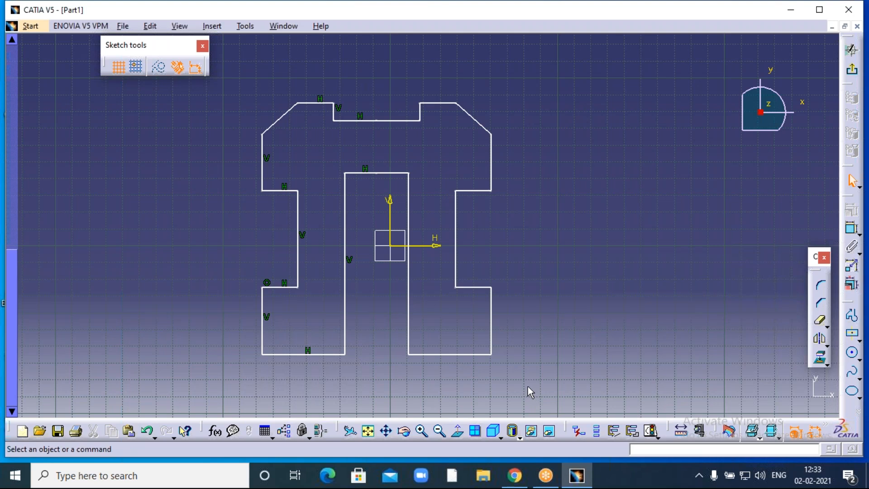
- Mirror the combined profile, except its short upper-left horizontal edge, about that horizontal edge
mouse_move(528, 388)
mouse_down()
mouse_move(487, 360)
mouse_move(352, 150)
mouse_move(355, 97)
mouse_move(324, 111)
mouse_move(247, 113)
mouse_up()
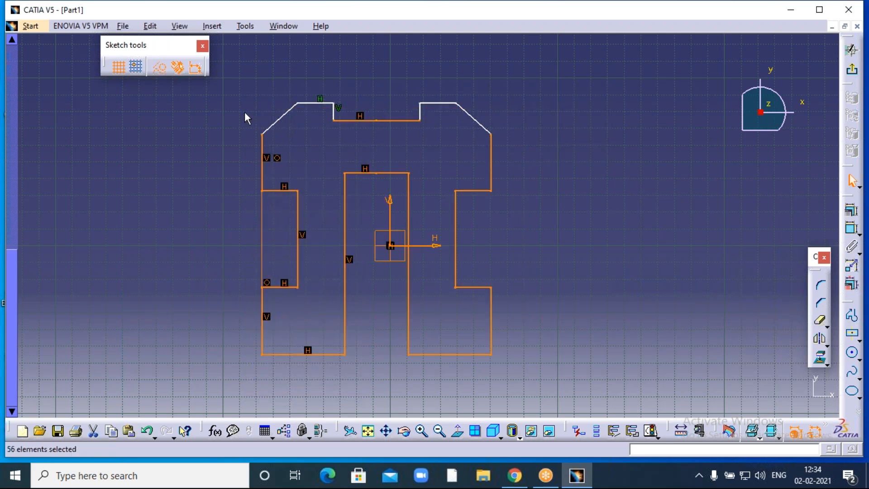
ctrl+click(277, 121)
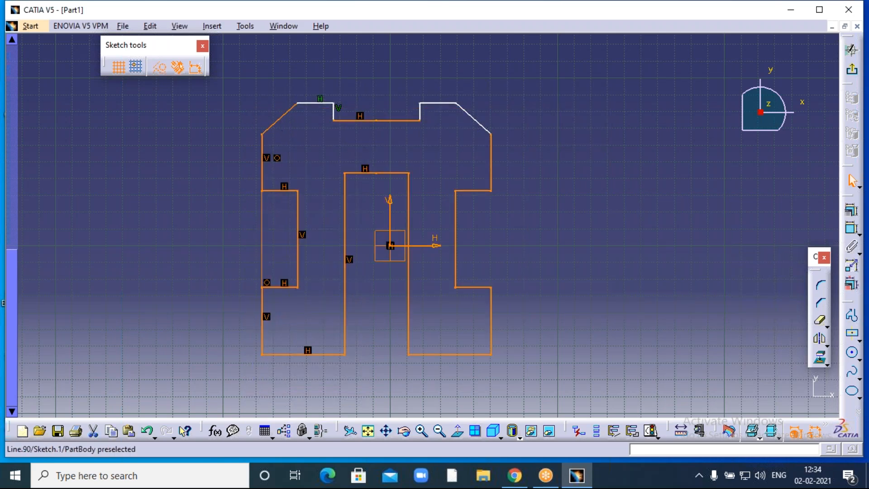
ctrl+click(471, 116)
ctrl+click(442, 104)
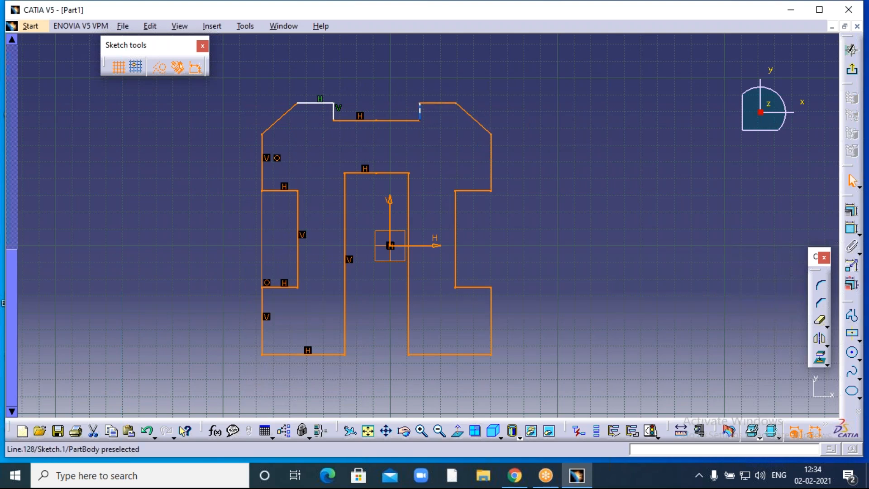
ctrl+click(422, 115)
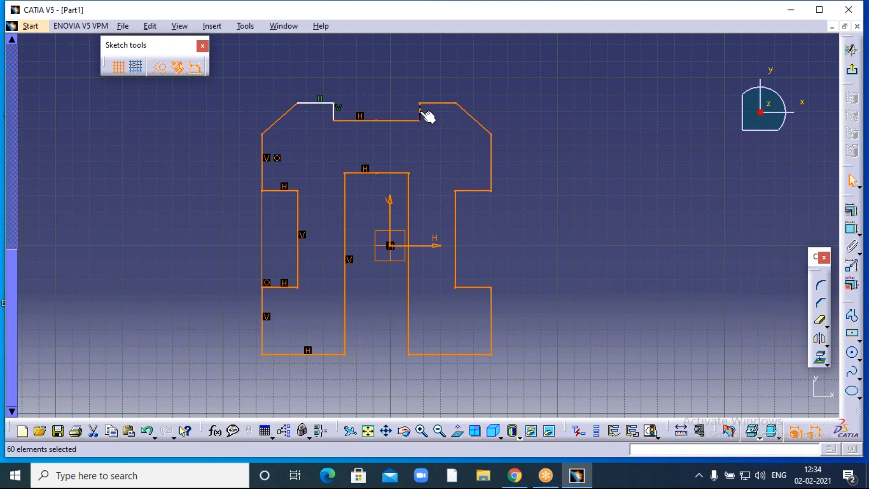
ctrl+click(340, 113)
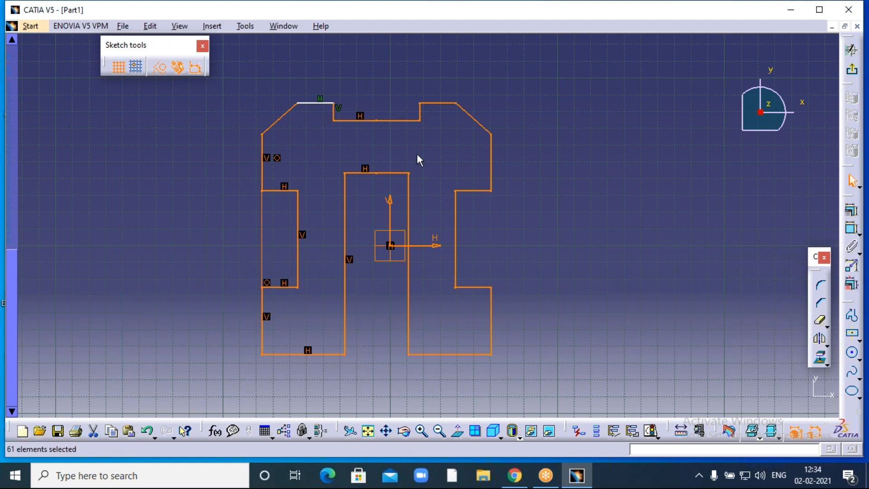
click(820, 339)
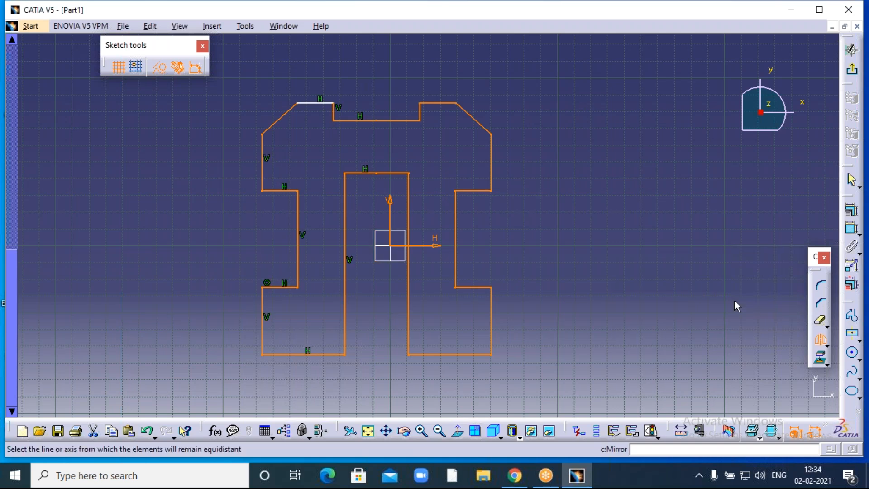
click(316, 103)
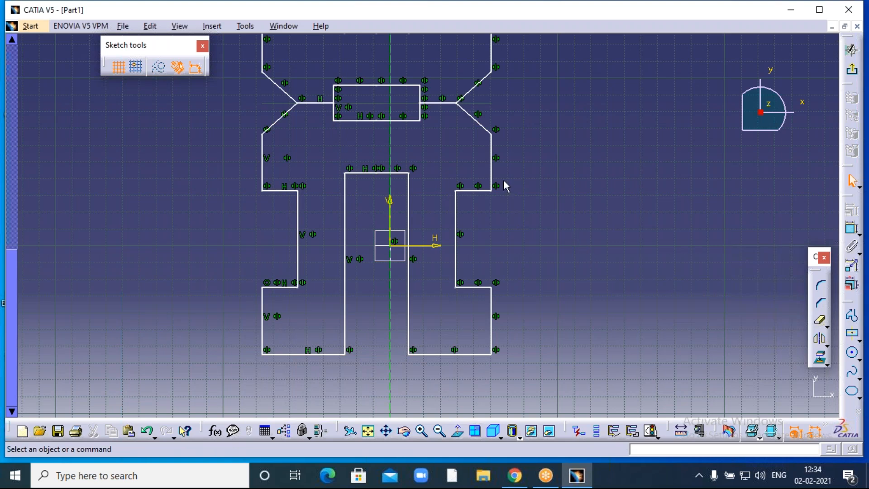
- Delete the stray mirrored origin point between the two upper legs
mouse_move(442, 143)
middle_down()
mouse_move(474, 255)
mouse_move(480, 190)
middle_up()
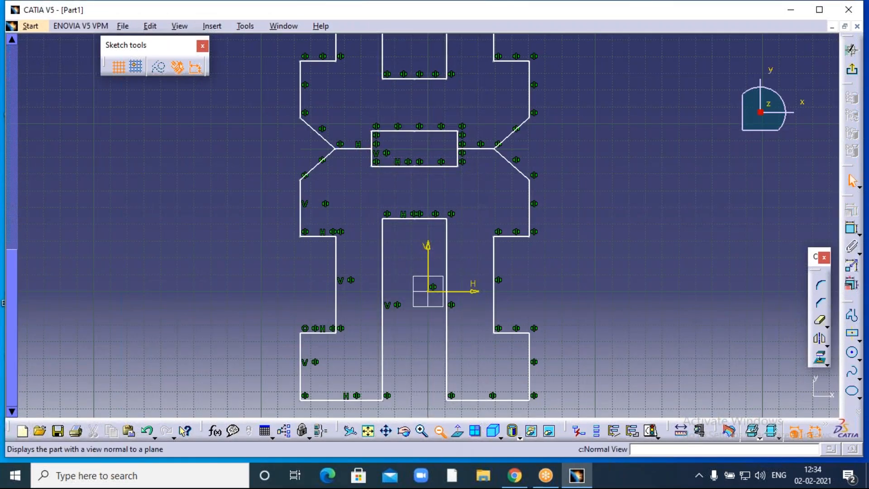
click(439, 431)
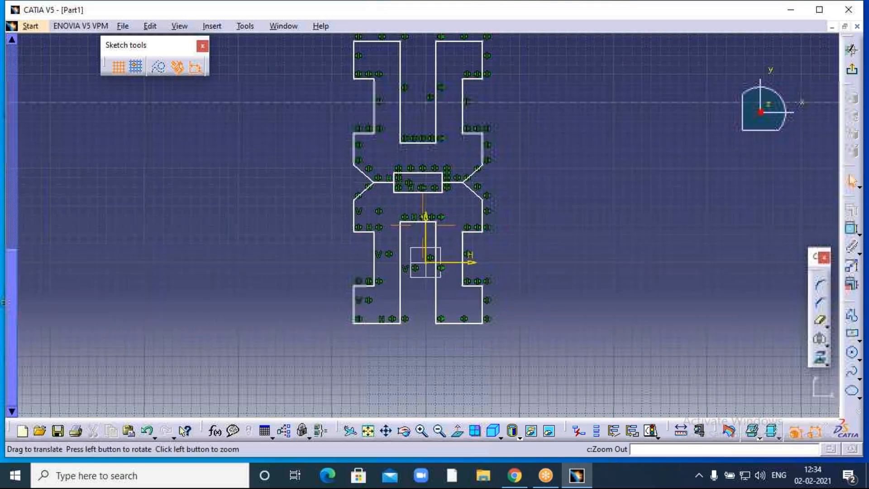
middle_drag(555, 203, 552, 265)
click(526, 156)
key(Delete)
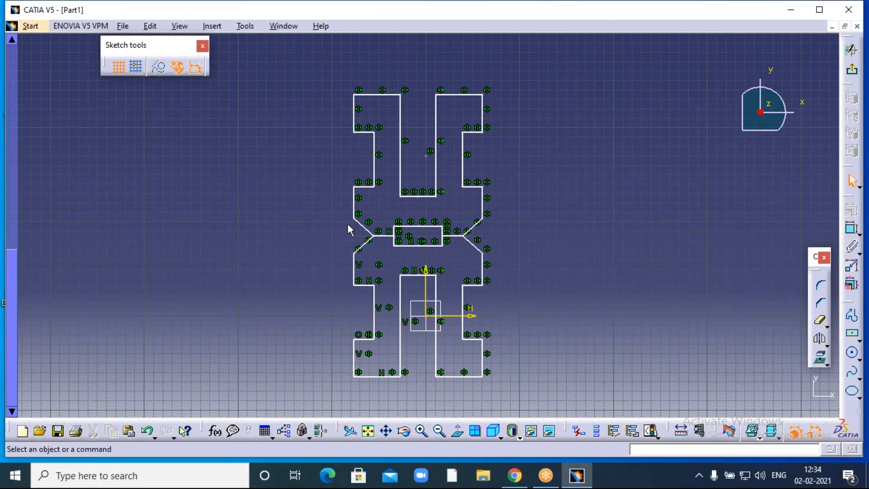
click(435, 156)
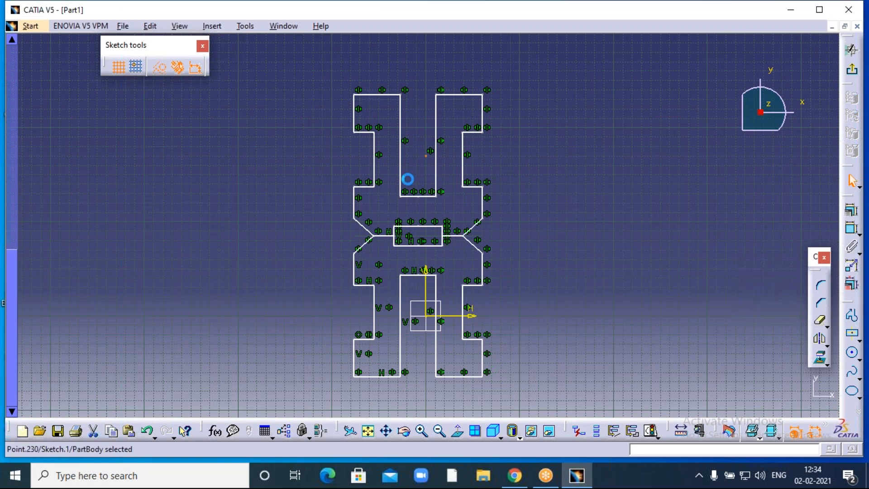
key(Delete)
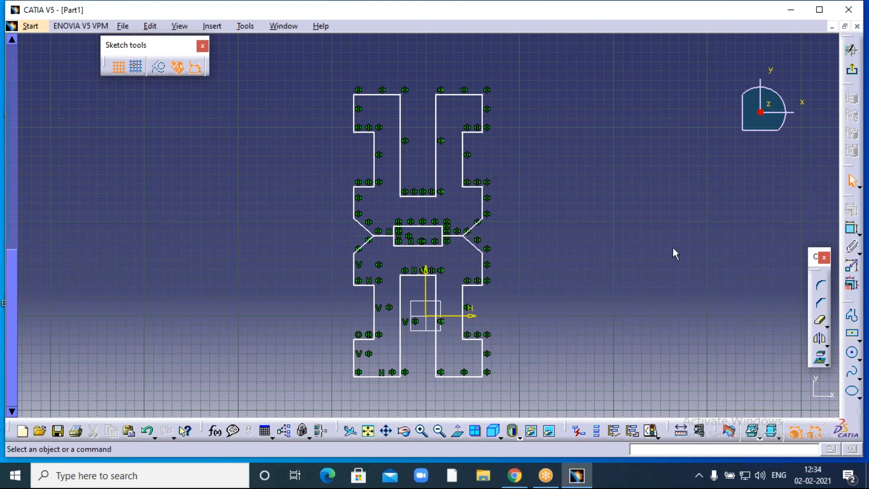
- Delete all the mirrored geometry, leaving the sketch empty
drag(326, 73, 539, 373)
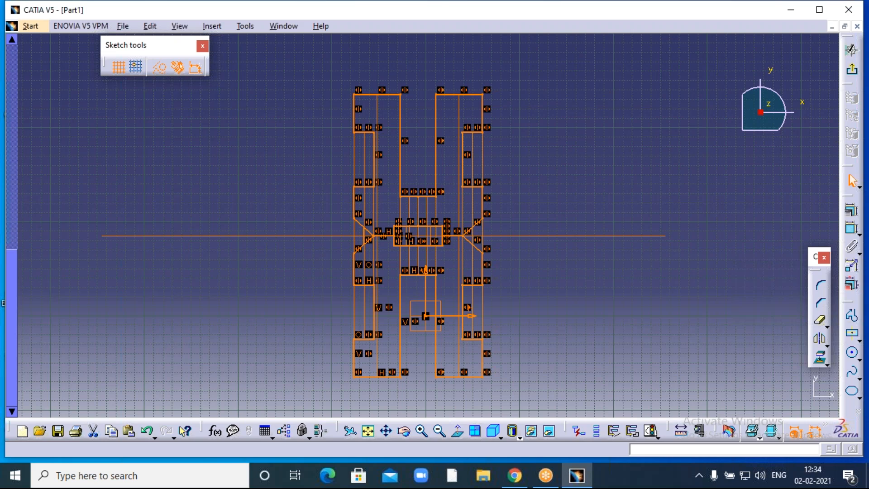
key(Delete)
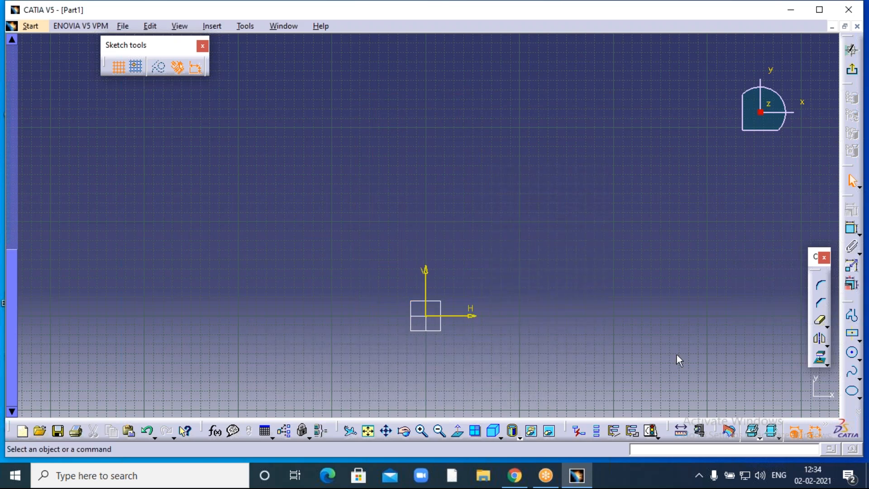
click(616, 18)
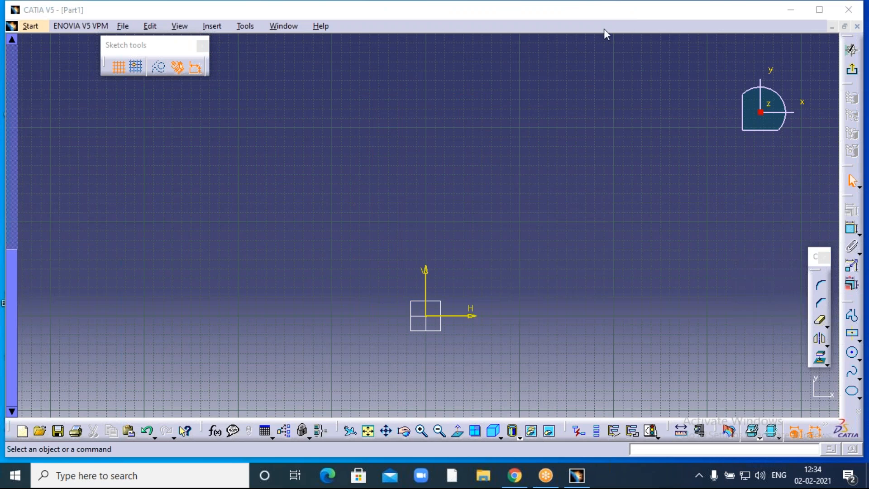
click(487, 257)
- Draw a closed, irregular eight-sided profile above and to the positive-H side of the origin, with its top vertex at about H 60, V 80 mm
middle_drag(487, 258, 520, 193)
click(423, 431)
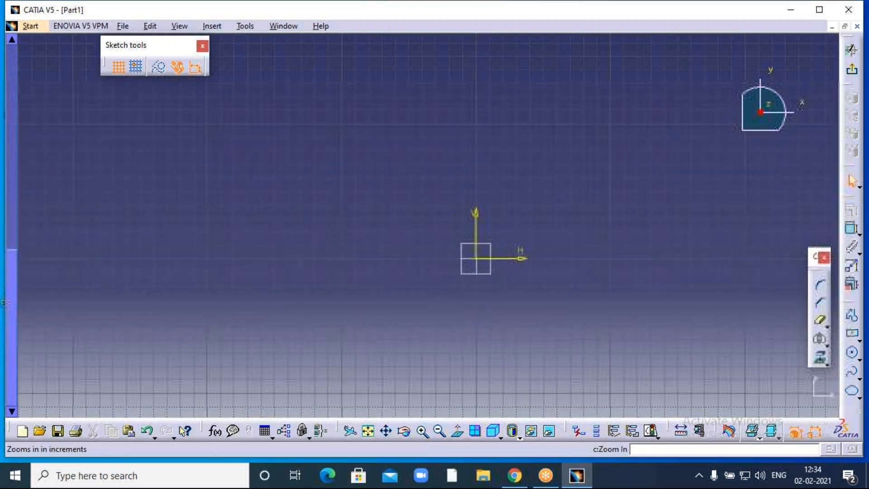
middle_drag(502, 330, 409, 334)
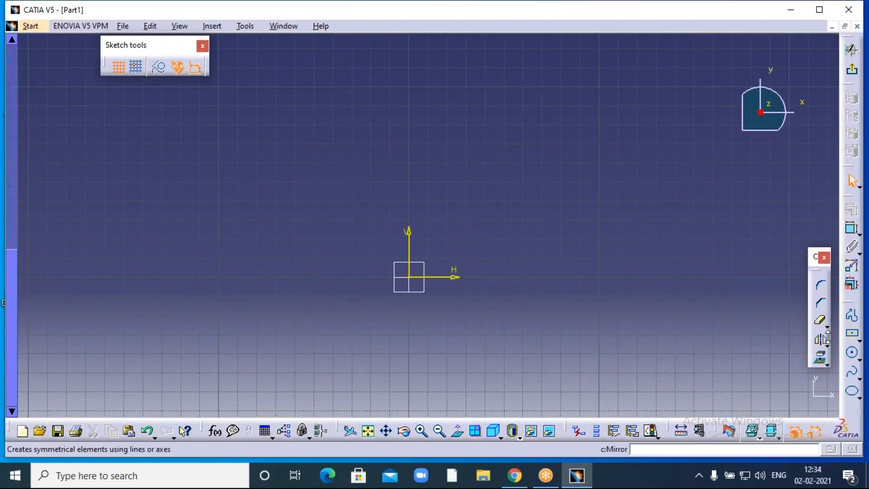
click(827, 344)
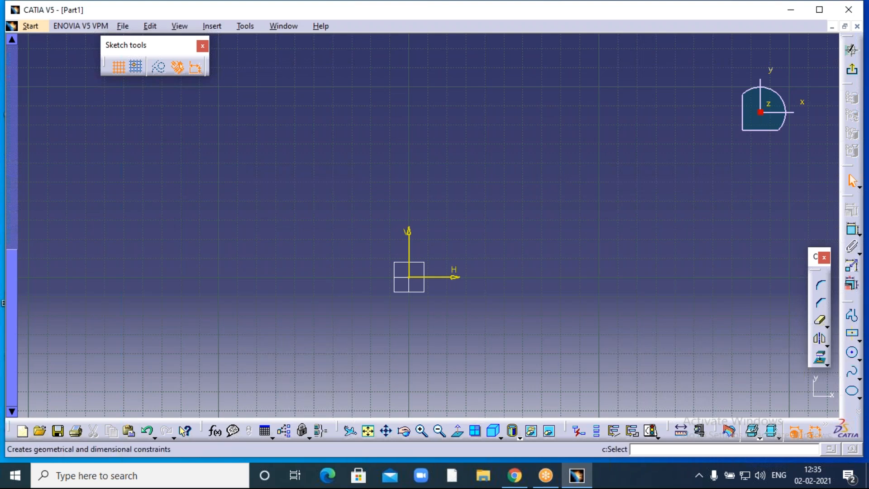
click(851, 318)
click(523, 125)
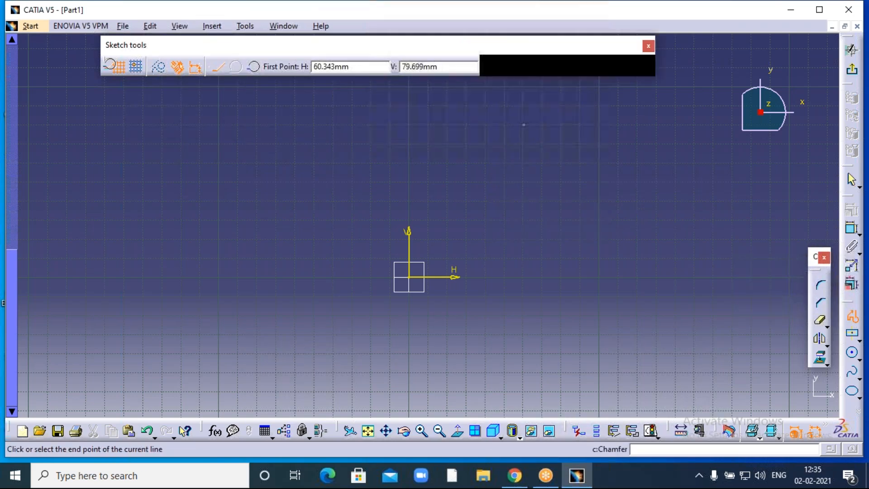
click(472, 168)
click(517, 222)
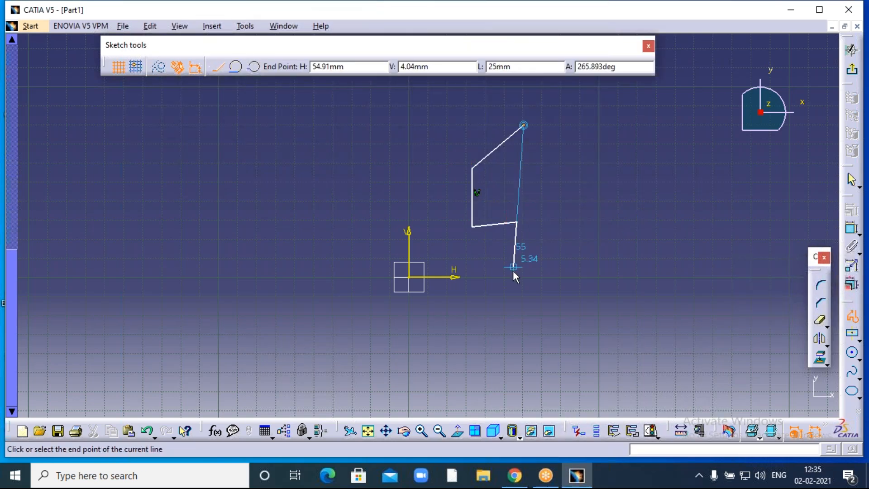
click(514, 272)
double_click(579, 265)
click(556, 204)
click(590, 173)
click(524, 126)
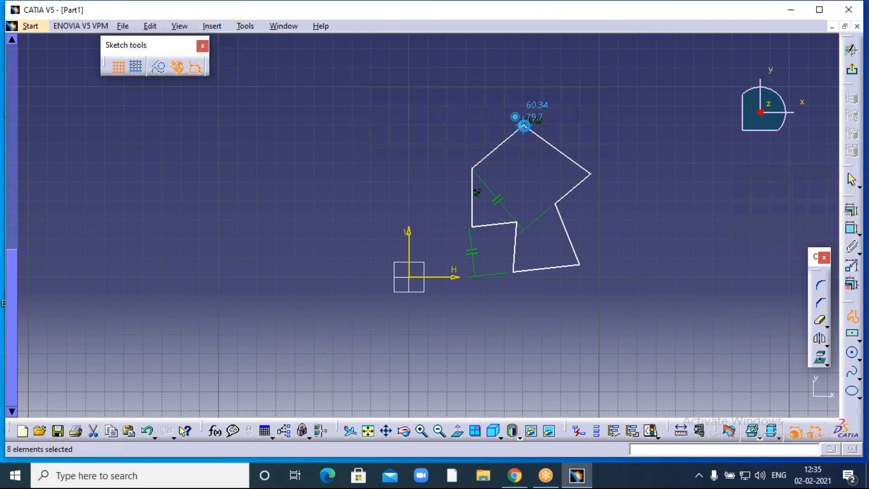
- Draw a vertical line about 93 mm long beside the profile at about H 132 mm, ending on the horizontal axis
middle_drag(477, 193, 291, 204)
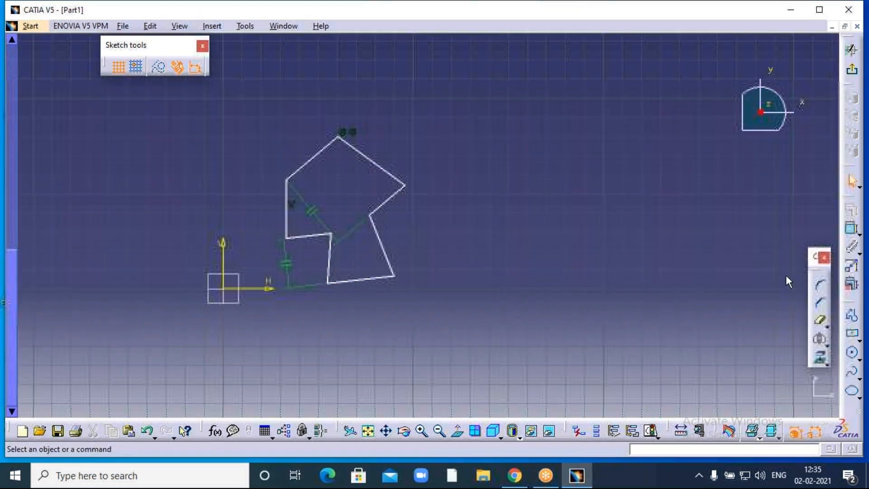
click(853, 316)
click(474, 112)
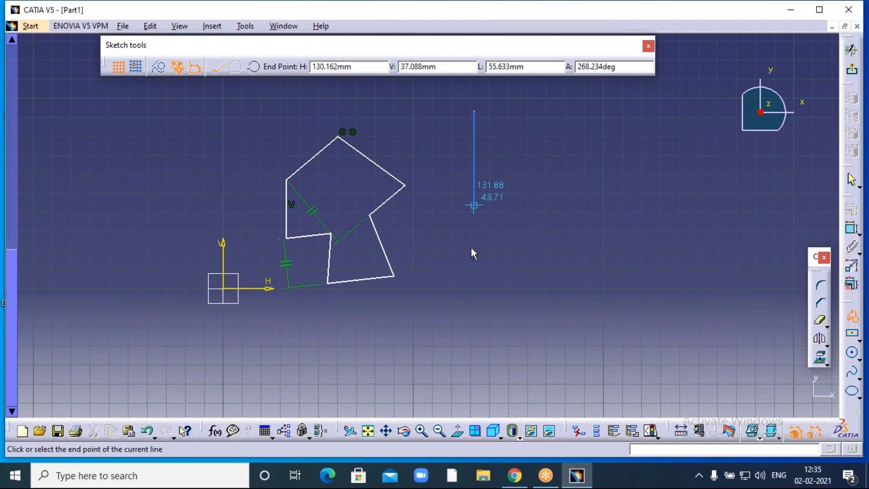
double_click(477, 289)
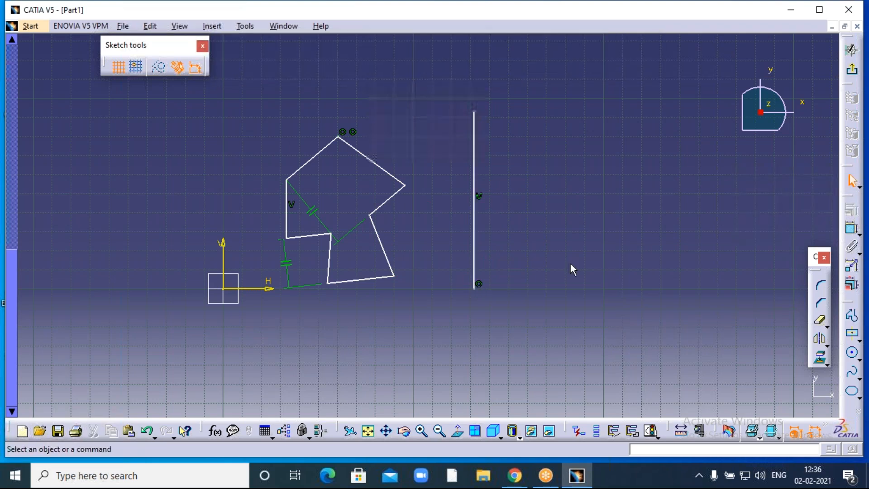
- Move the entire eight-sided profile to the far side of the vertical line with Symmetry
mouse_move(252, 108)
mouse_down()
mouse_move(346, 174)
mouse_move(430, 301)
mouse_up()
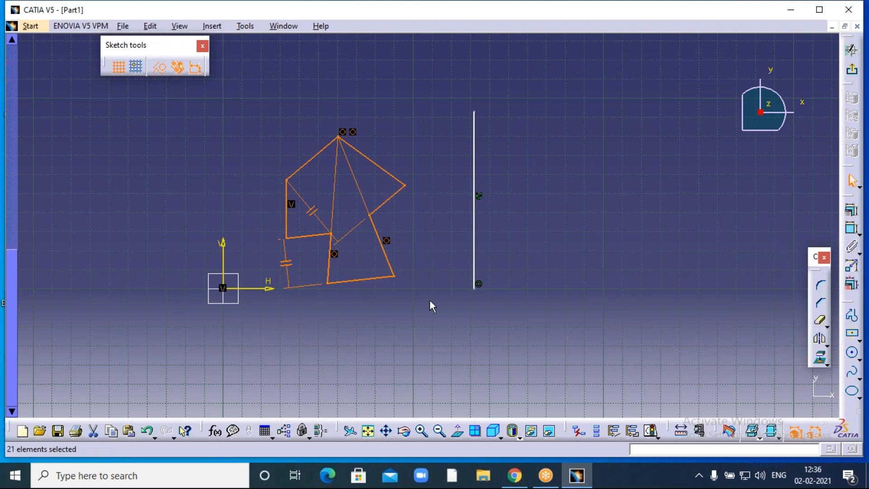
click(219, 27)
mouse_move(231, 86)
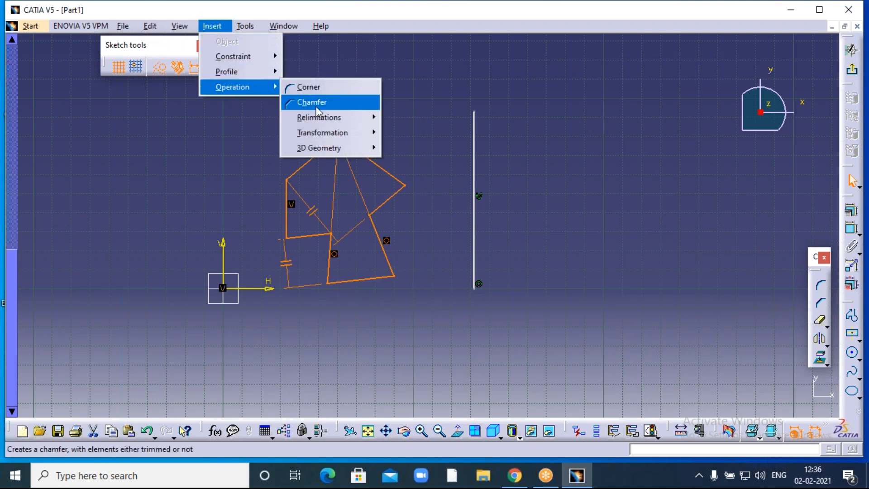
mouse_move(312, 134)
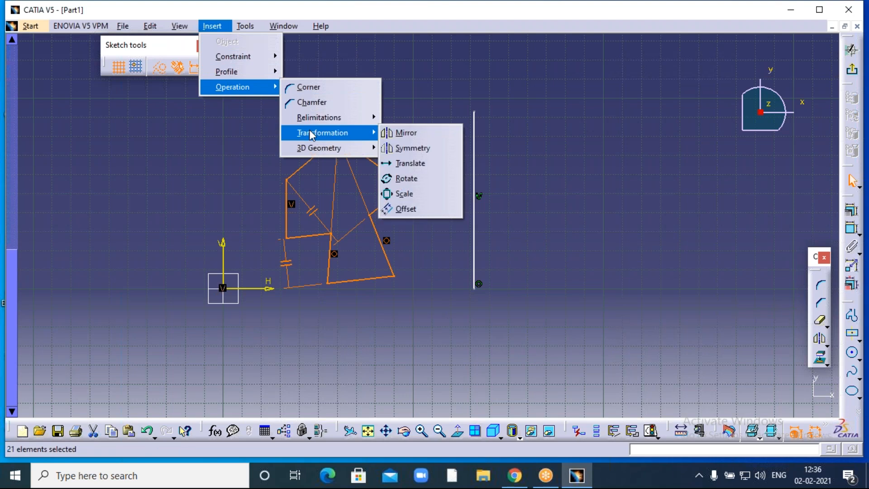
click(419, 149)
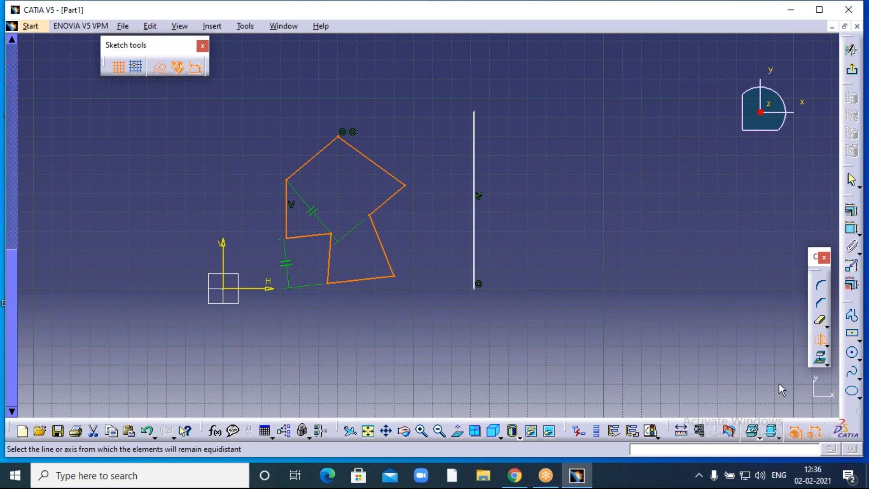
click(474, 227)
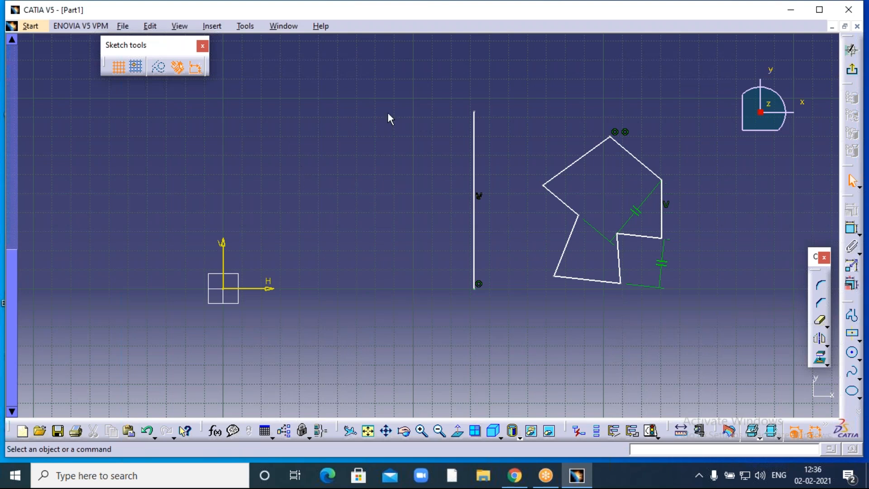
- Apply Symmetry to the profile about the same vertical line again, back toward the origin
drag(533, 93, 698, 333)
click(820, 338)
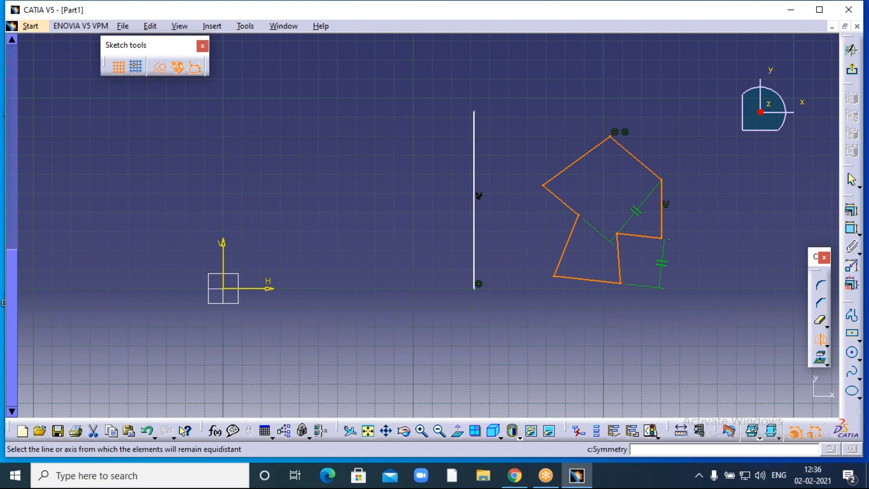
click(475, 159)
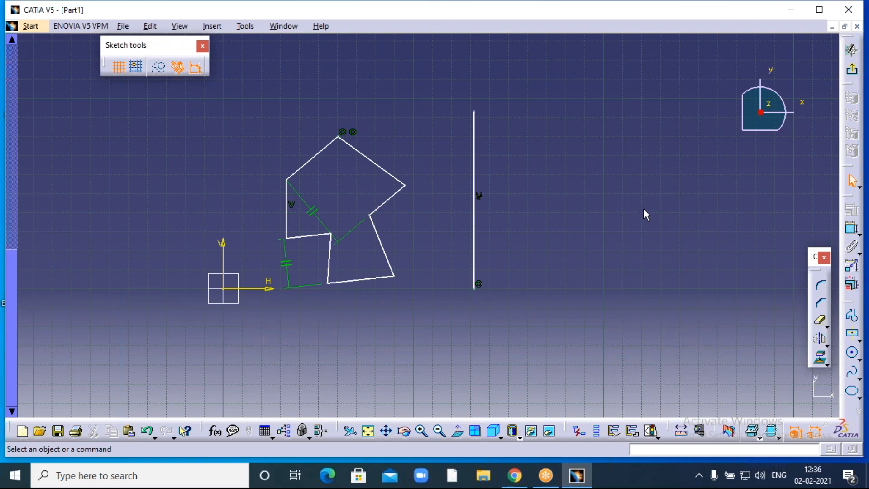
- Delete the eight-sided profile together with the vertical symmetry line
click(827, 345)
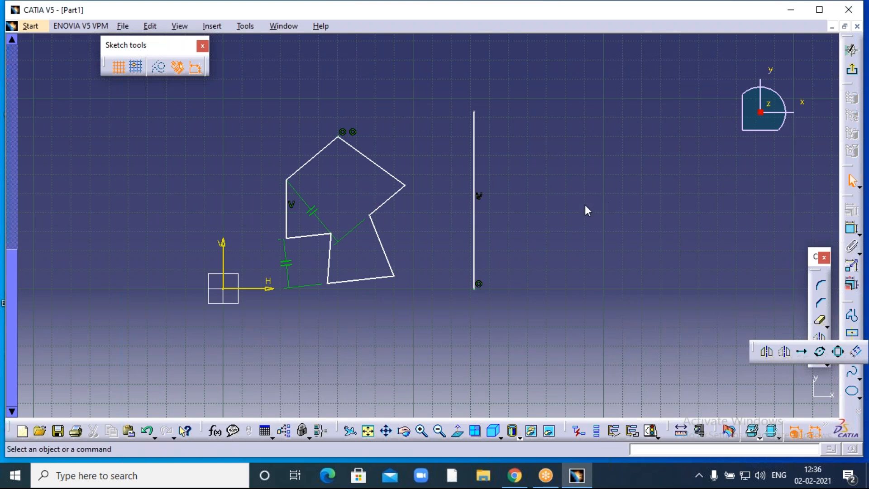
mouse_move(270, 83)
mouse_down()
mouse_move(521, 268)
mouse_move(547, 315)
mouse_up()
key(Delete)
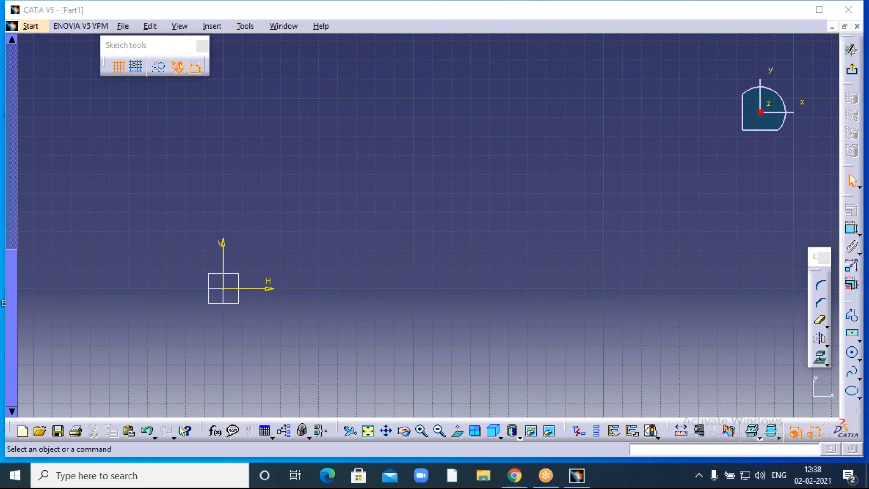
click(732, 378)
click(823, 337)
click(823, 340)
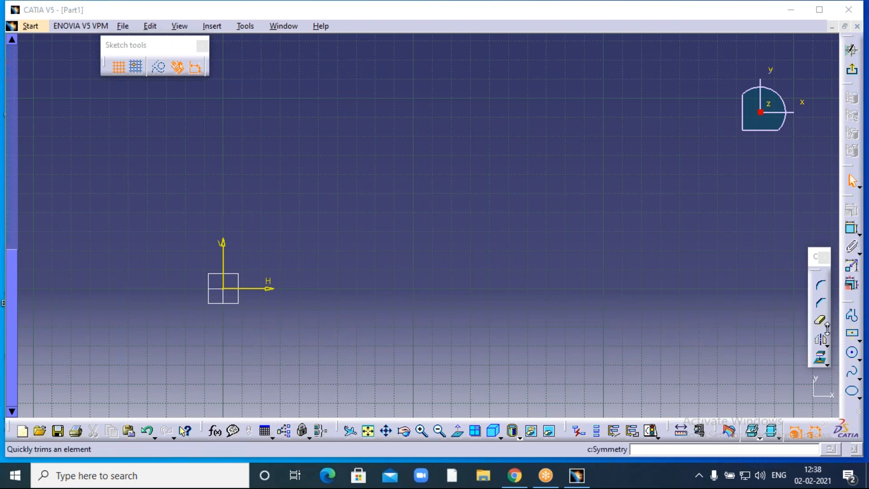
click(209, 26)
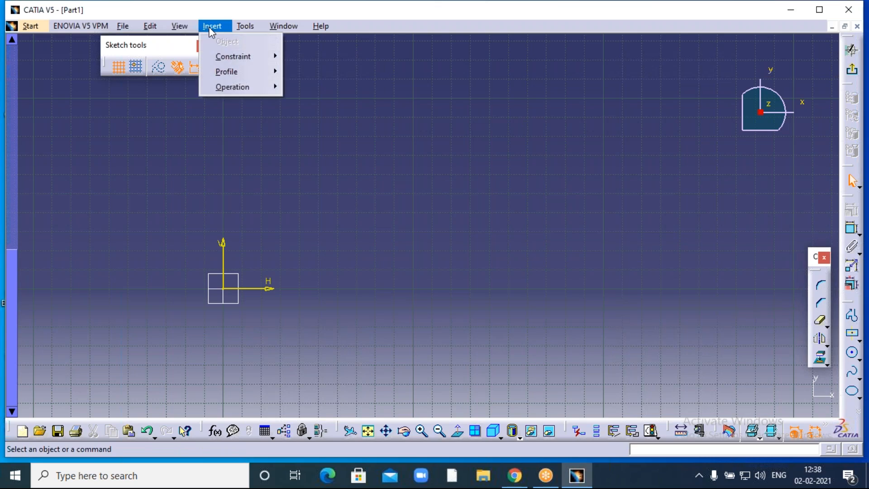
mouse_move(233, 83)
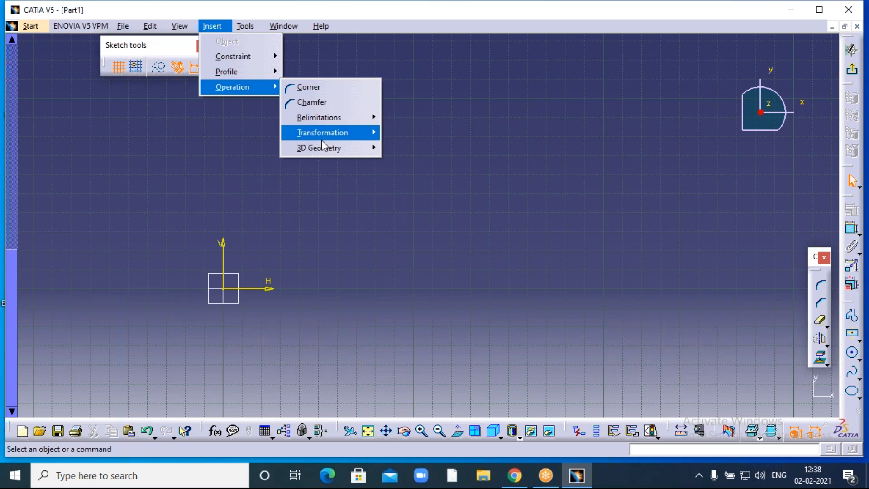
mouse_move(335, 133)
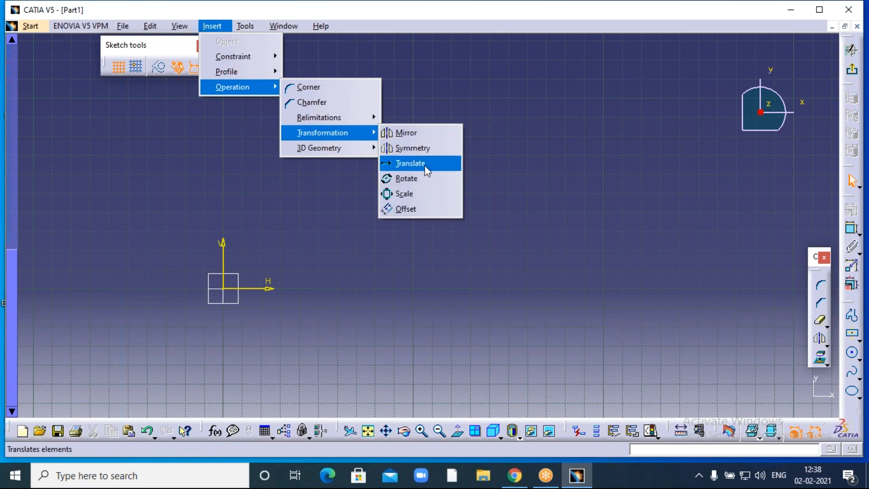
click(635, 165)
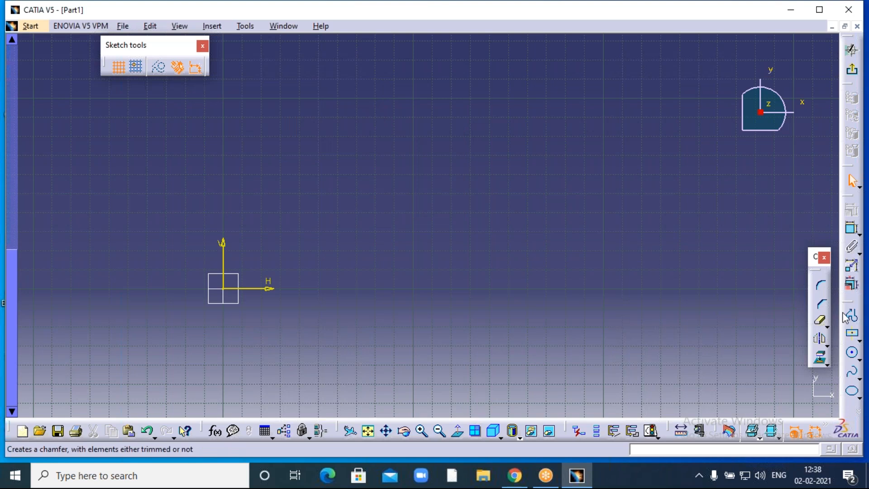
click(827, 345)
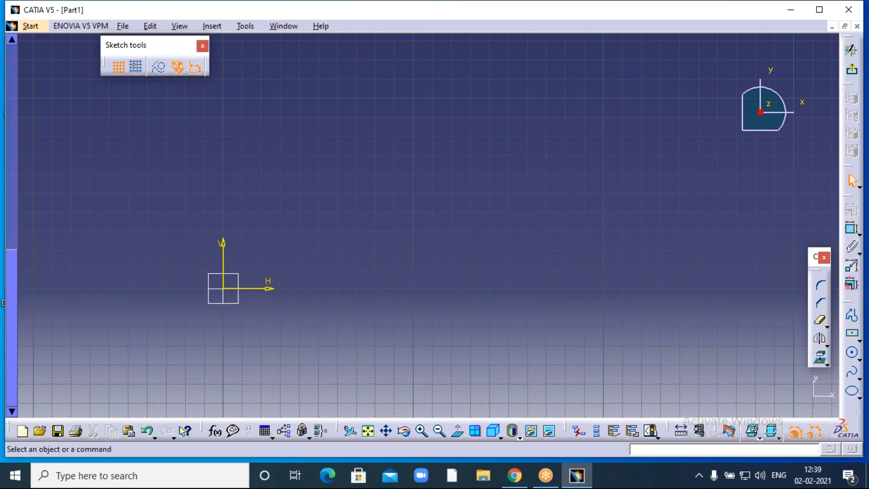
- Draw a centered rectangle about 49 mm wide and 29 mm high around the sketch origin
click(852, 335)
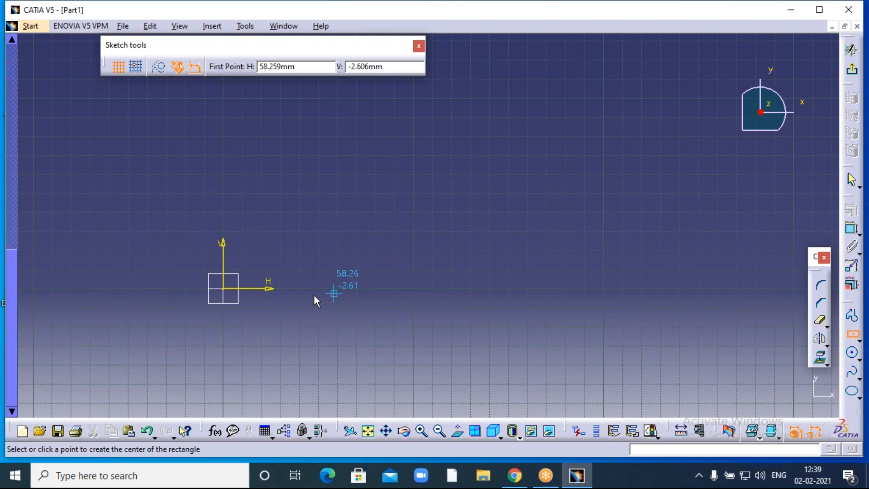
click(176, 261)
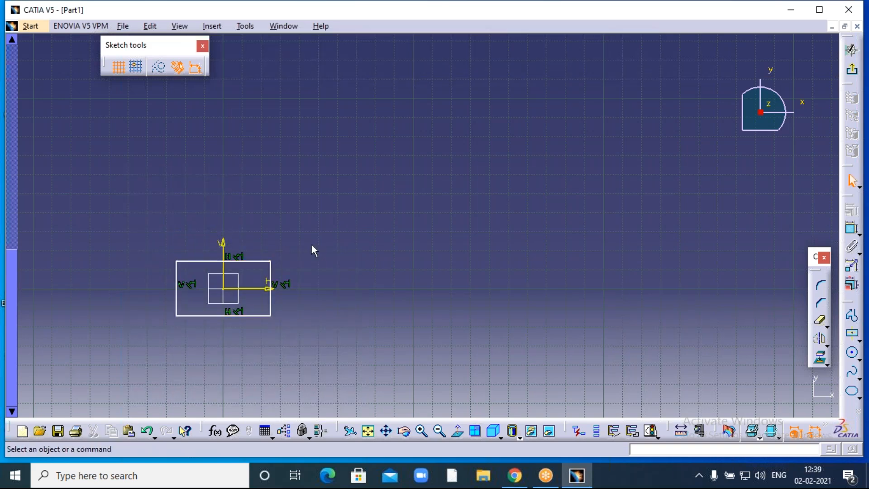
middle_drag(423, 225, 423, 225)
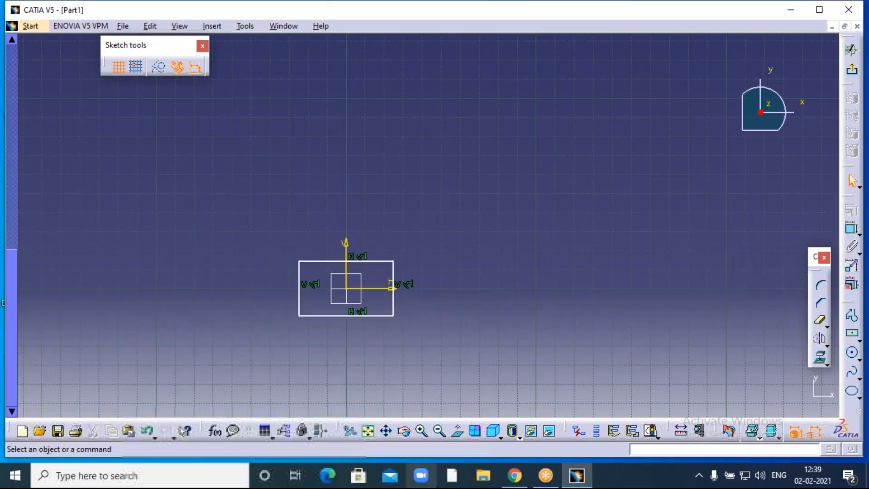
click(421, 429)
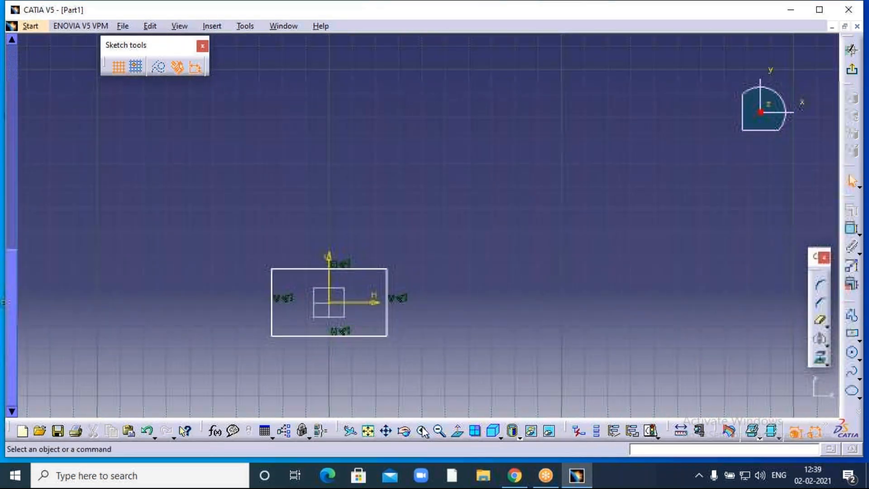
middle_drag(449, 298, 474, 264)
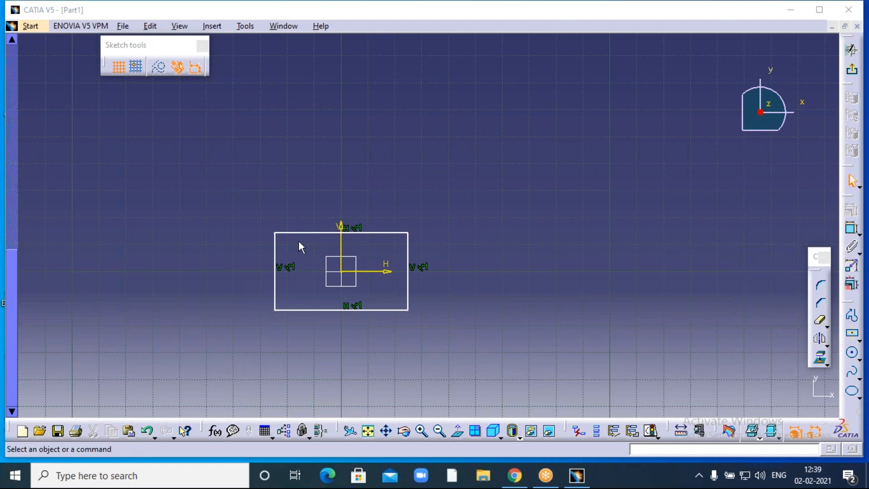
- Dimension the rectangle's width above its top edge and set it to 50 mm
click(852, 233)
click(301, 233)
click(320, 209)
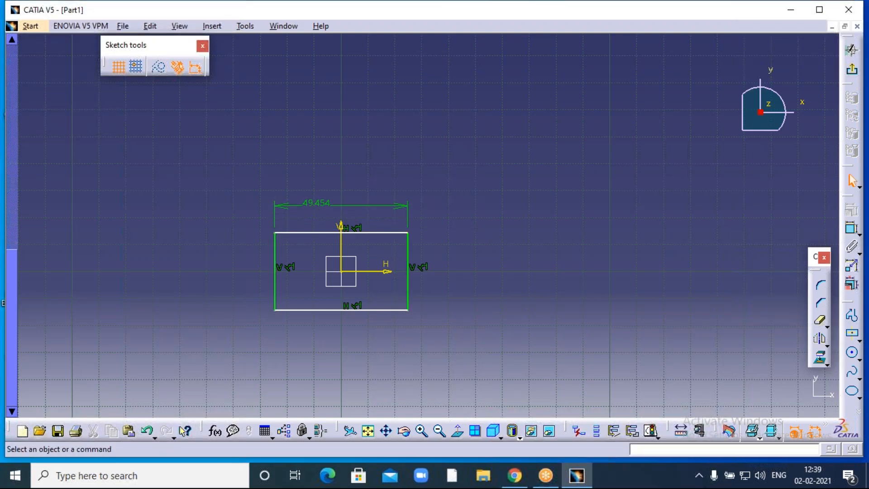
text(50)
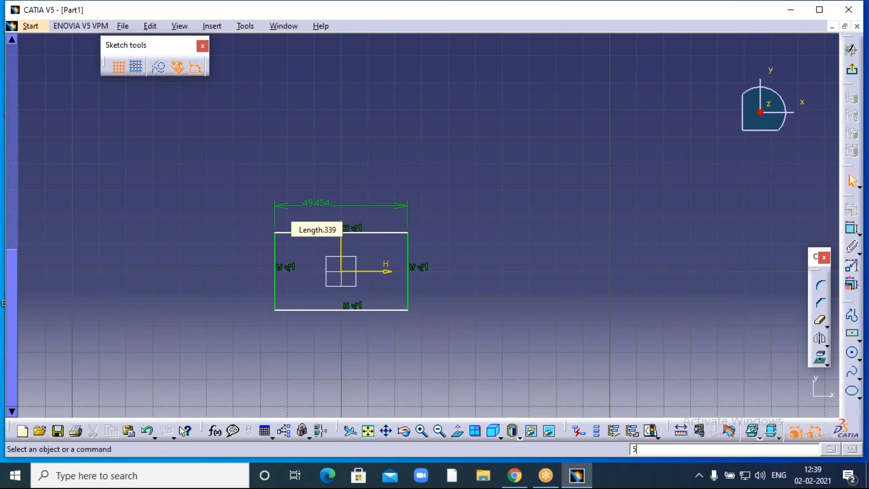
double_click(319, 202)
text(50)
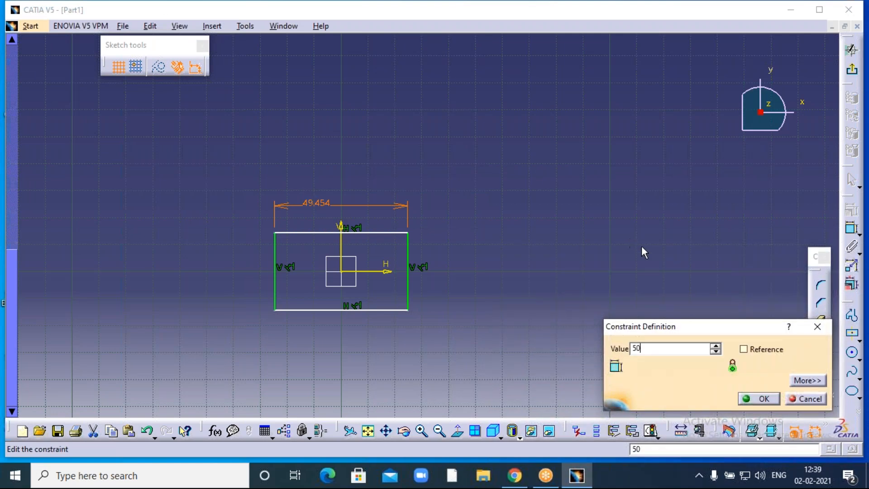
key(Return)
click(763, 399)
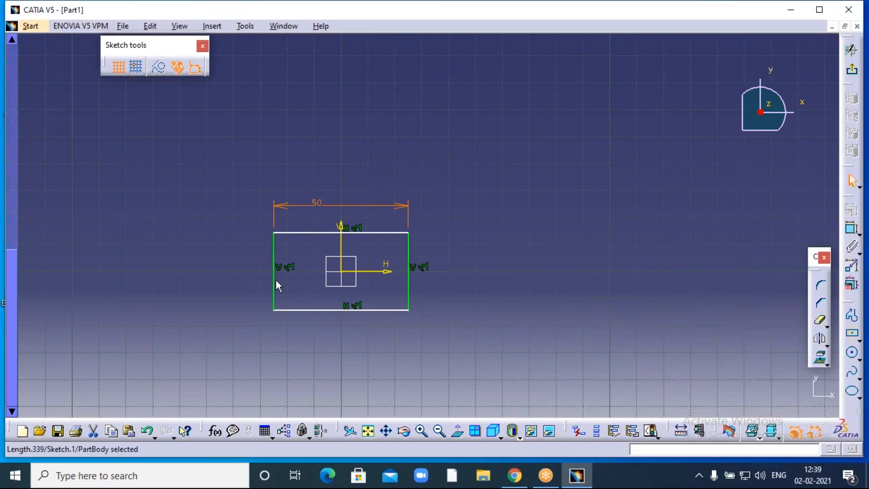
- Dimension the rectangle's height to the left of its left edge and set it to 30 mm
click(852, 228)
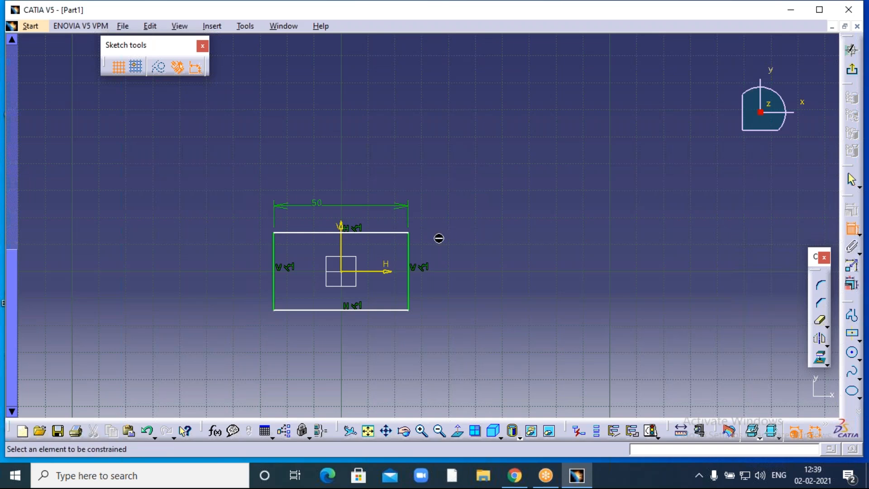
click(274, 287)
click(225, 277)
double_click(217, 277)
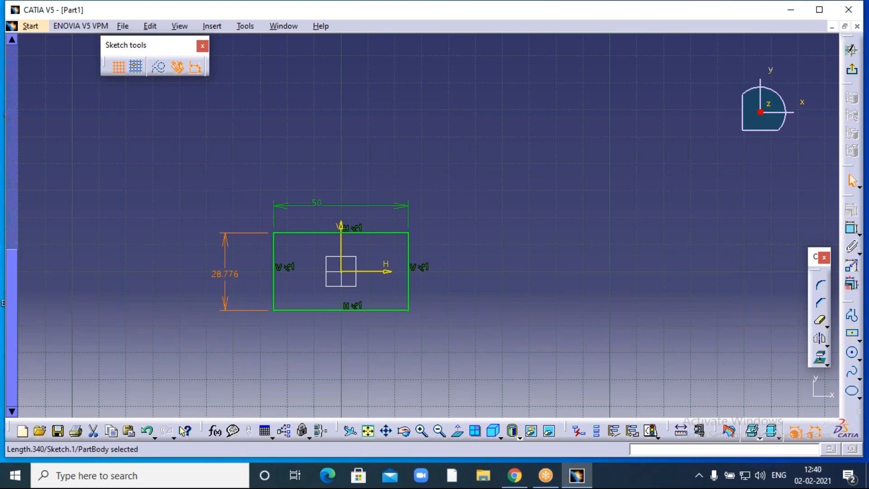
text(30)
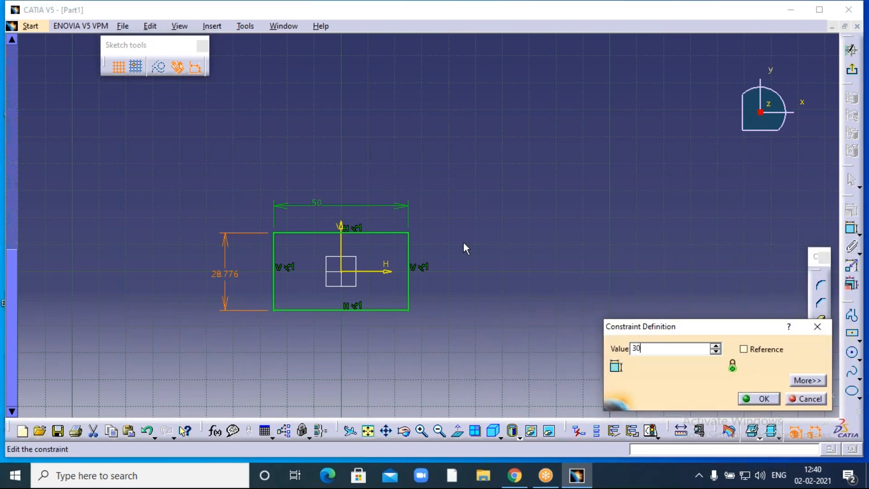
key(Return)
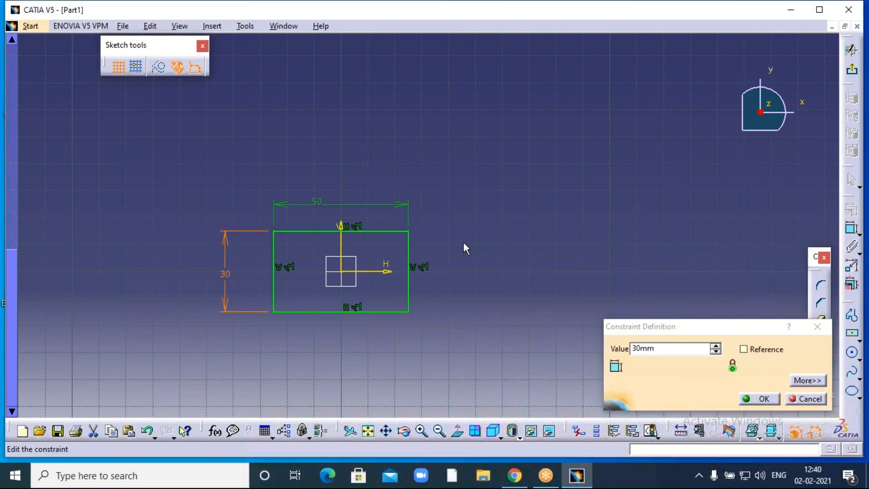
click(762, 399)
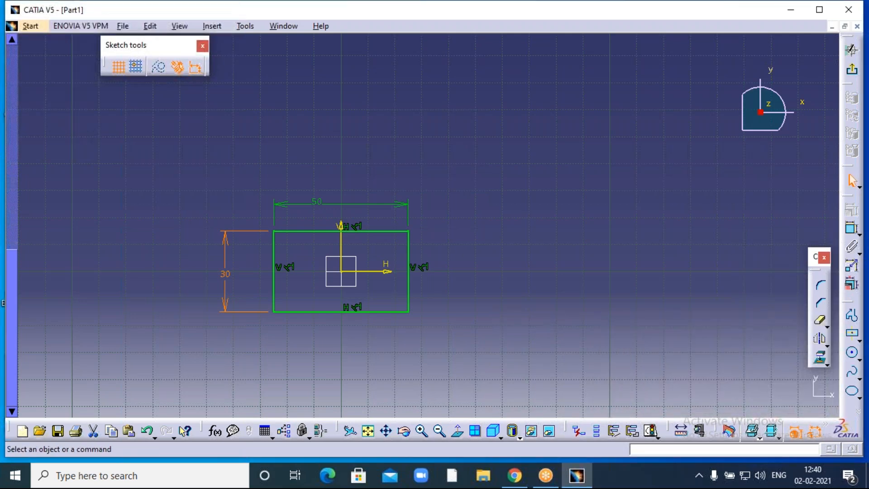
click(620, 23)
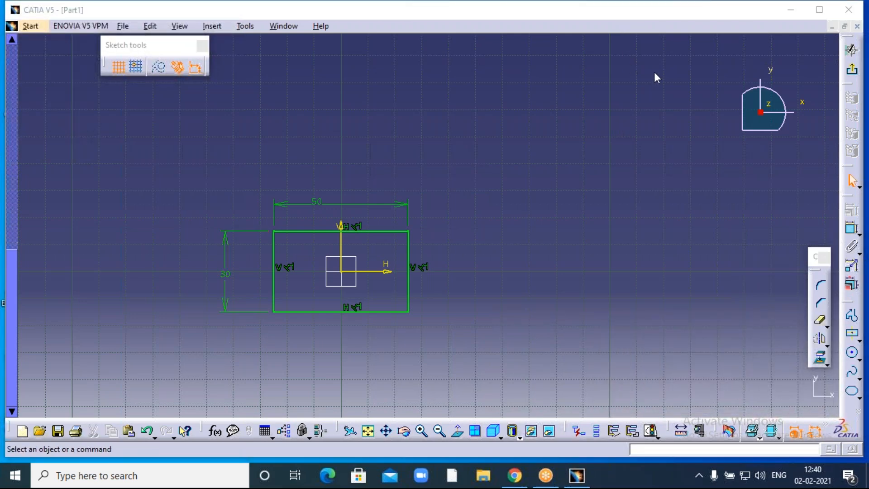
click(629, 62)
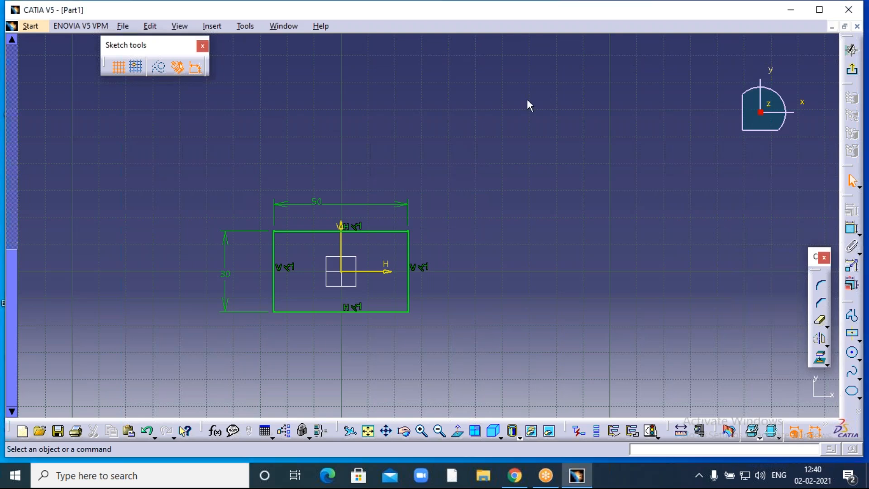
- Translate the dimensioned rectangle without duplicating it, from the sketch origin to about H 122 mm, V 58 mm
mouse_move(423, 225)
middle_down()
mouse_move(485, 208)
mouse_move(437, 179)
middle_up()
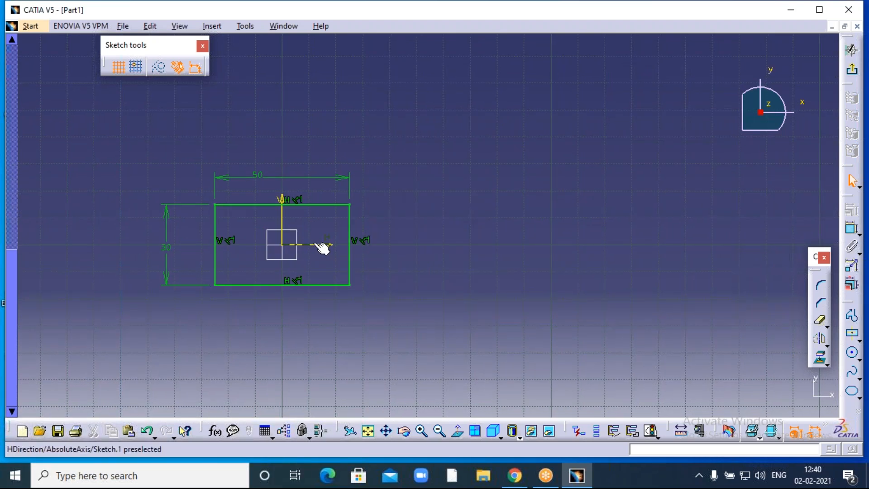
middle_drag(397, 142, 401, 172)
middle_drag(422, 225, 423, 226)
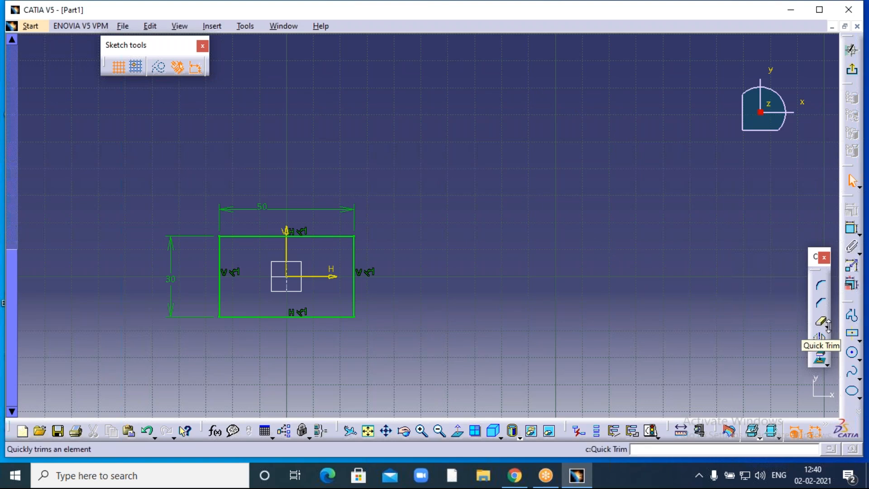
click(827, 343)
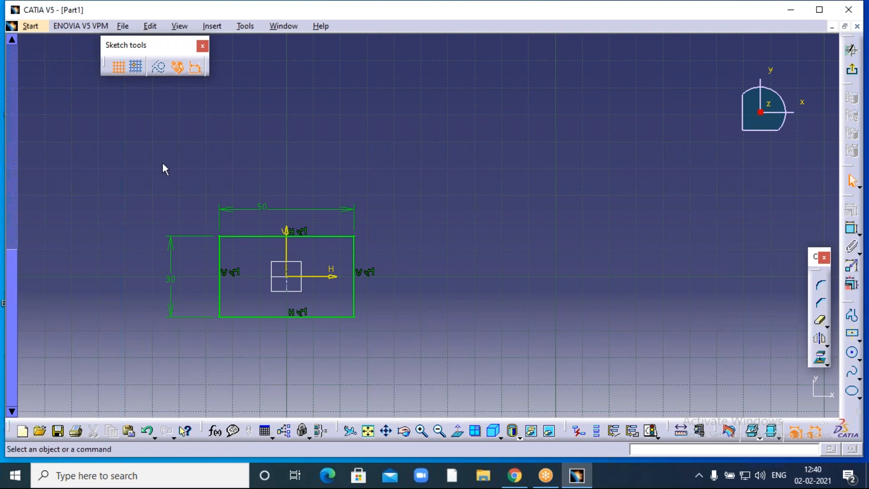
mouse_move(129, 164)
mouse_down()
mouse_move(277, 292)
mouse_move(394, 347)
mouse_up()
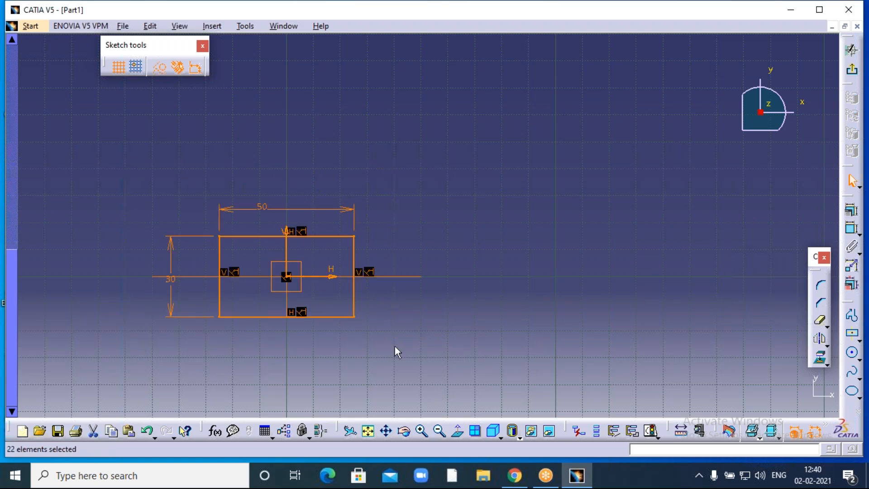
click(826, 343)
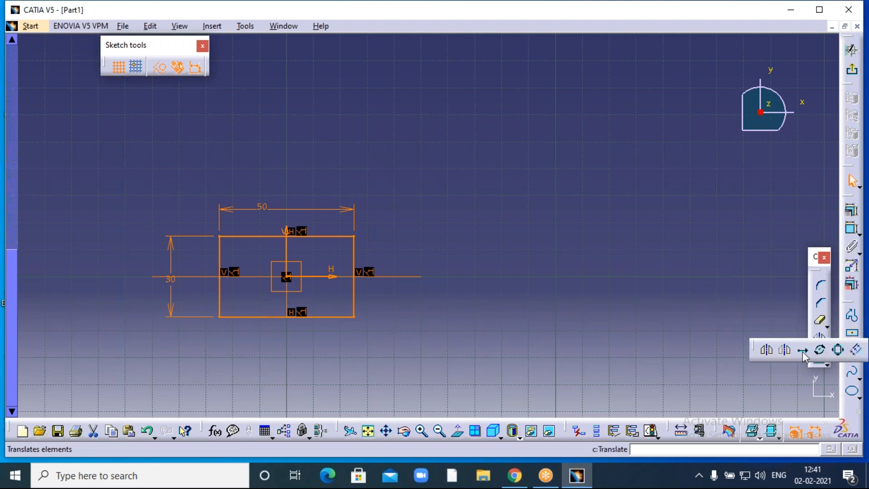
click(804, 355)
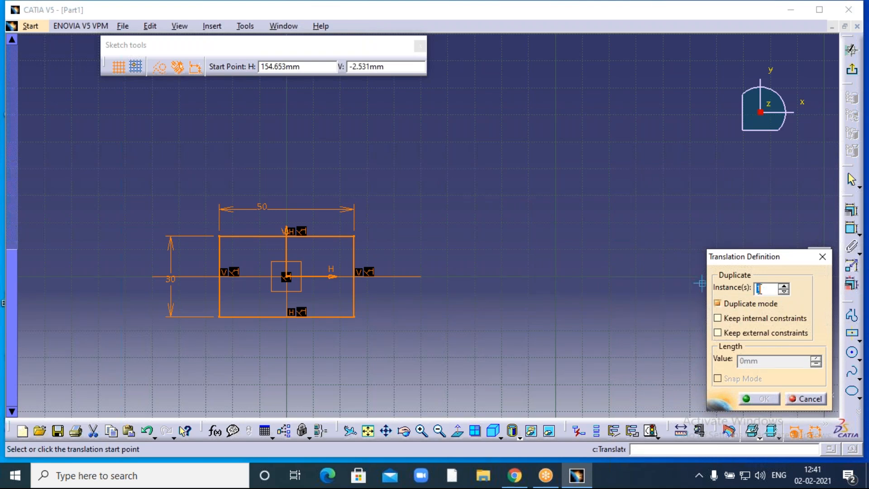
click(718, 304)
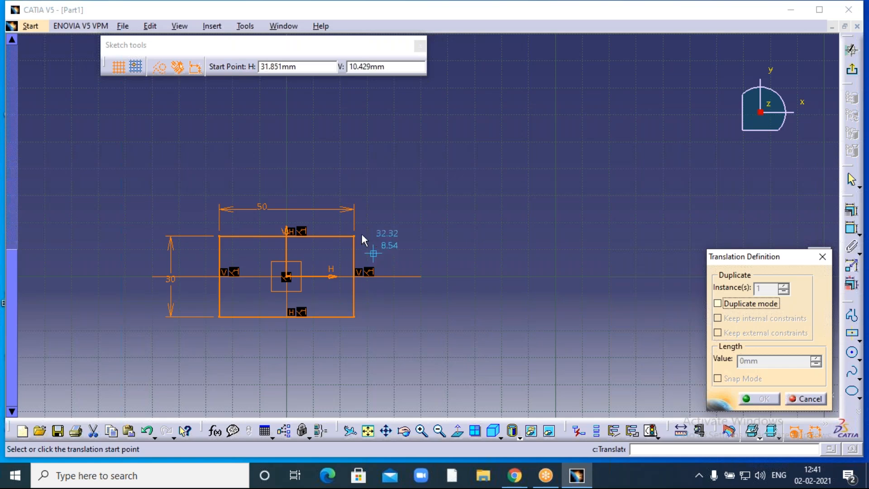
click(292, 278)
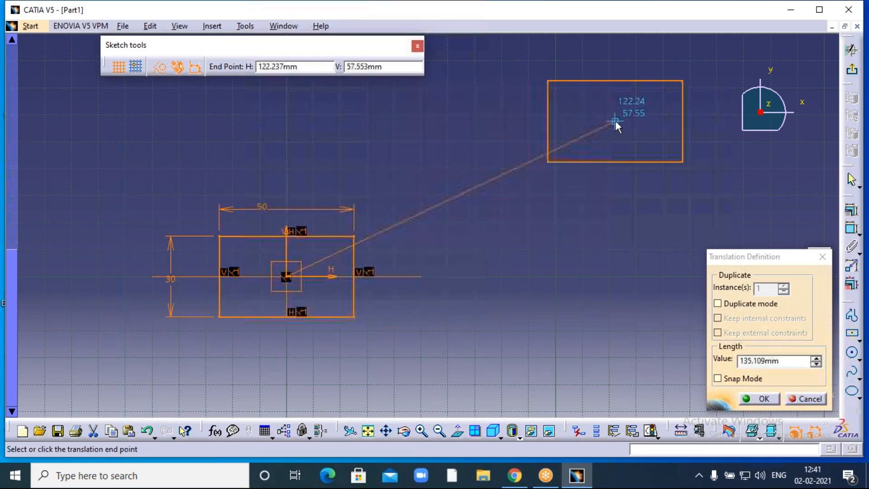
click(616, 121)
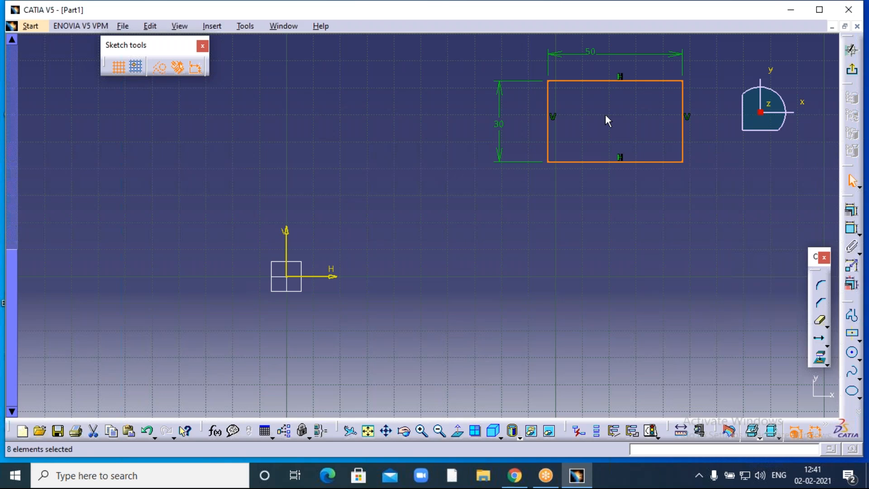
click(553, 237)
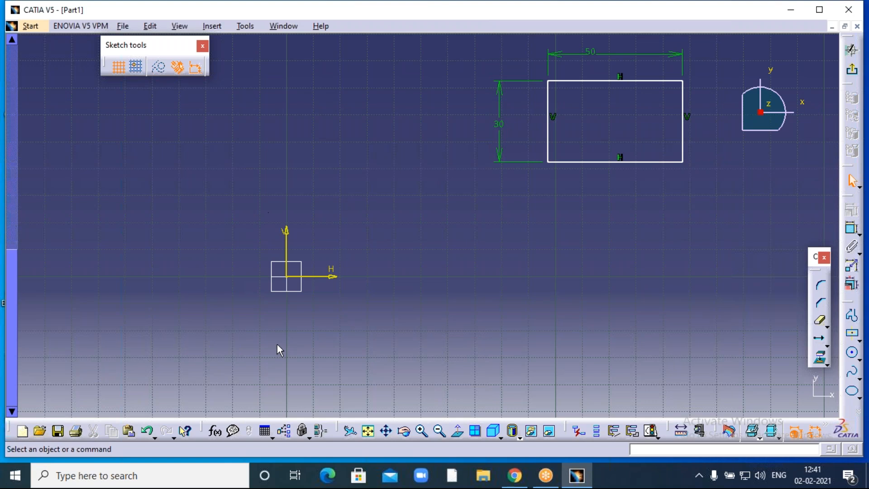
- Translate the rectangle again without duplication, moving its lower-right corner to a point above and left of the sketch origin
mouse_move(365, 175)
middle_down()
mouse_move(312, 223)
mouse_move(261, 247)
middle_up()
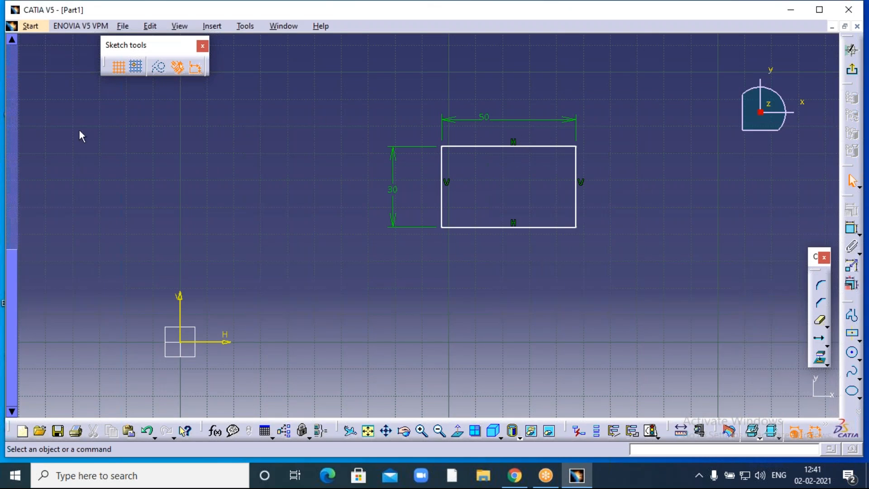
middle_drag(305, 213, 294, 223)
drag(453, 194, 611, 275)
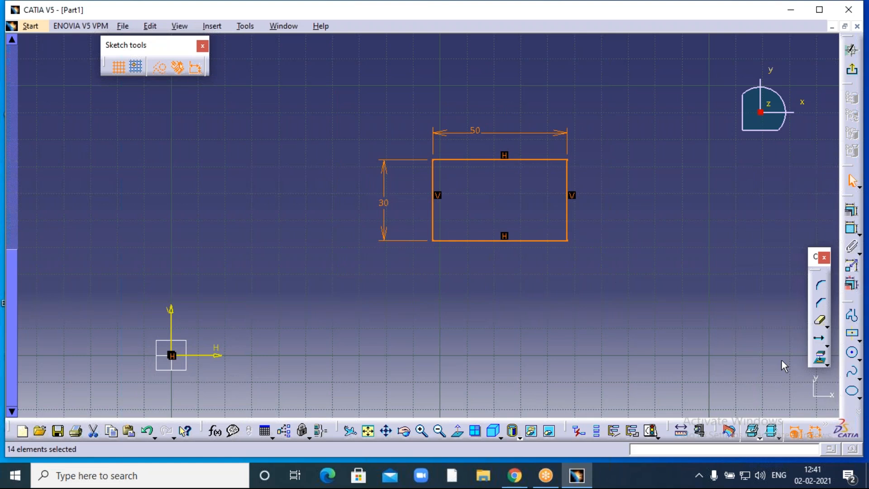
click(821, 341)
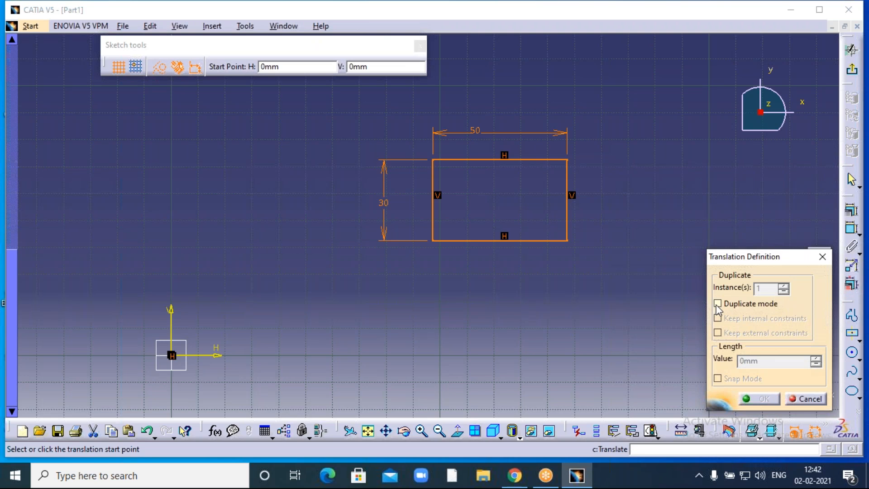
click(570, 242)
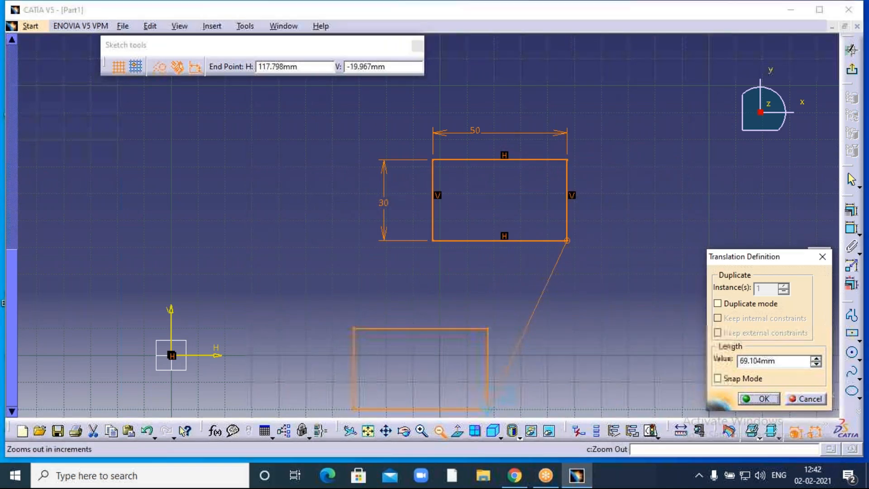
click(440, 431)
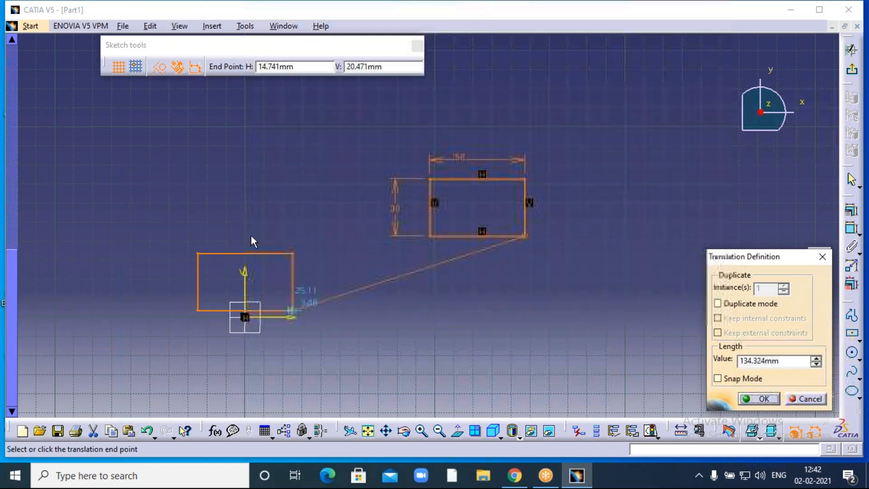
click(164, 174)
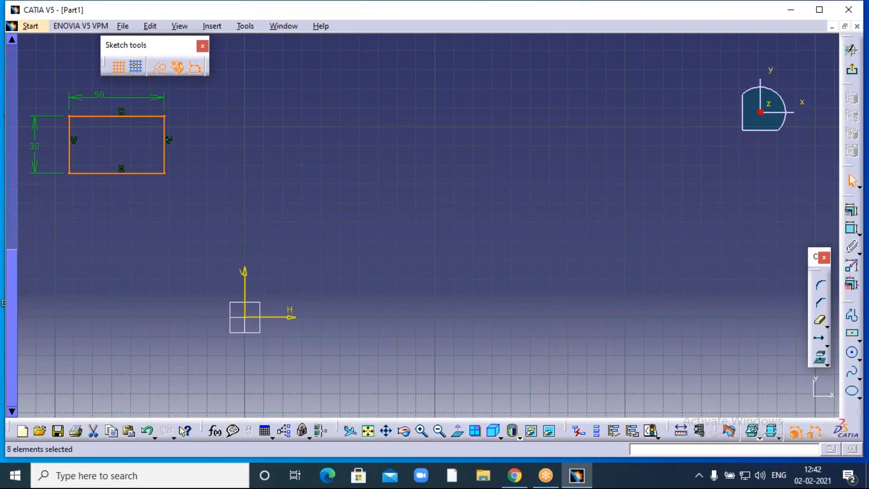
middle_drag(357, 194, 430, 230)
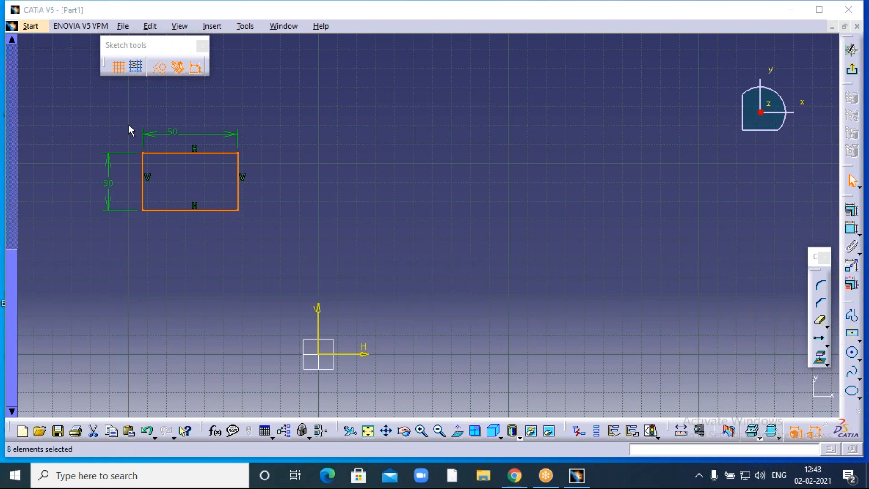
click(348, 116)
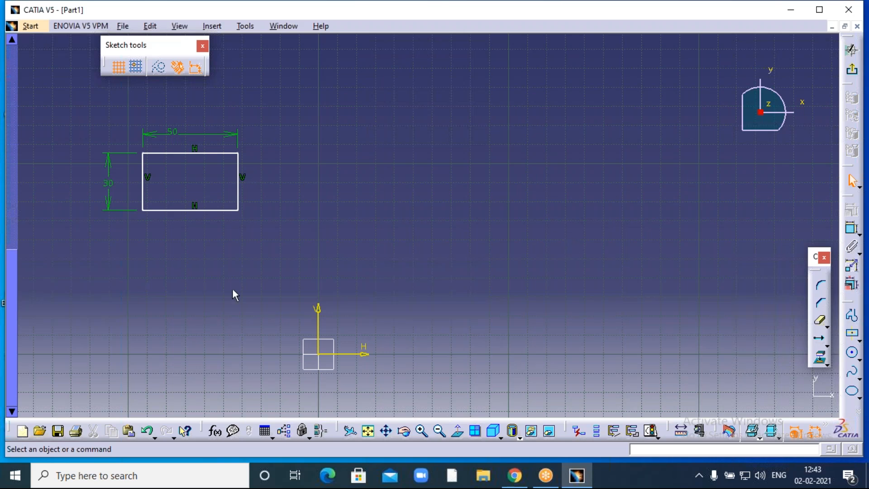
- Translate one duplicate of the dimensioned rectangle, moving its lower-right corner to about H 132 mm, V 105 mm
drag(74, 106, 276, 260)
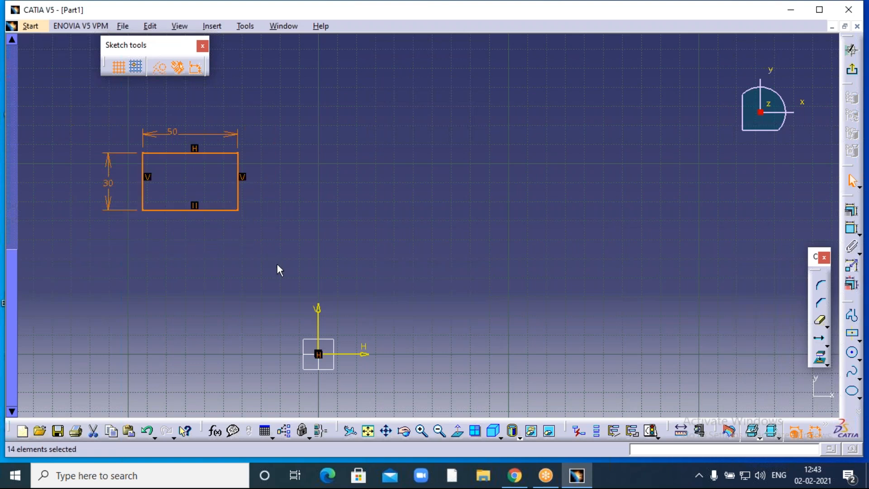
click(820, 342)
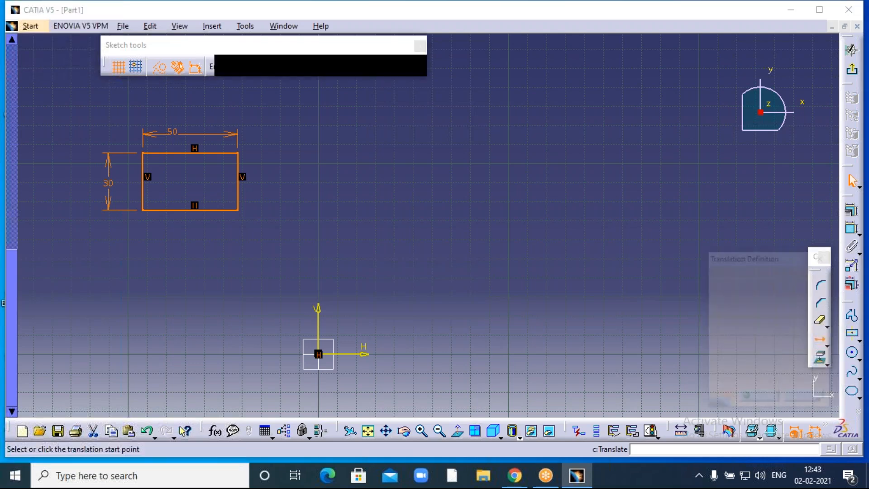
click(718, 304)
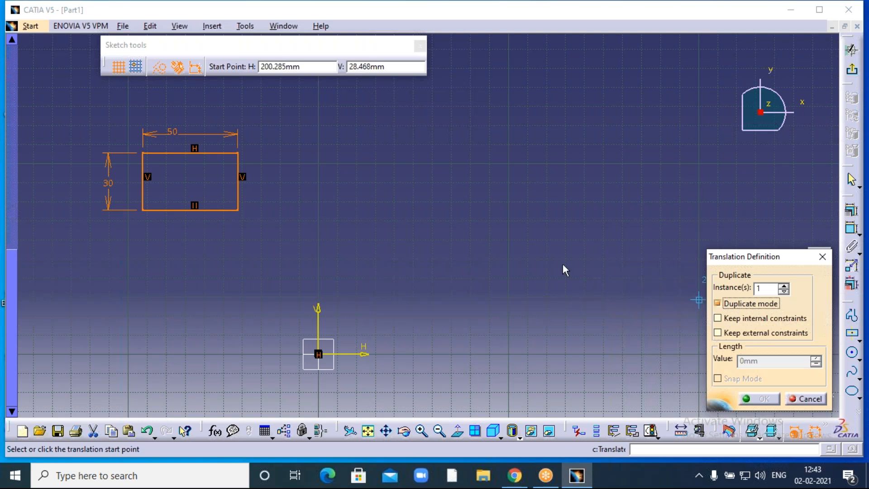
click(238, 210)
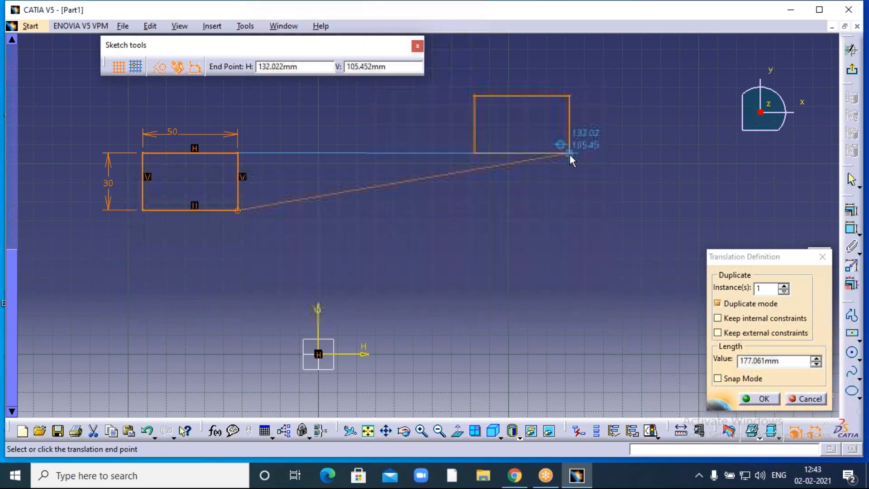
click(570, 154)
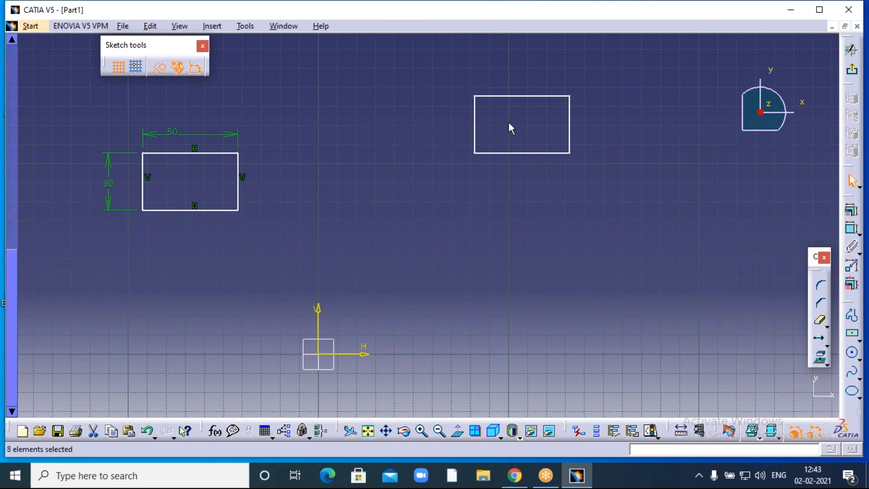
- Translate one duplicate of the upper-right copy by its lower-right corner, placing it above the origin with its left edge on the vertical axis
drag(450, 72, 593, 200)
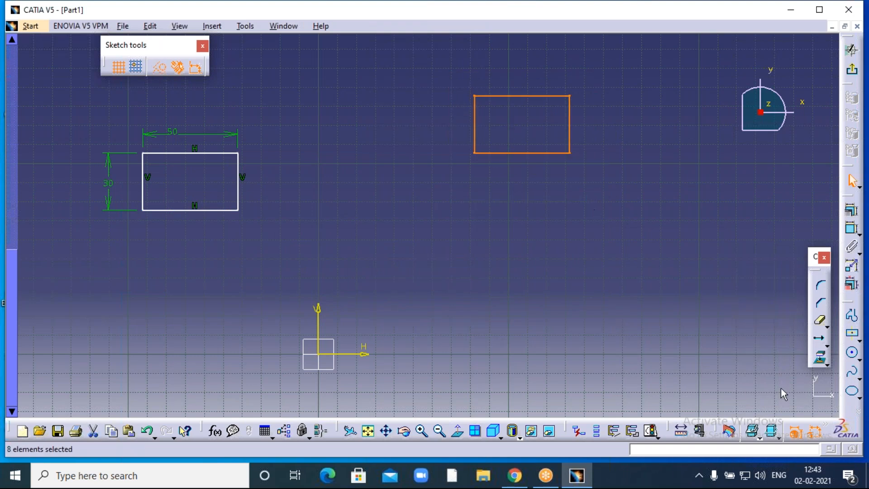
click(820, 344)
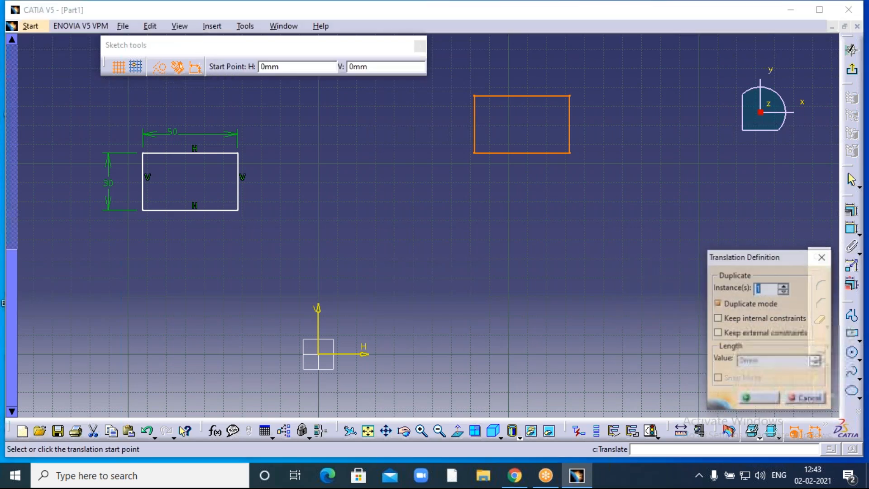
click(569, 154)
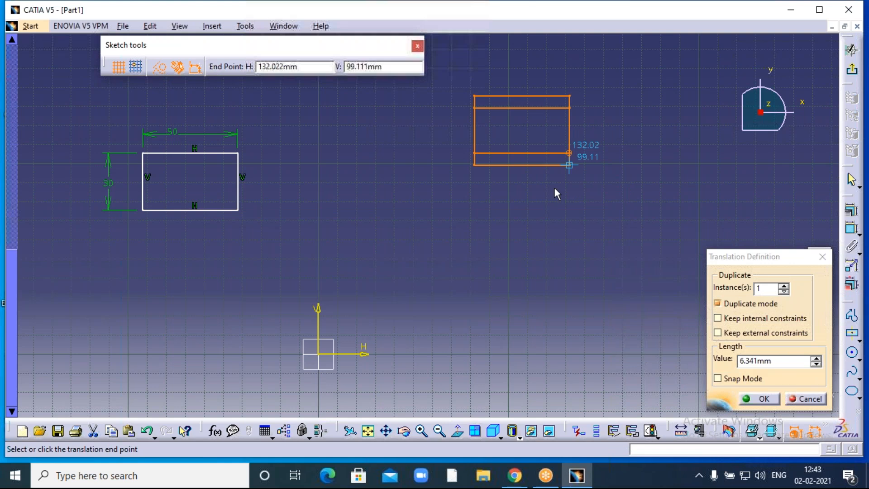
click(414, 265)
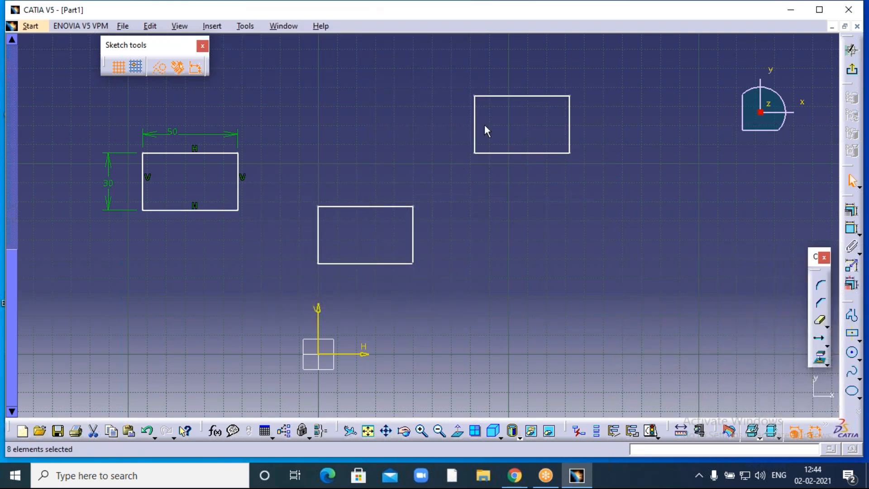
- Translate one duplicate of the rectangle above the origin, moving its lower-right corner to about H 170 mm, V 65 mm
drag(300, 187, 437, 290)
click(819, 338)
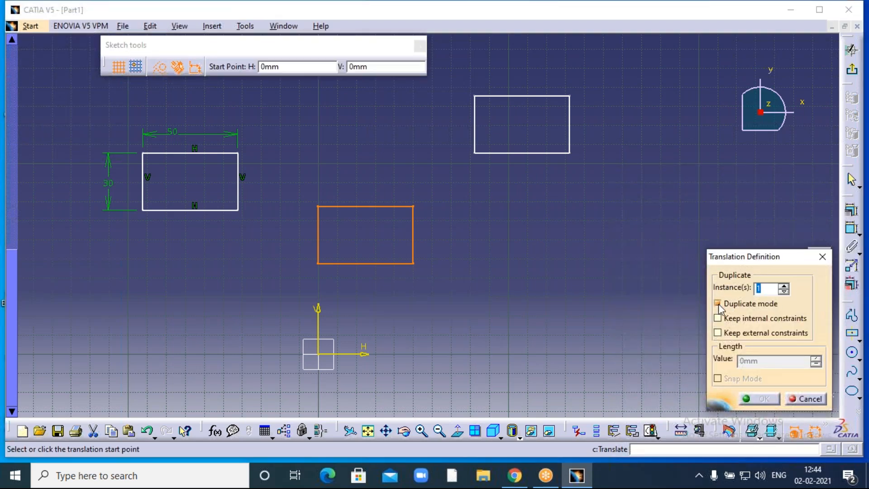
click(412, 263)
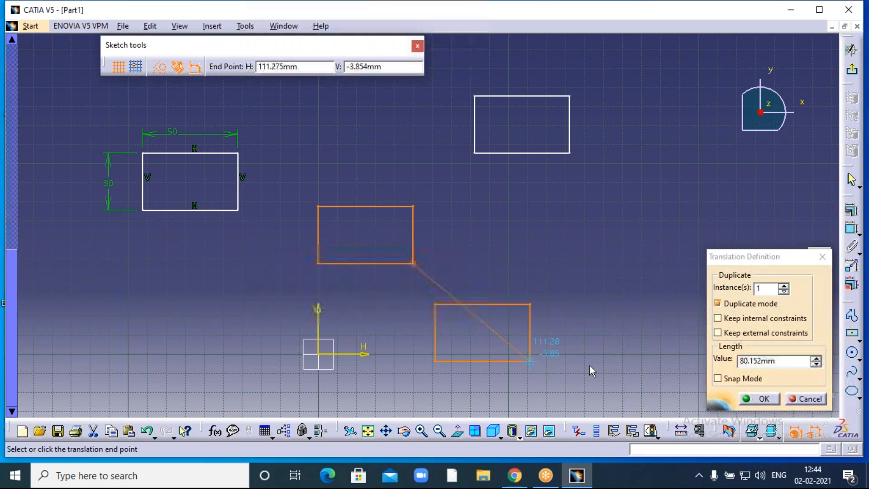
click(641, 229)
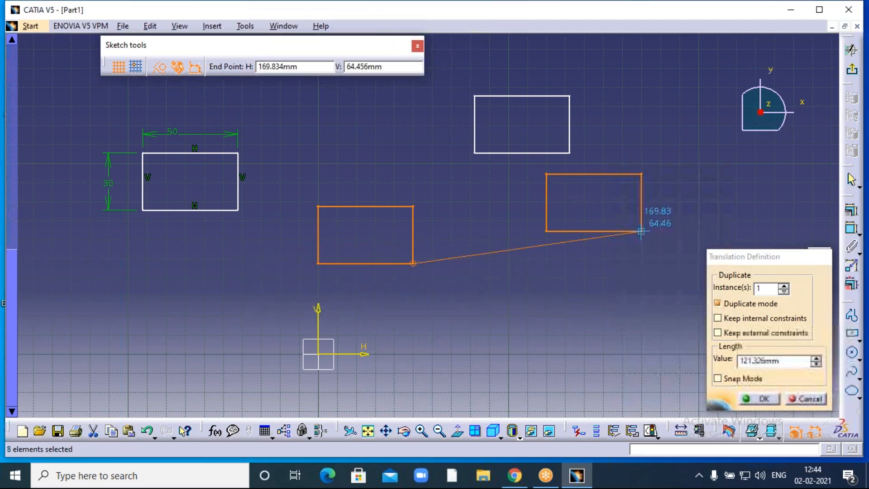
- Translate one duplicate of the newest copy by its lower-left corner, placing it below and to its left, just above the horizontal axis
drag(534, 166, 669, 258)
click(818, 337)
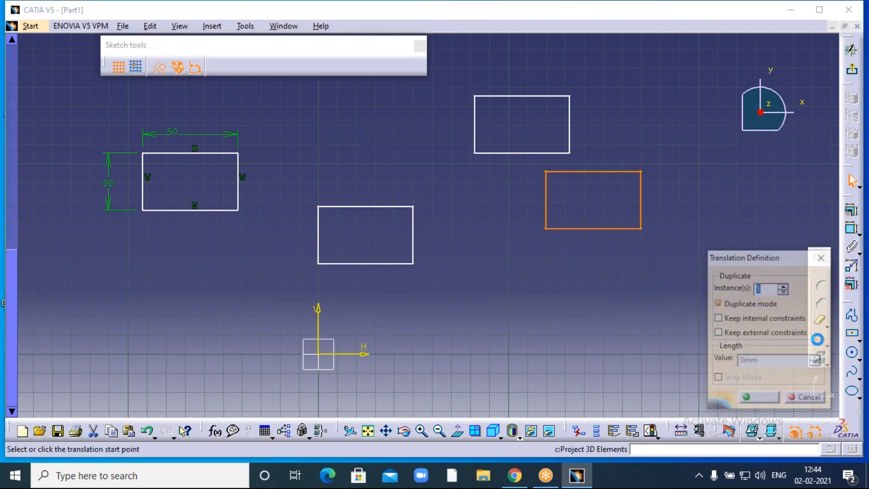
click(546, 229)
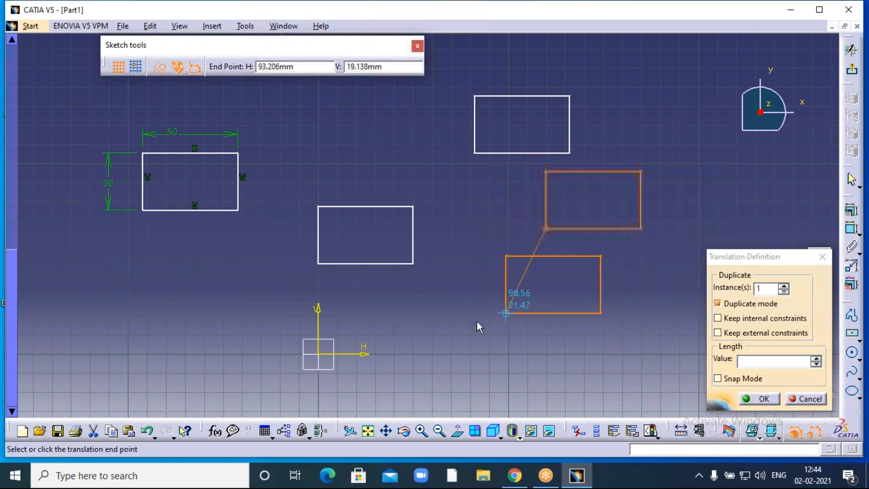
click(452, 323)
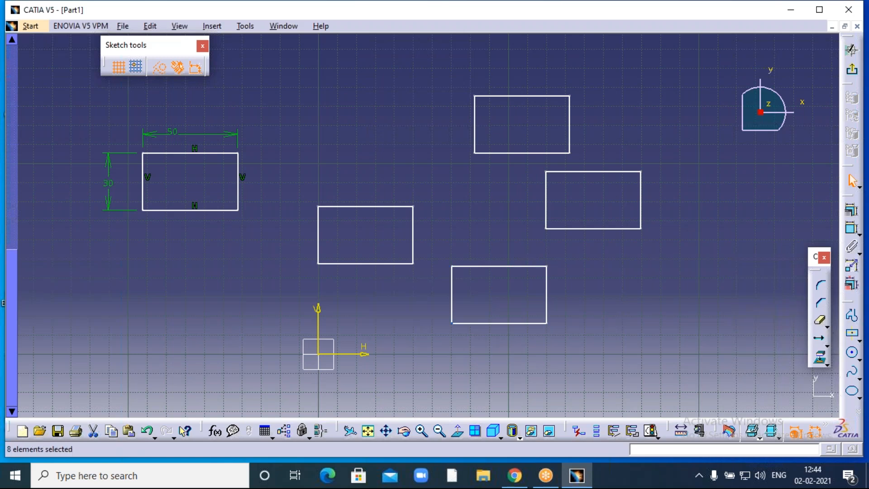
- Undo all the translations and duplicates, back to the single centred rectangle at the sketch origin
click(827, 346)
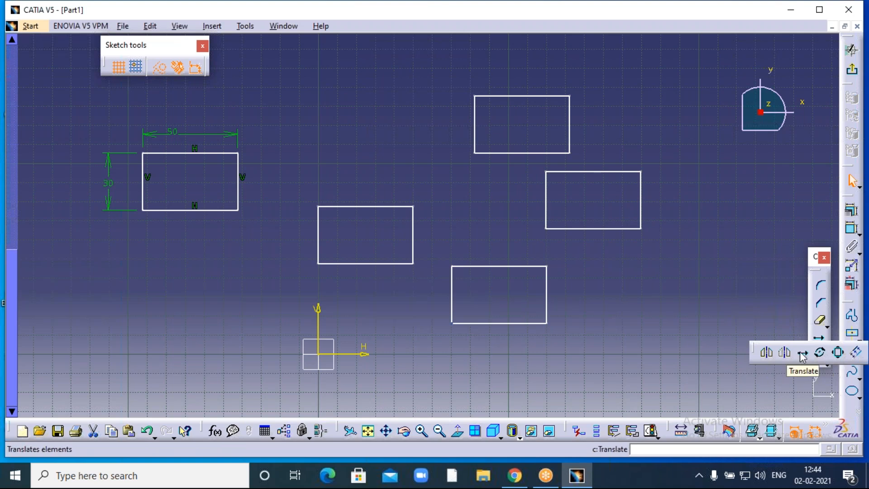
click(802, 356)
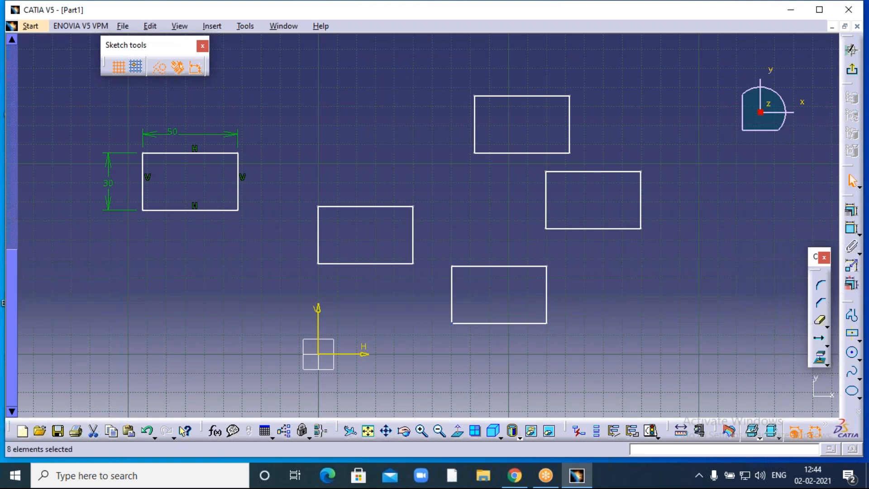
click(474, 259)
key(ctrl+z)
key(ctrl+z)
key(ctrl+z)
key(ctrl+z)
key(ctrl+z)
key(ctrl+z)
key(ctrl+z)
key(ctrl+z)
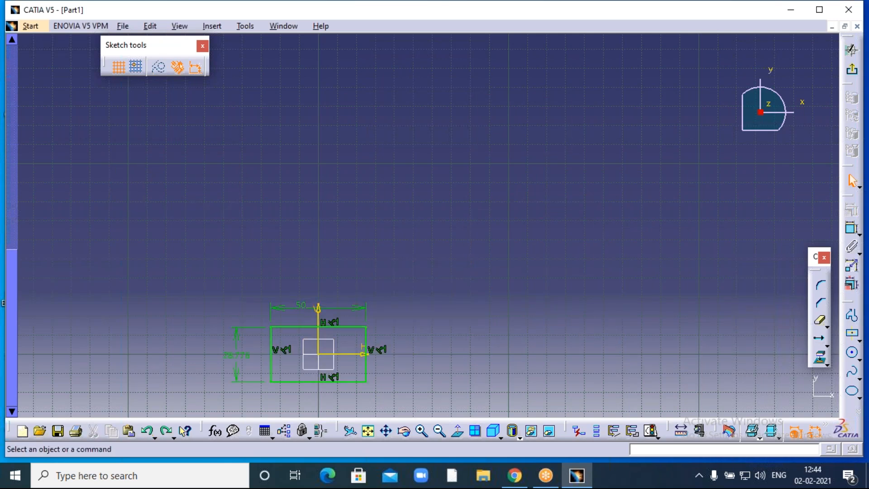
- Set the centred rectangle's height to 30 mm
double_click(250, 363)
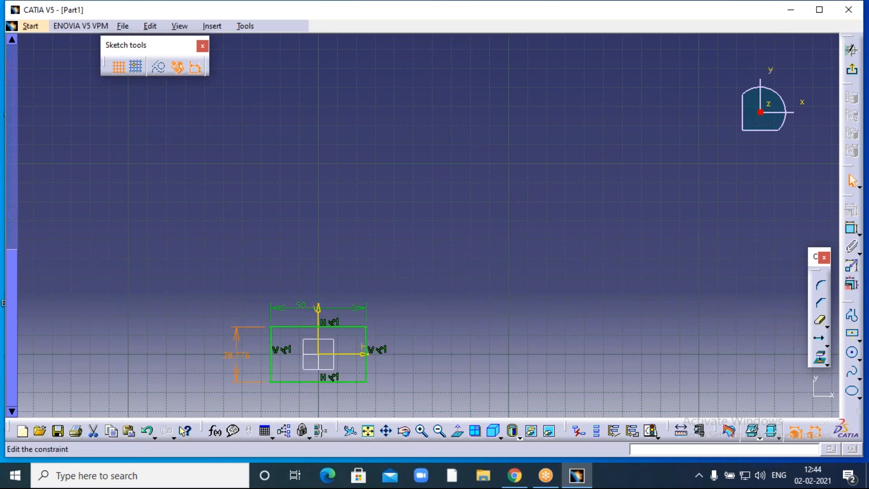
text(30)
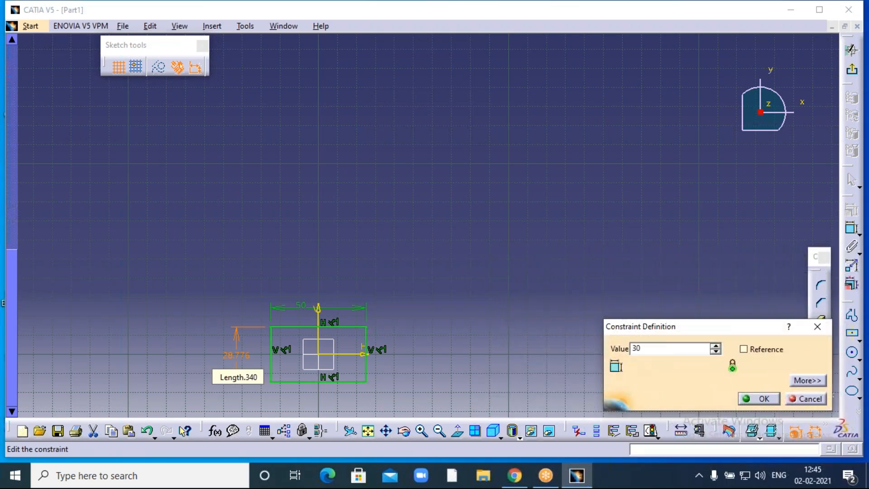
key(Return)
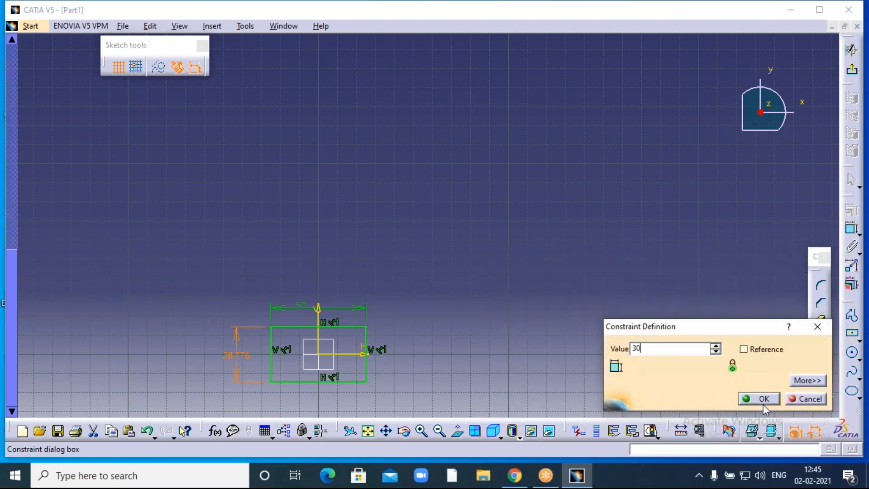
click(763, 401)
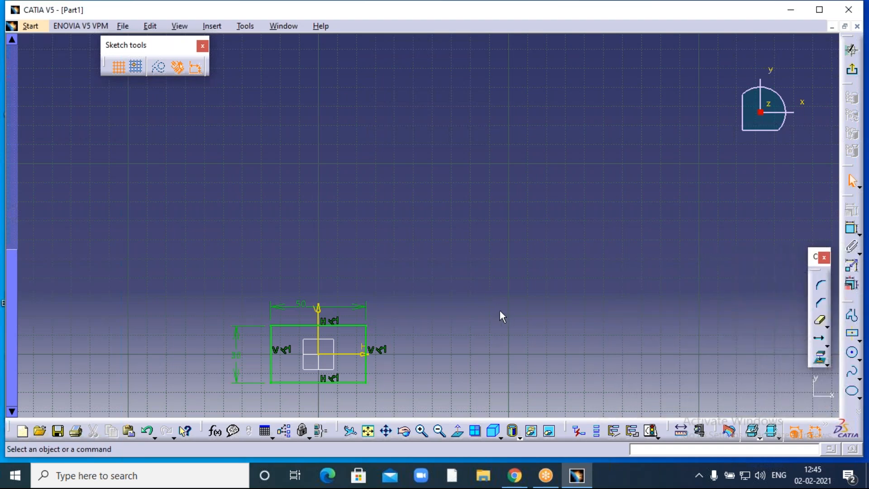
- Translate the centred rectangle in duplicate mode with 7 instances, spaced 70 mm apart to the right along the horizontal axis
mouse_move(423, 224)
middle_down()
mouse_move(417, 237)
mouse_move(388, 235)
middle_up()
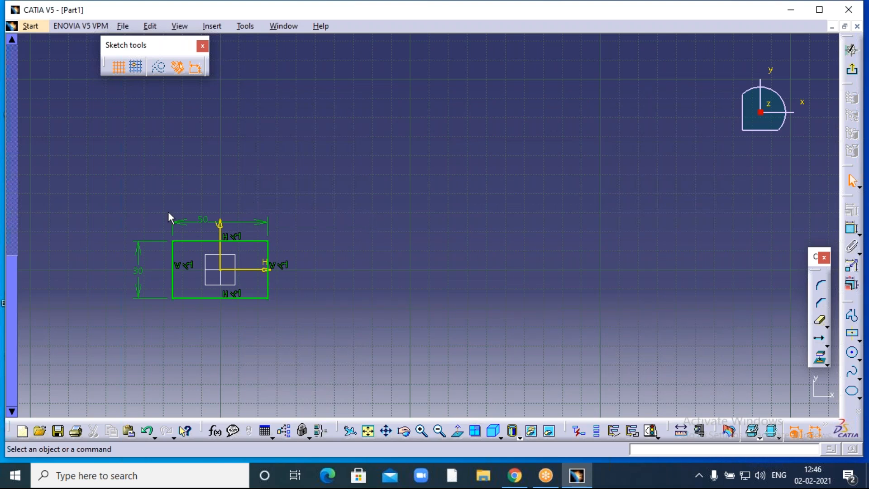
drag(110, 193, 310, 335)
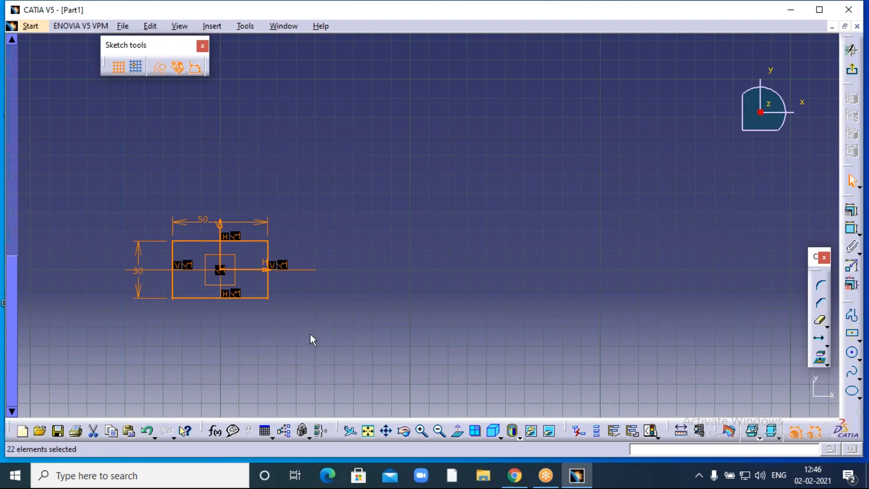
click(820, 339)
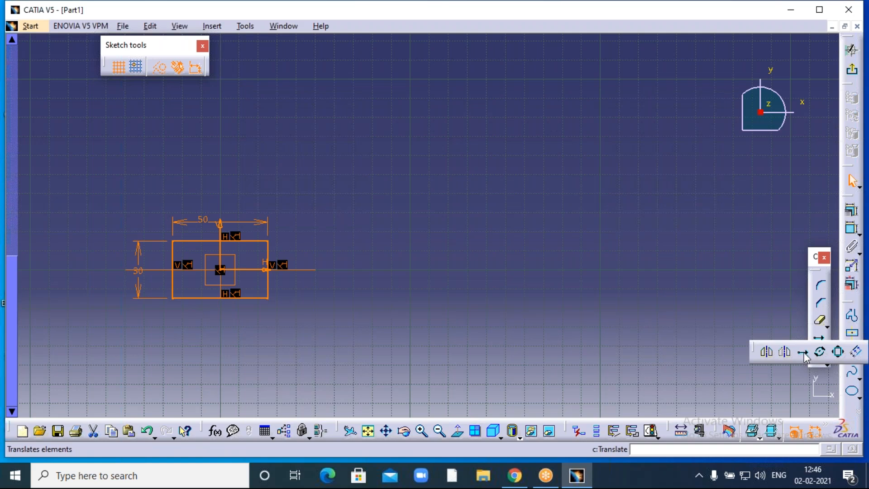
click(805, 356)
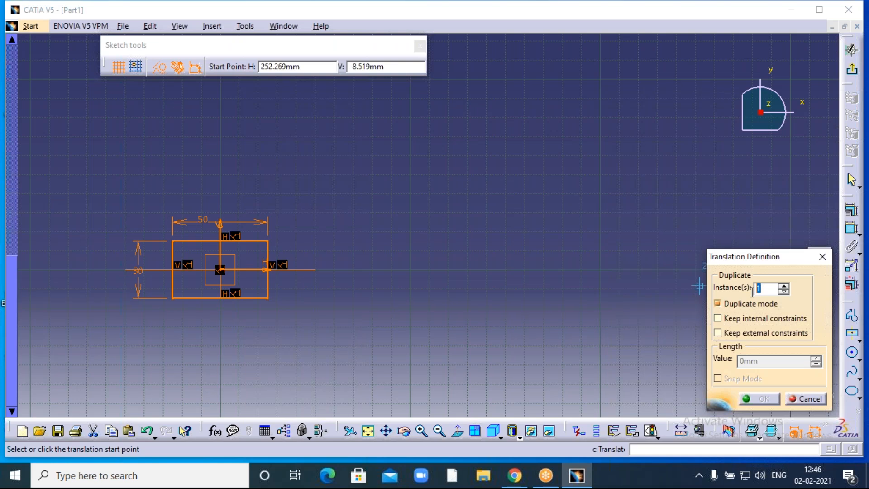
text(7)
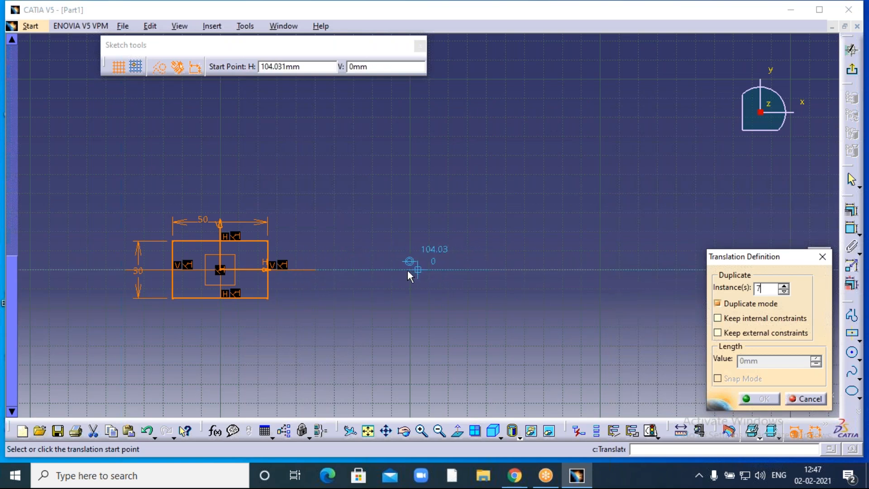
click(374, 270)
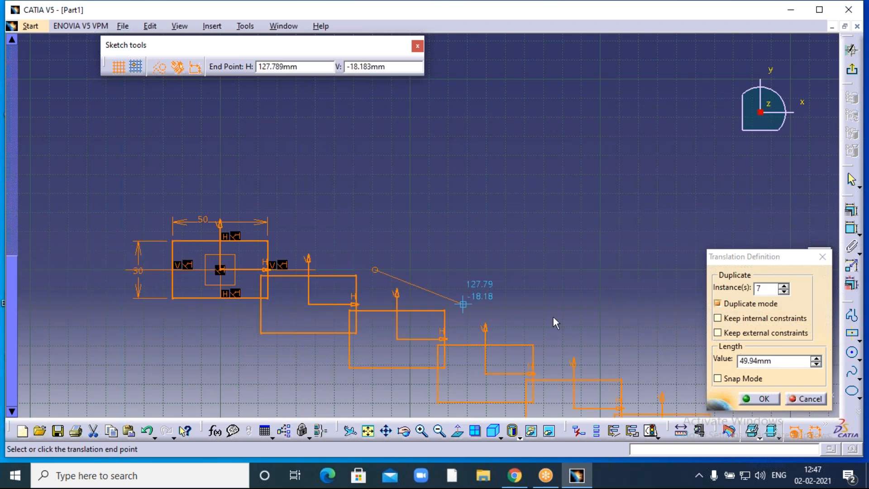
drag(781, 362, 739, 362)
text(70)
click(762, 400)
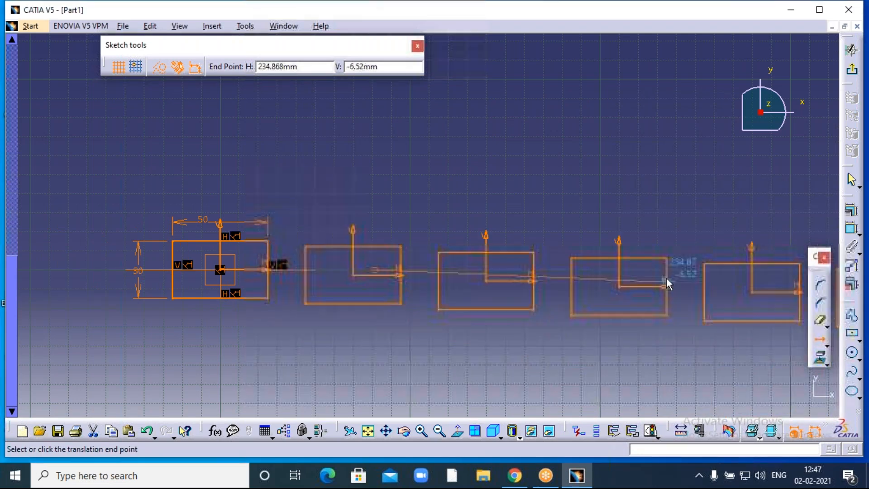
- Examine the row of duplicated rectangles, checking their number and spacing from the original to the last copy
middle_drag(692, 199, 489, 194)
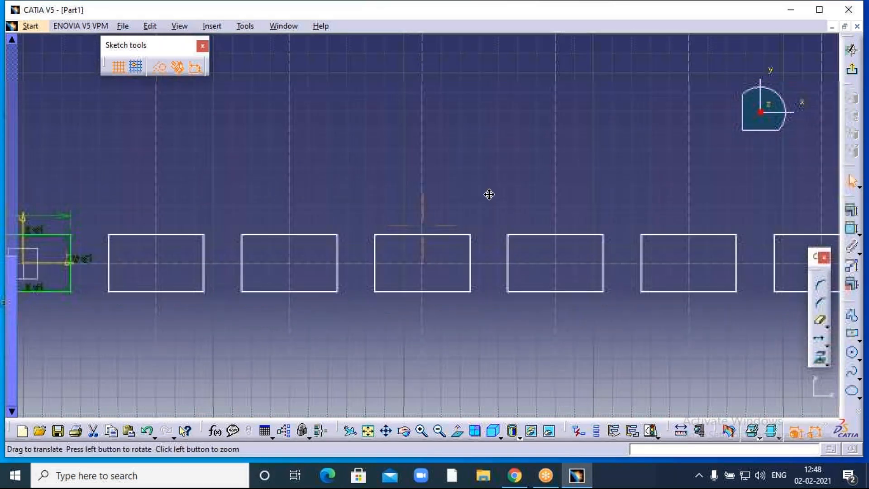
click(440, 433)
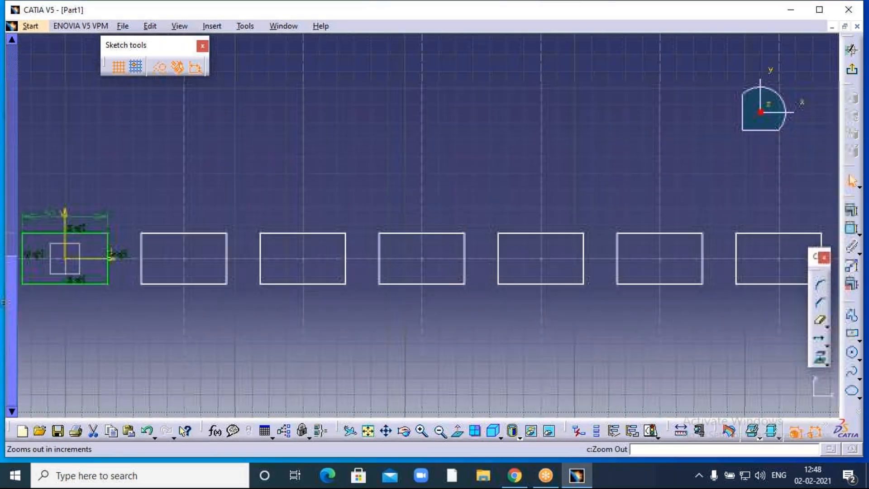
click(440, 432)
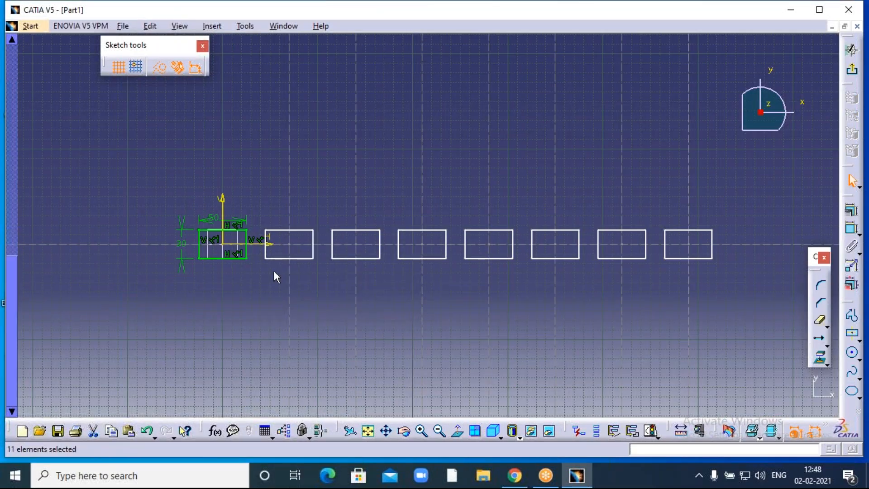
click(423, 433)
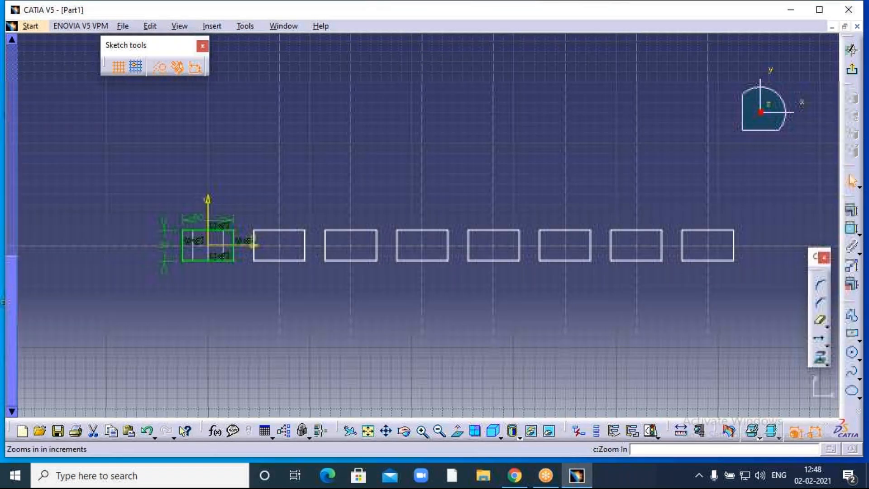
middle_drag(270, 298, 346, 314)
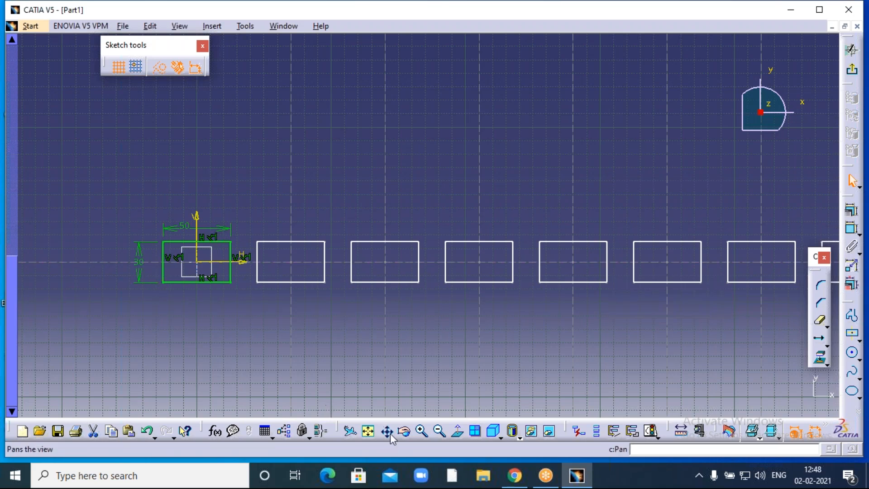
click(422, 430)
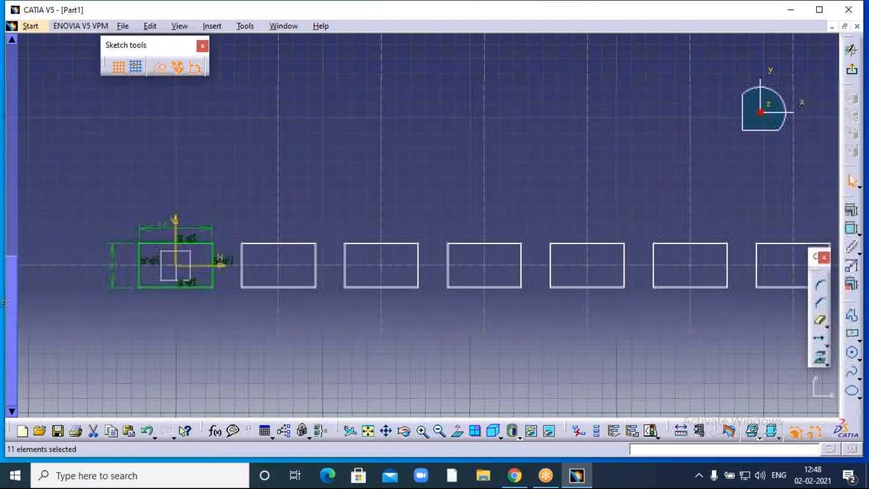
middle_drag(205, 202, 341, 204)
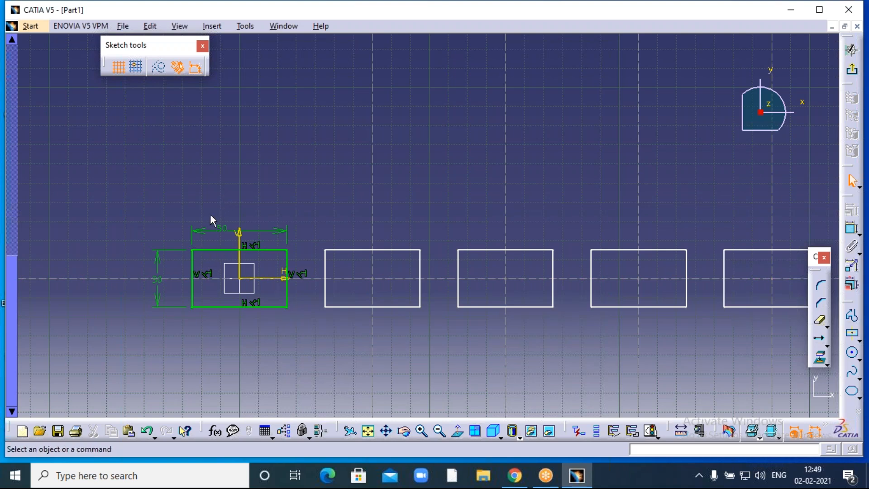
middle_drag(416, 202, 346, 195)
click(439, 430)
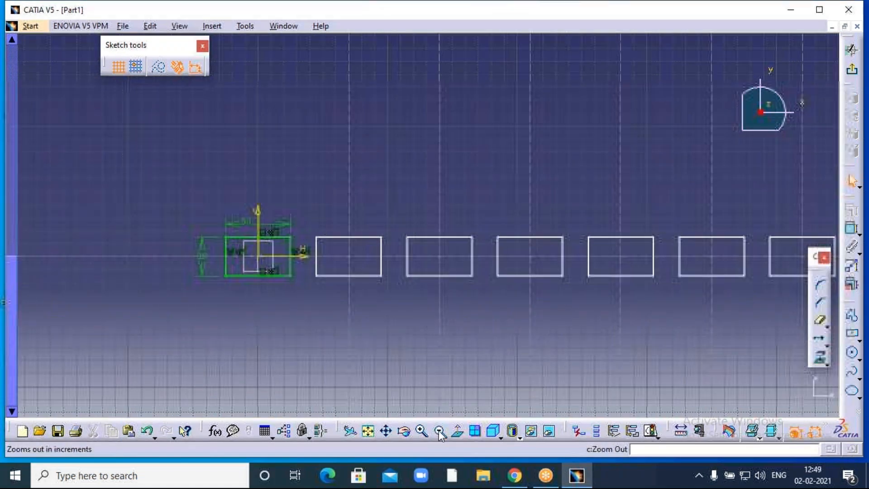
middle_drag(471, 338, 329, 336)
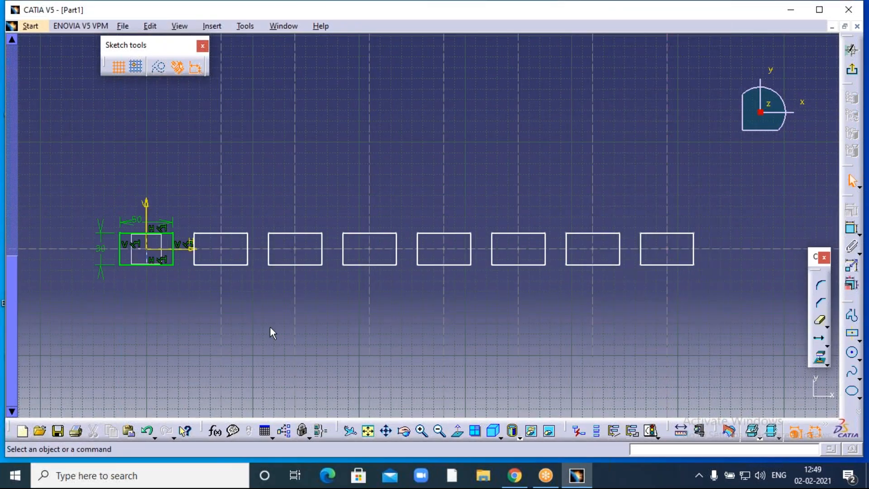
- Translate the whole row of rectangles in duplicate mode with 5 instances, spaced 60 mm apart upward along the vertical axis
mouse_move(74, 195)
mouse_down()
mouse_move(201, 256)
mouse_move(625, 271)
mouse_move(734, 297)
mouse_up()
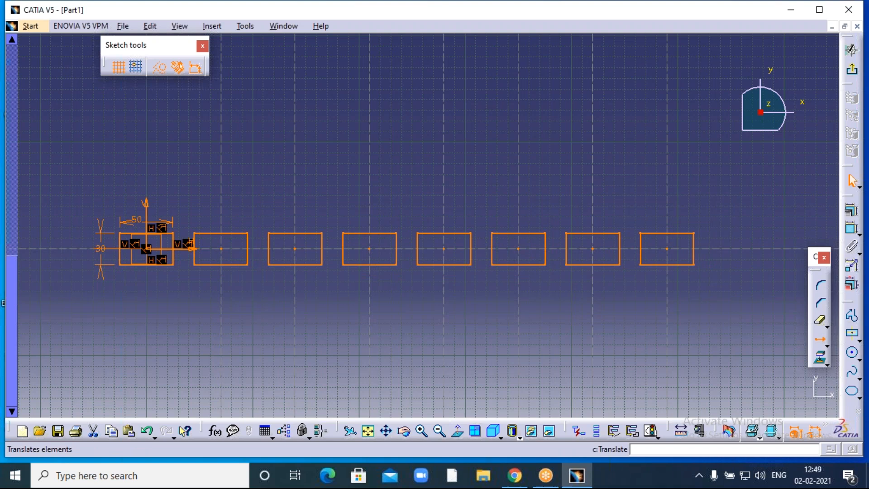
click(823, 344)
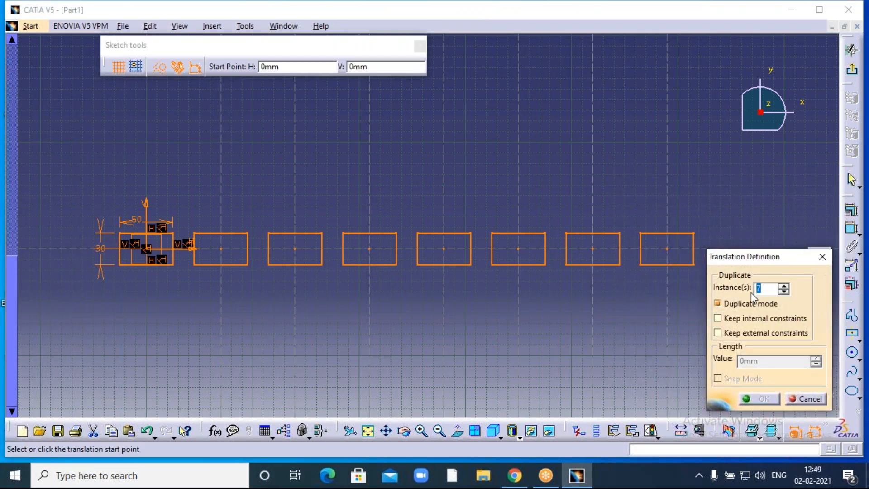
key(BackSpace)
text(5)
click(146, 146)
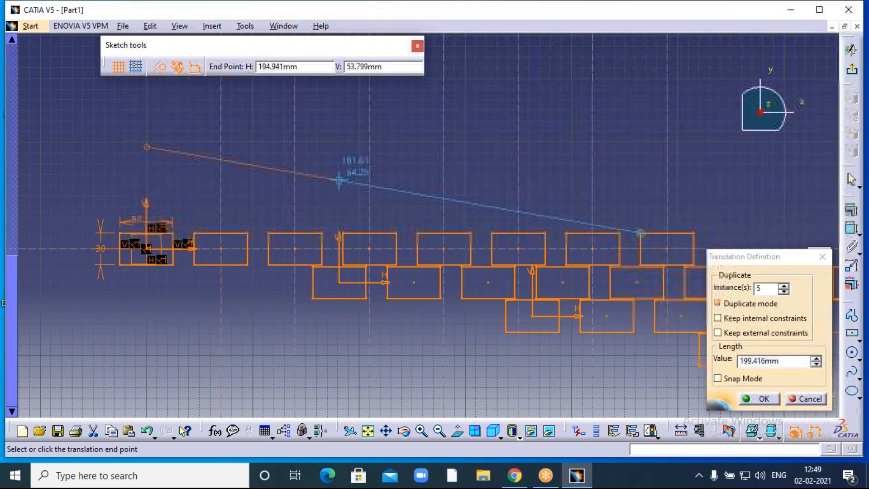
click(783, 365)
drag(782, 365, 734, 367)
text(60)
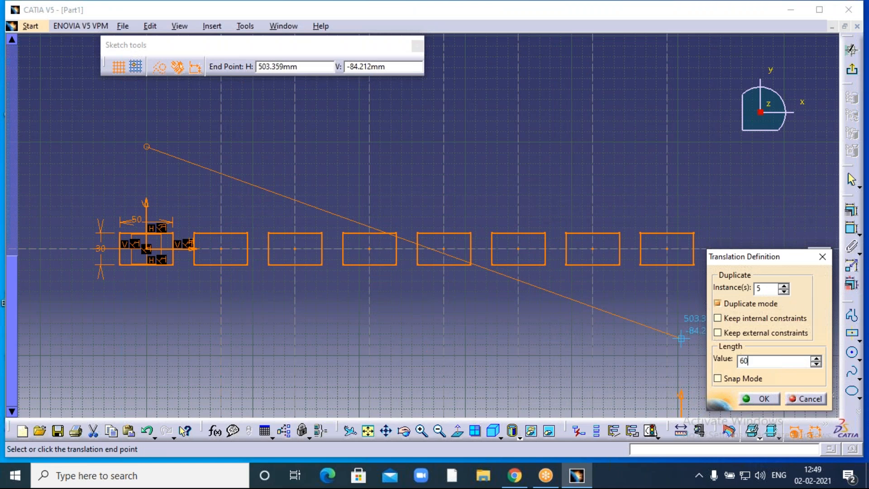
key(Return)
click(758, 400)
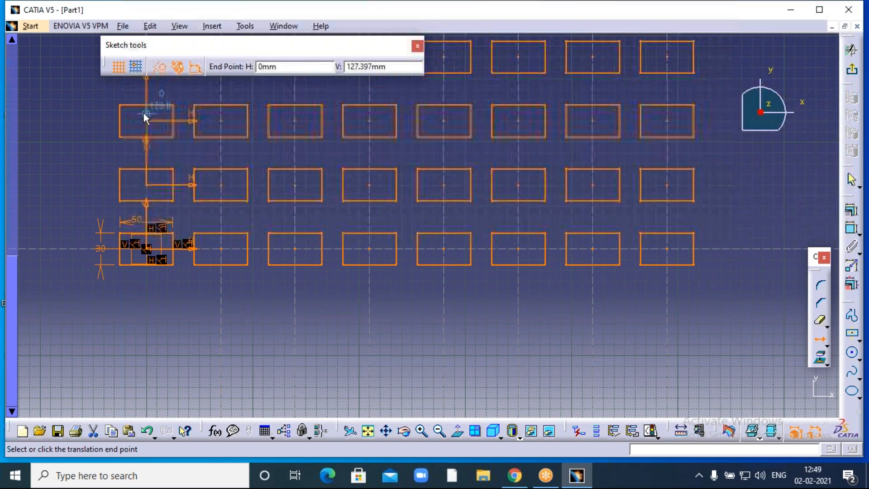
click(148, 109)
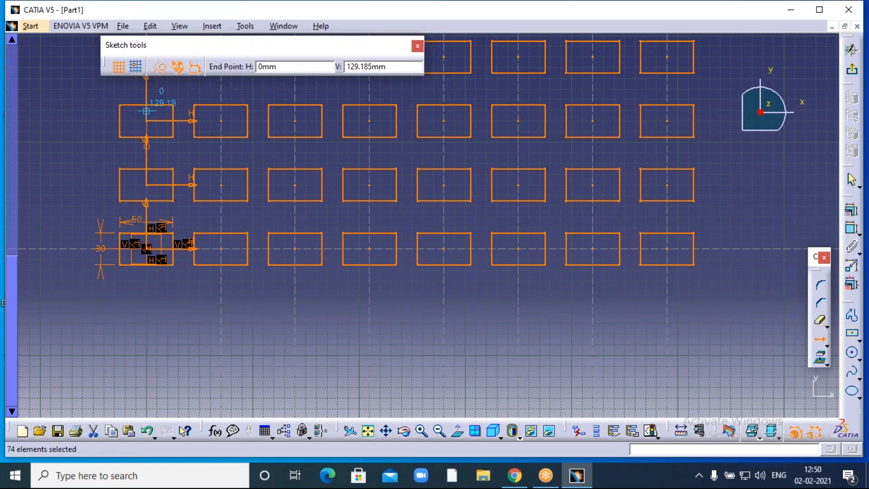
- Dimension the horizontal gap between the fourth and fifth rectangles in the grid's third row from the bottom
middle_drag(412, 309, 482, 401)
click(439, 431)
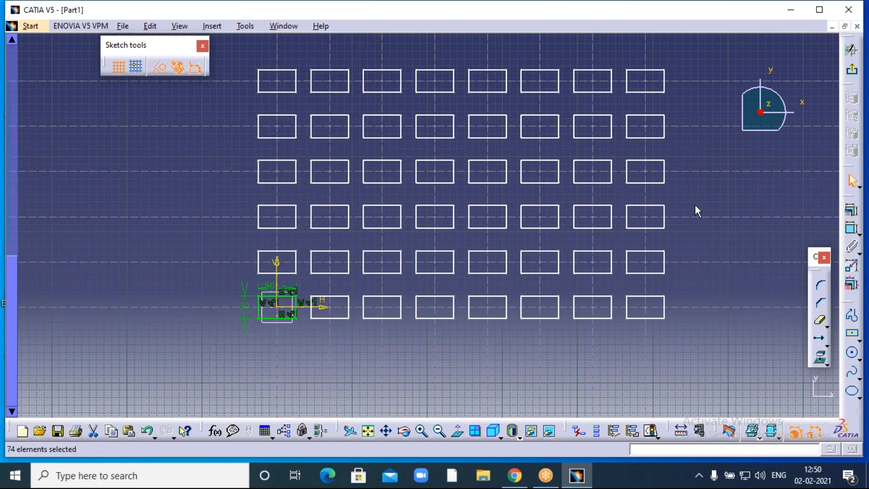
middle_drag(695, 206, 699, 217)
click(421, 431)
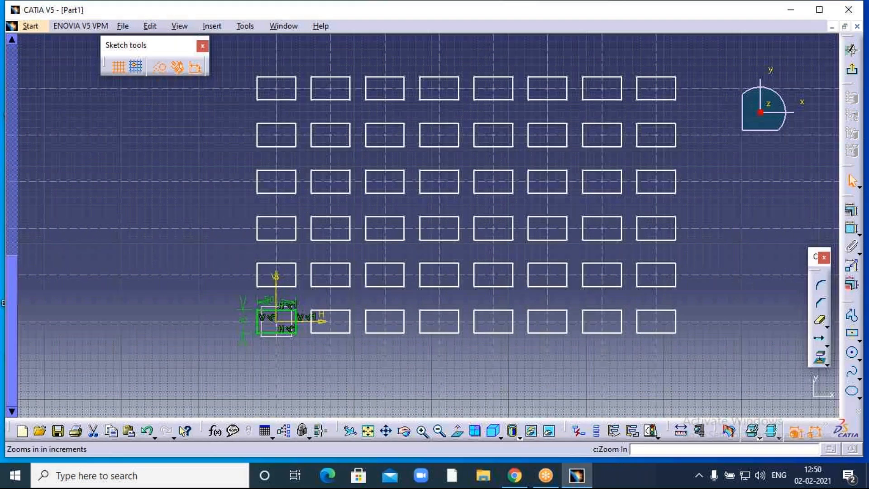
middle_drag(422, 372, 424, 292)
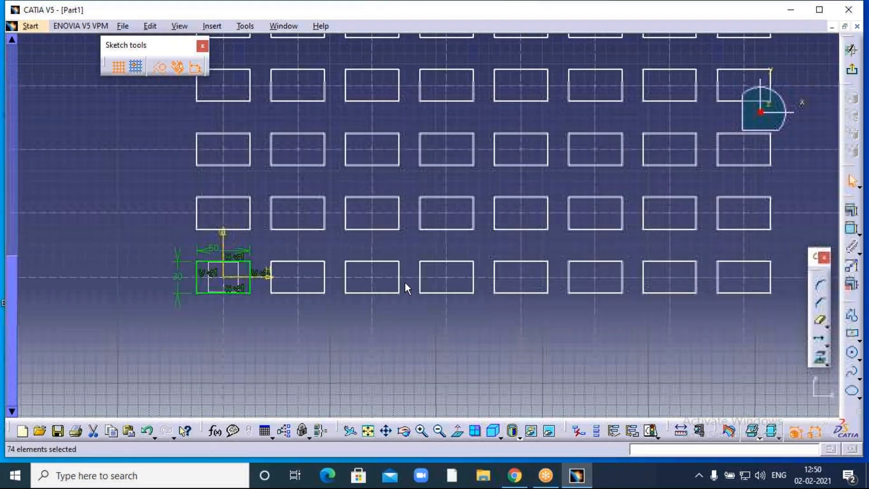
click(851, 227)
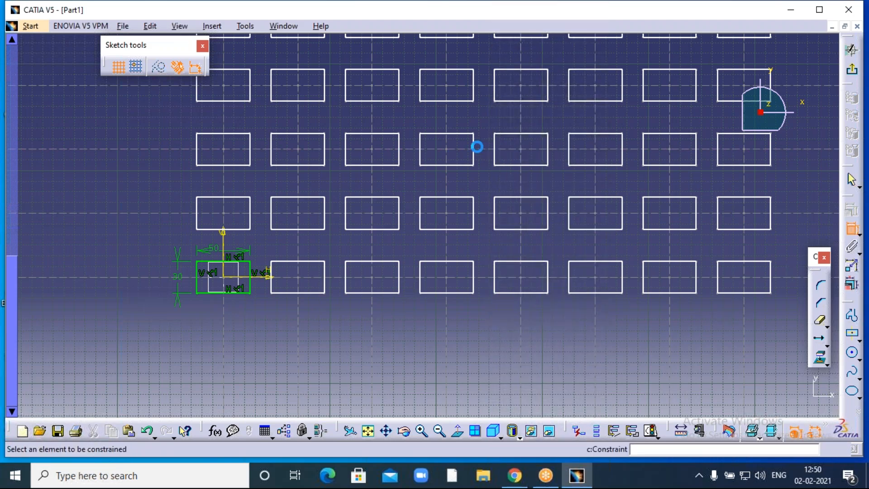
click(474, 148)
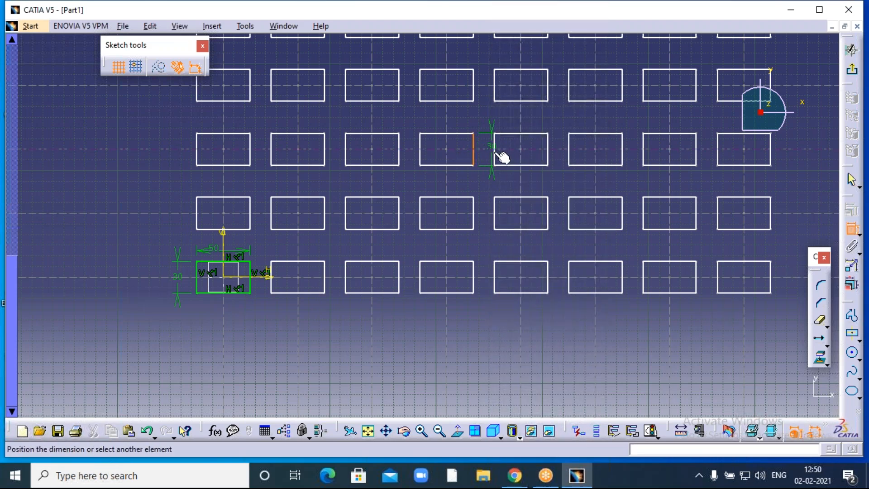
click(495, 156)
click(484, 168)
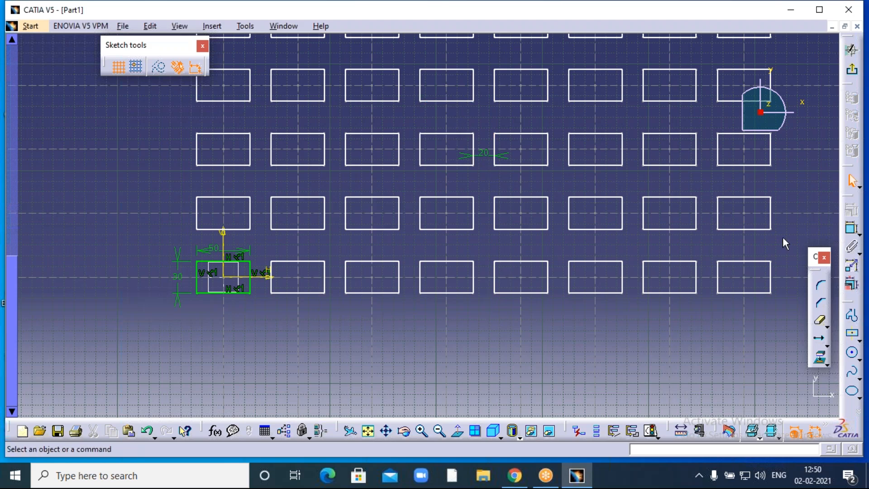
- Dimension the vertical gap between the third-row and fourth-row rectangles in the grid's fourth column
click(851, 232)
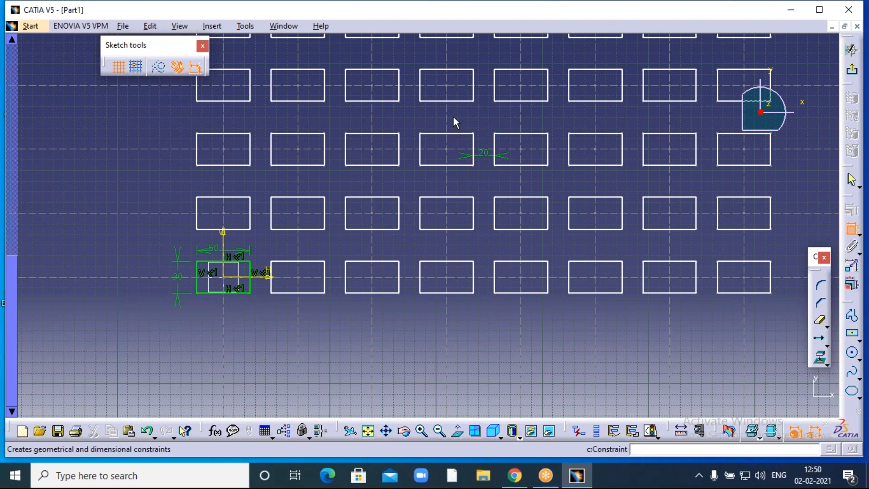
click(449, 100)
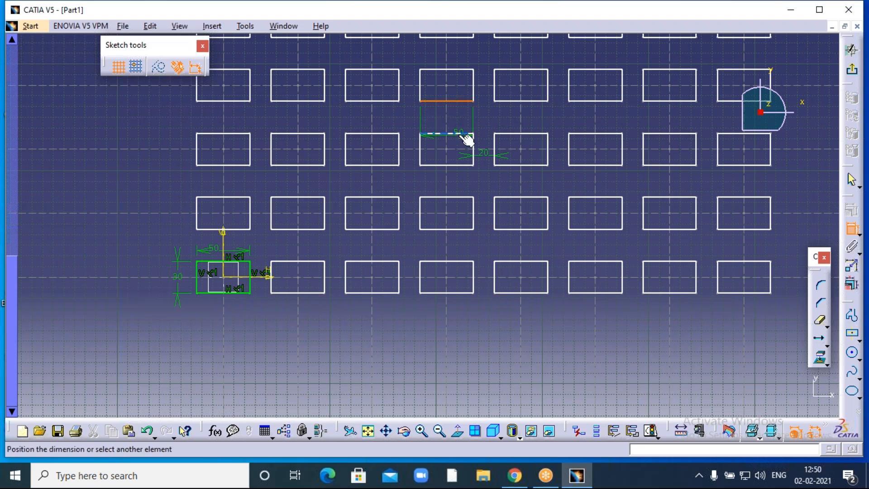
click(459, 133)
click(452, 122)
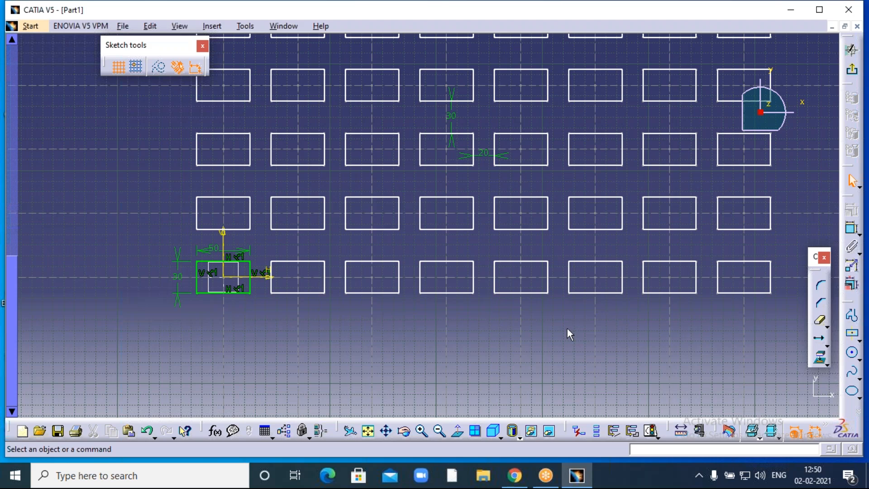
middle_drag(537, 320, 489, 325)
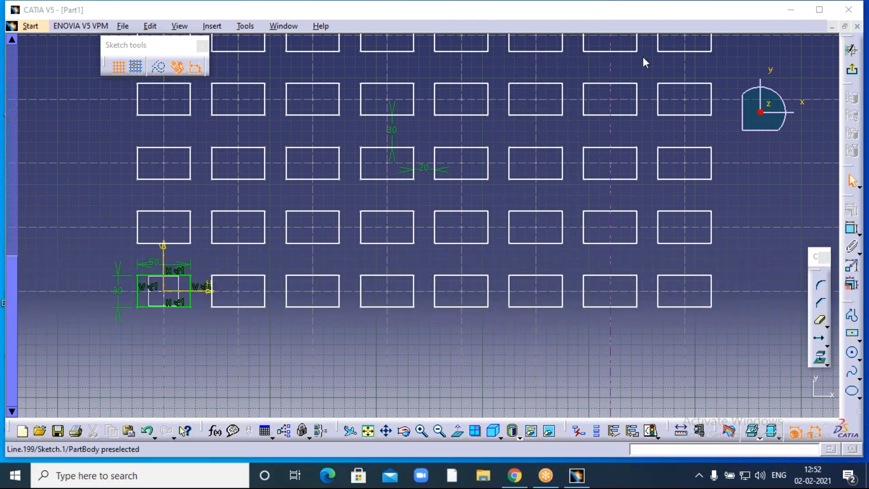
- Select the entire grid of rectangles with its dimensions and delete it from the sketch
click(825, 343)
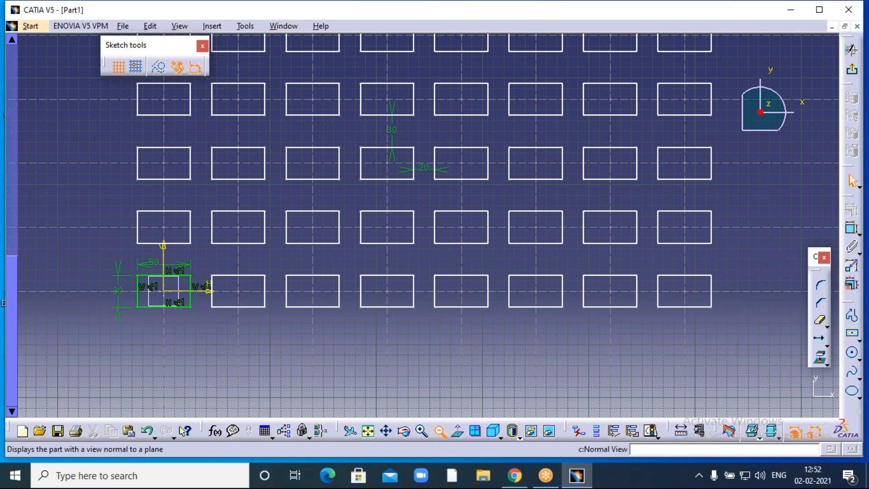
click(439, 432)
click(440, 432)
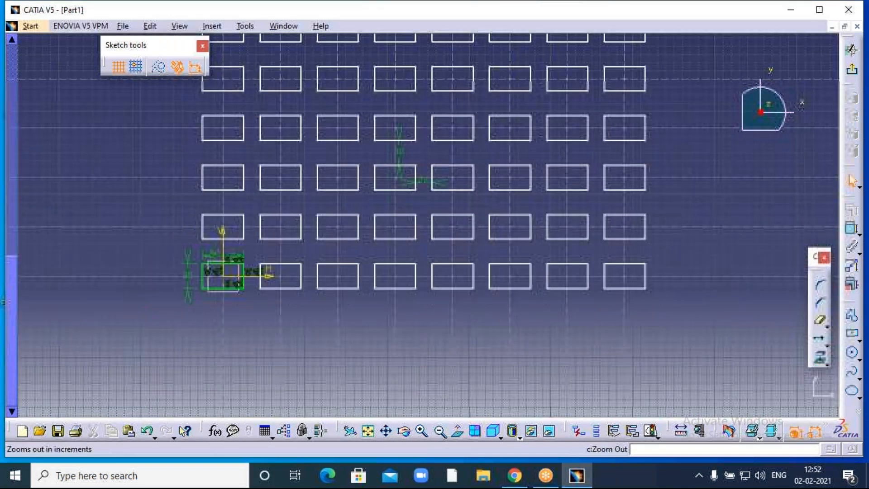
click(440, 431)
click(440, 431)
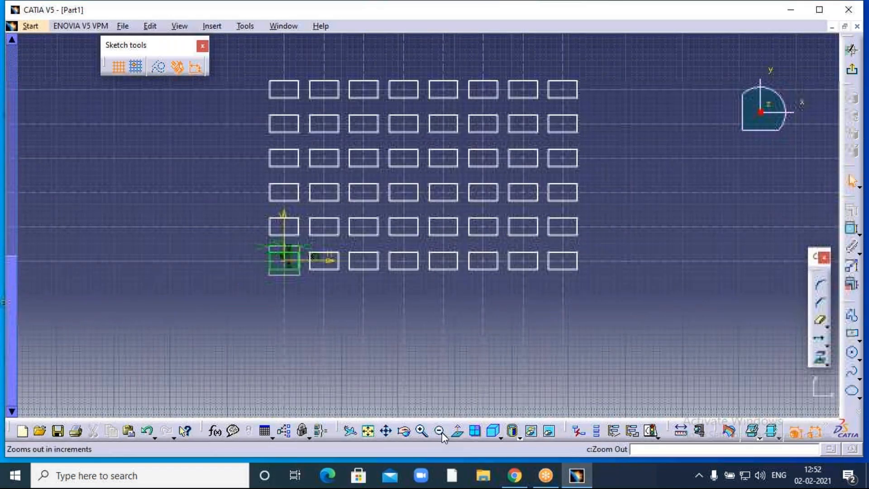
click(440, 431)
drag(276, 94, 588, 305)
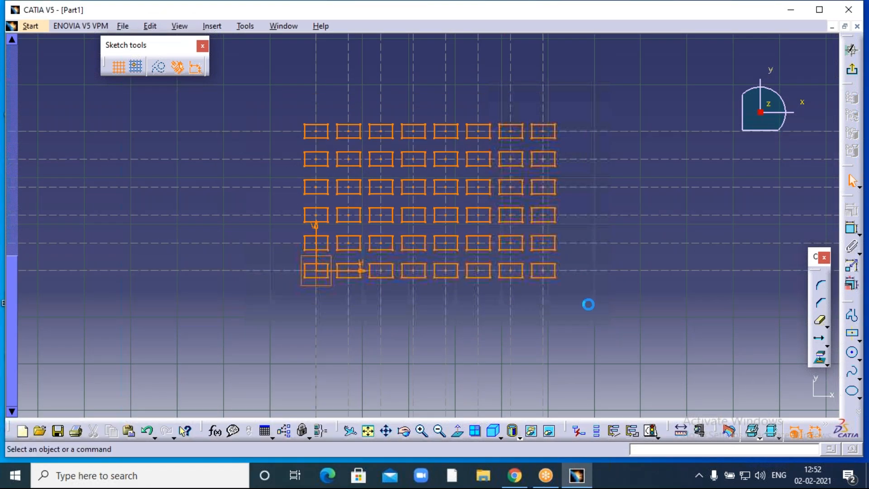
key(Delete)
- Delete the six dashed horizontal construction lines left over from the grid's rows
click(600, 270)
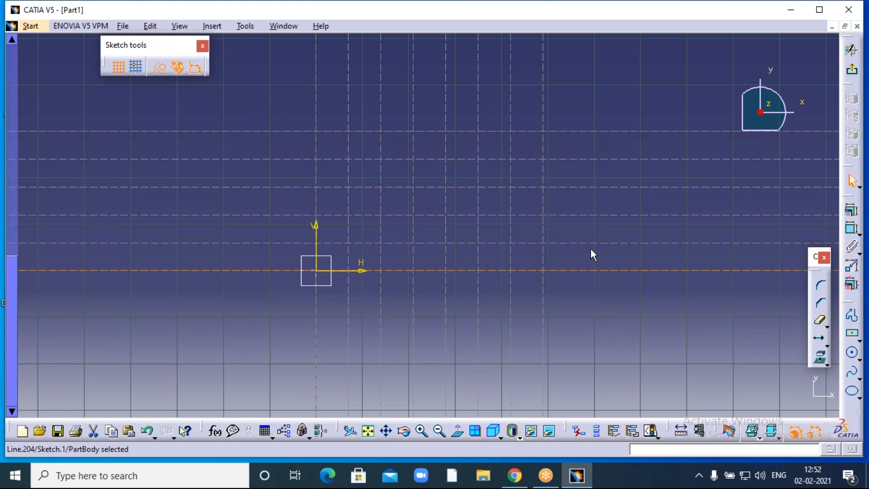
ctrl+click(591, 241)
ctrl+click(592, 213)
ctrl+click(588, 185)
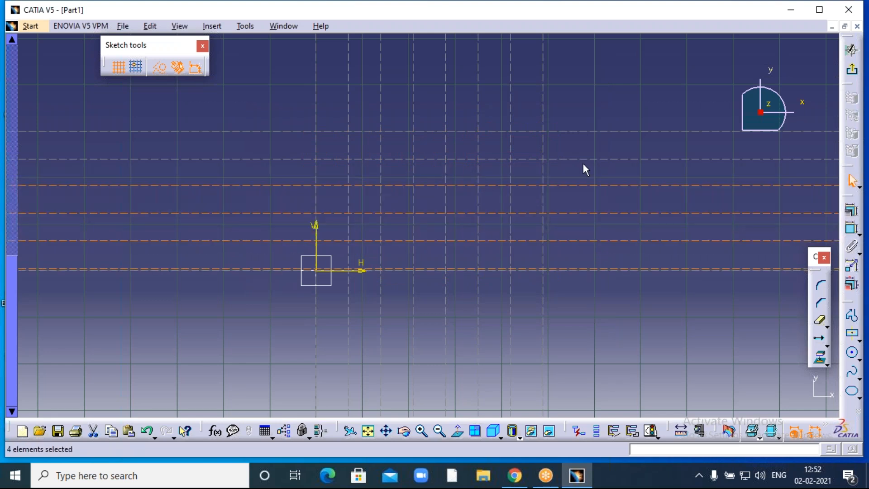
ctrl+click(584, 158)
ctrl+click(586, 131)
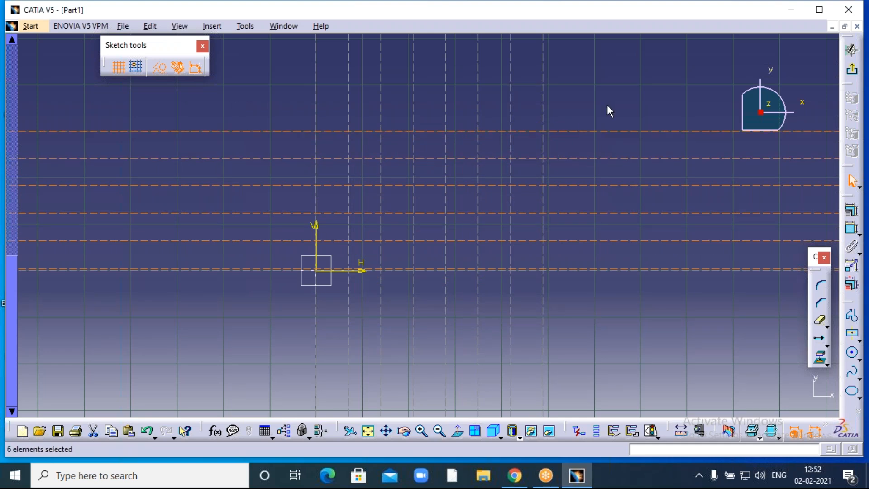
key(Delete)
- Delete the eight dashed vertical construction lines left over from the grid's columns
click(543, 218)
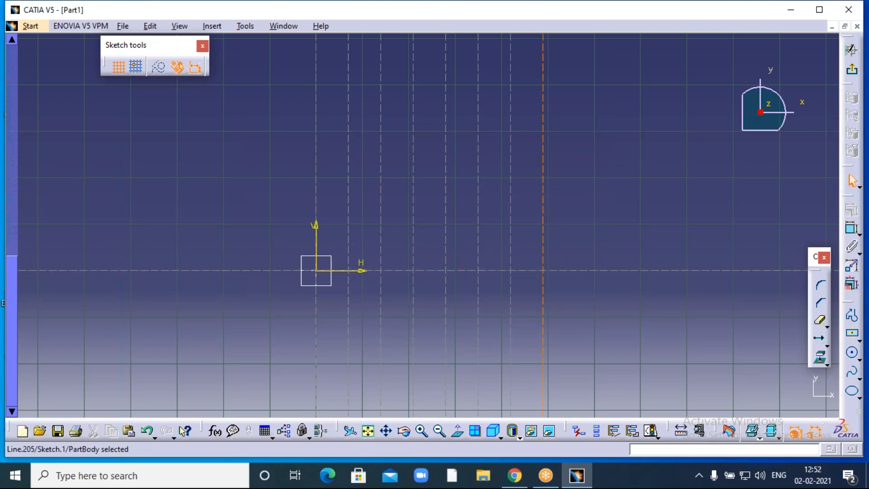
ctrl+click(507, 212)
ctrl+click(475, 212)
ctrl+click(446, 194)
ctrl+click(413, 187)
ctrl+click(380, 180)
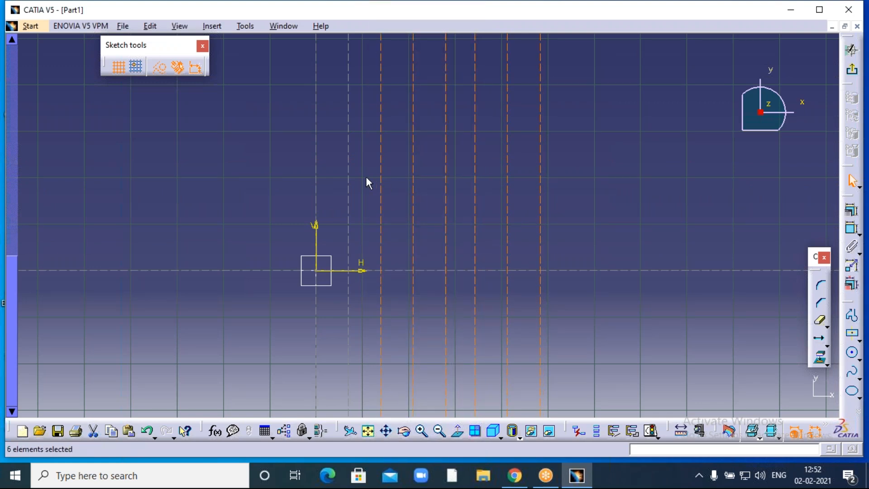
ctrl+click(348, 179)
ctrl+click(317, 178)
key(Delete)
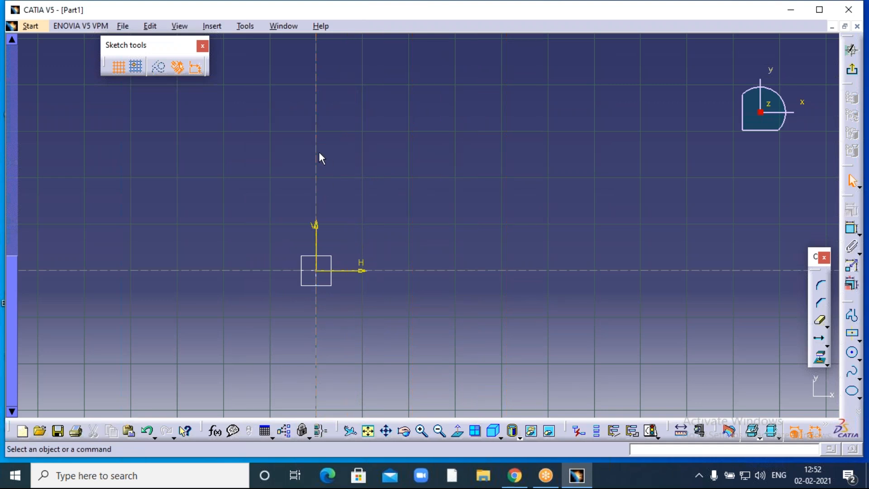
- Delete the overlapping construction lines stacked on the vertical axis, along with one lying on the horizontal axis
click(317, 154)
ctrl+click(420, 270)
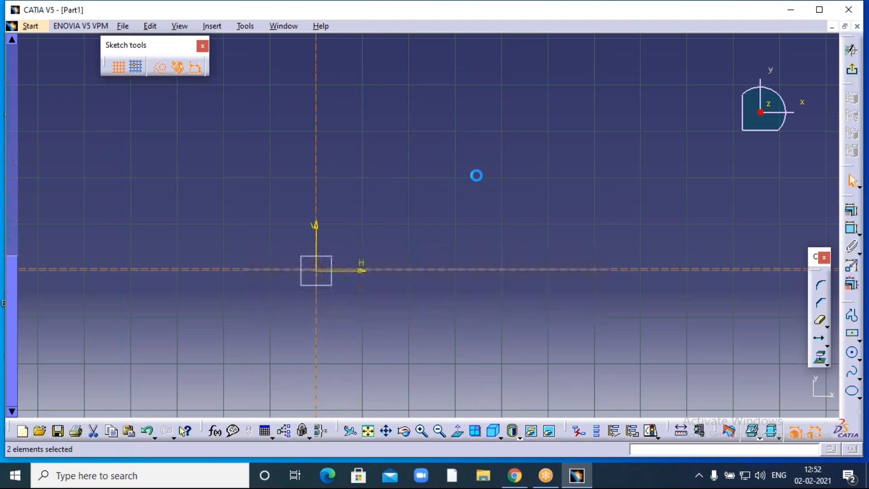
key(Delete)
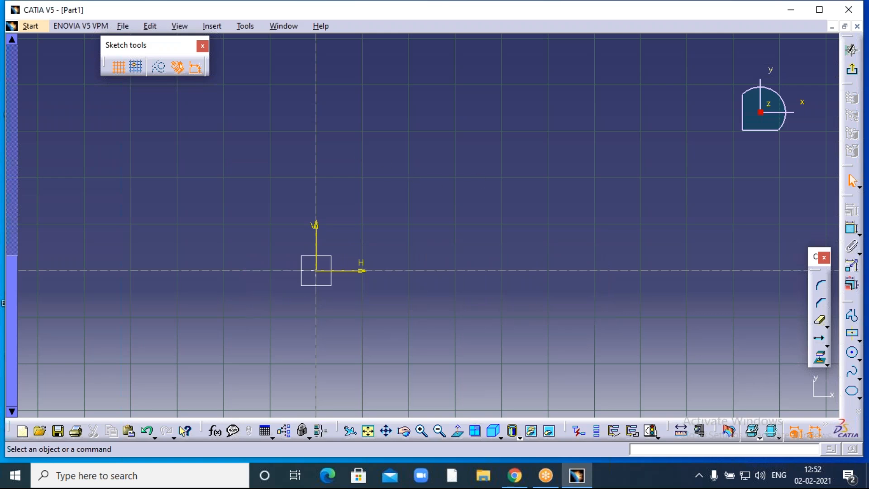
click(318, 144)
key(Delete)
click(317, 144)
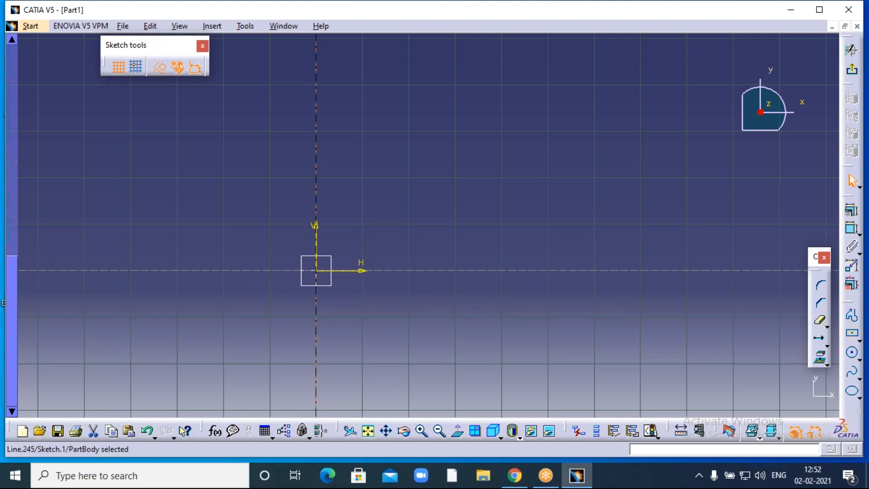
key(Delete)
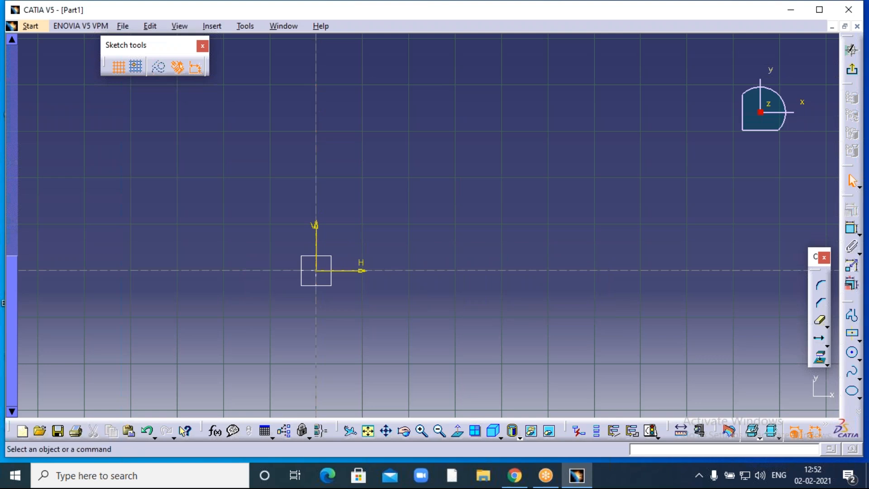
click(319, 134)
key(Delete)
- Delete the remaining overlapping construction lines stacked on the horizontal axis, leaving only the sketch origin and axes
click(394, 271)
key(Delete)
click(402, 271)
key(Delete)
key(Delete)
click(401, 270)
key(Delete)
click(401, 270)
key(Delete)
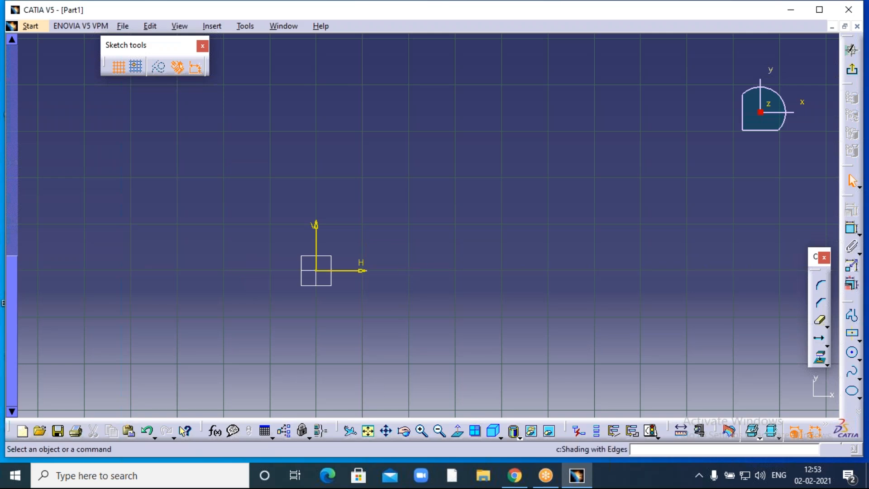
- Draw a wide centred rectangle above and to the right of the sketch origin, clear of both axes
click(421, 431)
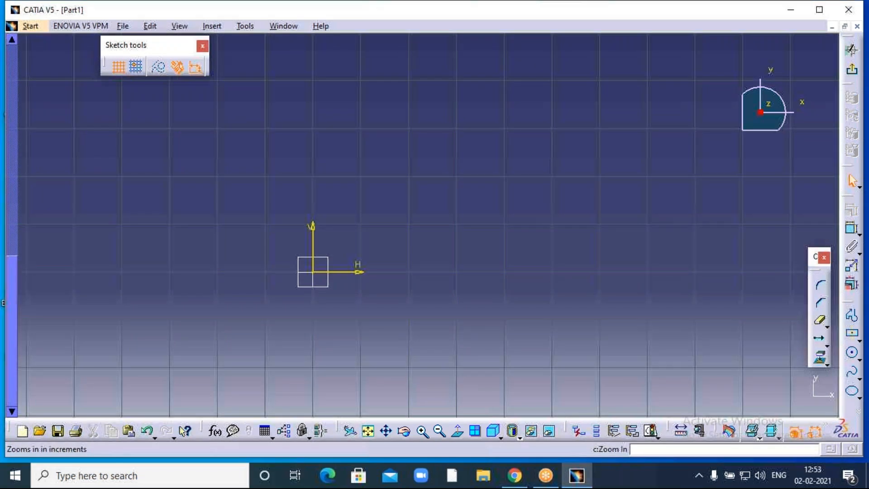
middle_drag(388, 337, 597, 306)
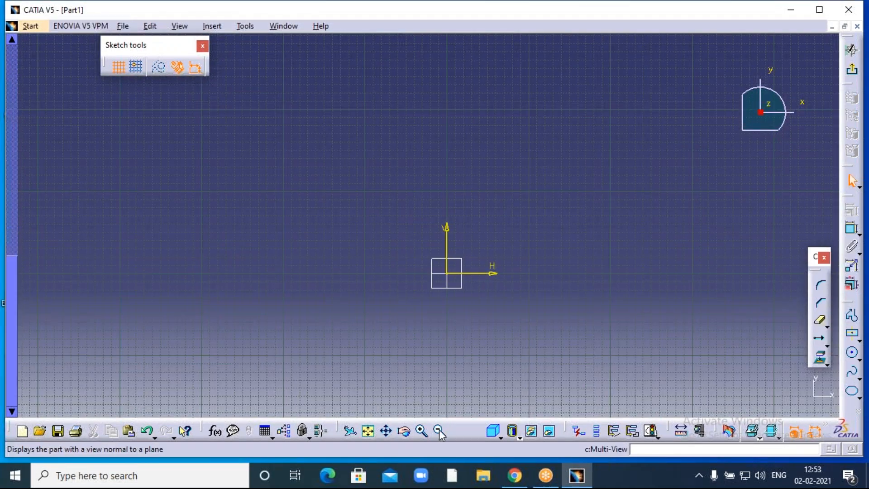
click(422, 431)
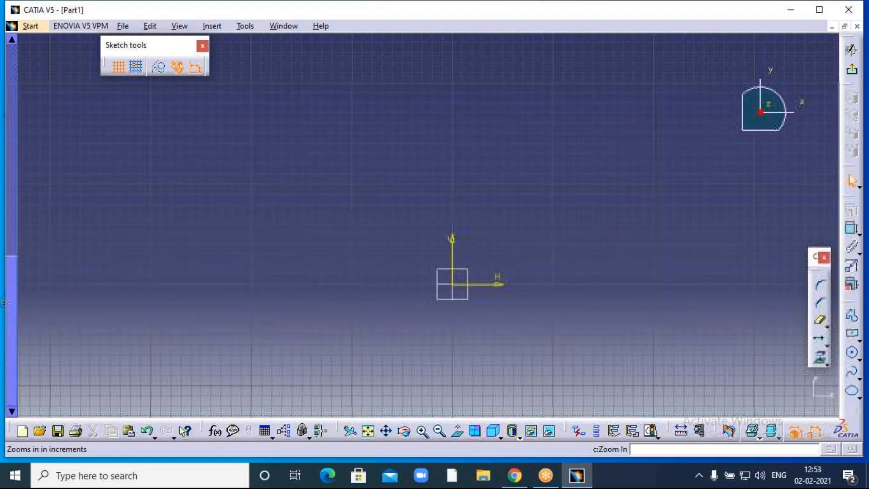
middle_drag(558, 345, 458, 309)
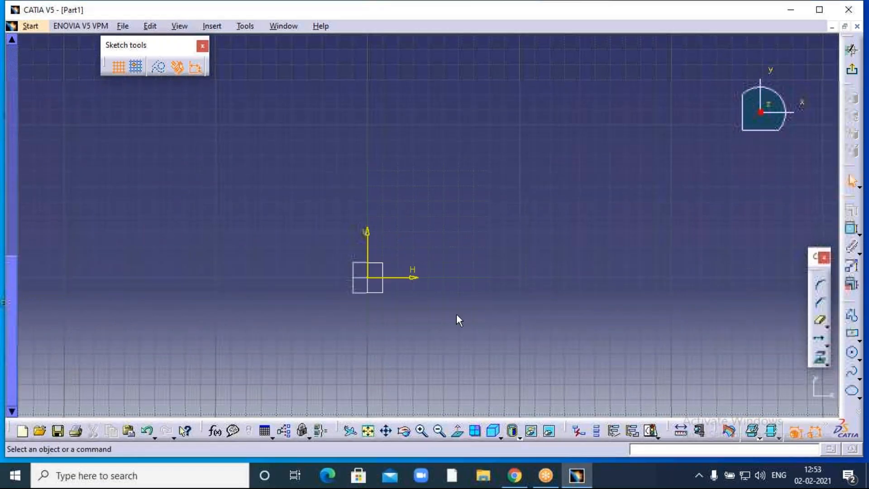
click(828, 346)
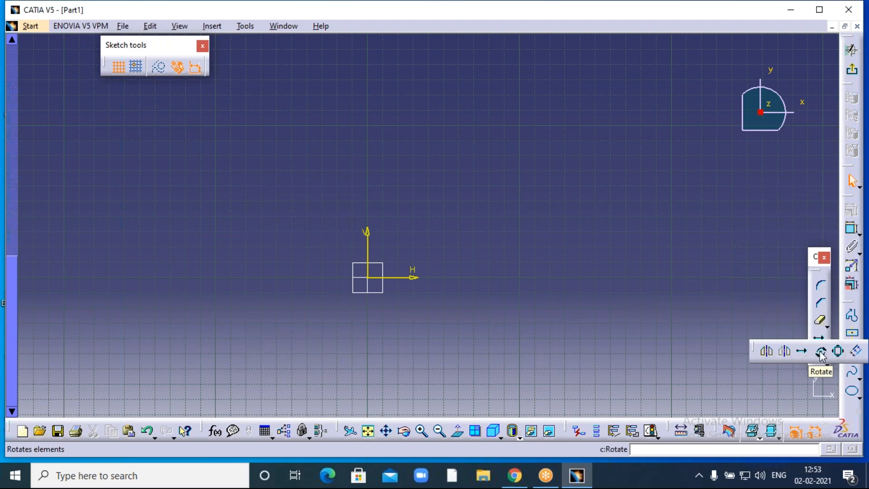
middle_drag(478, 235, 556, 238)
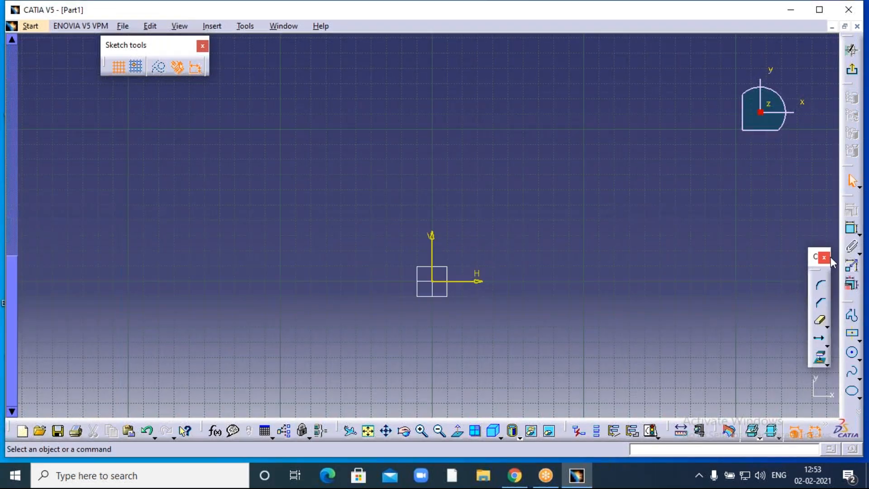
click(853, 335)
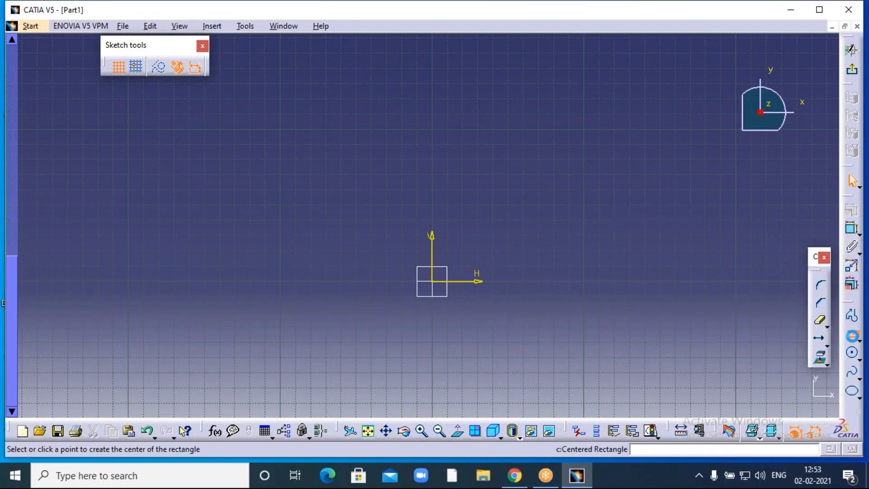
click(533, 202)
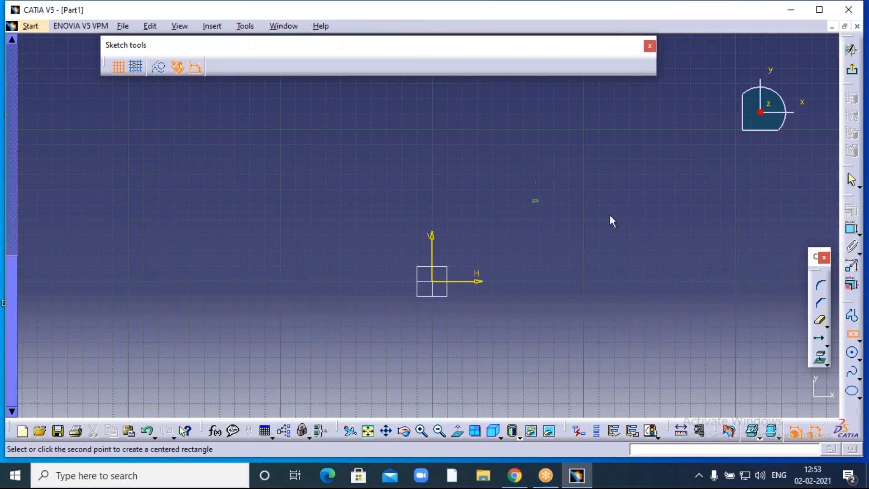
click(615, 240)
click(679, 226)
- Rotate the whole rectangle 60 degrees about its lower-left corner with Duplicate mode turned off
middle_drag(568, 200, 444, 171)
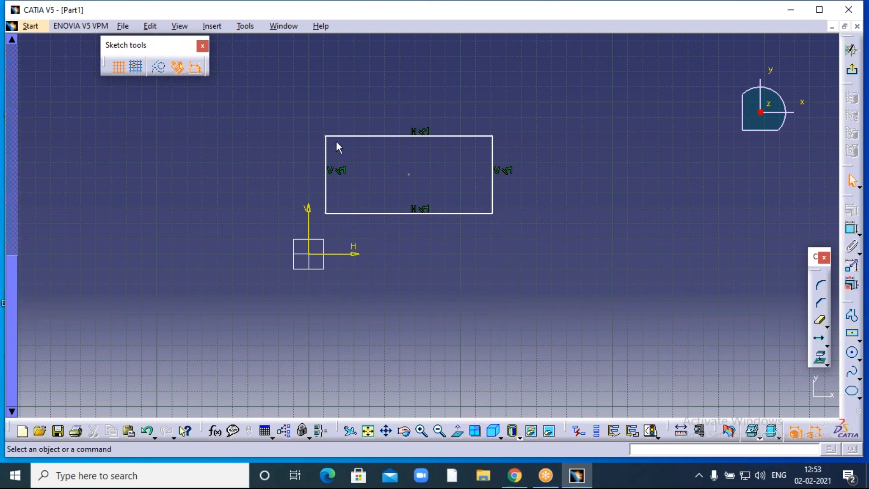
mouse_move(316, 119)
mouse_down()
mouse_move(352, 149)
mouse_move(521, 228)
mouse_up()
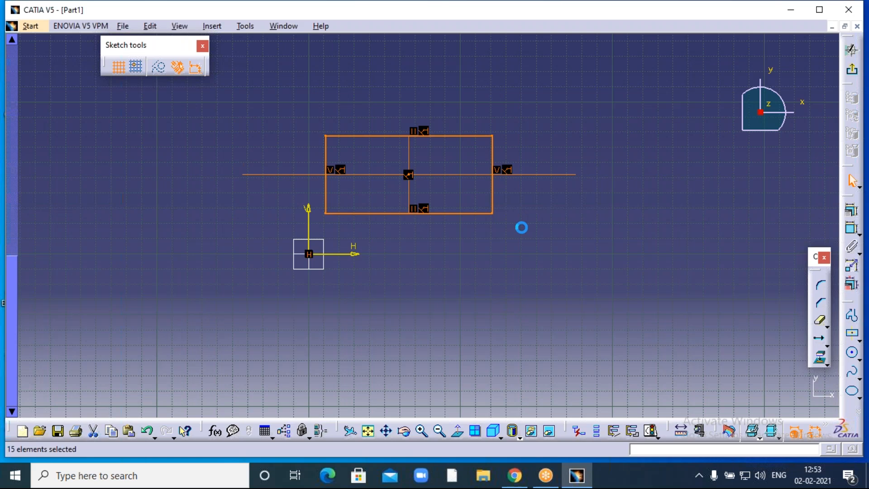
click(827, 341)
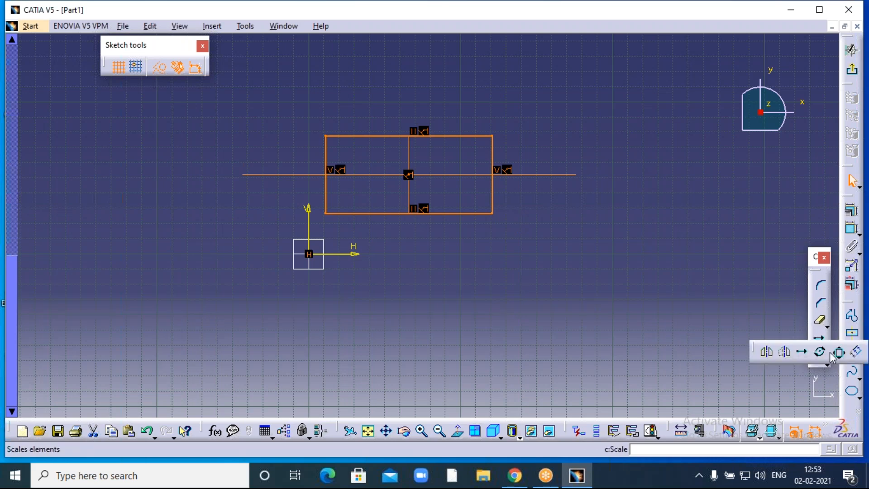
click(822, 352)
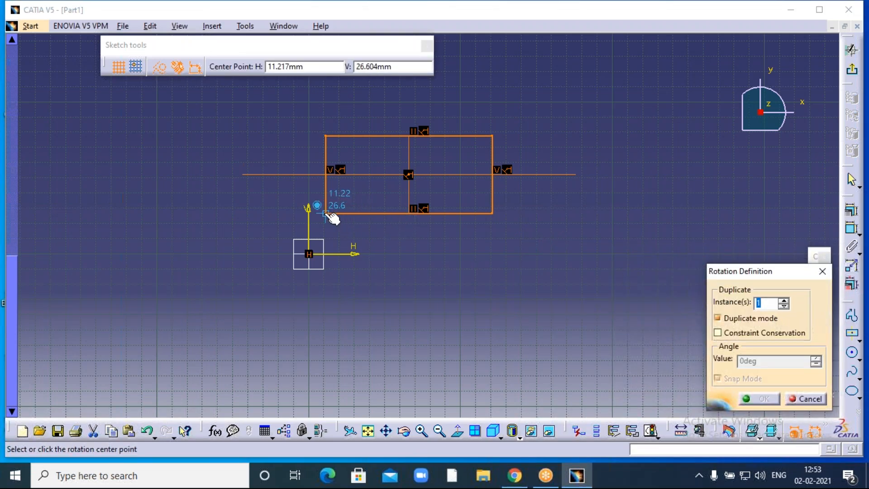
click(718, 319)
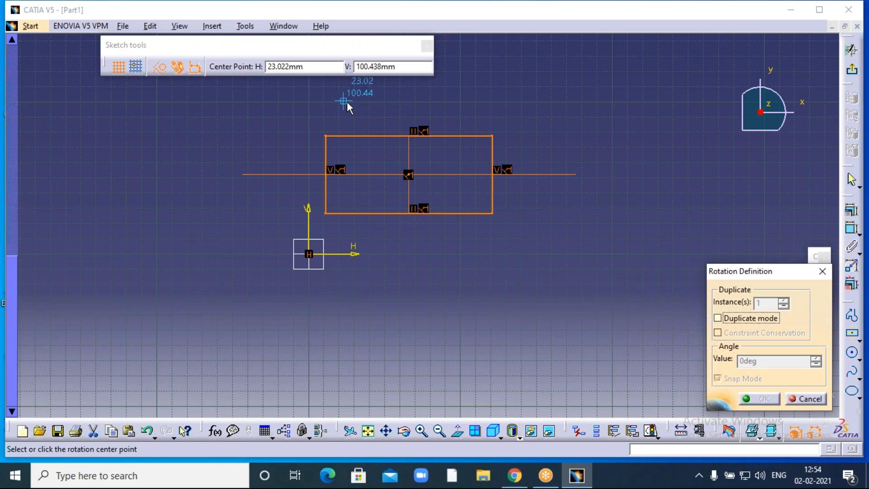
middle_drag(369, 110, 420, 139)
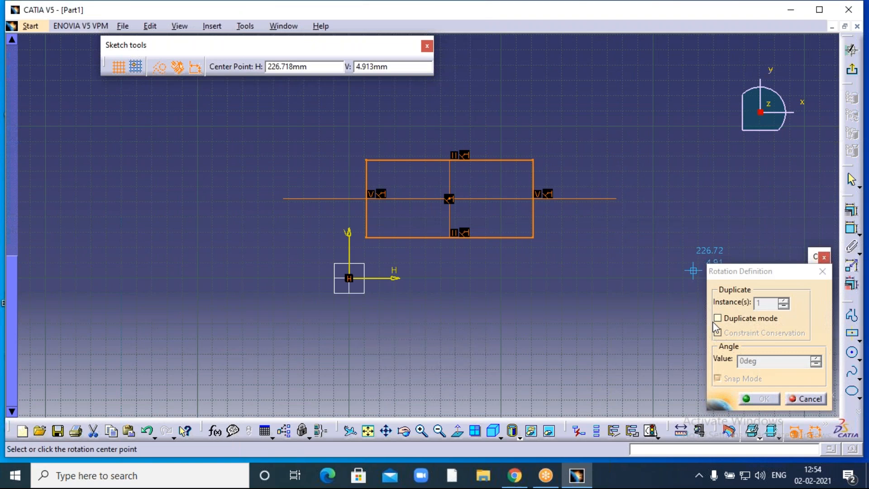
click(367, 237)
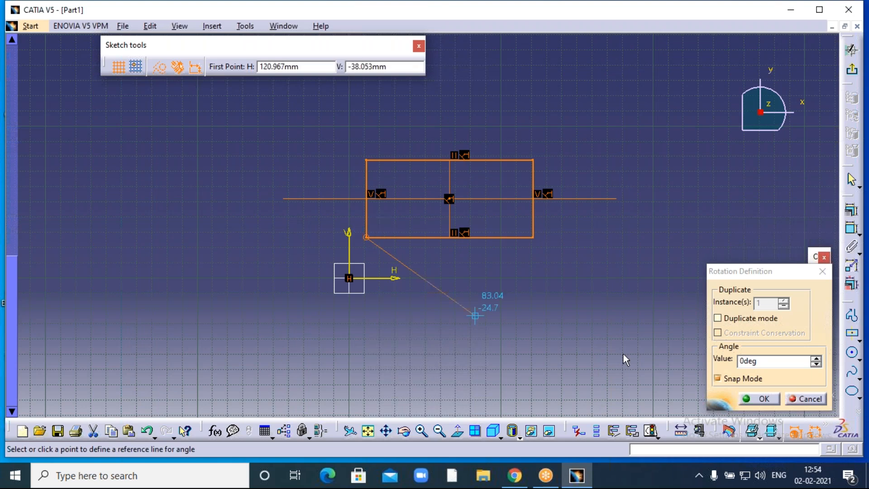
double_click(762, 361)
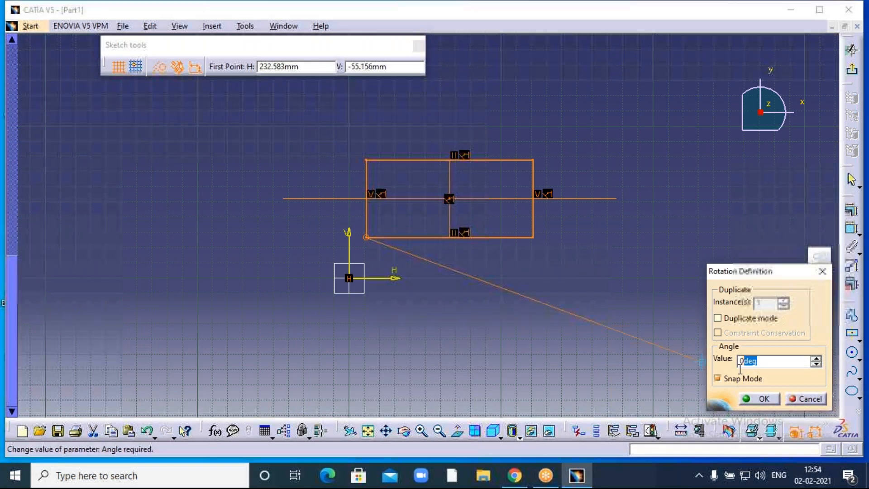
text(60)
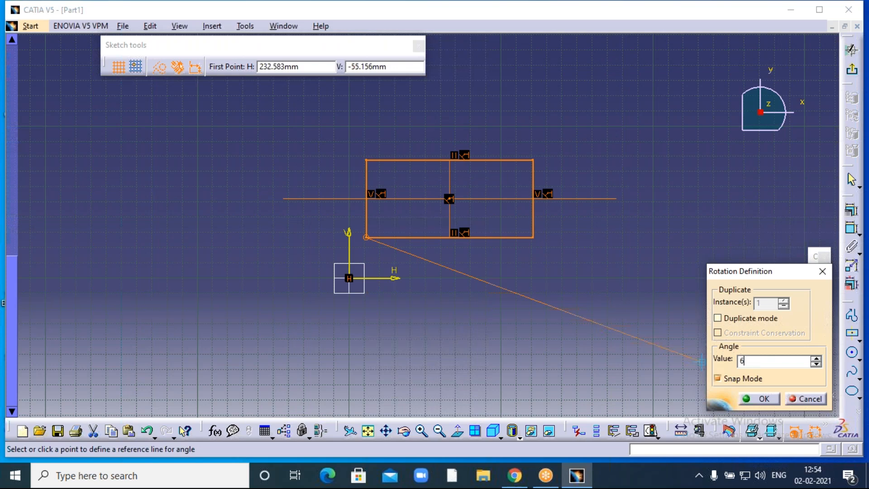
click(764, 399)
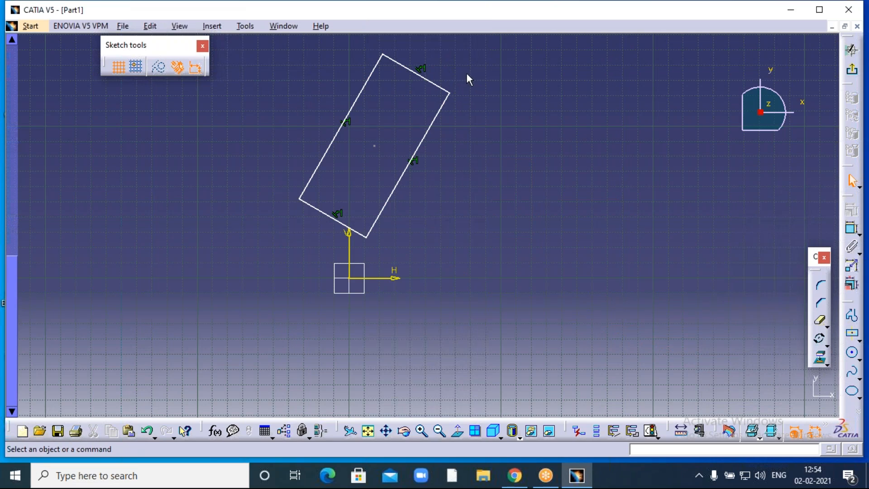
- Undo the 60-degree rotation of the rectangle and clear the selection
key(ctrl+z)
key(ctrl+z)
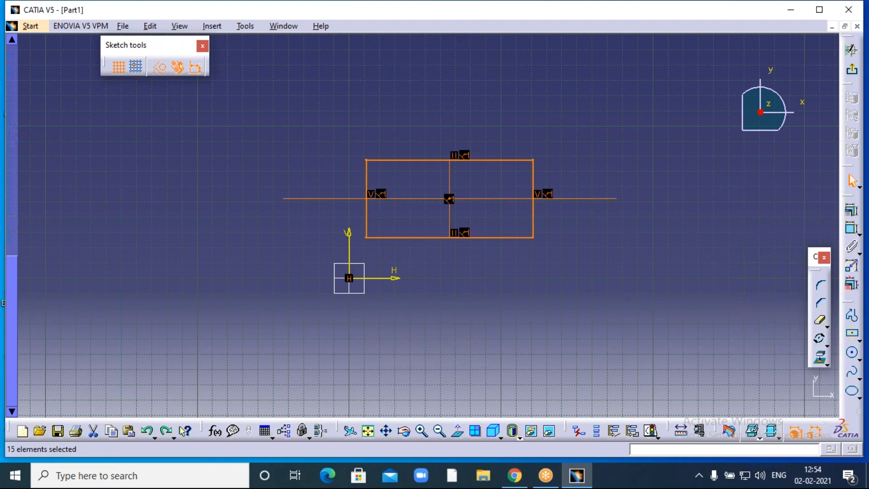
click(678, 208)
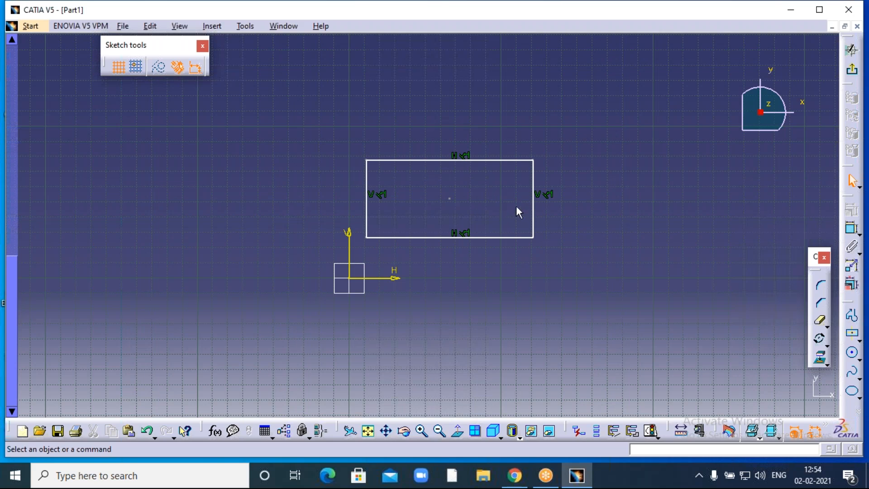
- Rotate the whole rectangle 120 degrees about its lower-left corner without duplicating it
drag(352, 140, 556, 247)
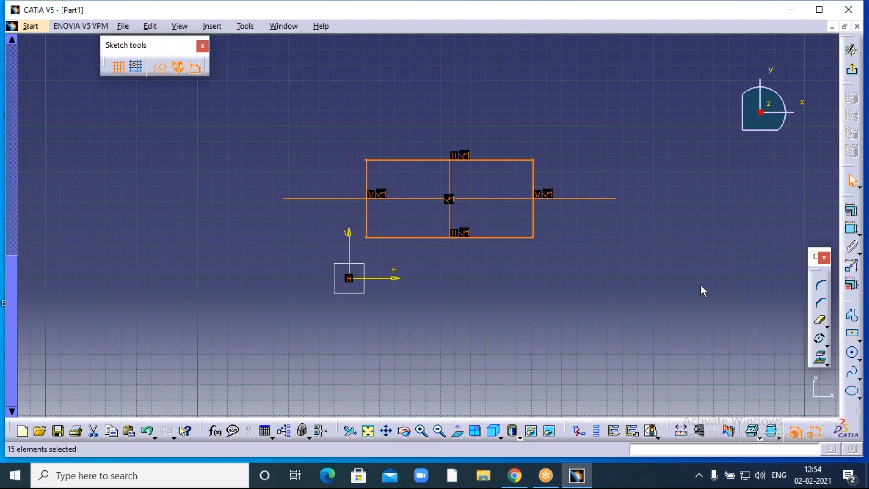
click(822, 341)
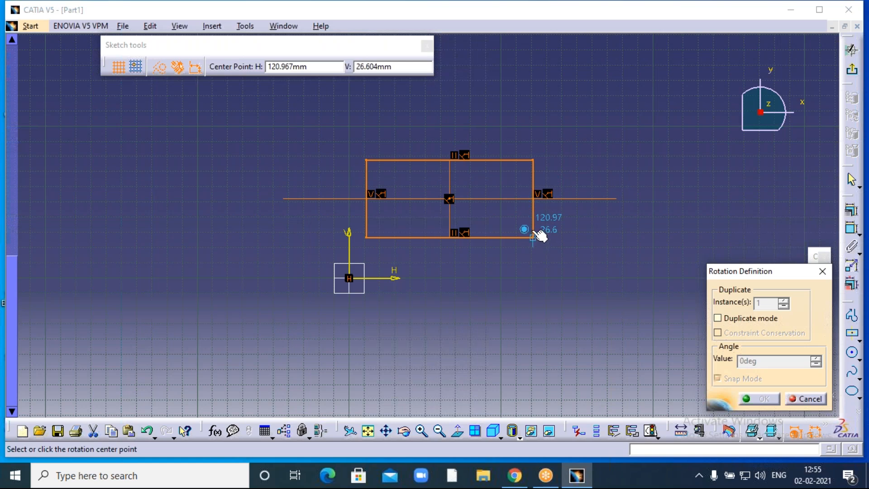
click(367, 237)
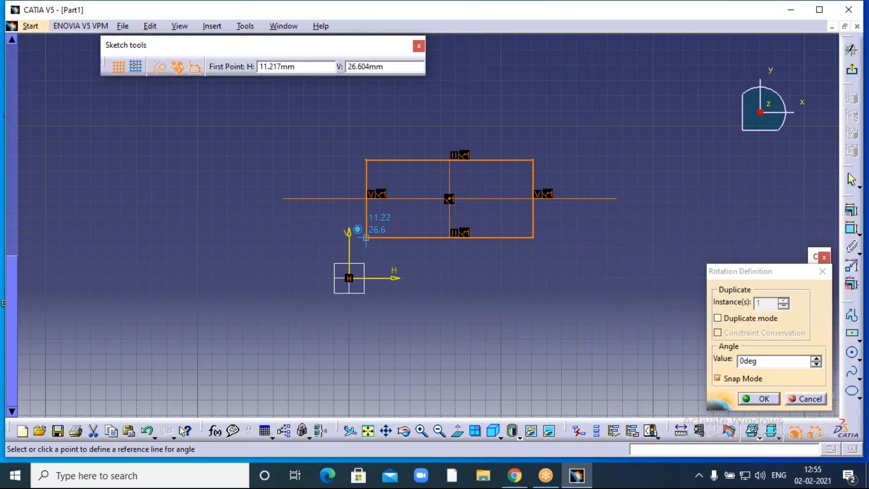
click(680, 339)
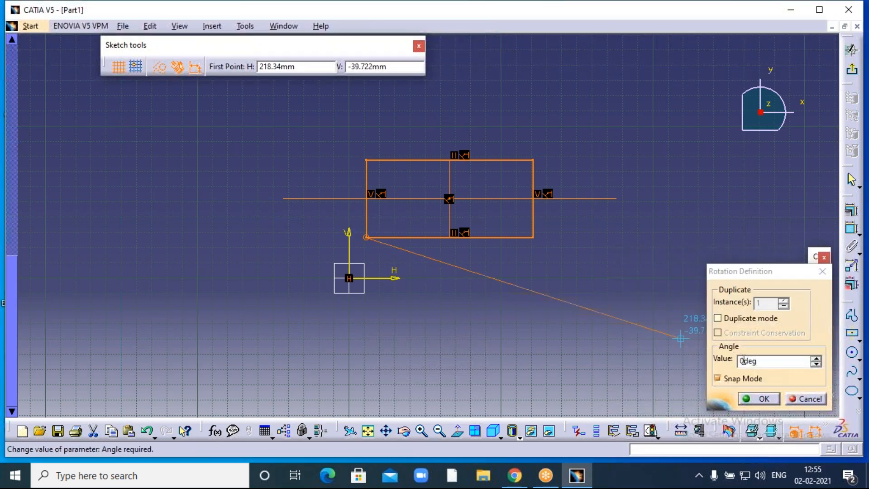
drag(764, 364, 730, 374)
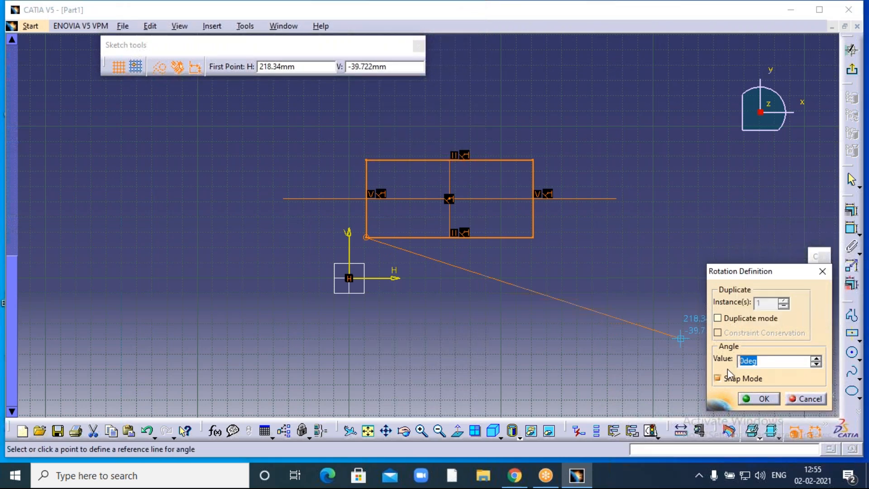
text(120)
click(760, 398)
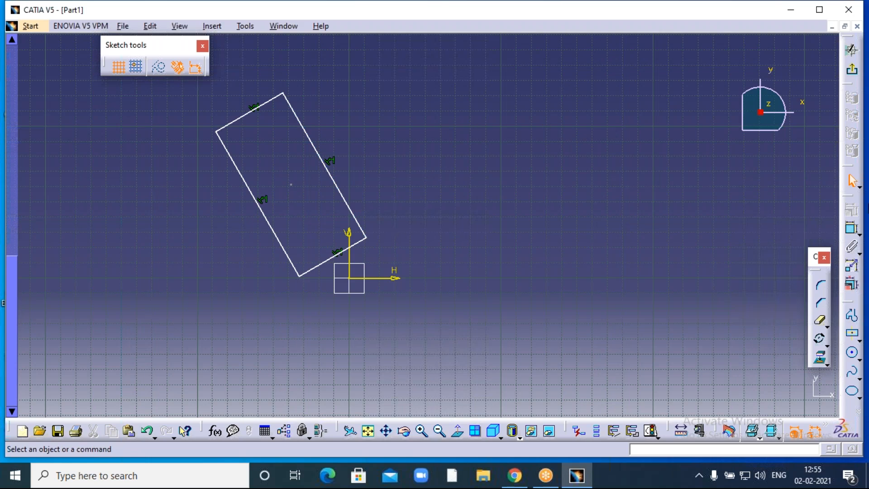
- Draw a single horizontal line with the Profile tool, running to the right from the corner used as rotation centre
click(853, 316)
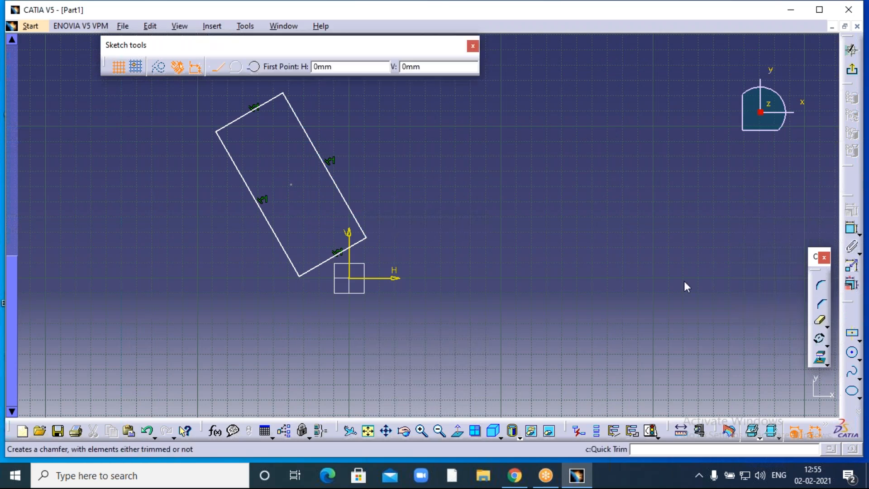
click(374, 238)
click(519, 238)
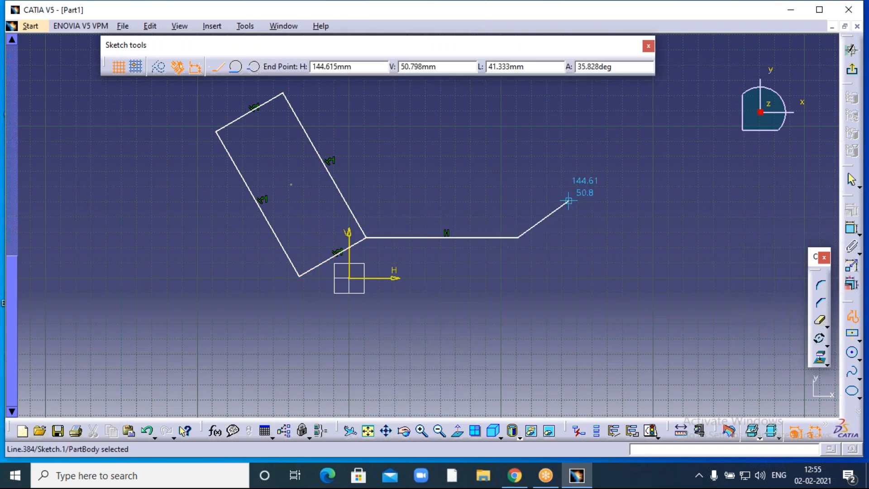
key(Escape)
- Dimension the angle between the rectangle's long side at the rotation corner and the horizontal line
click(851, 228)
click(345, 194)
click(409, 238)
click(392, 180)
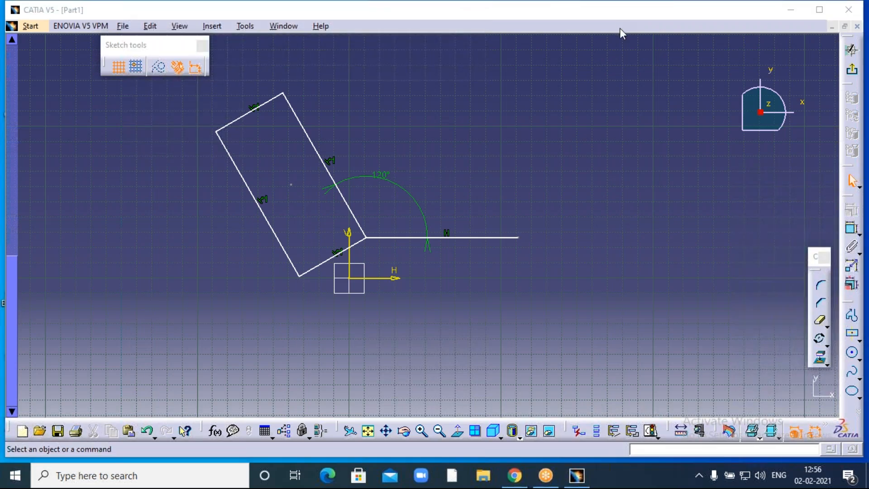
click(648, 56)
- Delete the rotated rectangle, the horizontal line and the angle dimension from the sketch
middle_drag(455, 116, 539, 136)
click(827, 344)
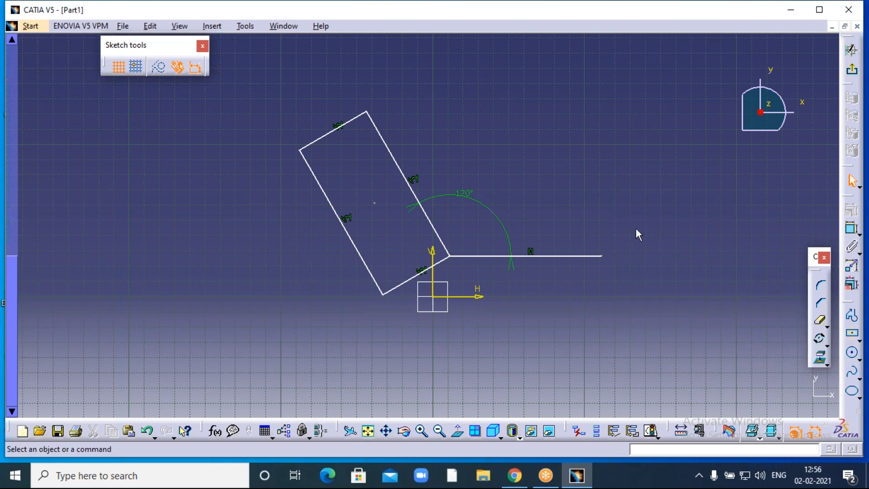
mouse_move(270, 89)
mouse_down()
mouse_move(626, 302)
mouse_move(642, 334)
mouse_up()
key(Delete)
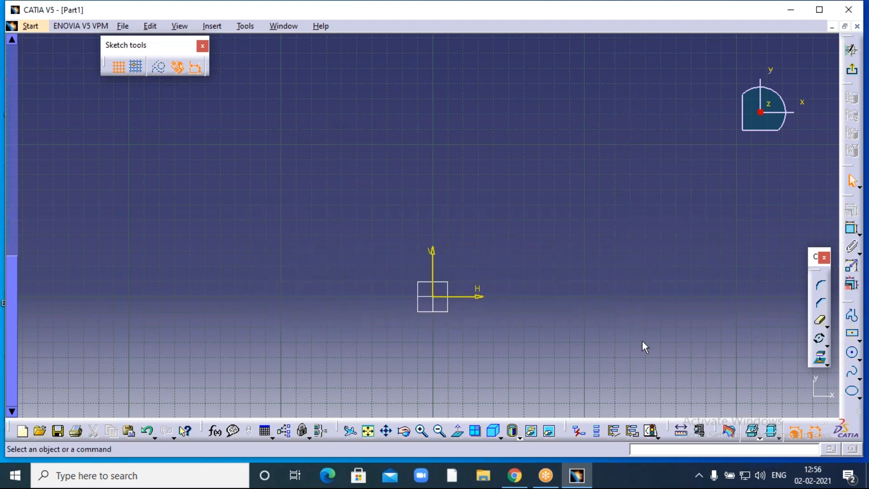
- Draw a large circle centred on the sketch origin with a radius of about 106.7 mm
click(853, 356)
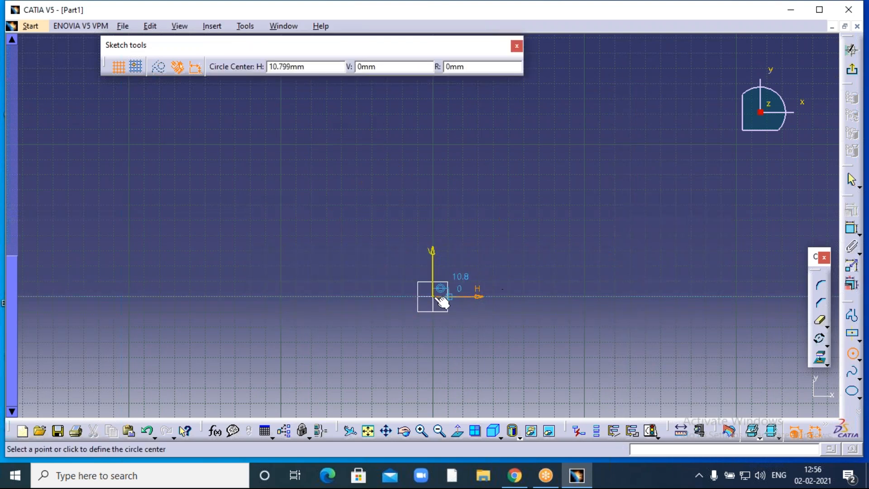
click(439, 298)
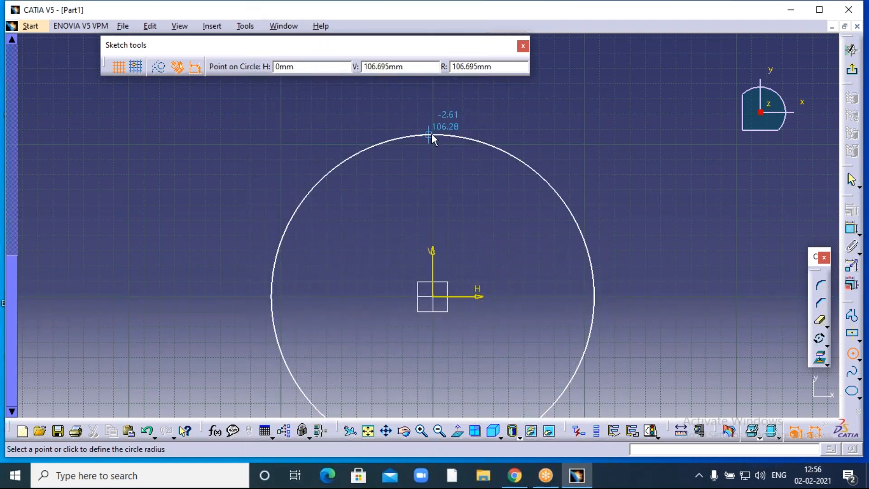
click(432, 133)
click(533, 297)
- Draw a small circle centred where the large circle crosses the positive horizontal axis
middle_drag(534, 298, 545, 227)
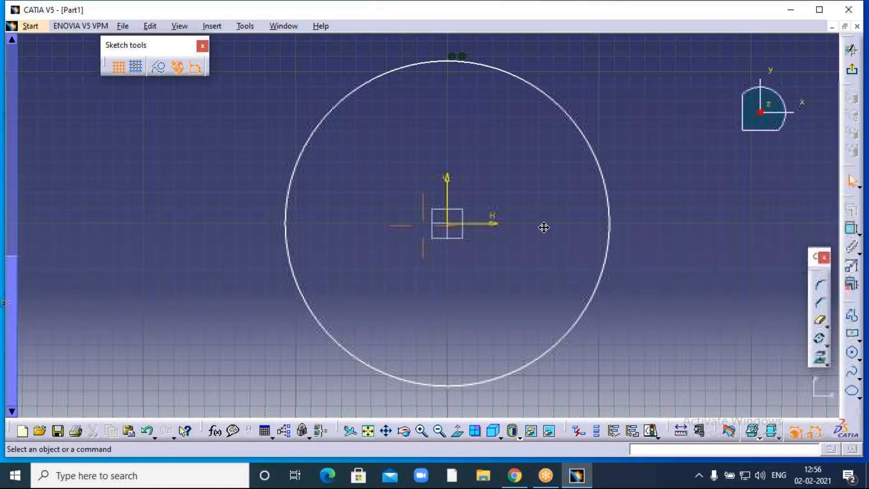
click(853, 353)
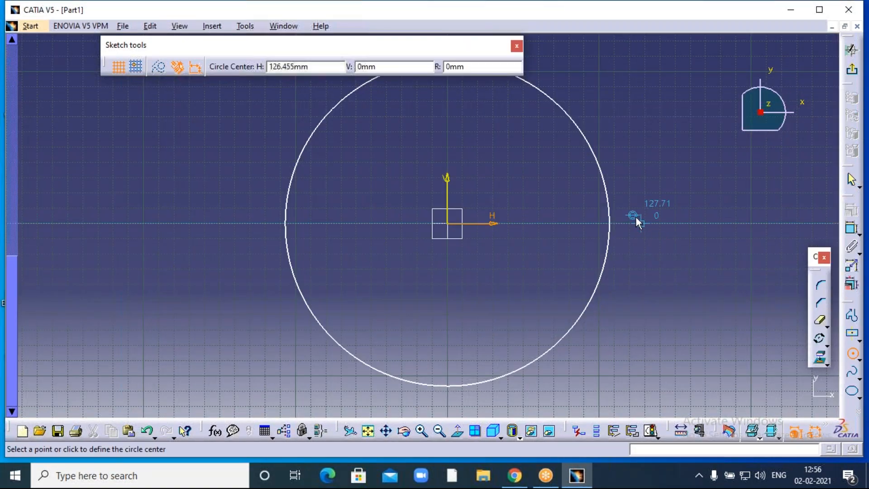
click(618, 232)
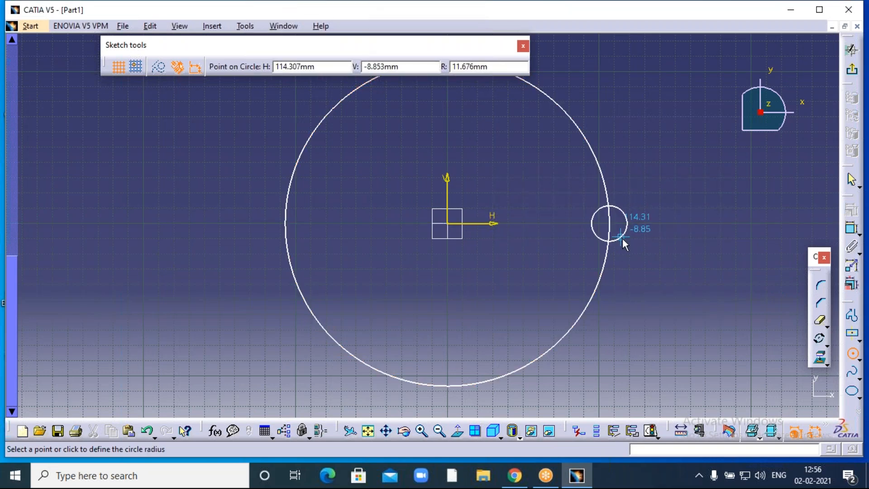
click(624, 241)
click(653, 249)
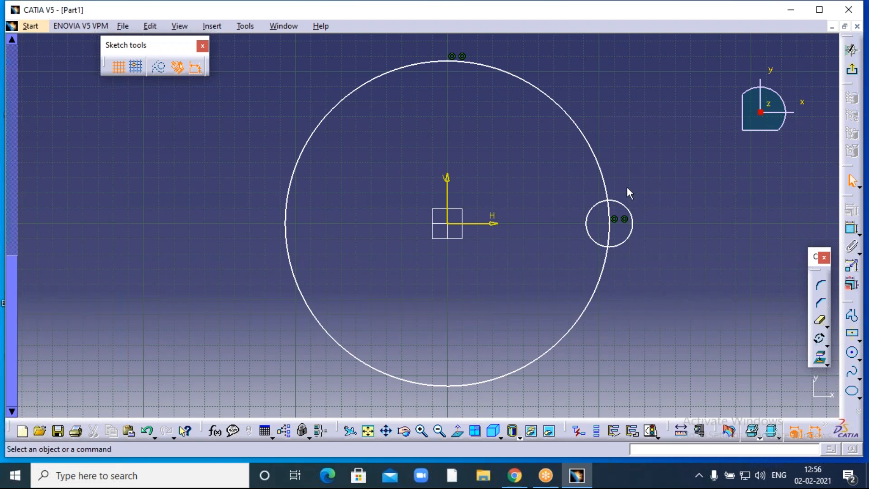
click(611, 18)
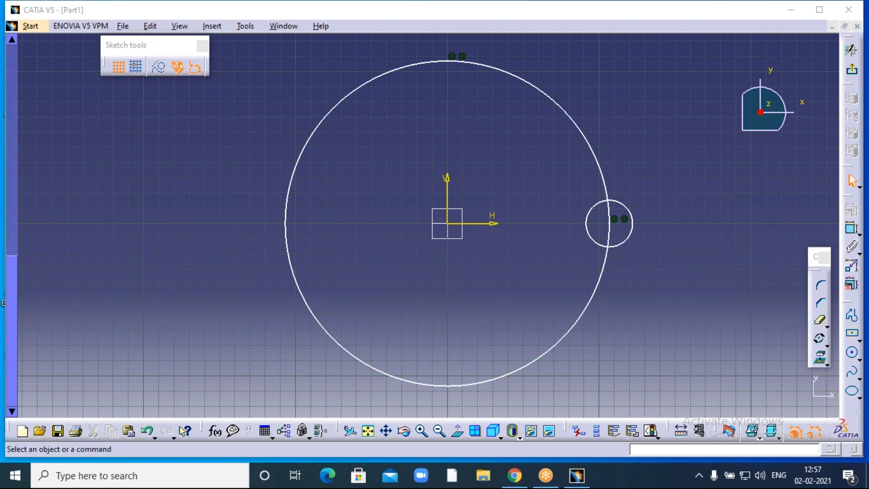
click(686, 186)
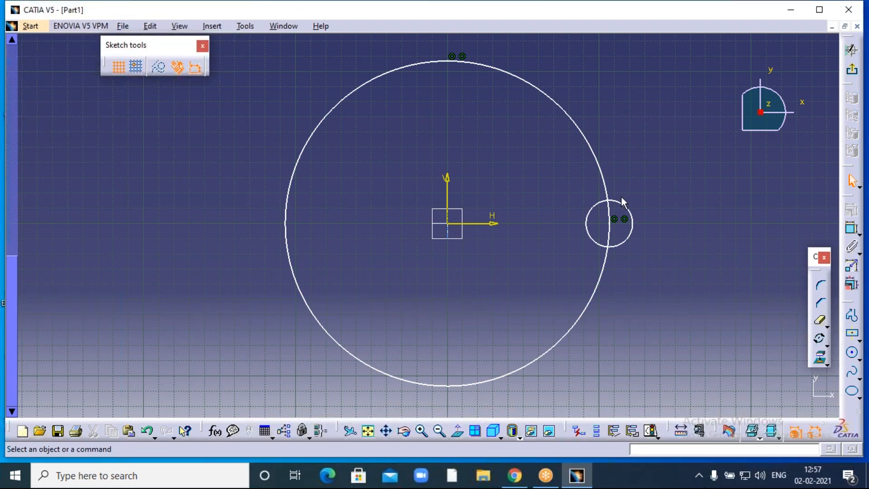
- Set up a Rotate operation on the small circle with duplicate mode enabled and 30 instances
click(596, 209)
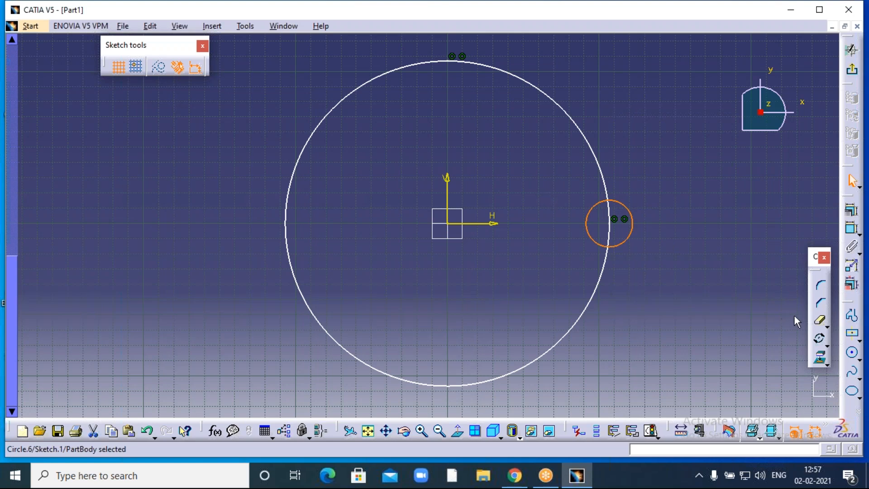
click(819, 338)
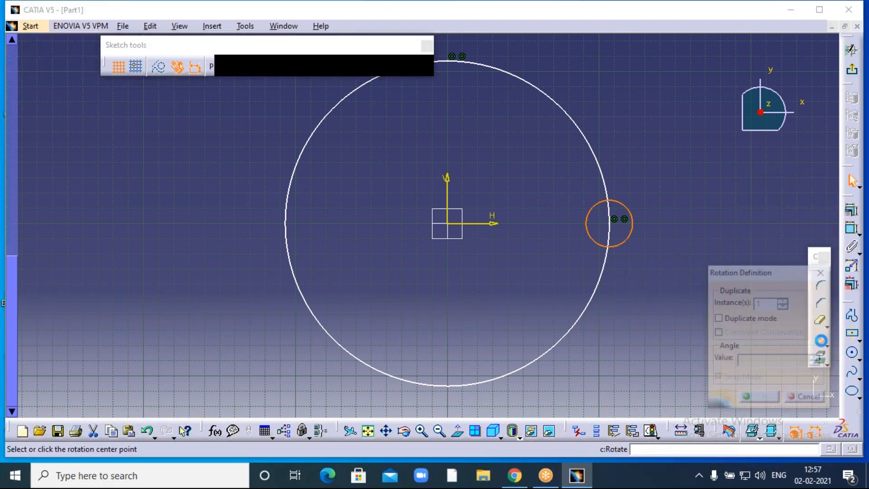
click(717, 317)
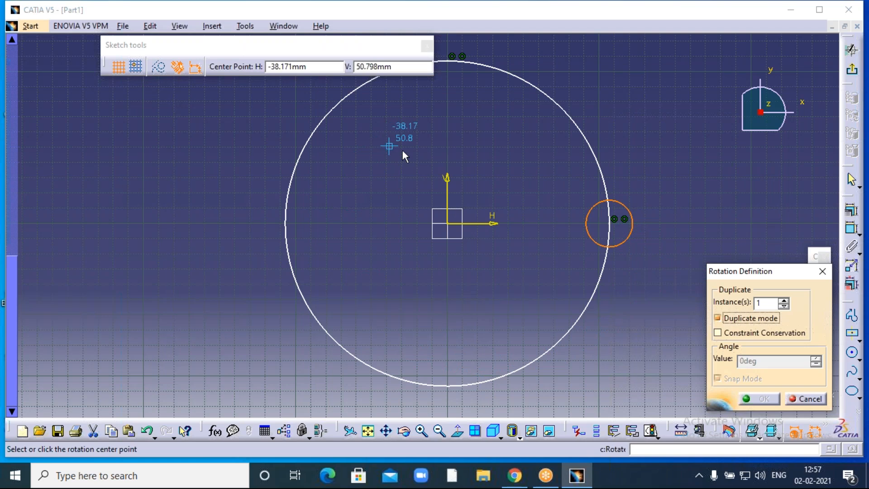
click(761, 304)
double_click(761, 303)
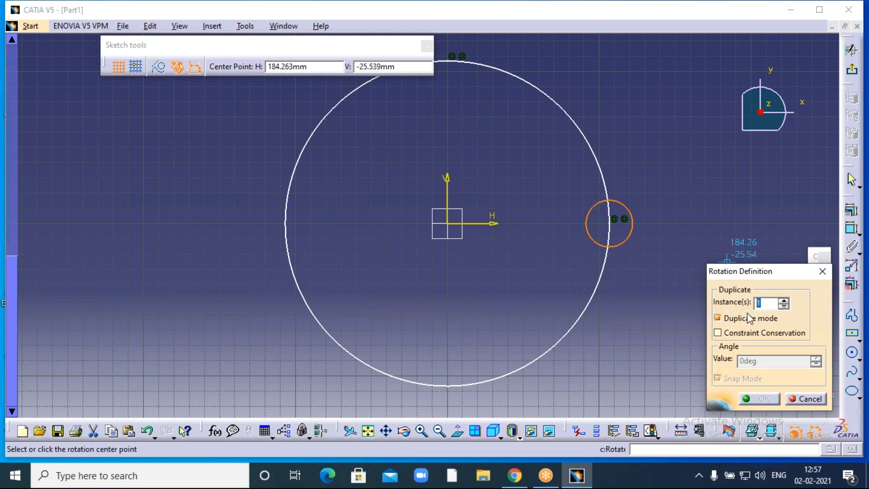
text(30)
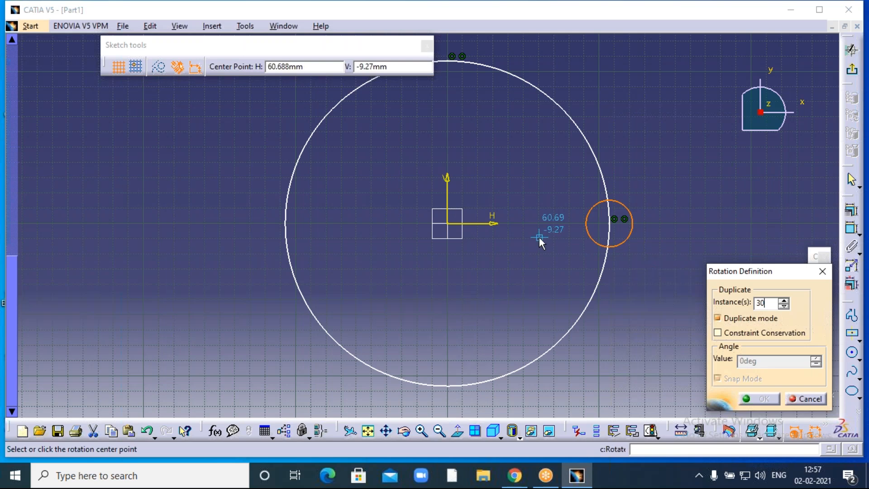
- Try to duplicate the small circle about the sketch origin with an angle of 360/30, and undo the rotation
middle_click(546, 199)
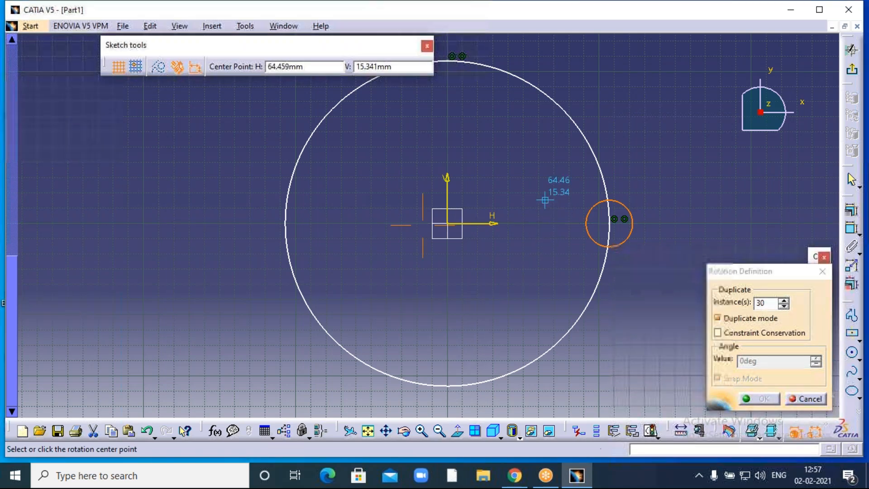
middle_drag(546, 200, 593, 192)
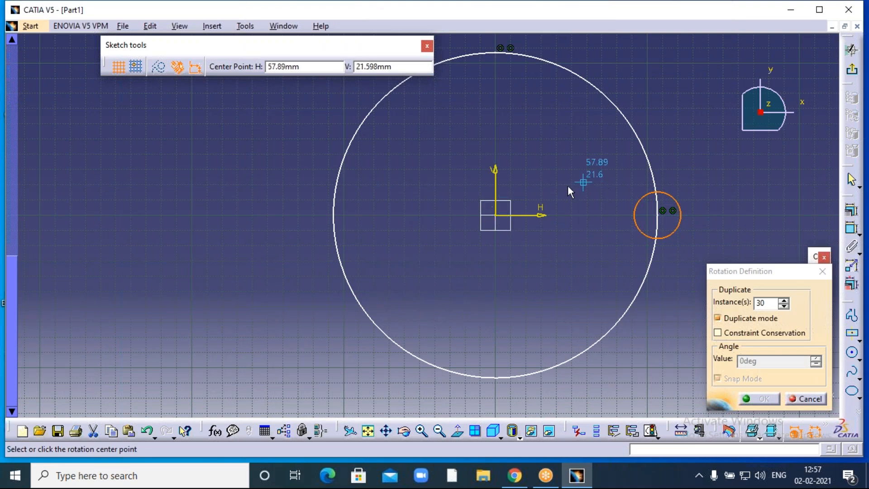
click(497, 216)
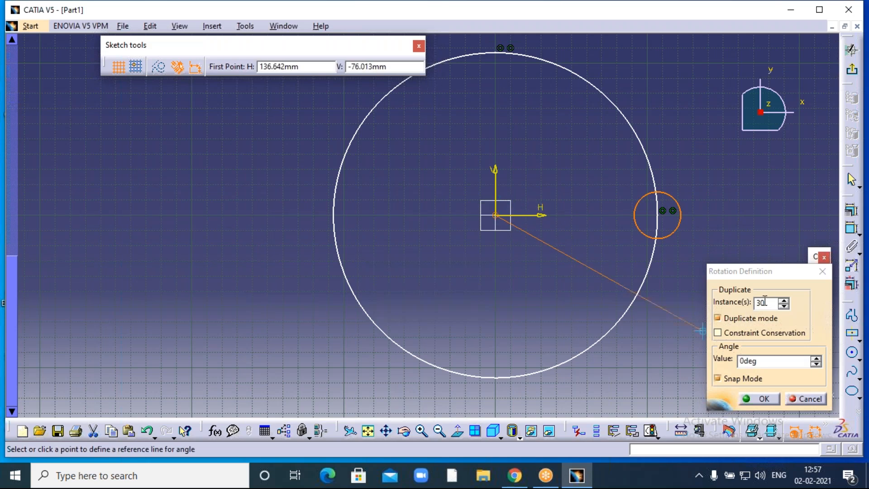
click(765, 364)
drag(765, 364, 737, 381)
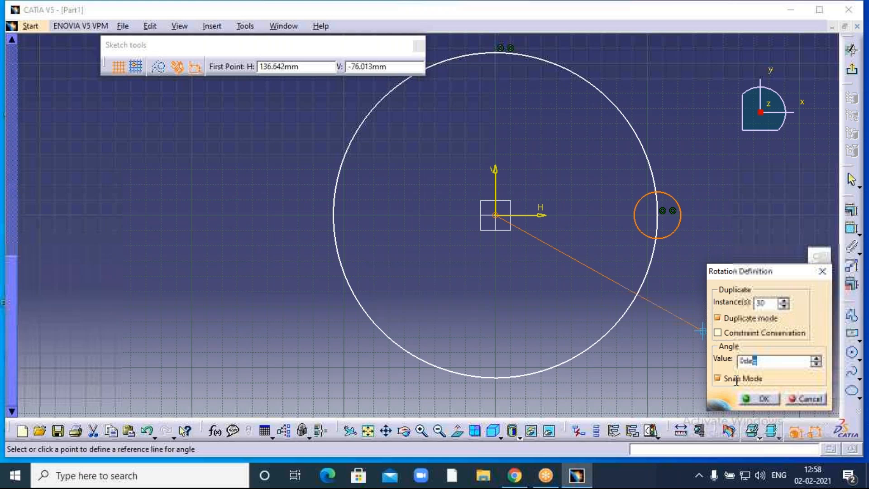
text(36)
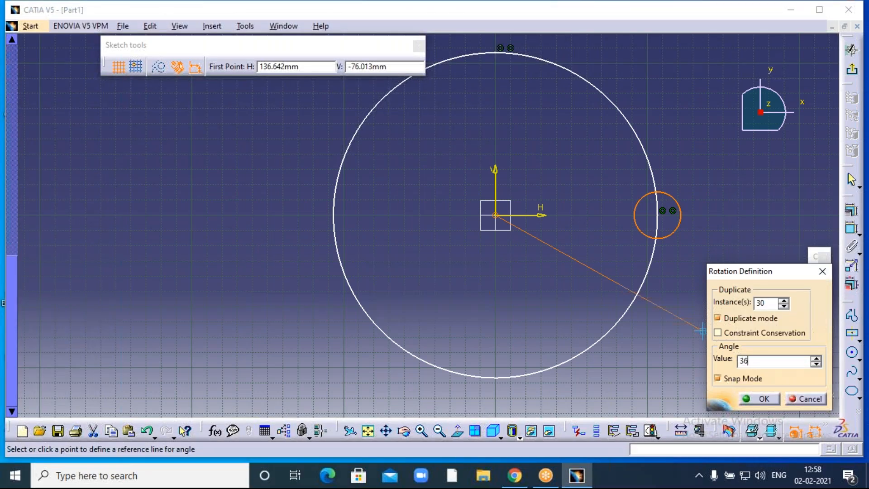
text(0/30)
click(760, 398)
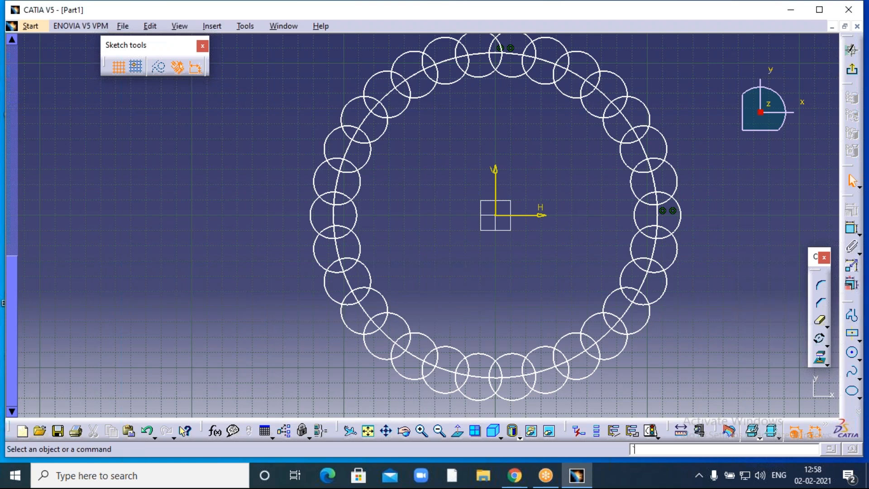
key(ctrl+z)
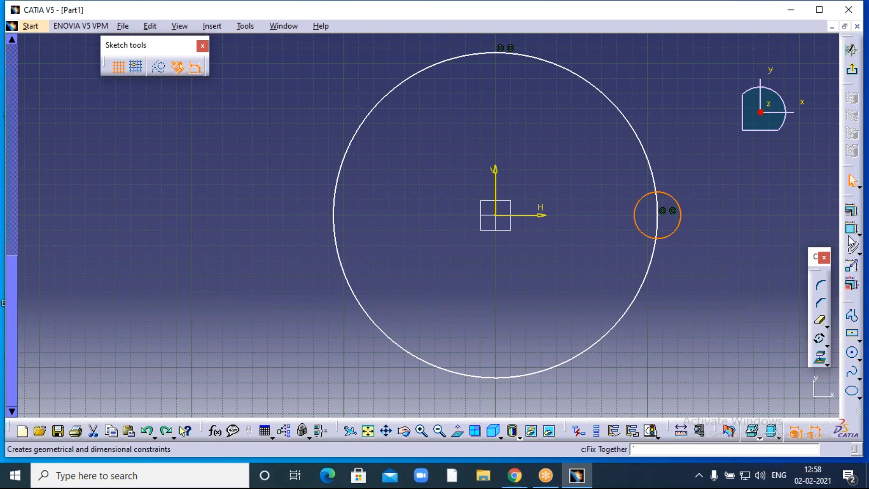
- Rotate the small circle about the sketch origin with 300 duplicate instances and an angle of 360/300
click(820, 341)
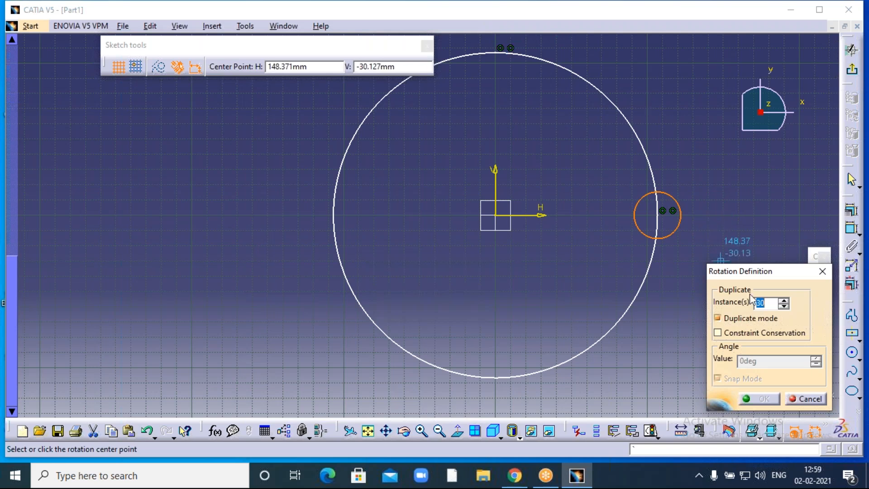
click(616, 16)
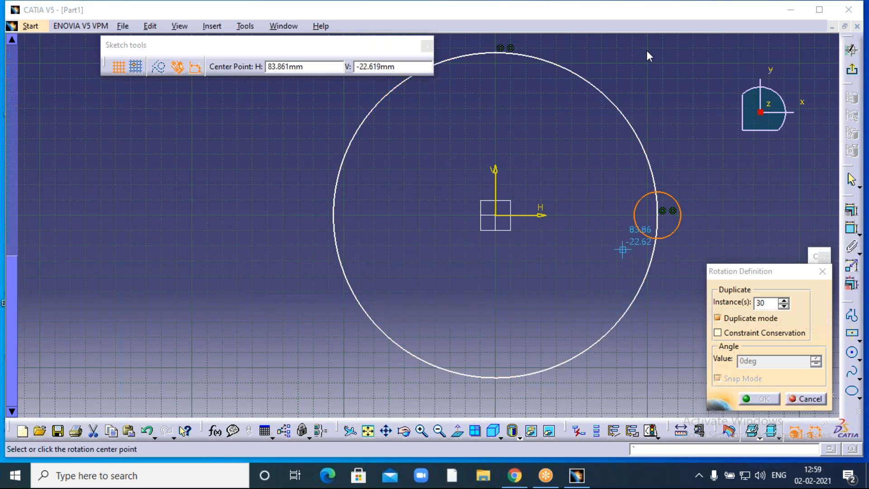
drag(771, 303, 736, 306)
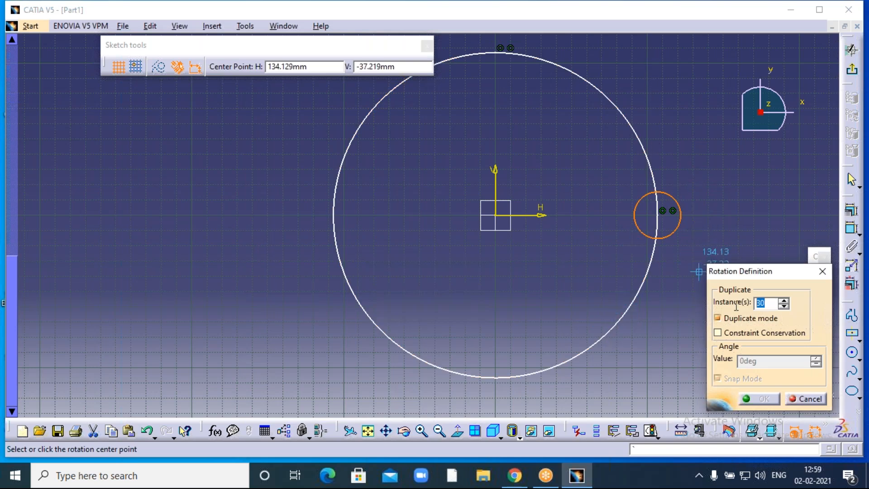
text(300)
click(500, 219)
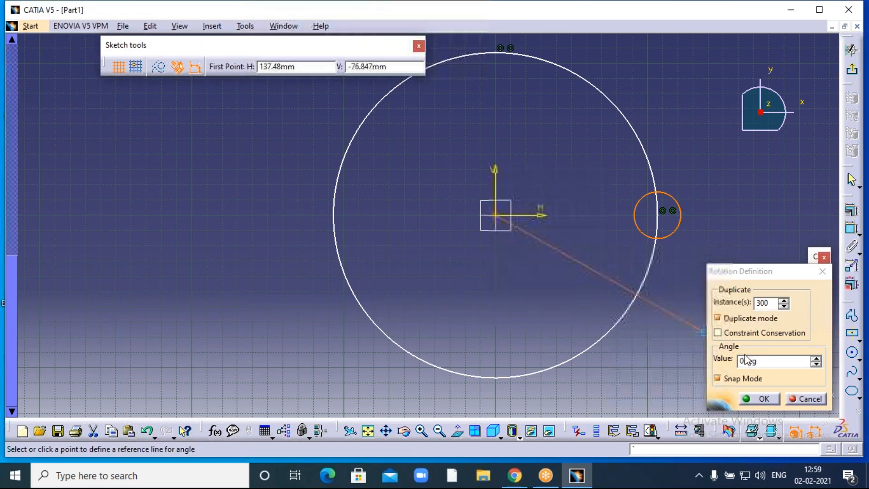
click(768, 363)
text(360)
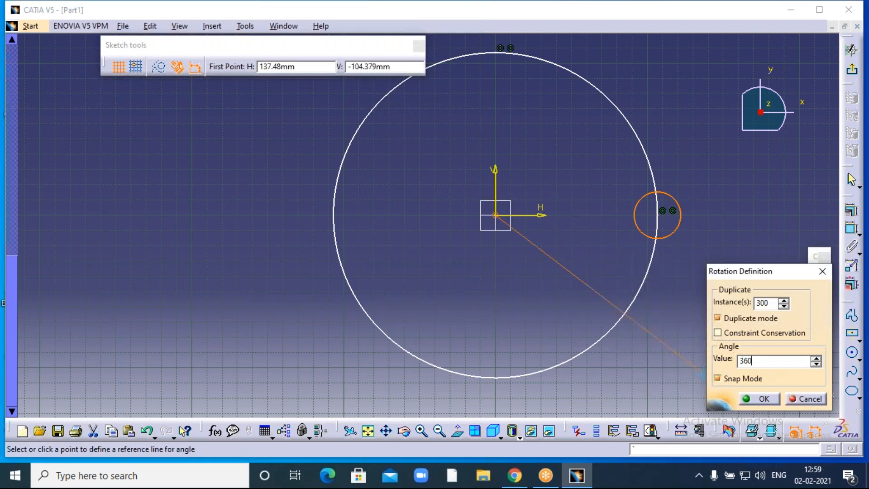
text(/300)
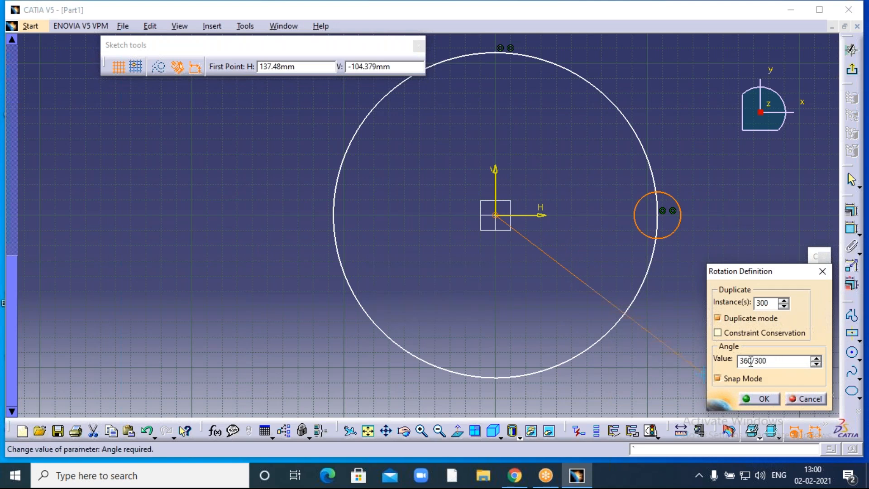
click(761, 397)
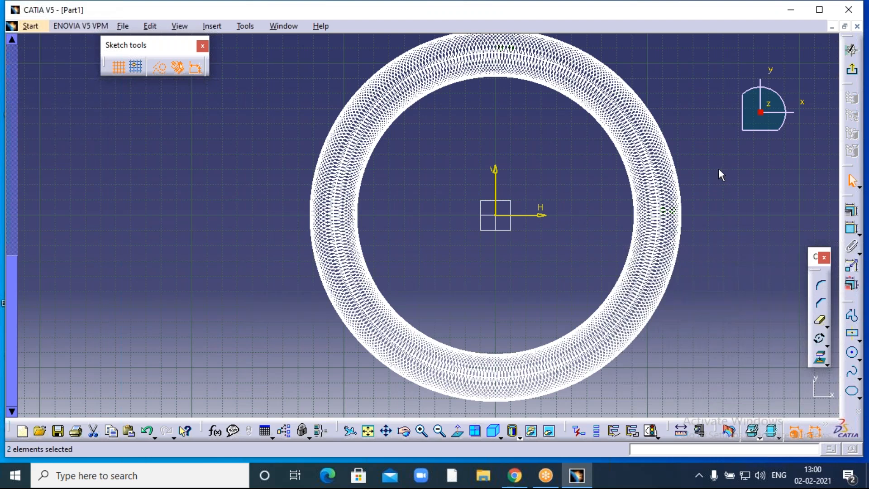
- Delete the large circle and all the small circles around it from the sketch
mouse_move(711, 171)
middle_down()
mouse_move(668, 188)
mouse_move(646, 145)
mouse_move(559, 156)
middle_up()
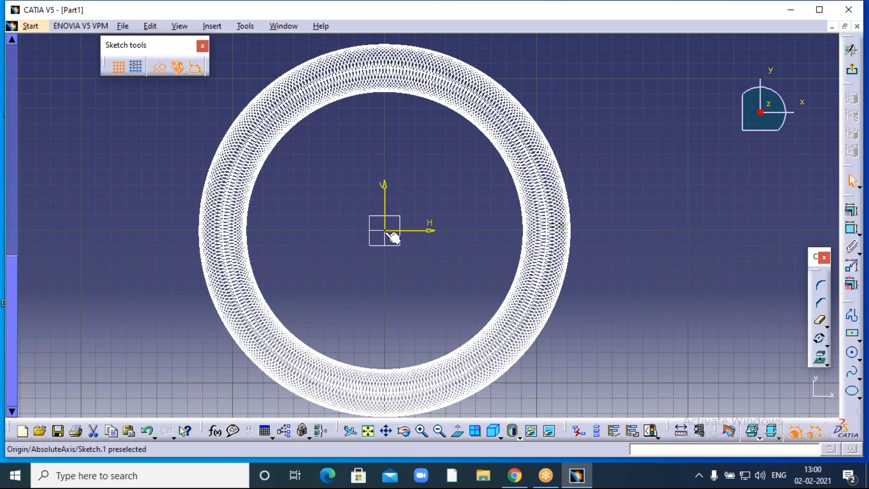
click(615, 20)
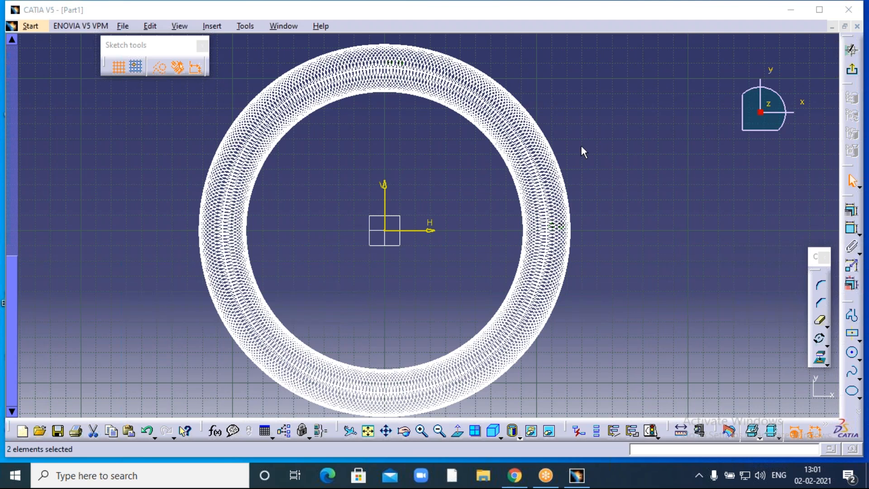
click(439, 431)
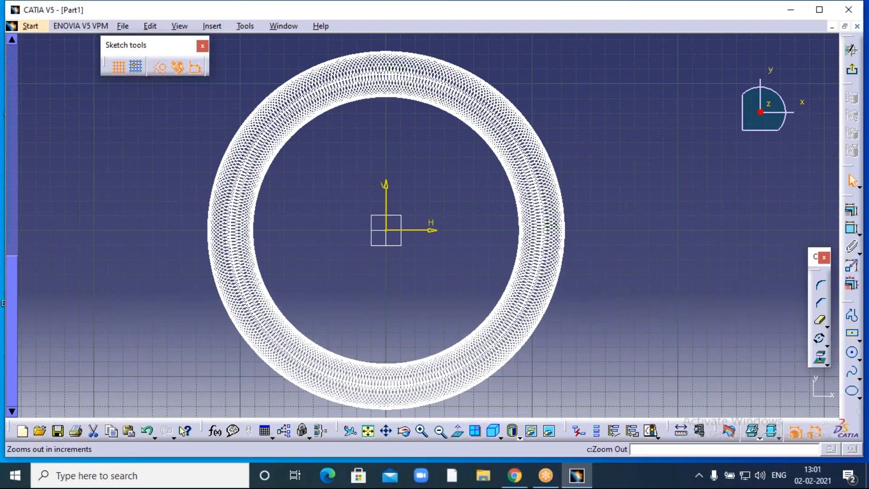
drag(244, 97, 526, 369)
key(Delete)
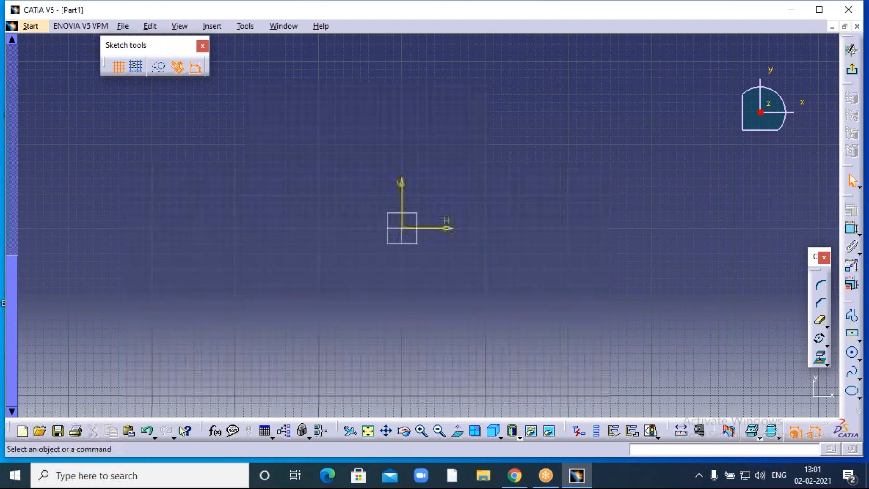
- Draw a large circle centred on the sketch origin
click(422, 432)
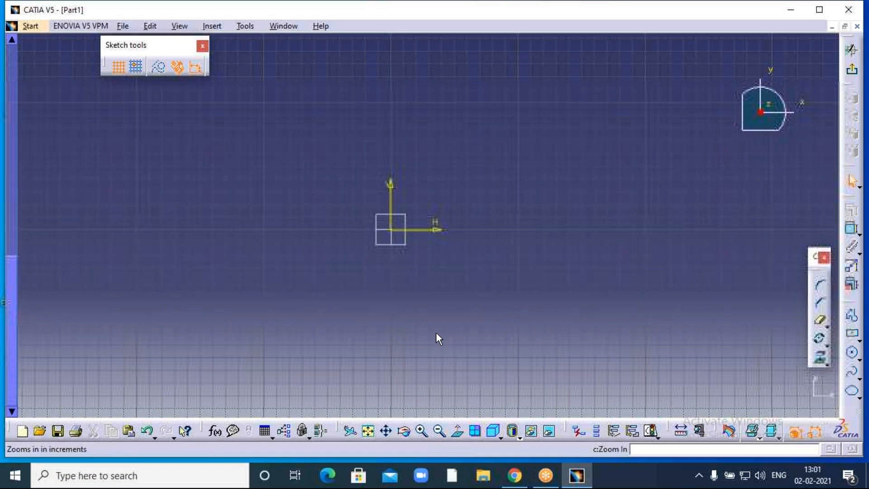
middle_drag(446, 315, 650, 308)
click(852, 352)
click(569, 224)
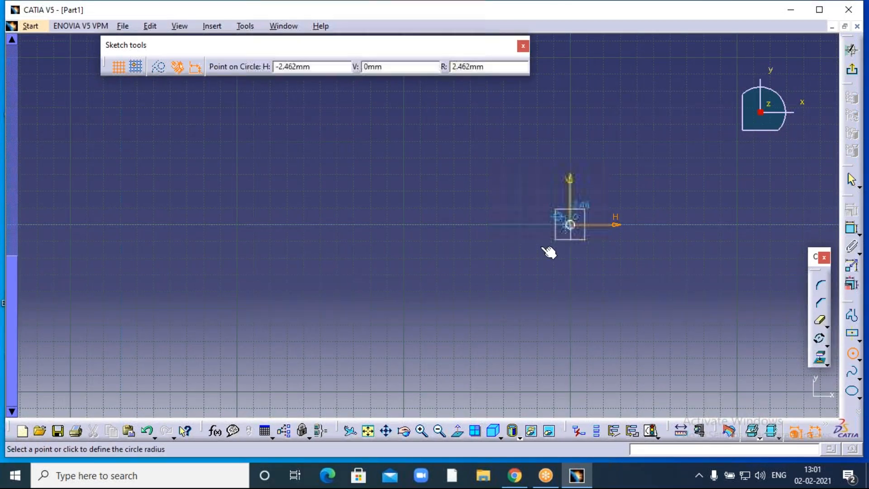
click(462, 332)
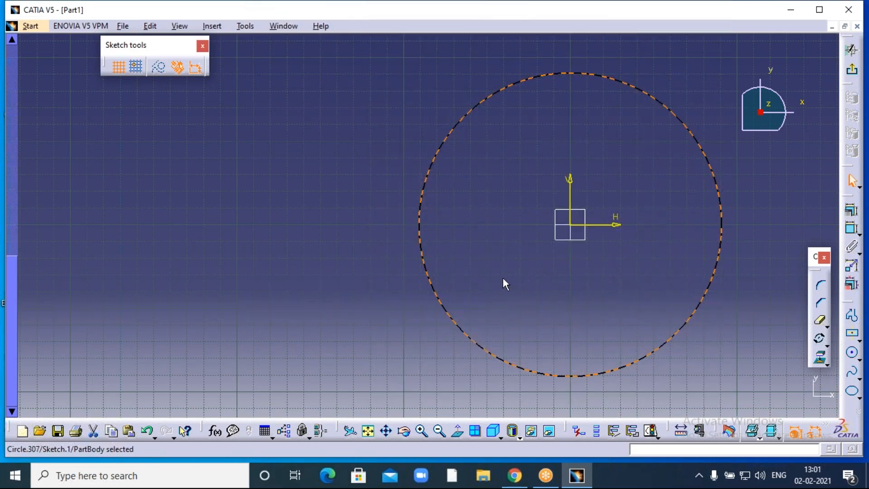
middle_drag(676, 304, 571, 305)
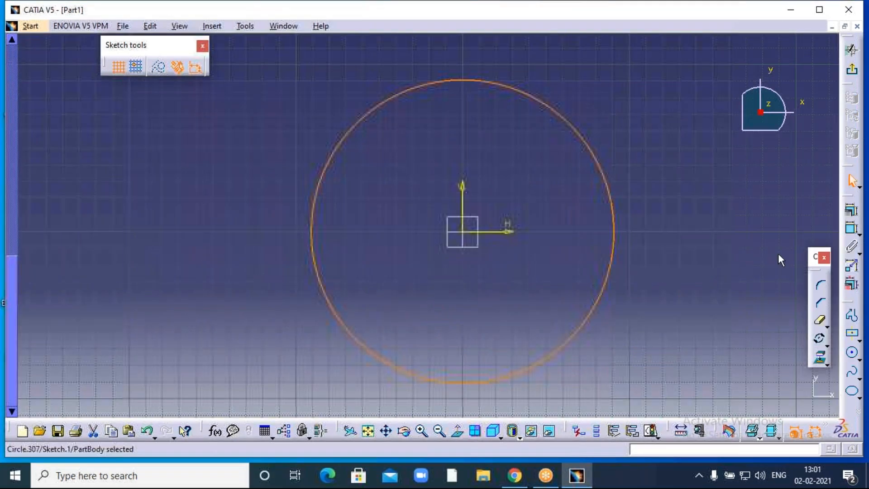
click(697, 259)
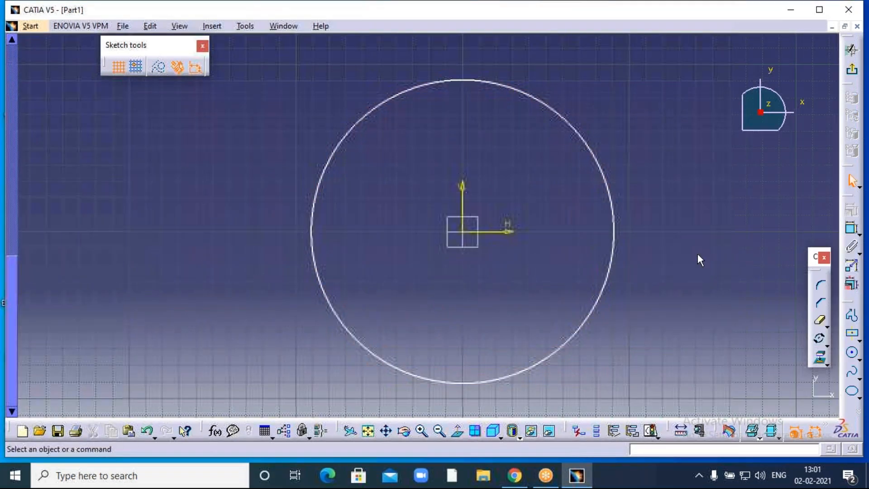
- Draw a horizontal line from the sketch origin to the circle on the positive horizontal axis
click(852, 315)
click(469, 235)
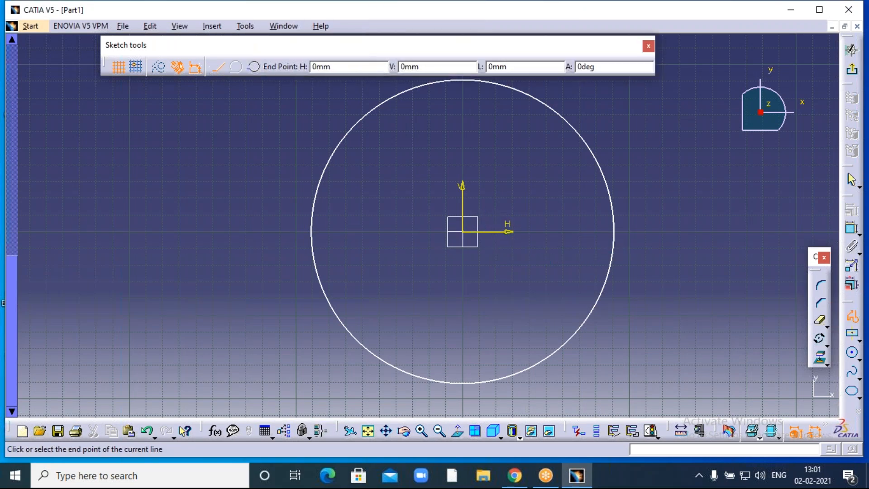
click(615, 232)
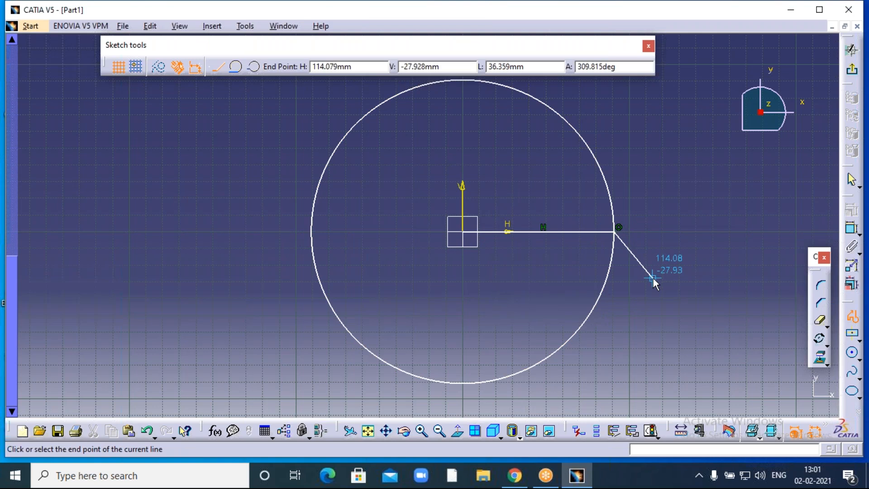
key(Escape)
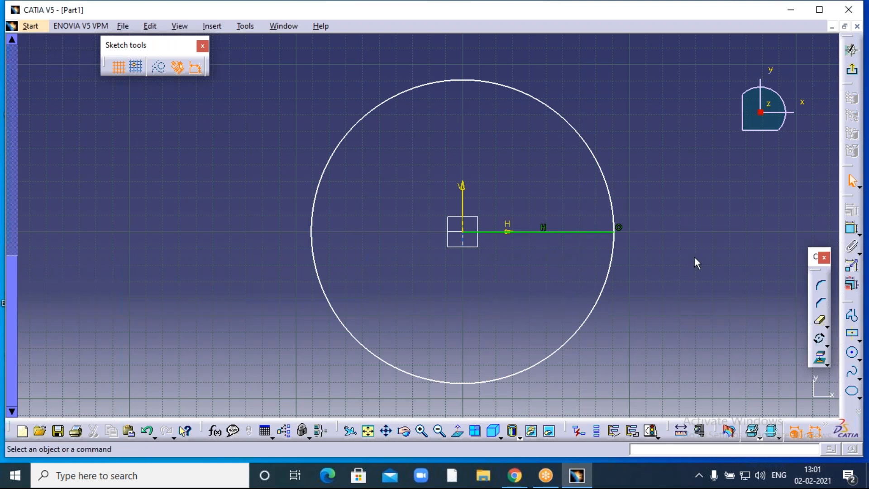
- Rotate the horizontal radius line about the sketch origin with 100 duplicate instances and an angle of 360/100
middle_drag(423, 225, 423, 225)
mouse_move(647, 262)
middle_down()
mouse_move(615, 264)
mouse_move(578, 238)
middle_up()
click(498, 211)
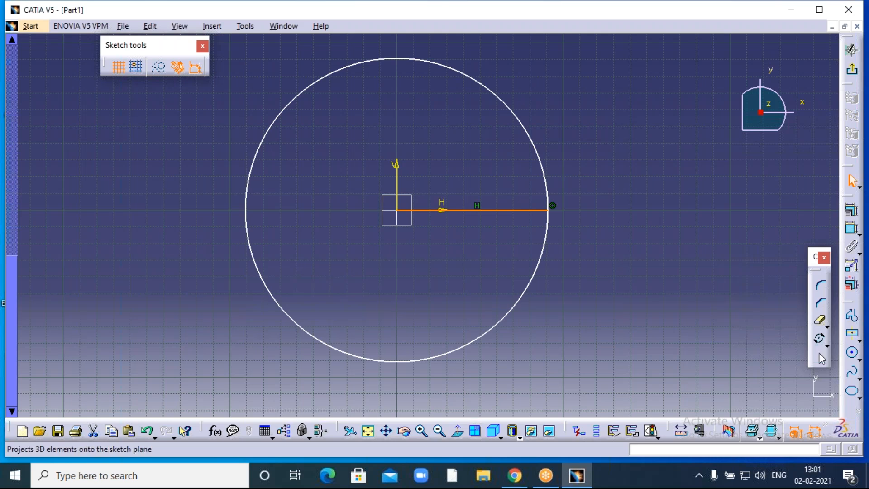
click(820, 338)
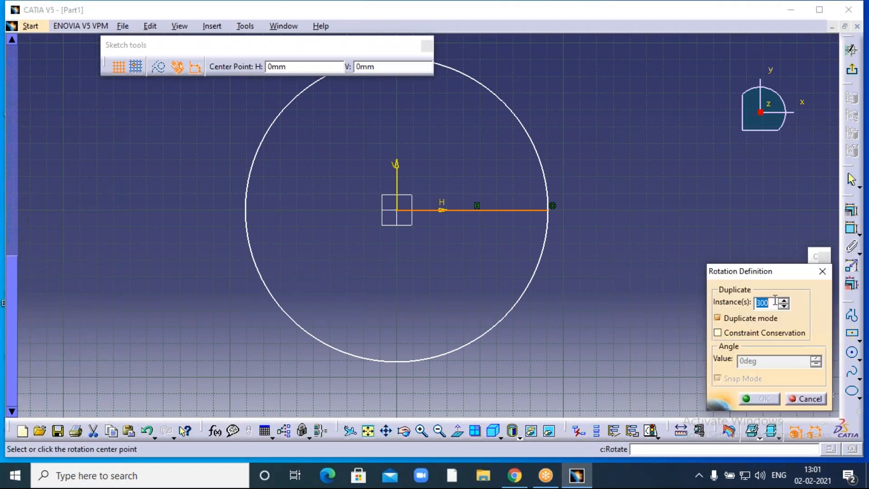
text(100)
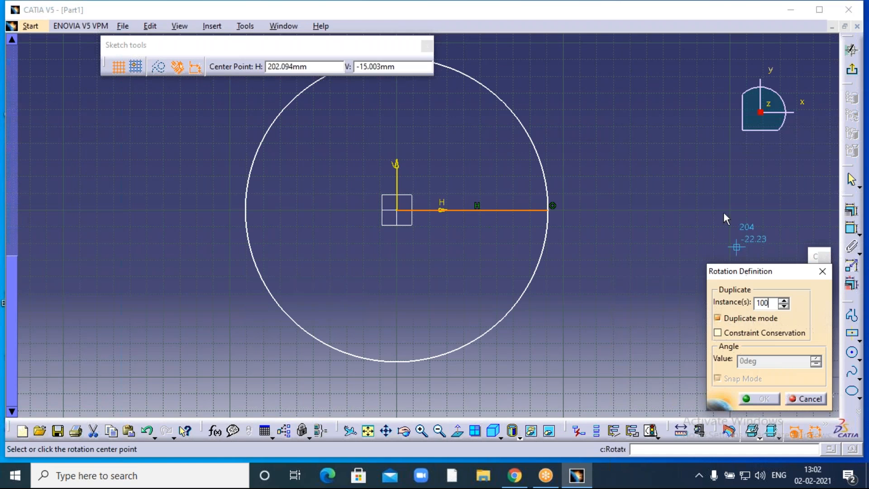
click(715, 199)
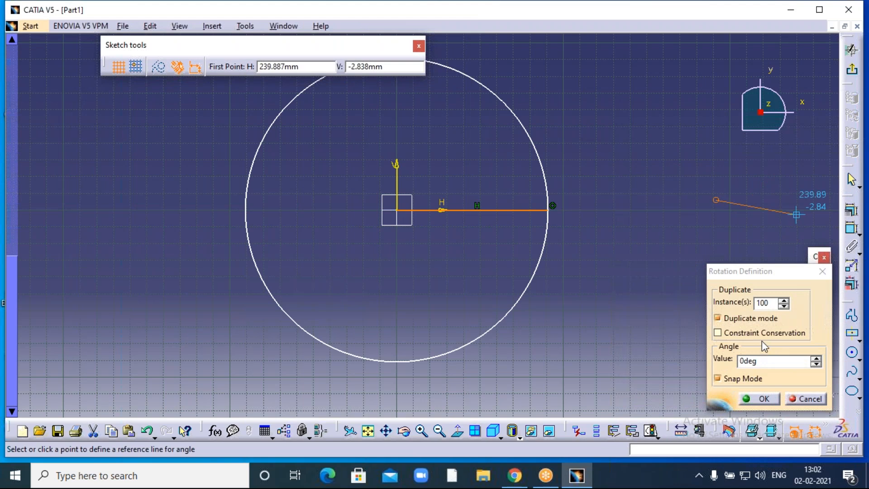
key(ctrl+z)
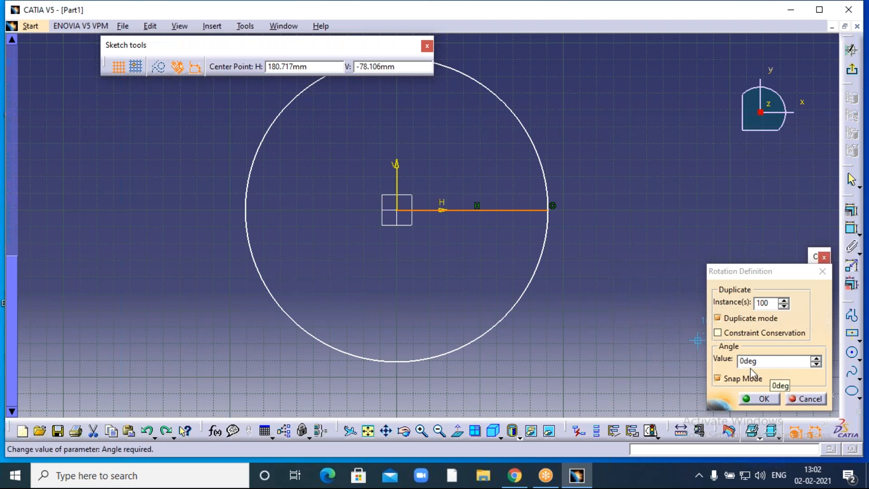
click(399, 210)
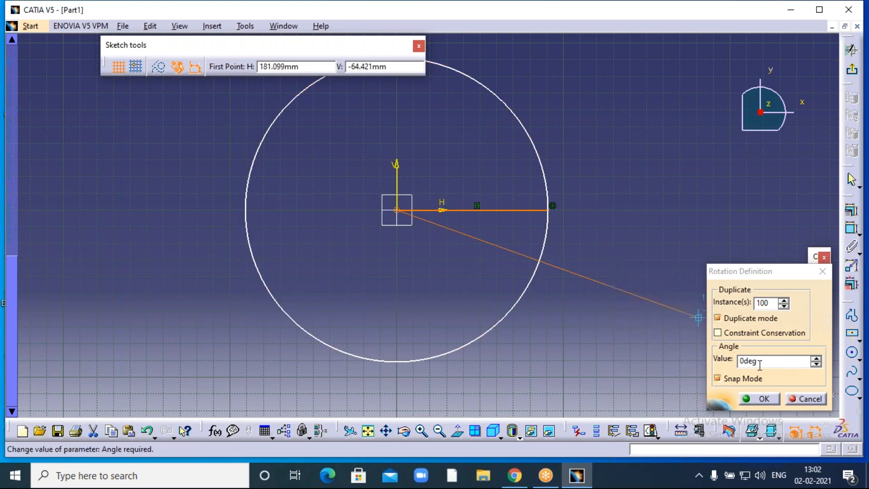
drag(763, 364, 723, 376)
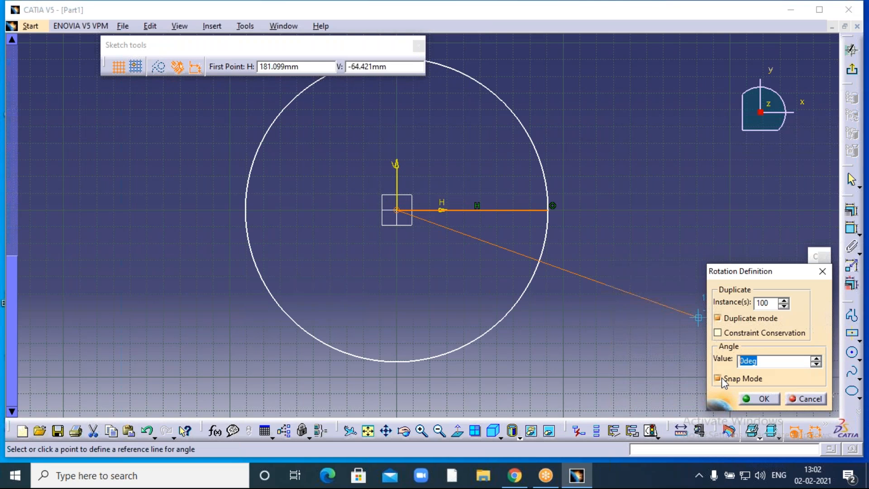
text(360)
text(/100)
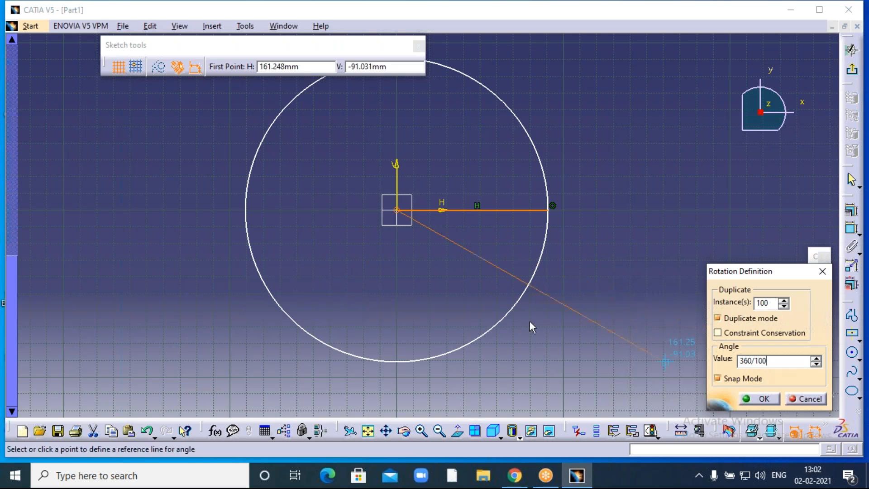
click(397, 210)
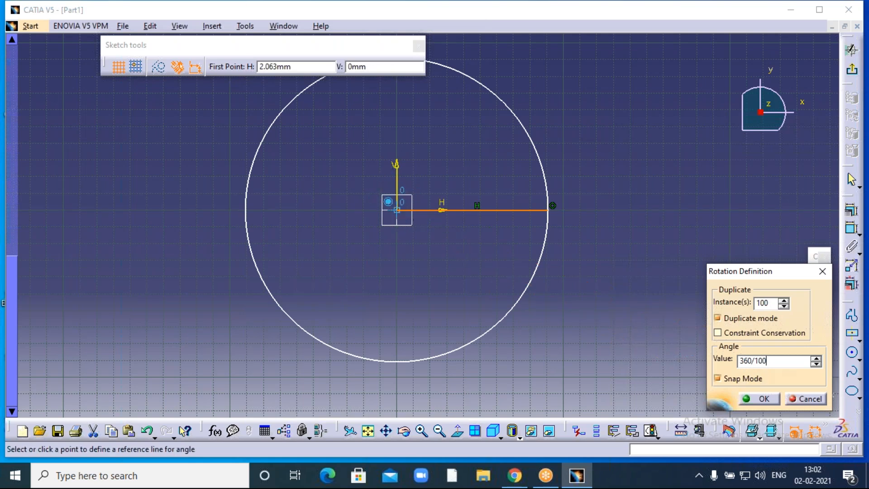
click(759, 398)
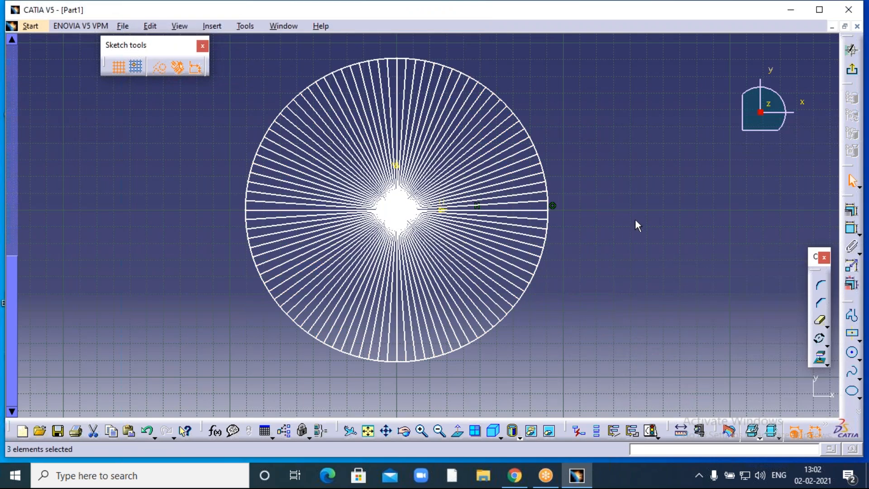
- Undo the rotation that duplicated the radius line 100 times around the circle
mouse_move(621, 219)
middle_down()
mouse_move(678, 221)
mouse_move(672, 213)
middle_up()
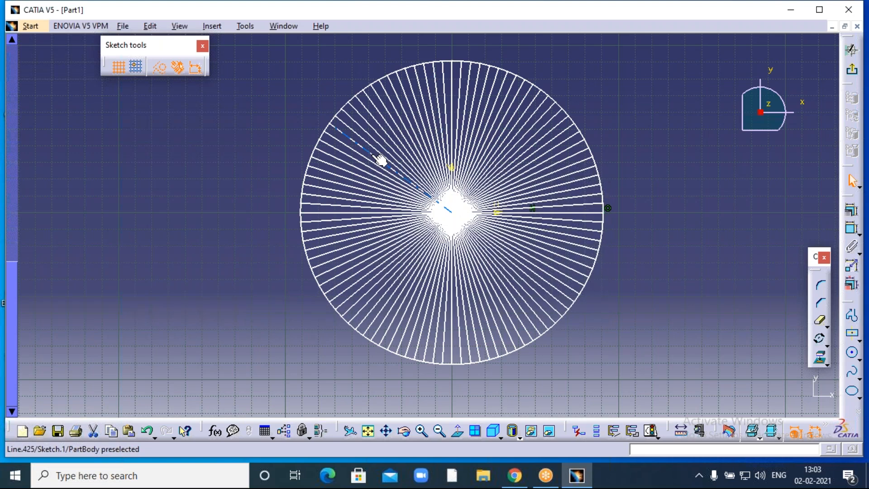
key(ctrl+z)
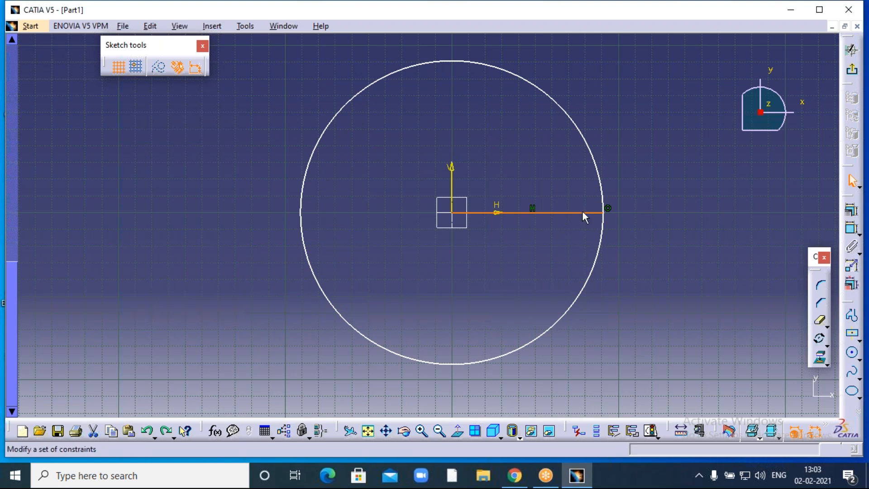
- Rotate the horizontal radius line about the sketch origin with 10 duplicate instances and an angle of 360/10
click(820, 337)
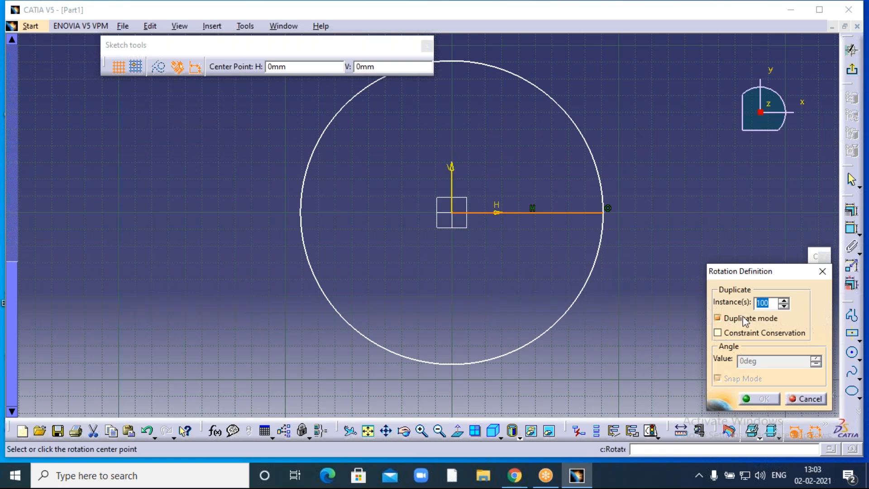
text(10)
click(453, 212)
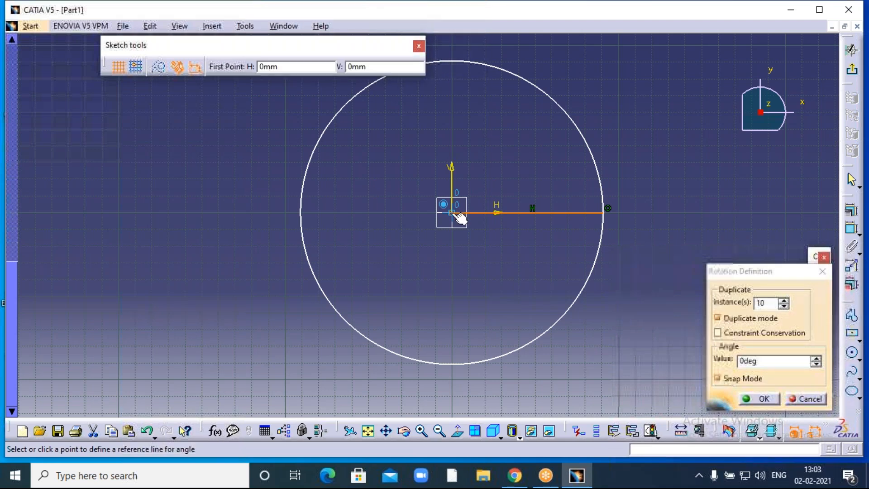
double_click(761, 362)
text(3)
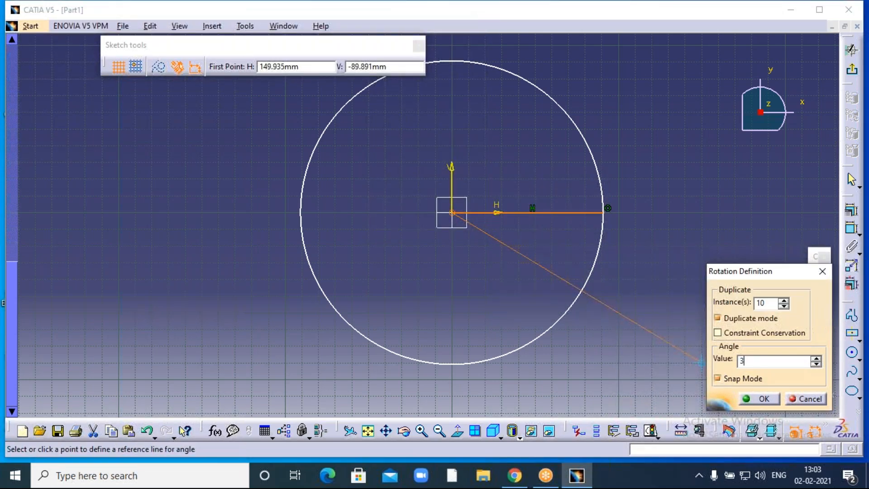
text(60/10)
click(764, 399)
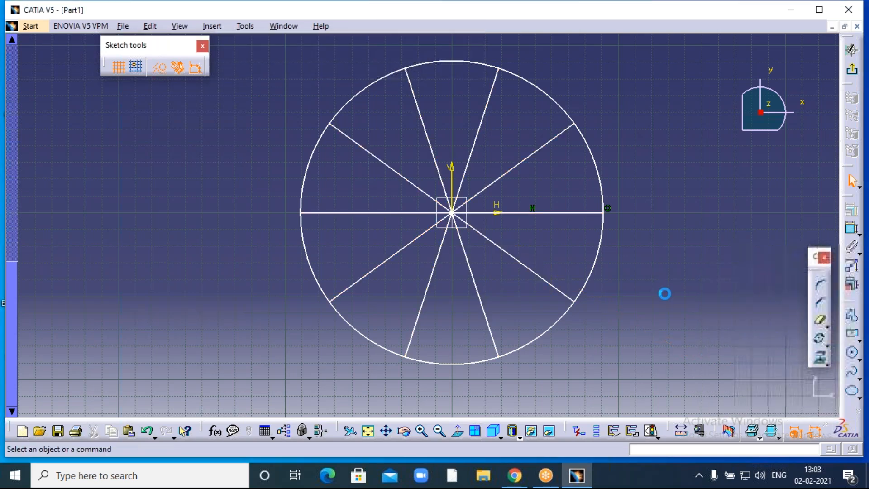